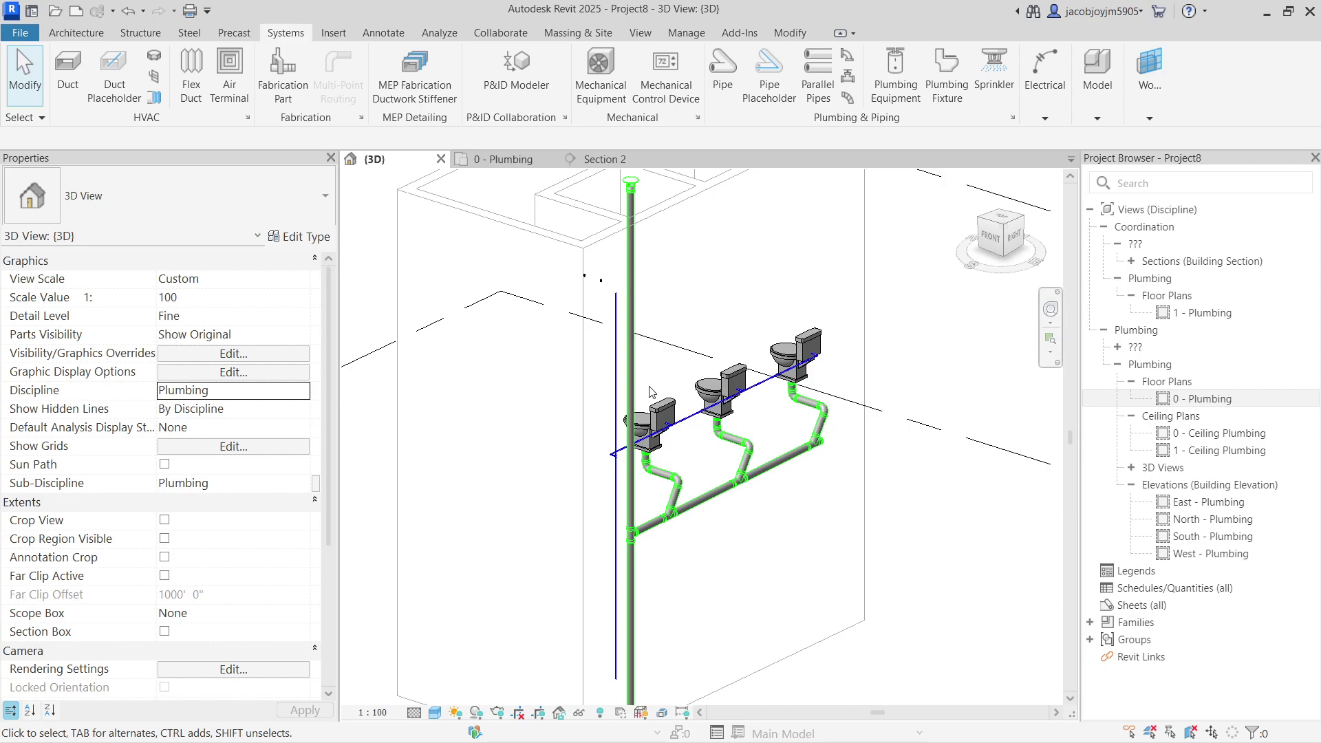
scroll(713, 378, "down", 1)
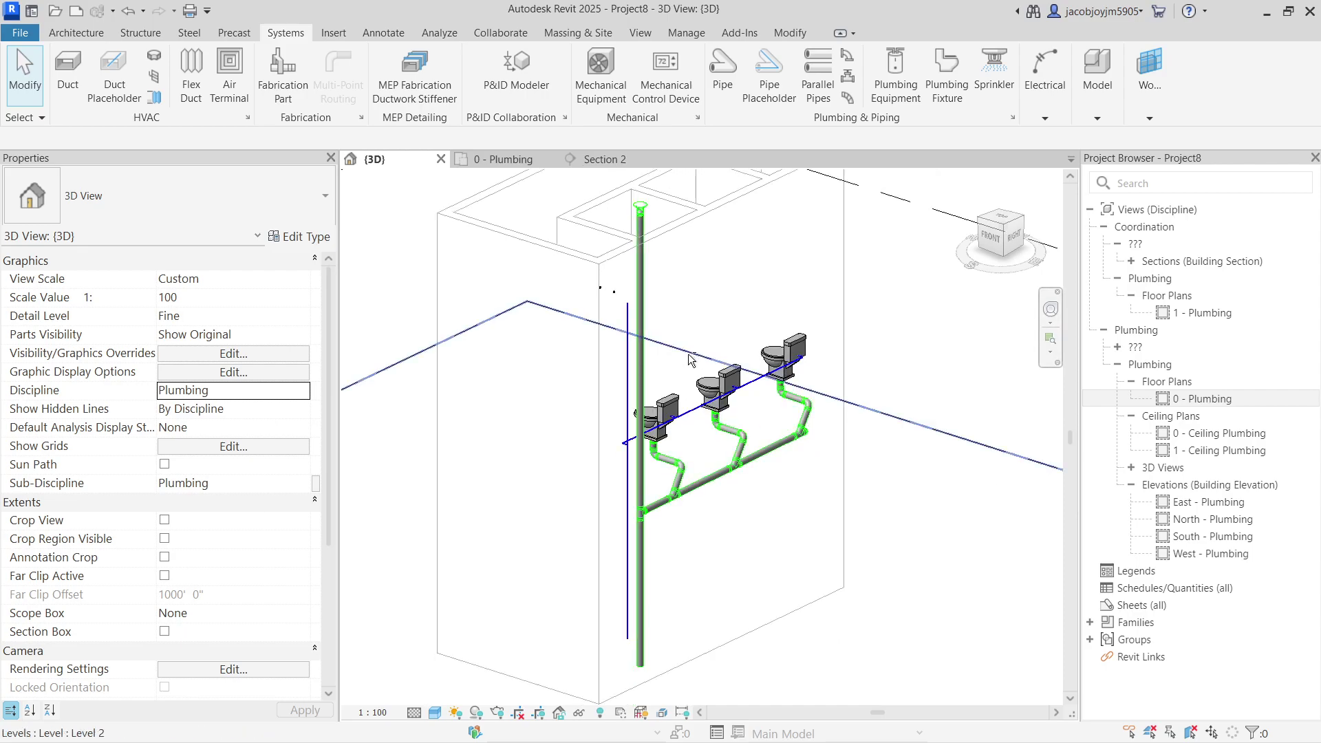
middle_click_drag(699, 385, 736, 389, "shift")
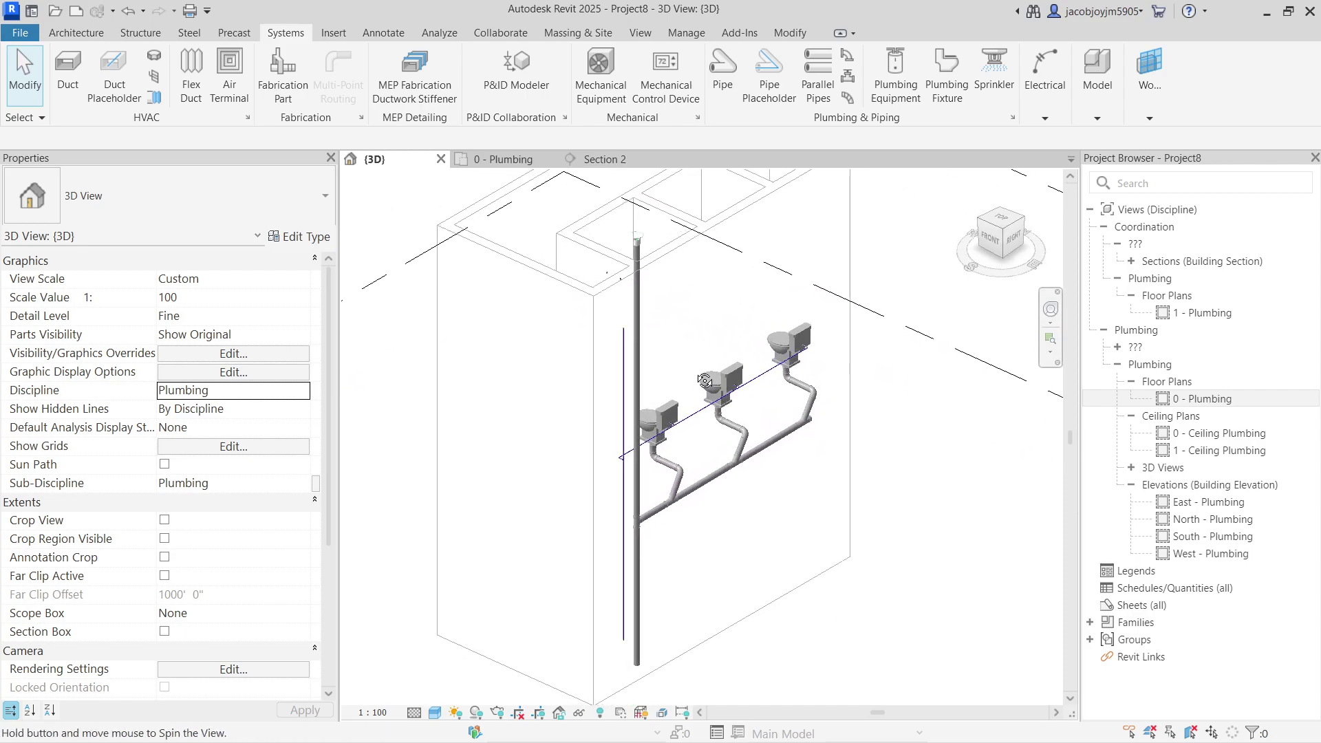
scroll(681, 454, "up", 3)
scroll(678, 463, "down", 2)
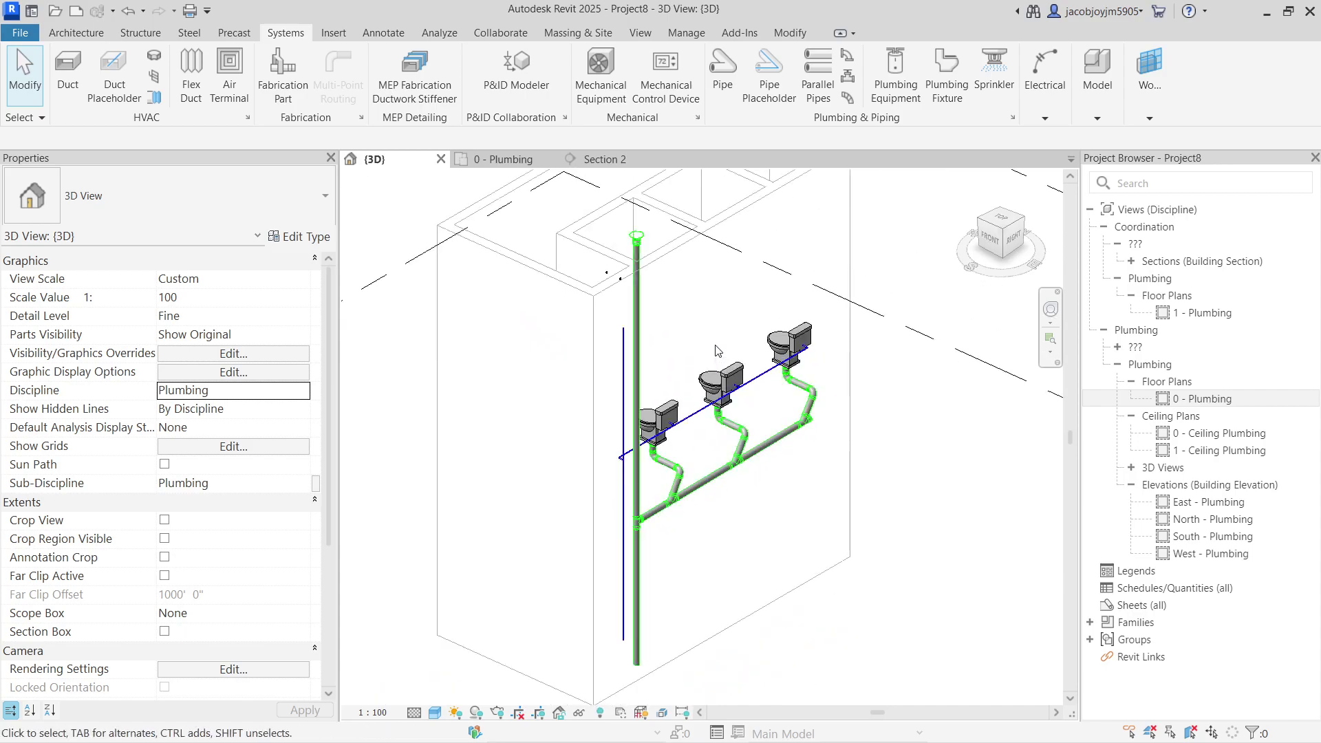
- In the 0 - Plumbing floor plan, select the restroom's four outer walls, the stall partition walls and the Generic 150mm floor
double_click(1215, 314)
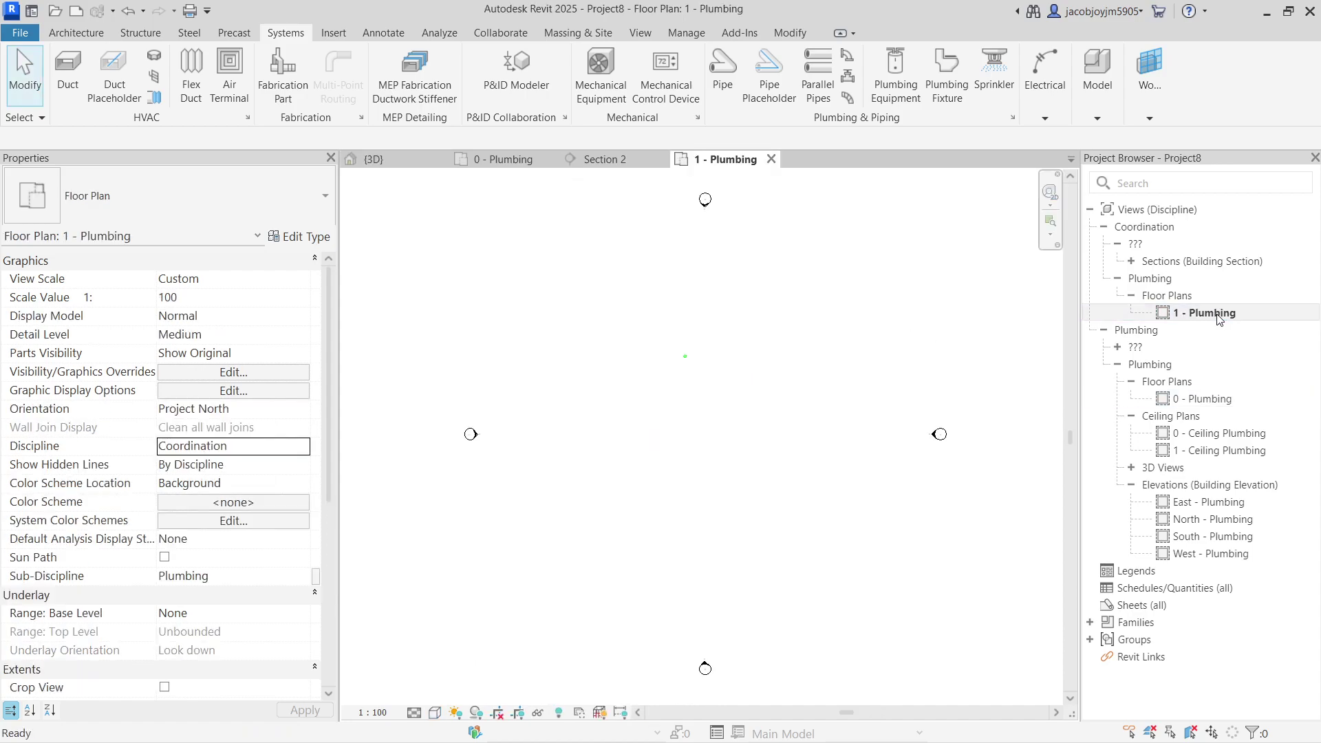
left_click(505, 160)
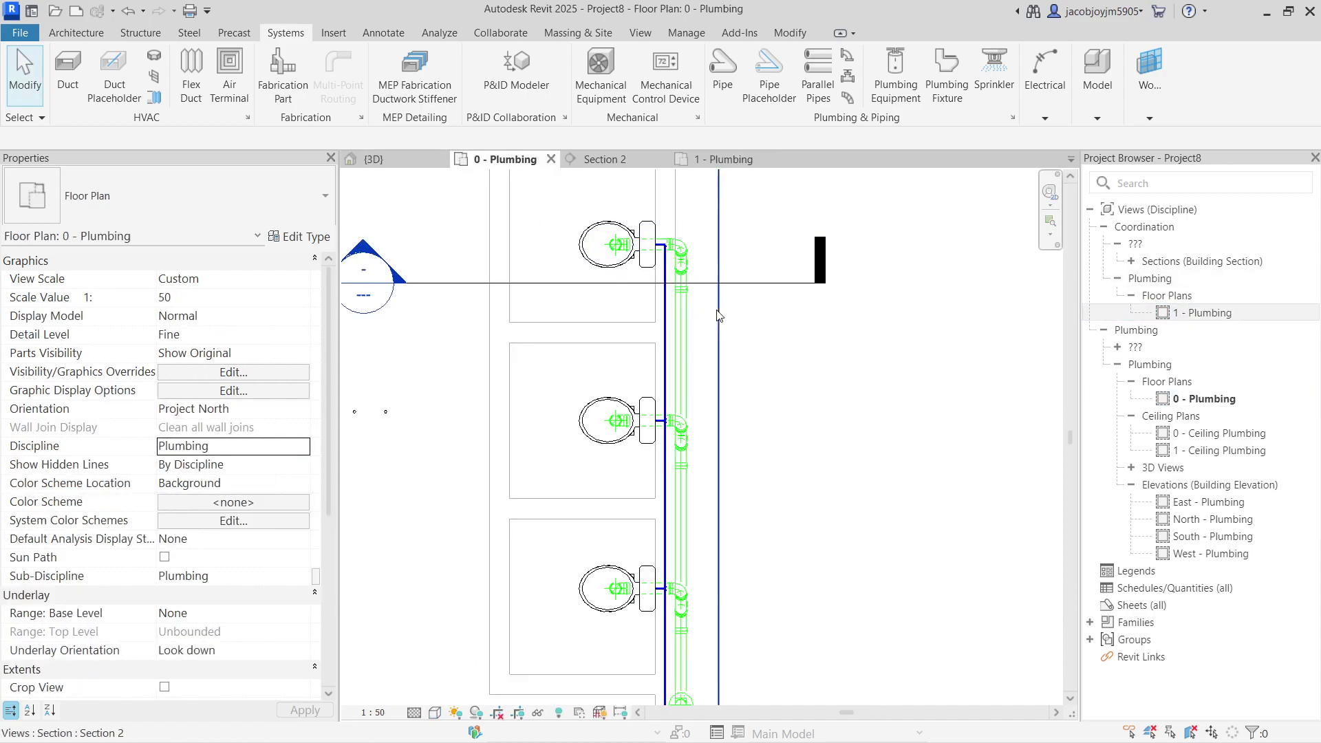
scroll(731, 301, "down", 2)
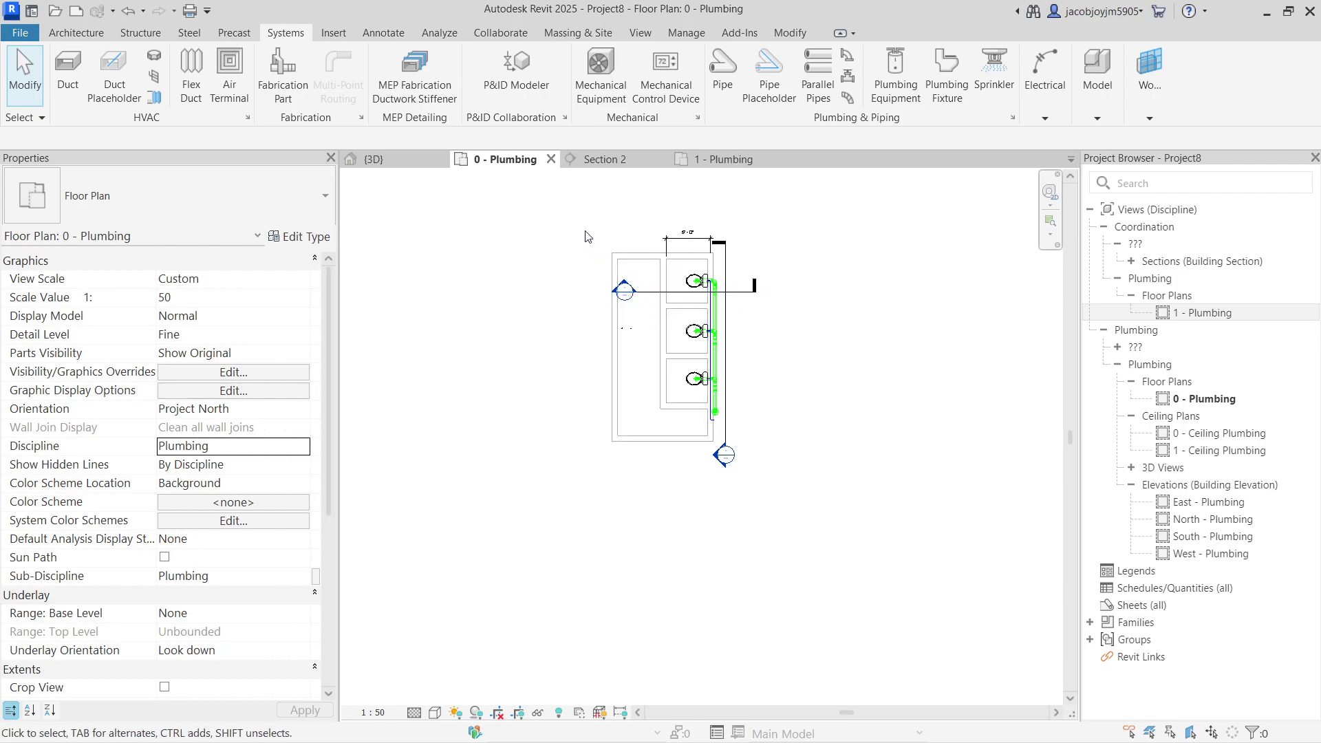
left_click_drag(572, 252, 735, 490)
key("Escape")
key("Tab")
left_click(622, 344)
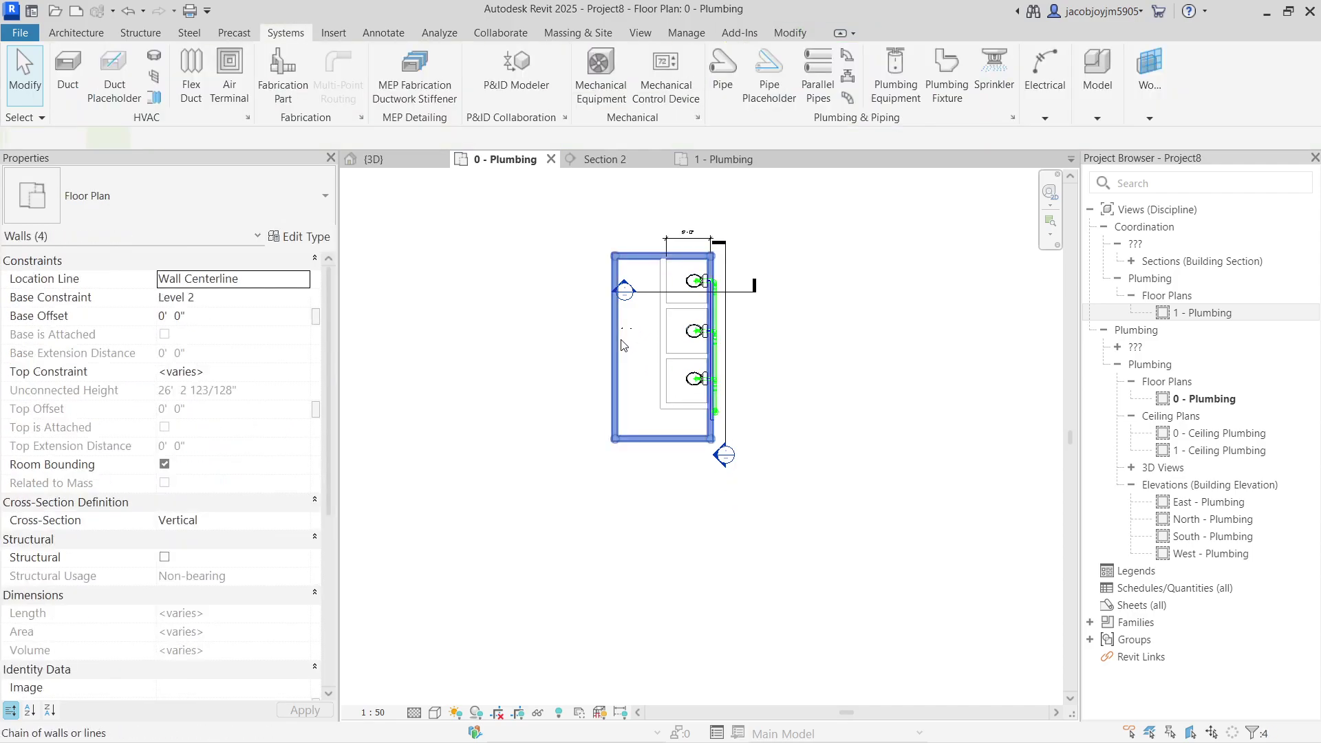
left_click(661, 344, "ctrl")
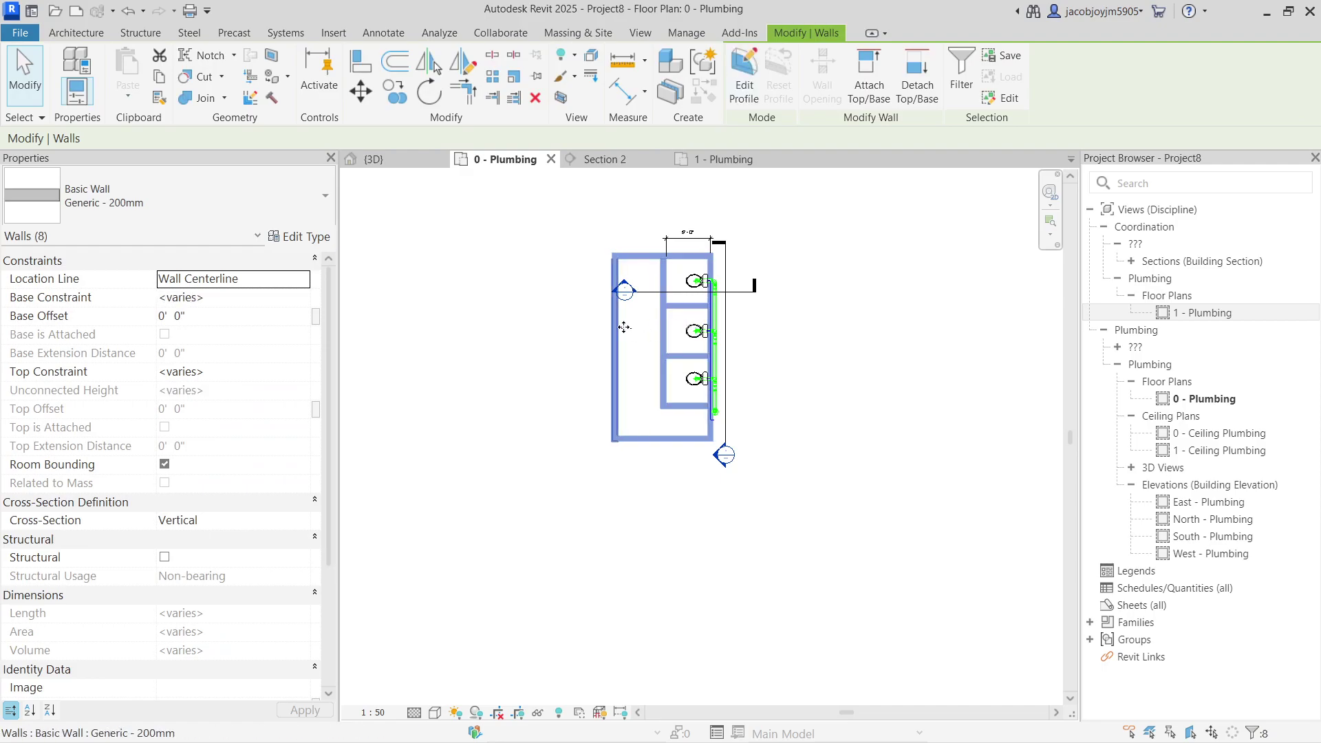
left_click(635, 351, "ctrl")
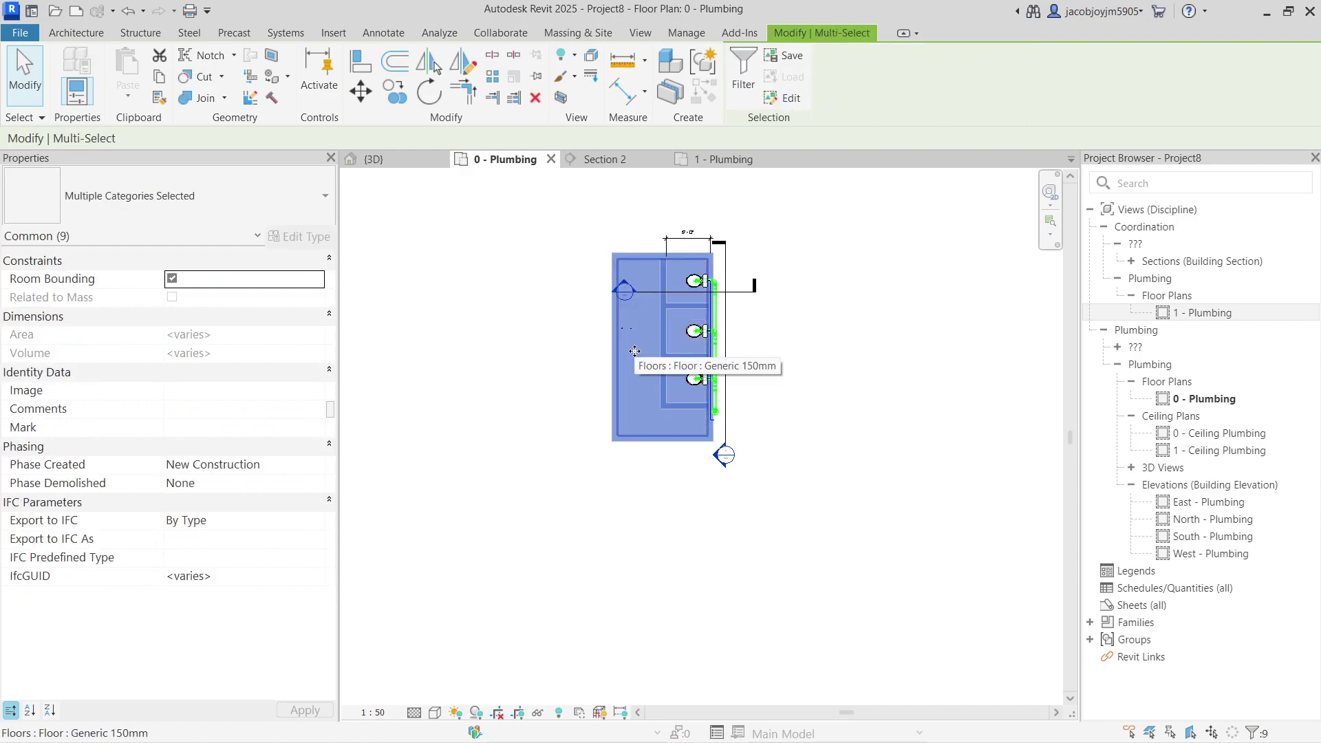
- Add the three water closets to the selection and copy everything 30' - 0" vertically below the original restroom in plan
scroll(681, 279, "up", 3)
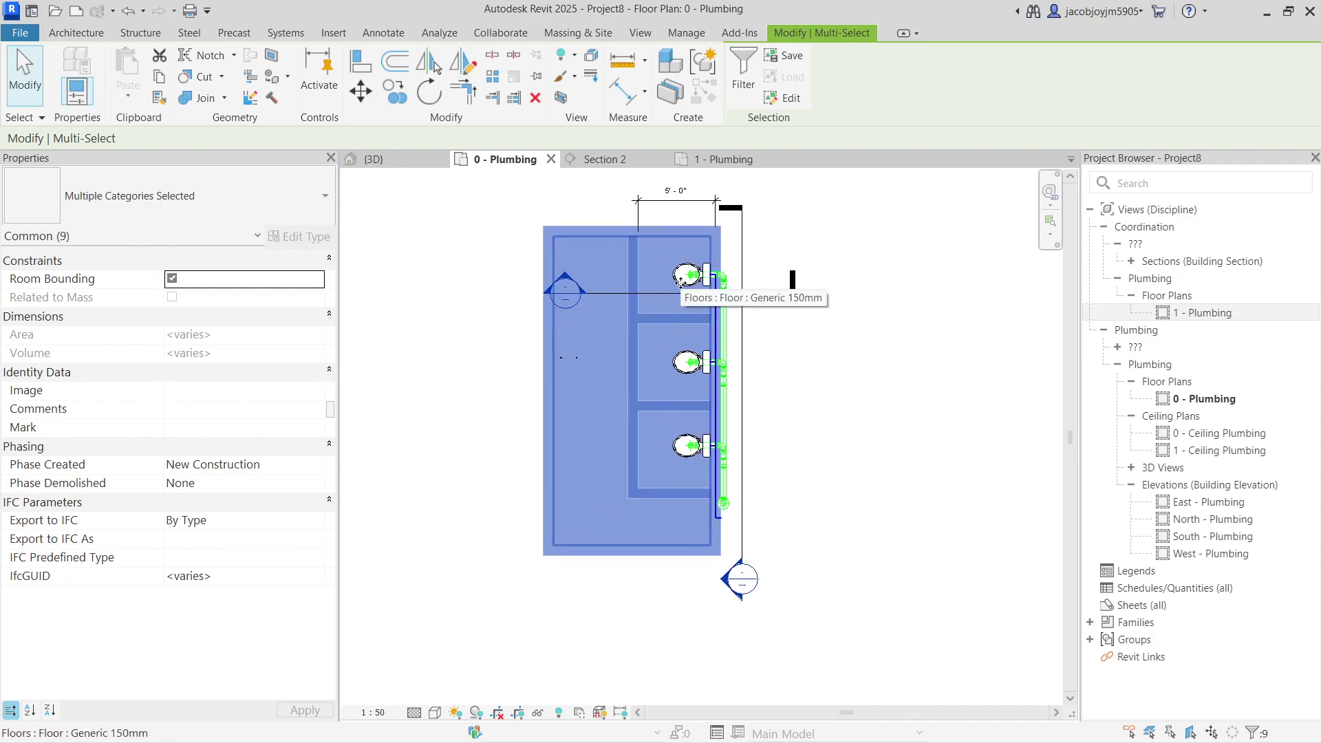
scroll(685, 269, "up", 2)
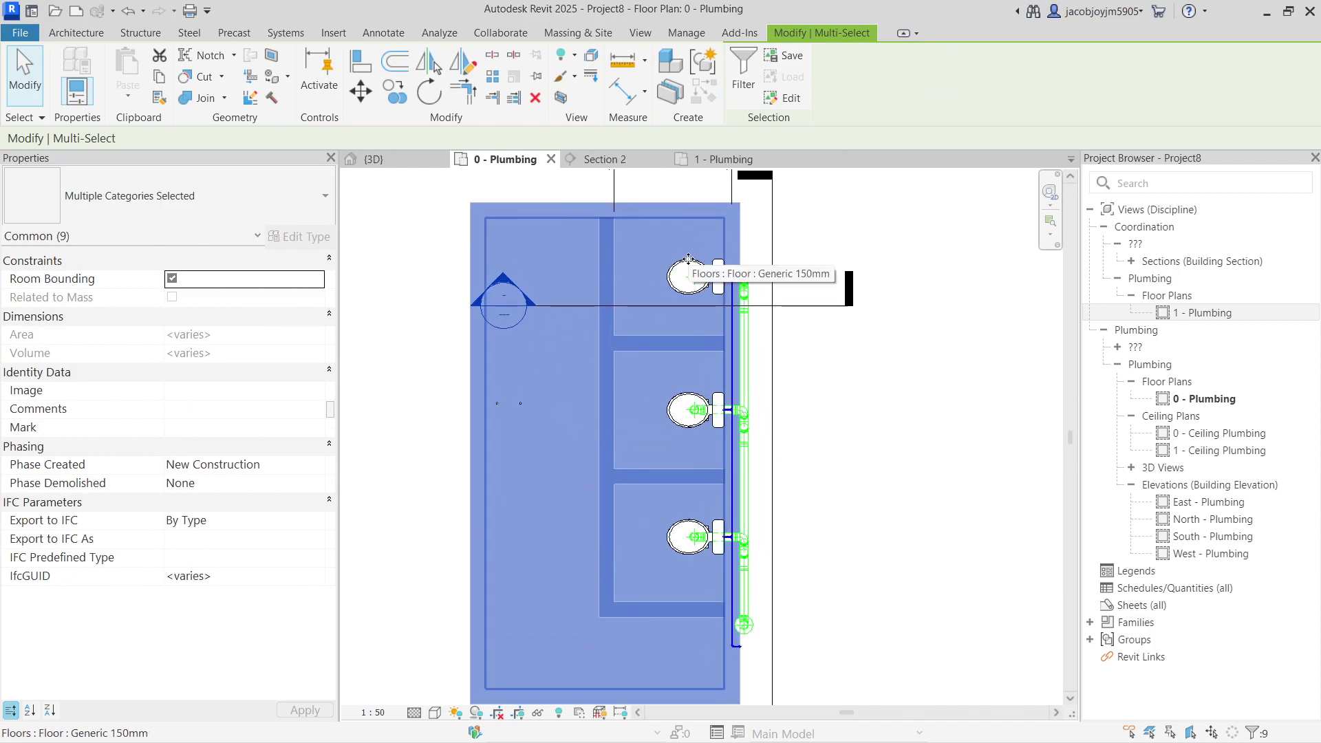
left_click(689, 271, "ctrl")
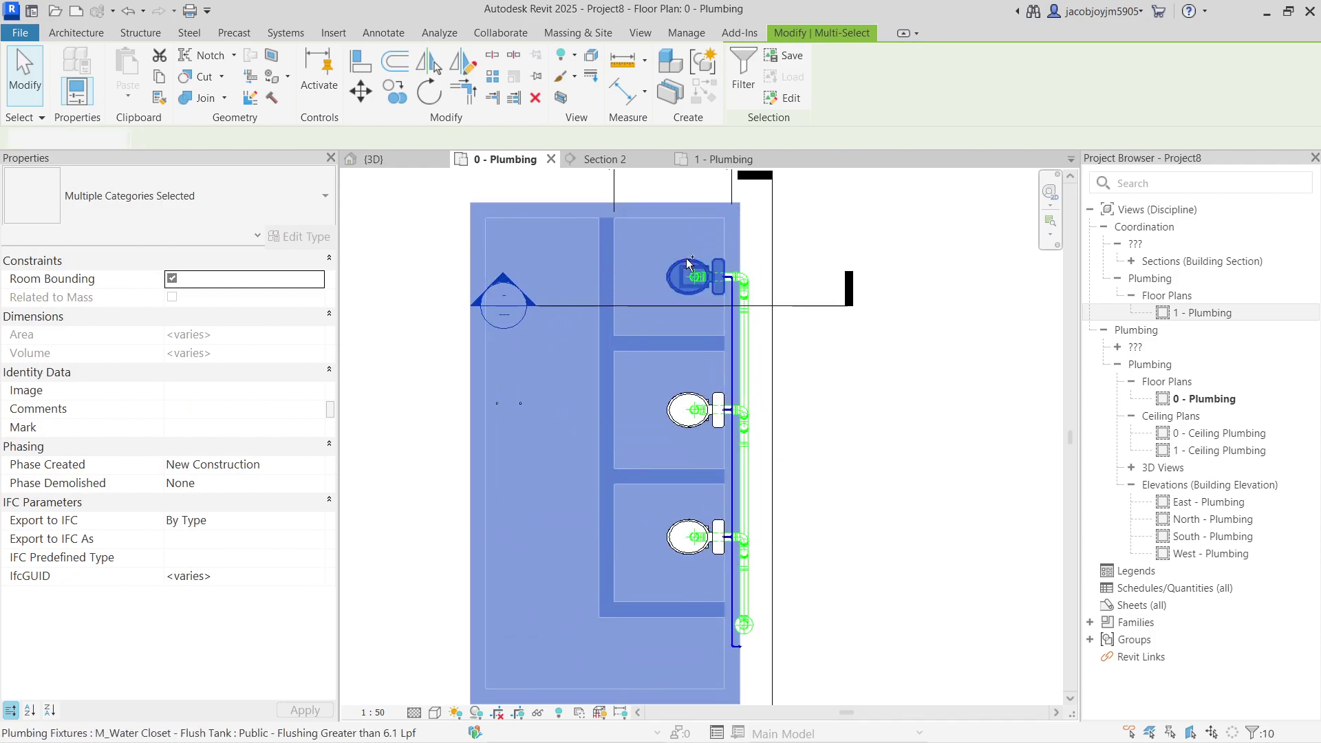
left_click(691, 406, "ctrl")
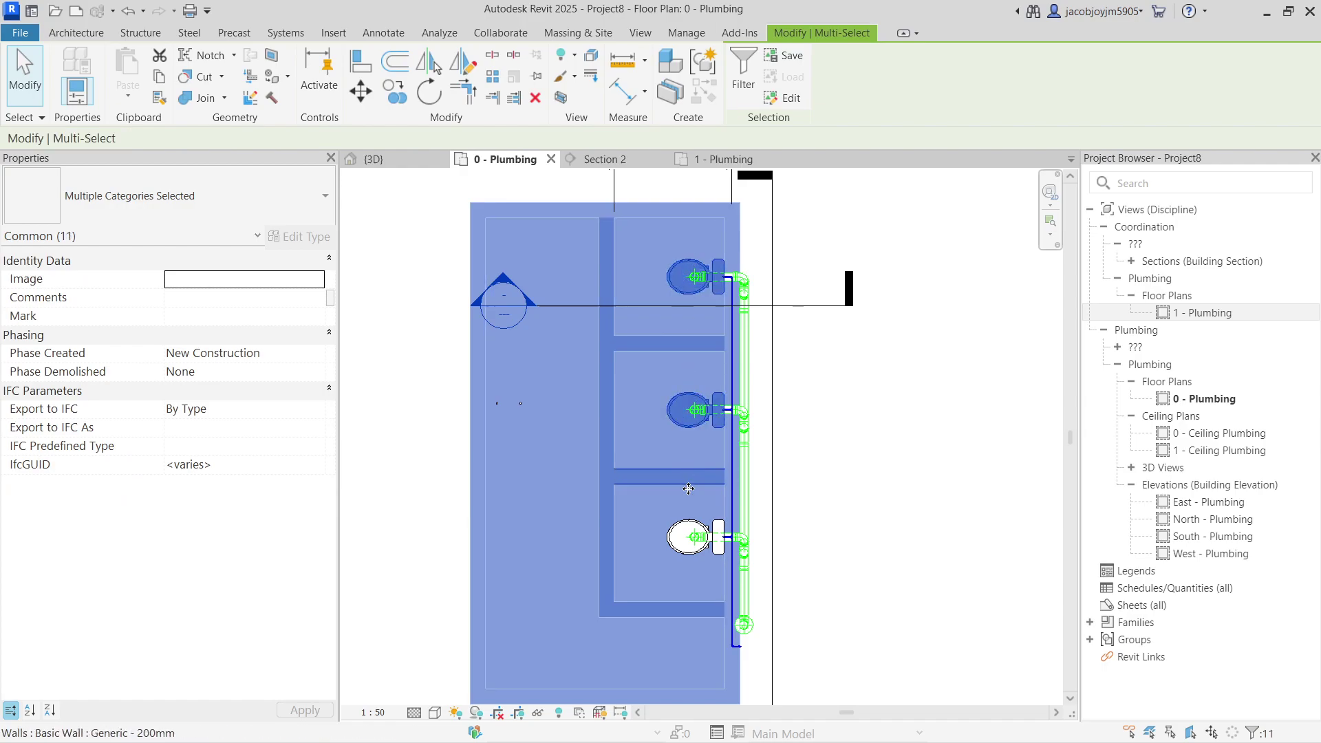
left_click(690, 538, "ctrl")
scroll(684, 303, "down", 4)
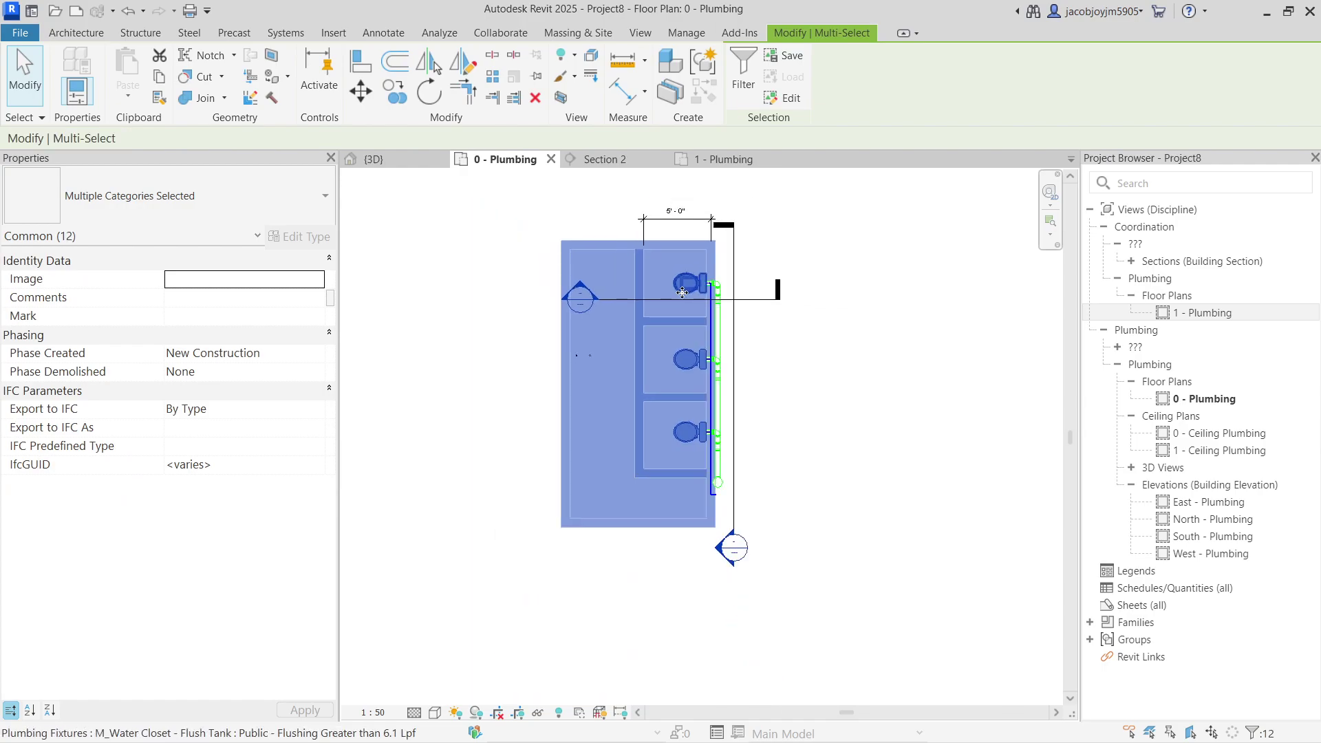
left_click(395, 91)
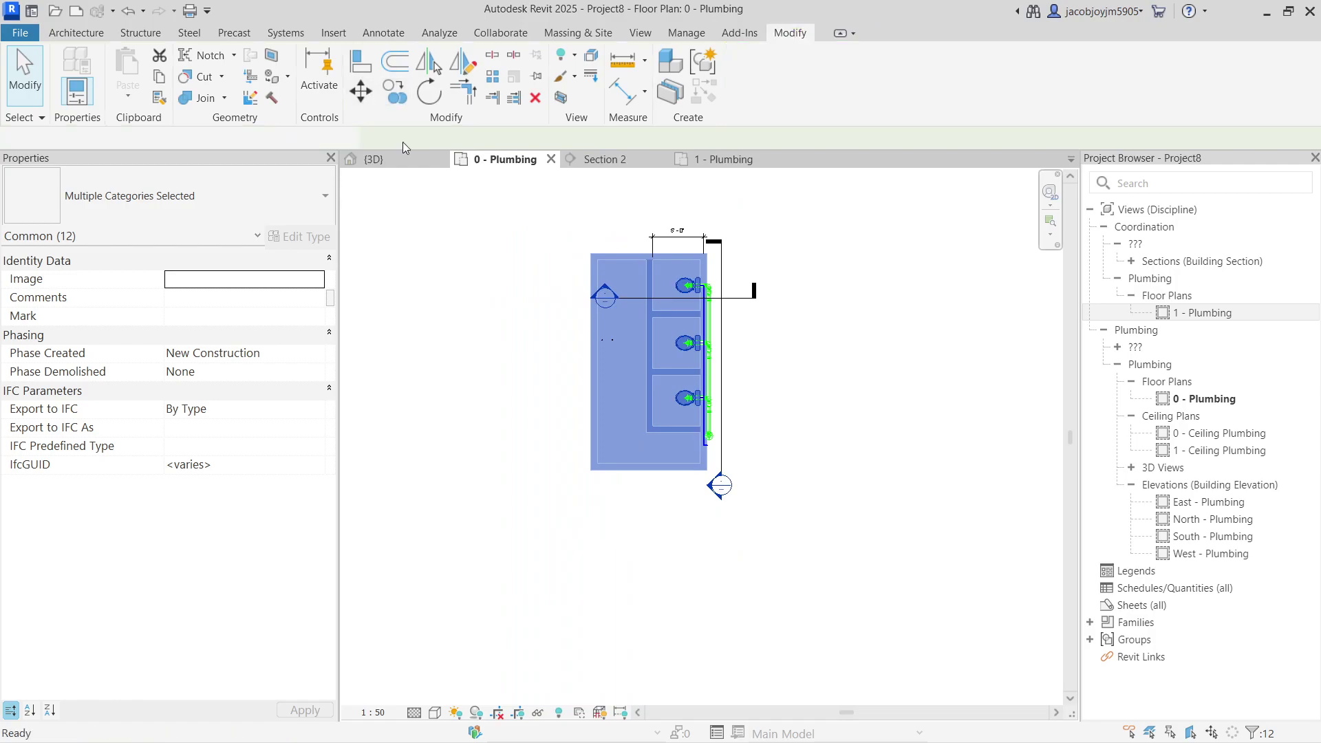
left_click(768, 428)
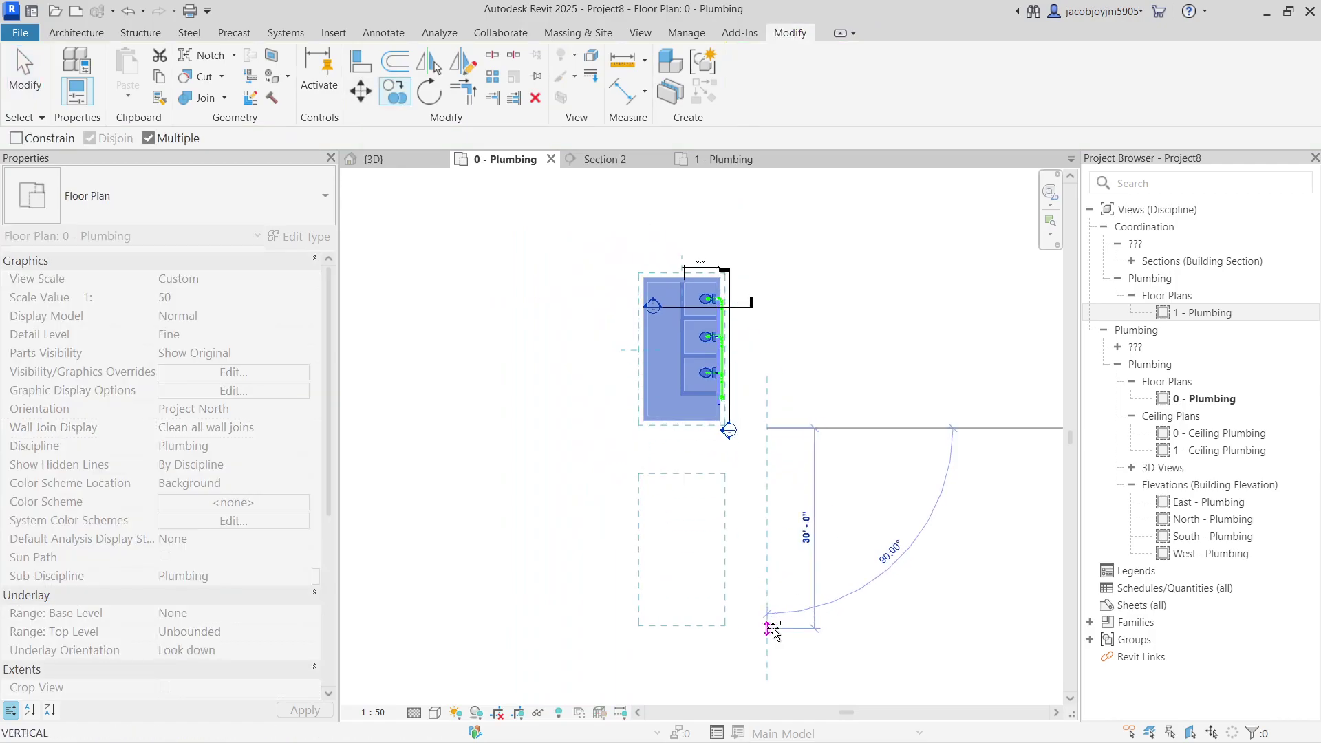
left_click(771, 629)
key("Escape")
key("Escape")
scroll(761, 626, "up", 2)
middle_click_drag(761, 626, 735, 617)
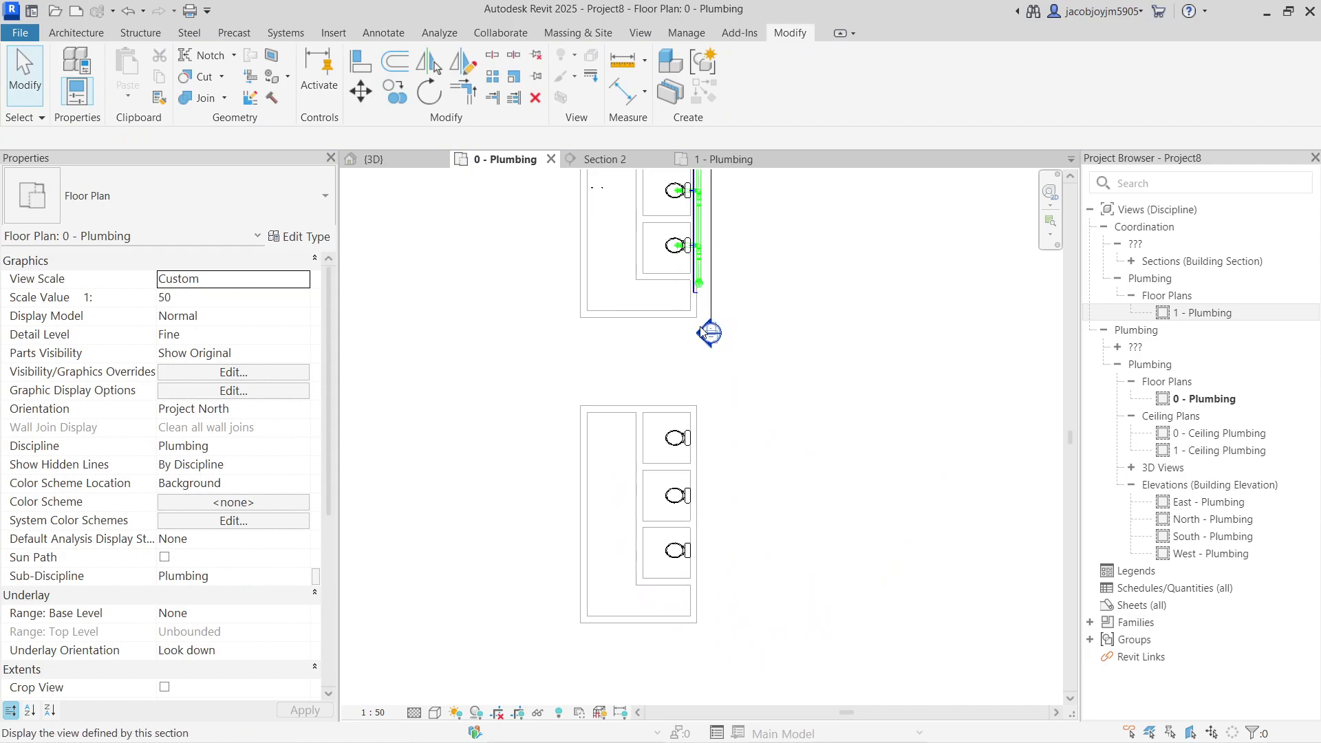
- Open the default 3D view and inspect the two elbows beneath the water closet nearest the vertical stack
left_click(640, 32)
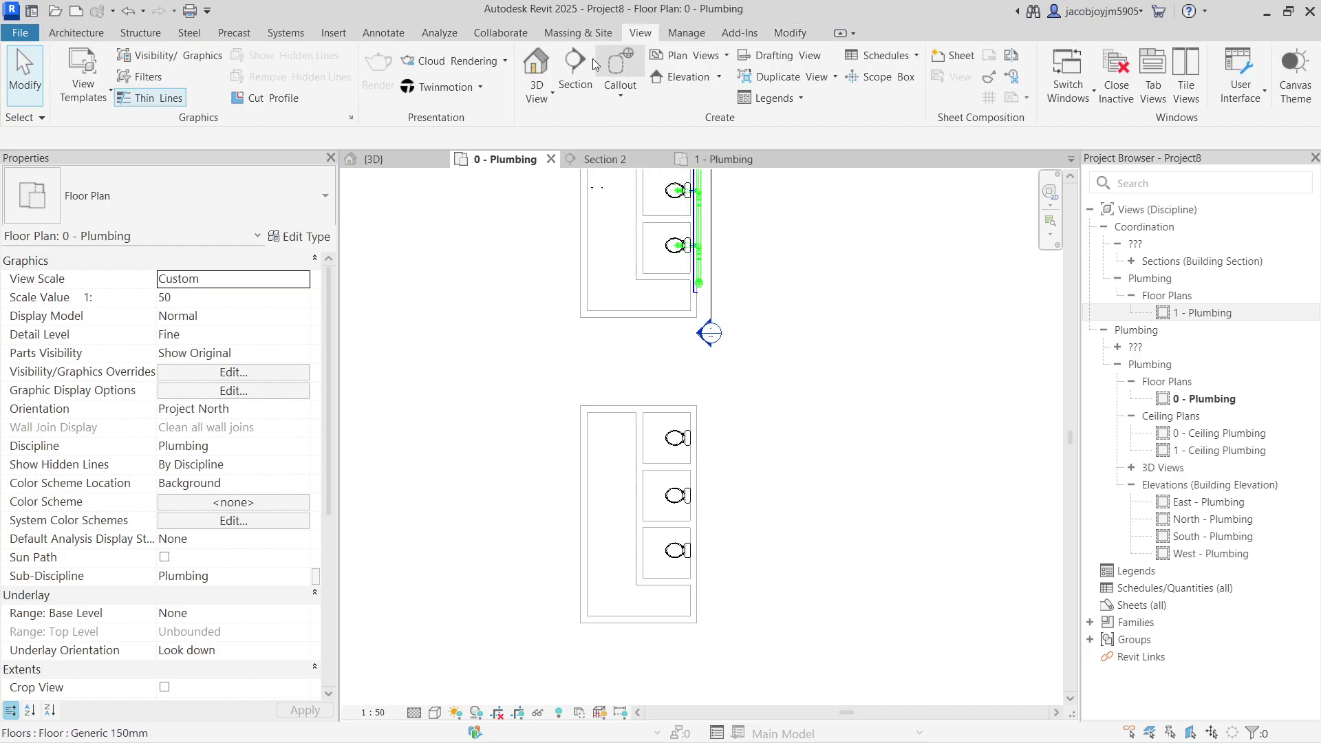
left_click(541, 64)
scroll(674, 393, "up", 3)
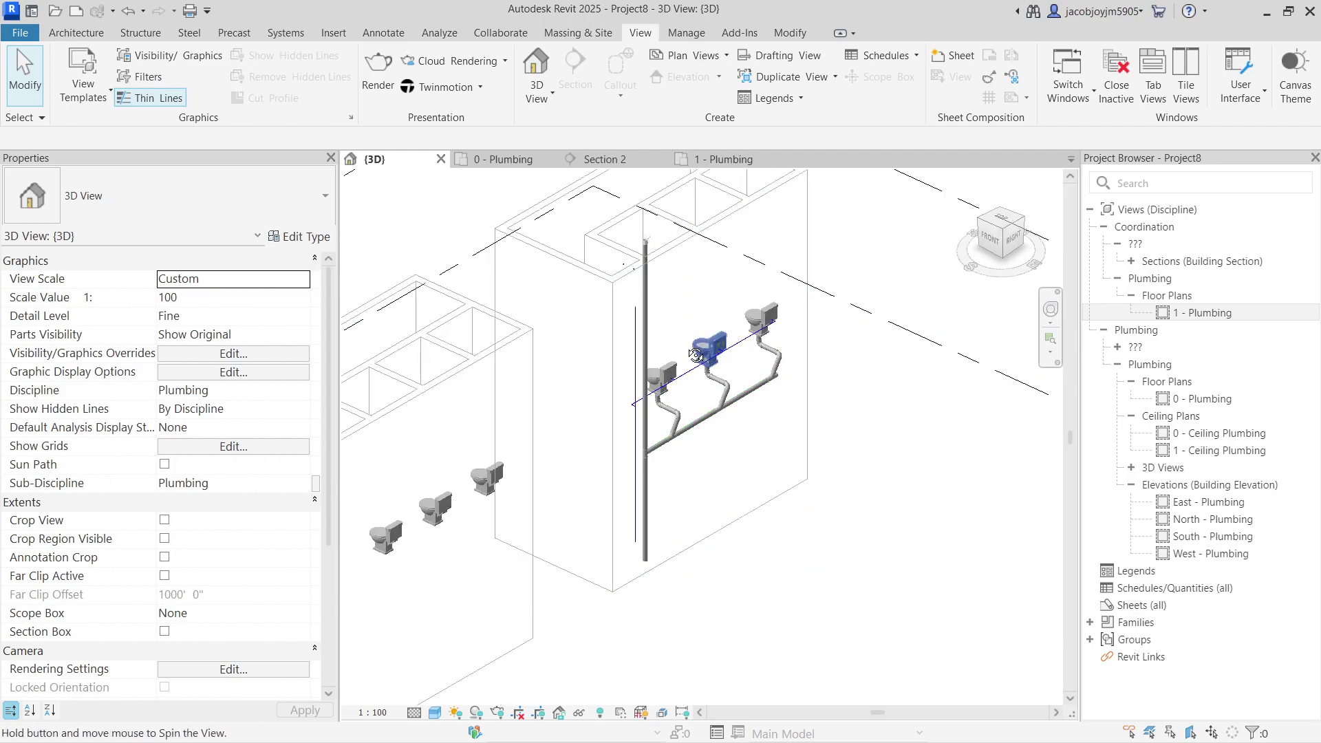
scroll(674, 393, "up", 5)
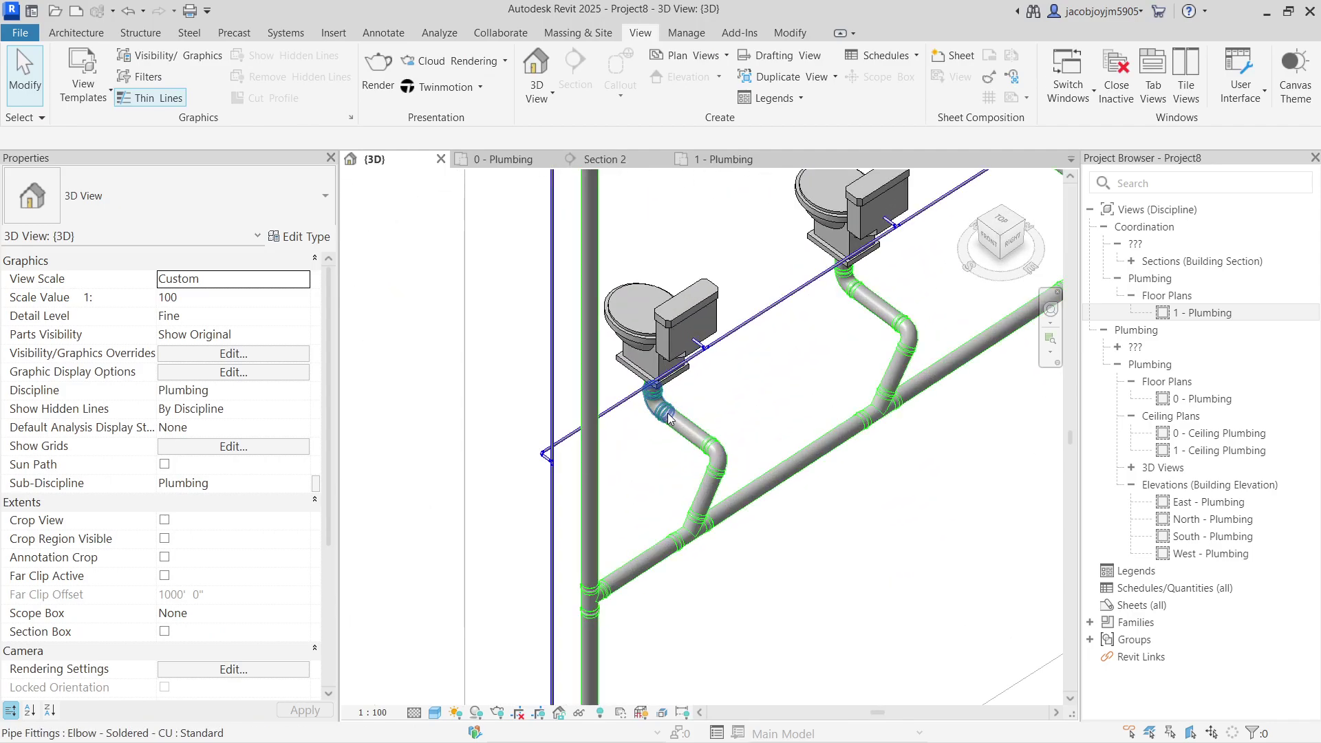
left_click(703, 456)
middle_click_drag(703, 455, 672, 308, "shift")
scroll(662, 428, "up", 5)
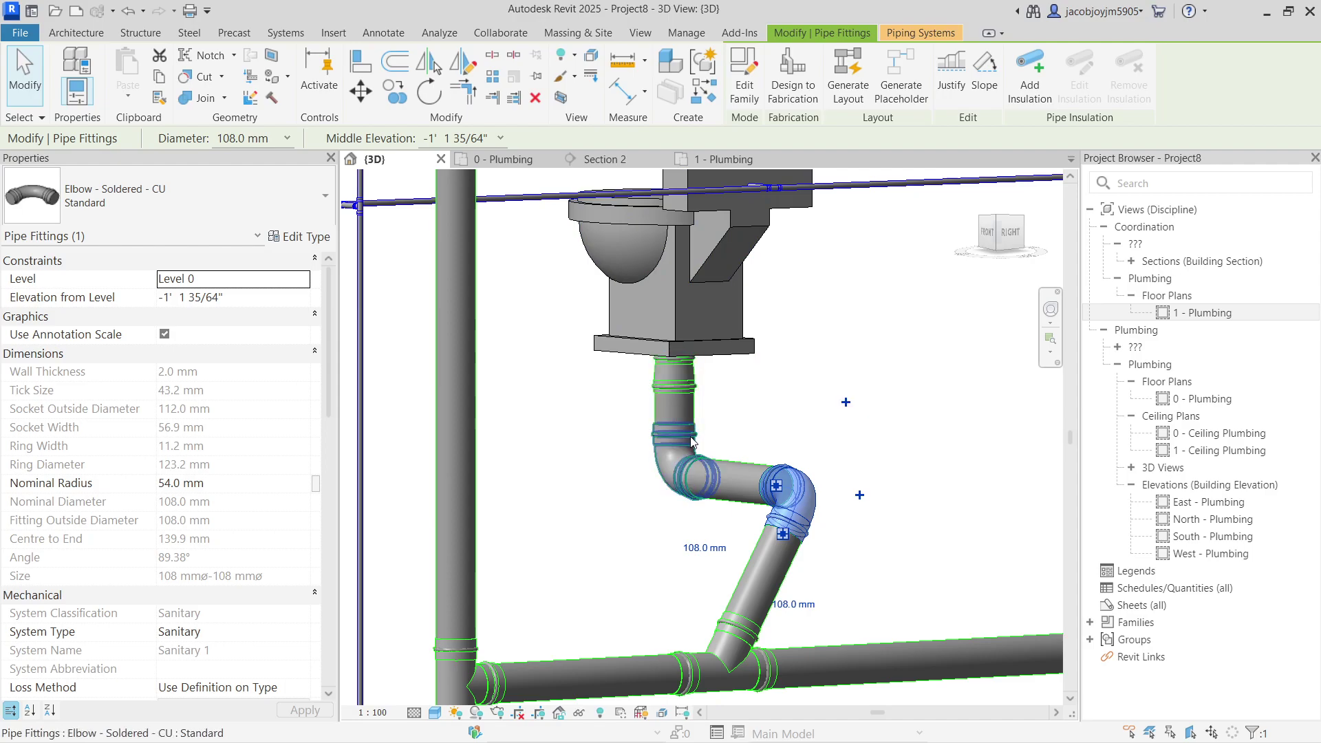
left_click(666, 437)
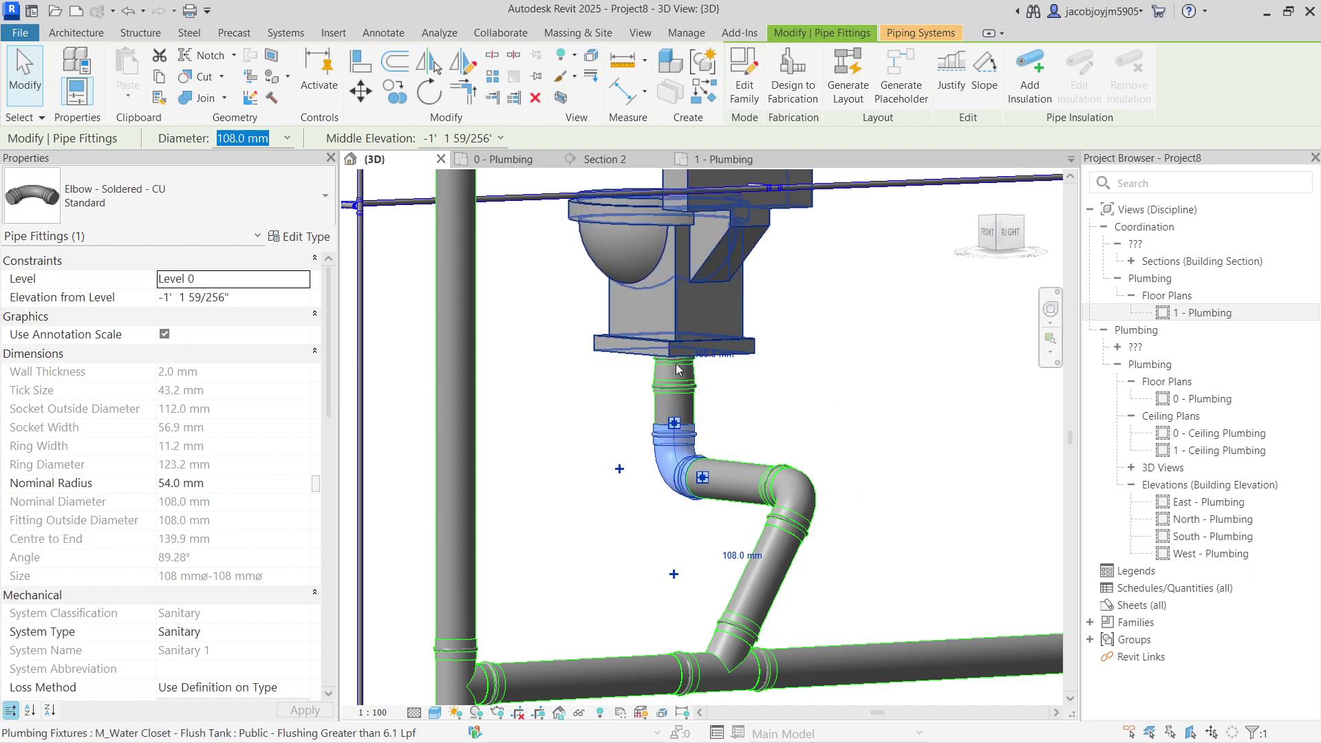
key("Escape")
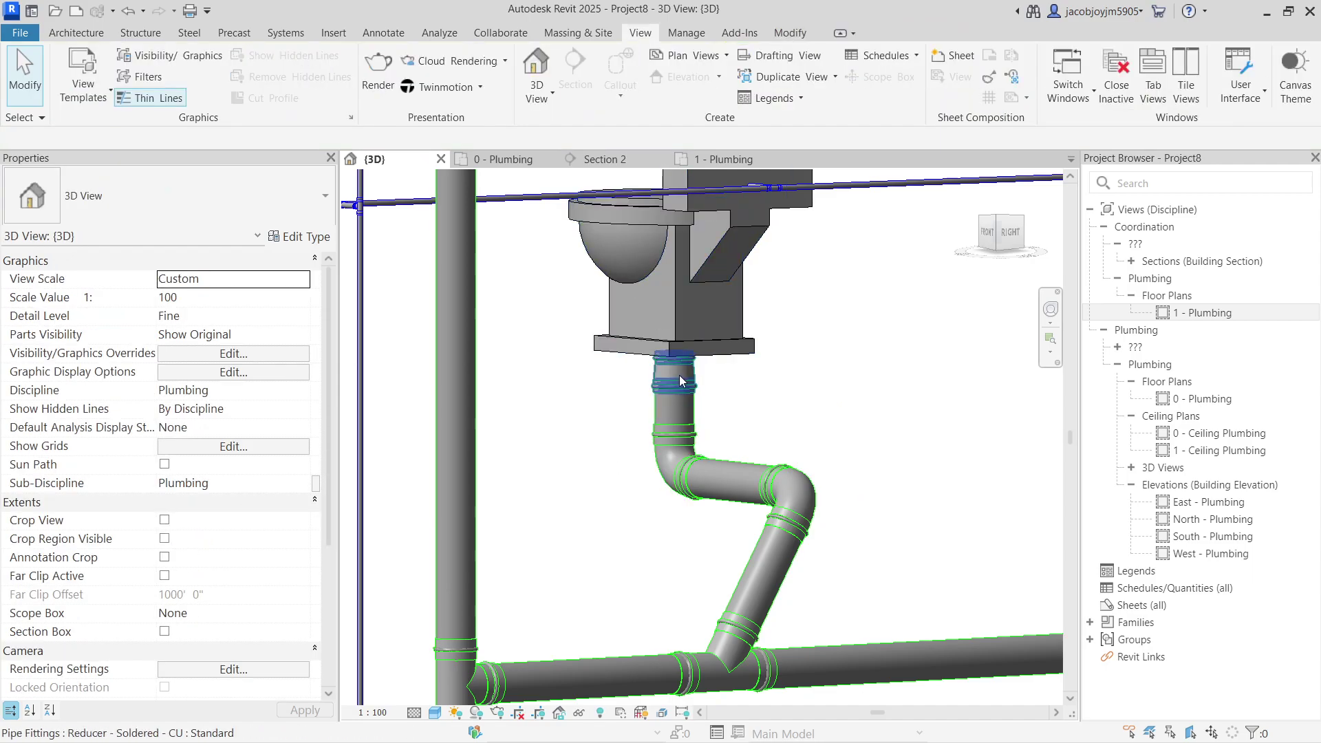
- Examine the drain branches of the three piped water closets, the vertical stack and the copied restroom in 3D
scroll(681, 378, "down", 5)
scroll(915, 389, "up", 2)
scroll(745, 385, "down", 3)
middle_click_drag(745, 386, 736, 375, "shift")
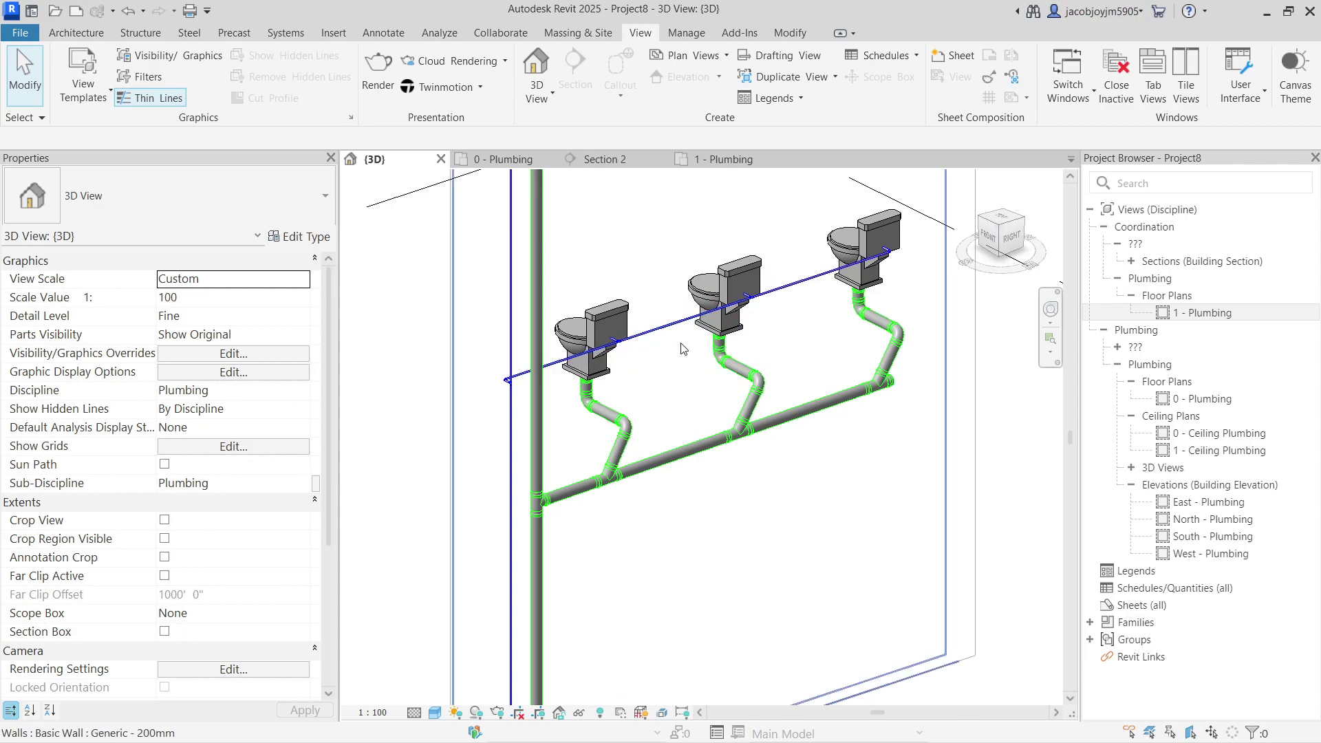
scroll(757, 317, "down", 4)
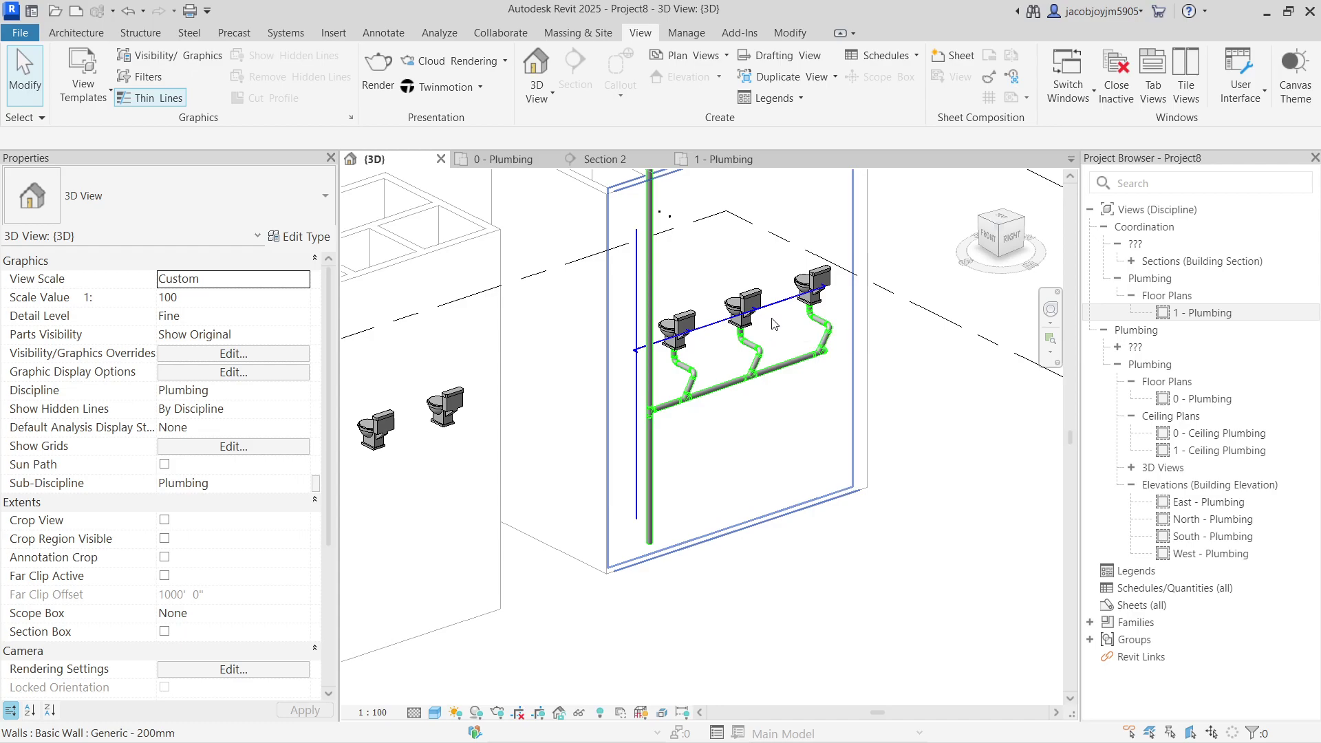
middle_click_drag(774, 323, 757, 413, "shift")
scroll(678, 330, "up", 3)
middle_click_drag(678, 330, 721, 385)
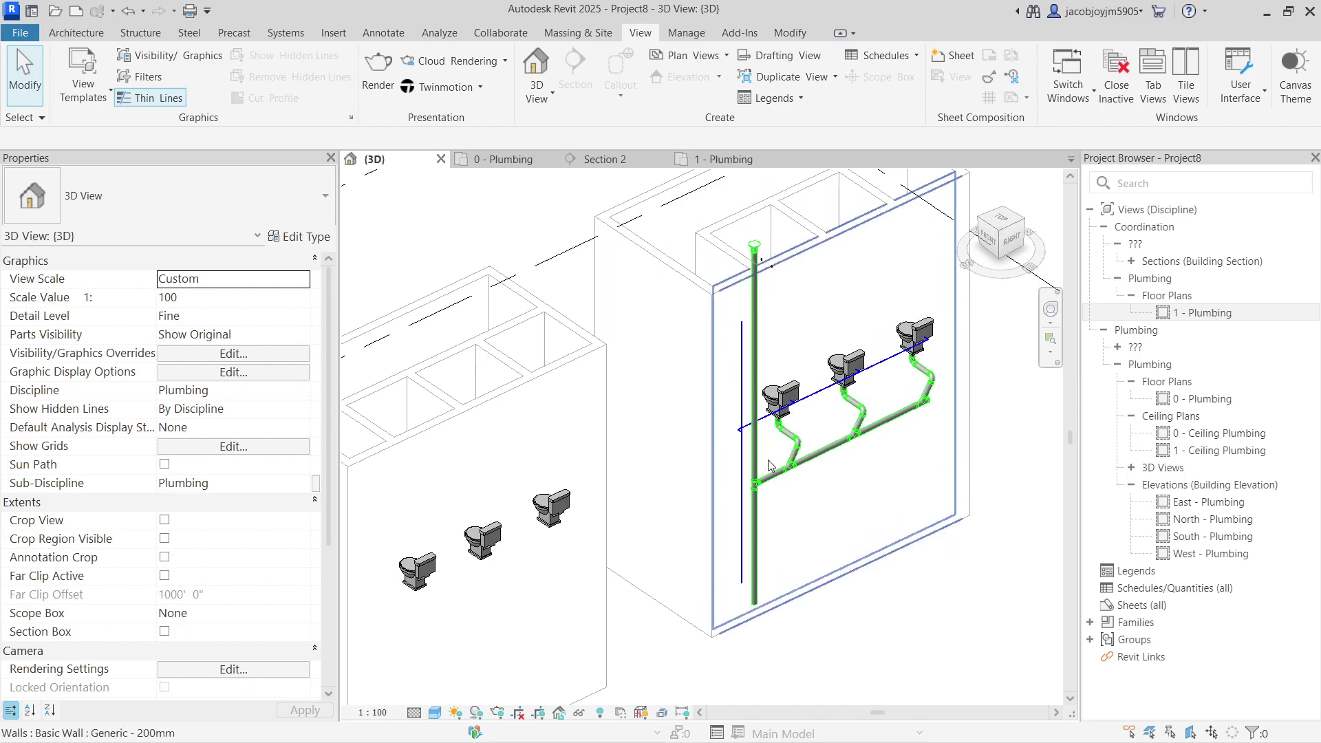
- Check the horizontal drain from the right side and inspect the tee joining the middle water closet's branch to it
left_click(1006, 240)
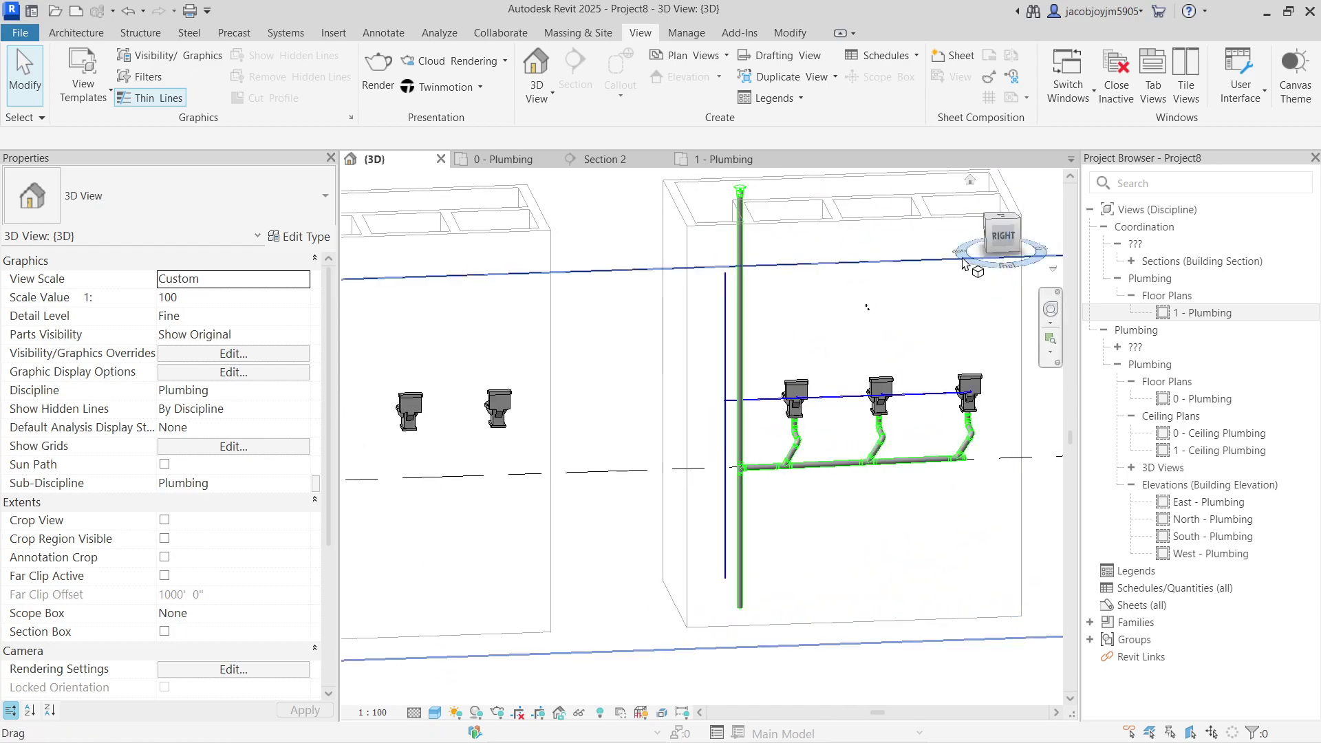
left_click(996, 244)
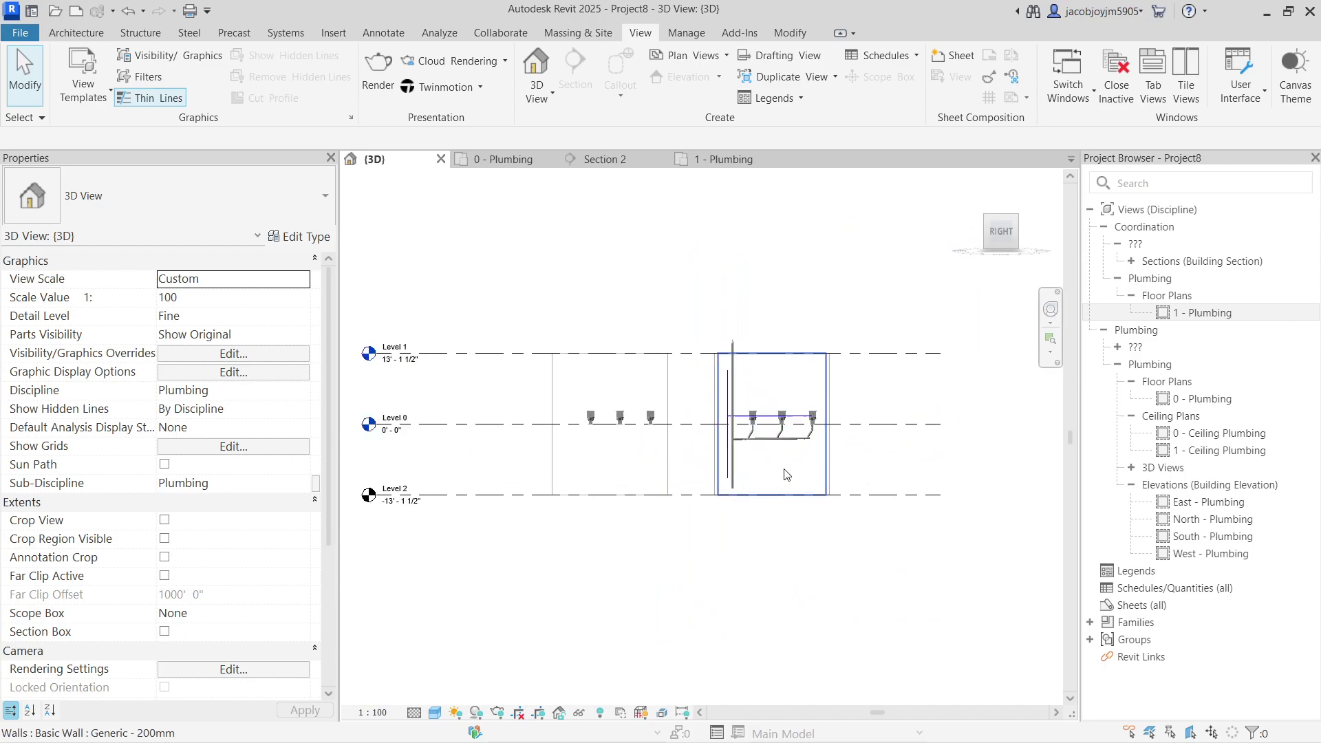
scroll(761, 425, "up", 4)
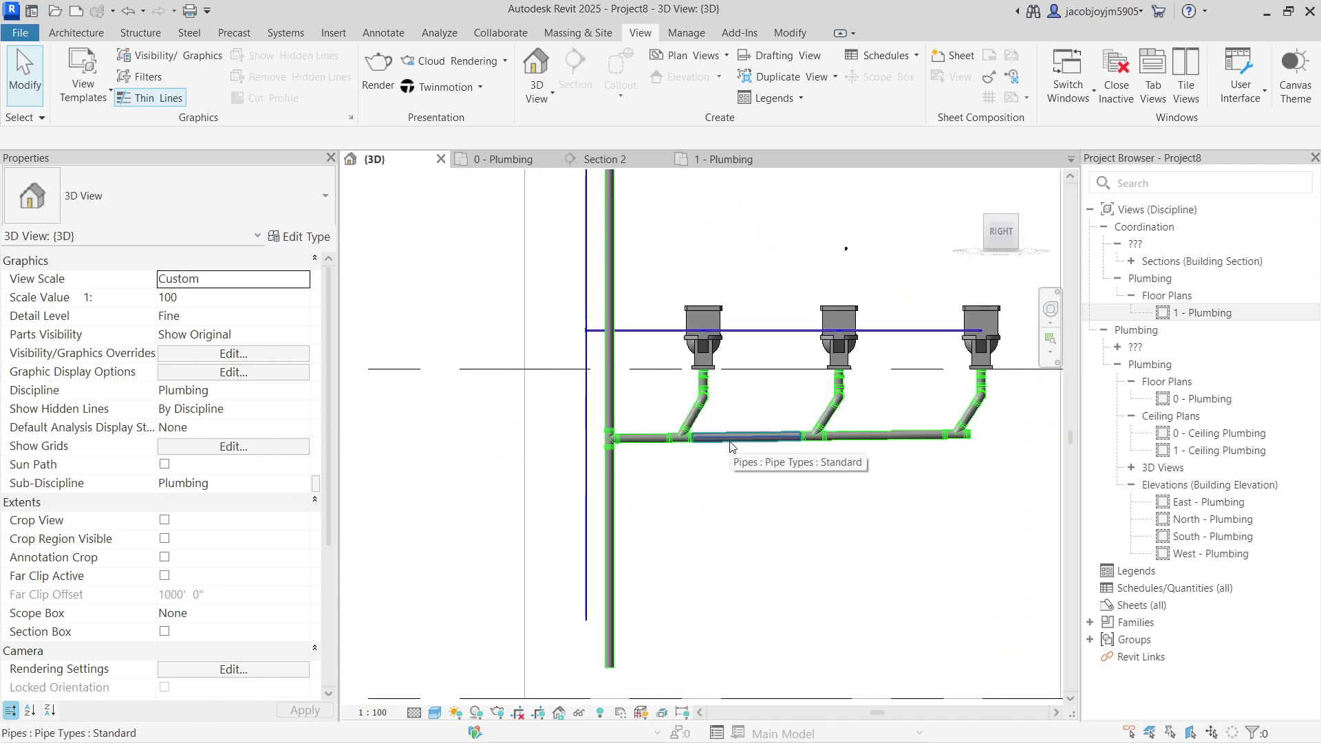
middle_click_drag(731, 446, 828, 413, "shift")
scroll(728, 427, "up", 5)
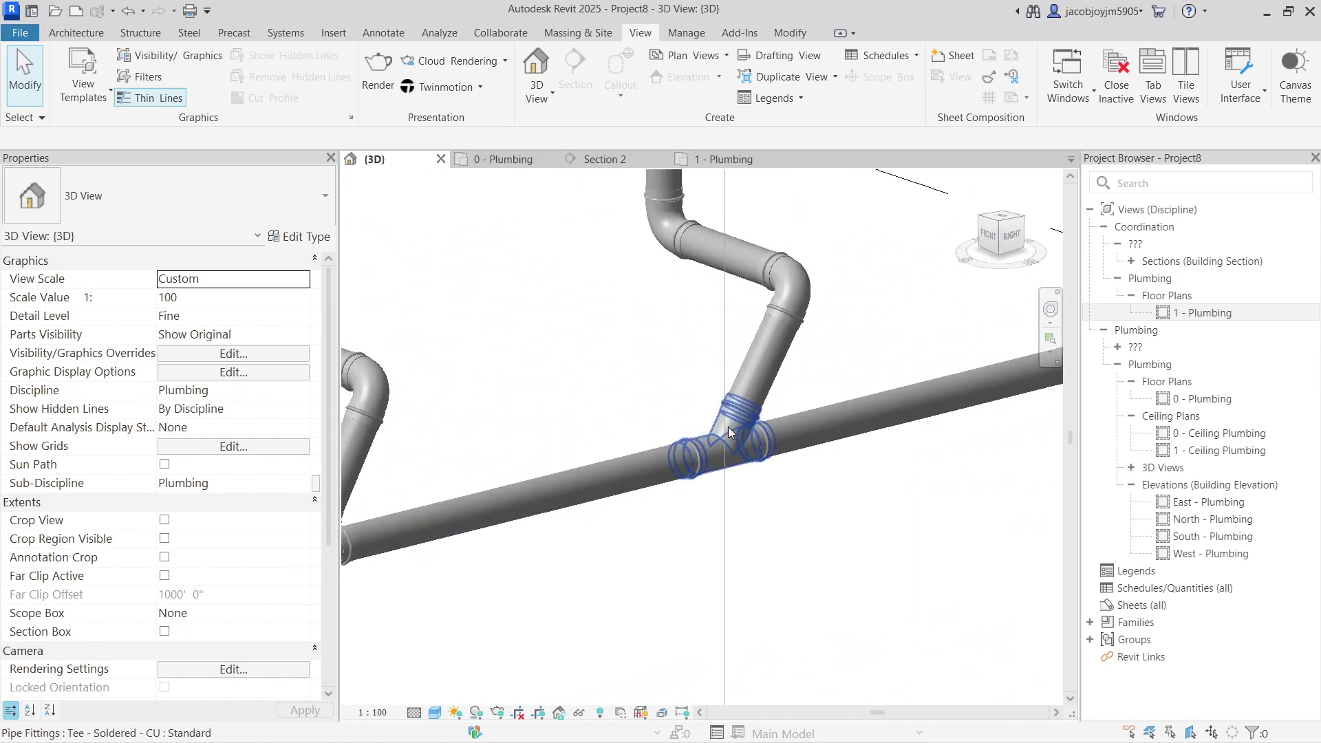
left_click(728, 427)
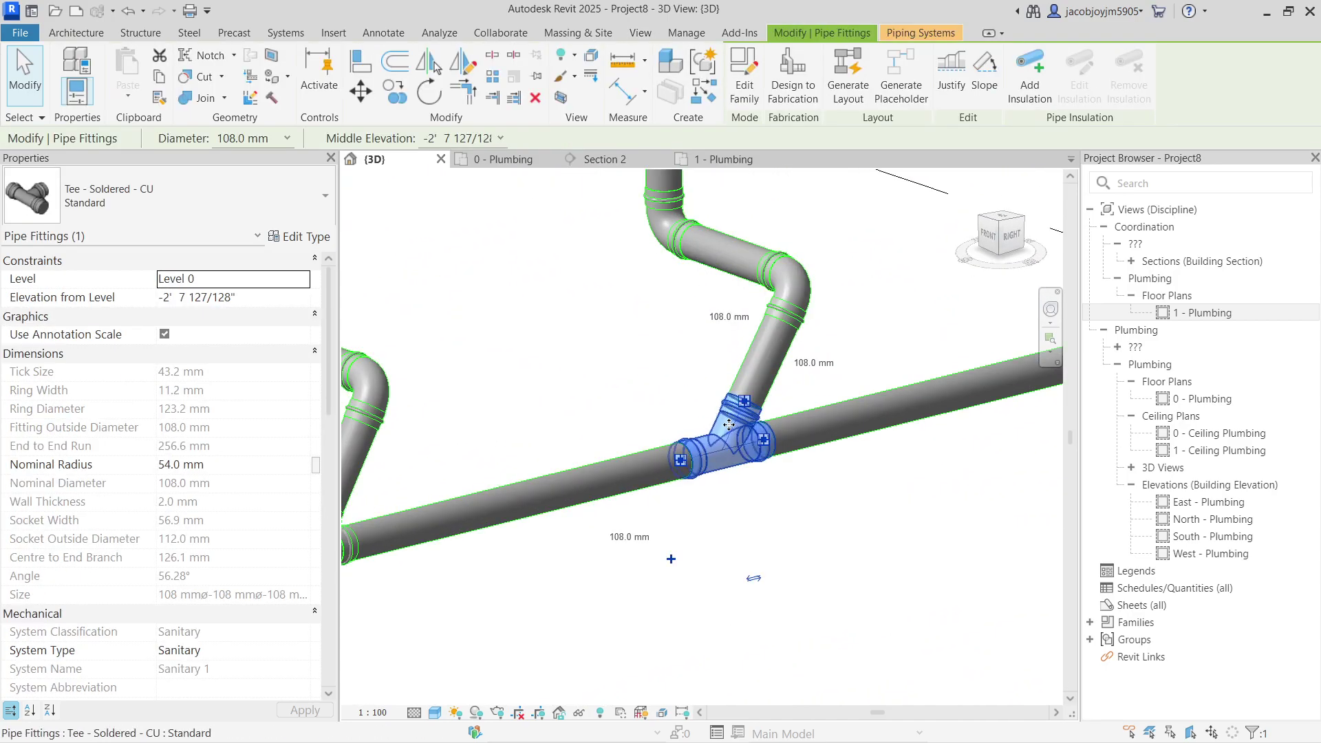
scroll(729, 427, "down", 3)
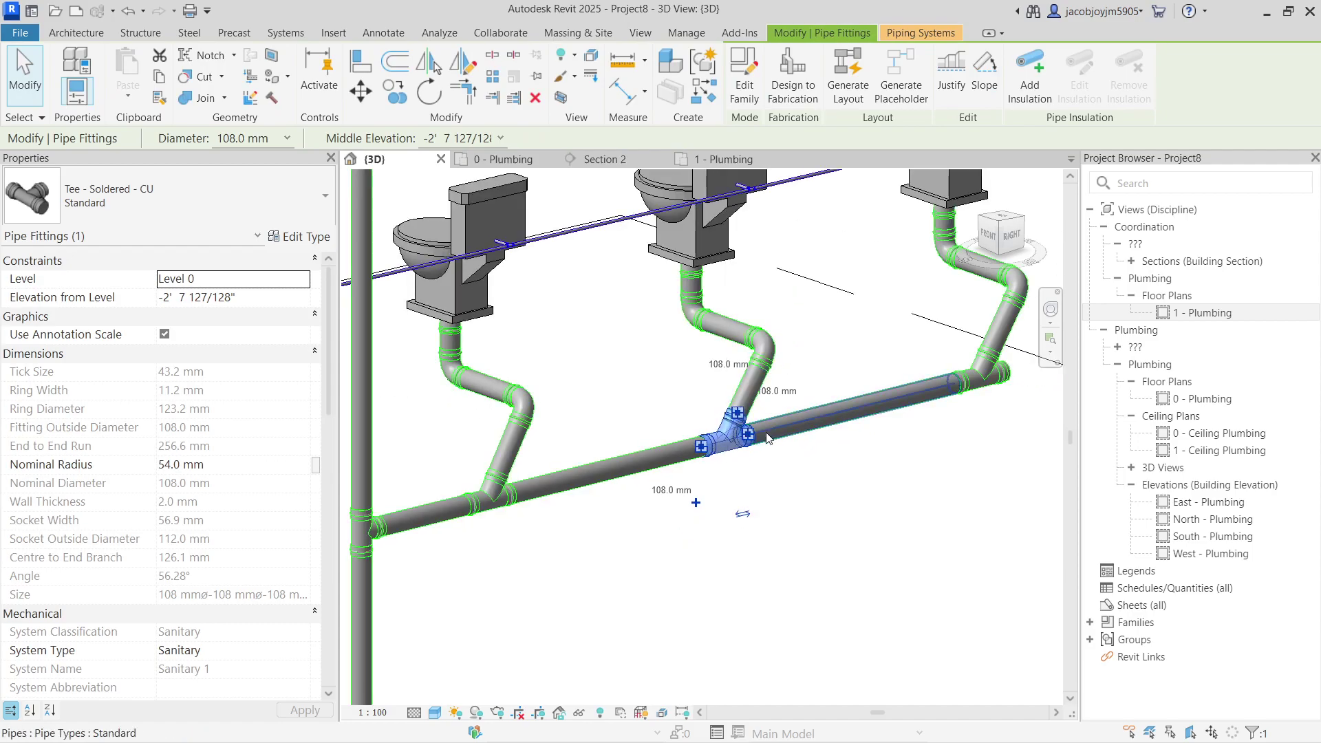
middle_click_drag(921, 323, 817, 374)
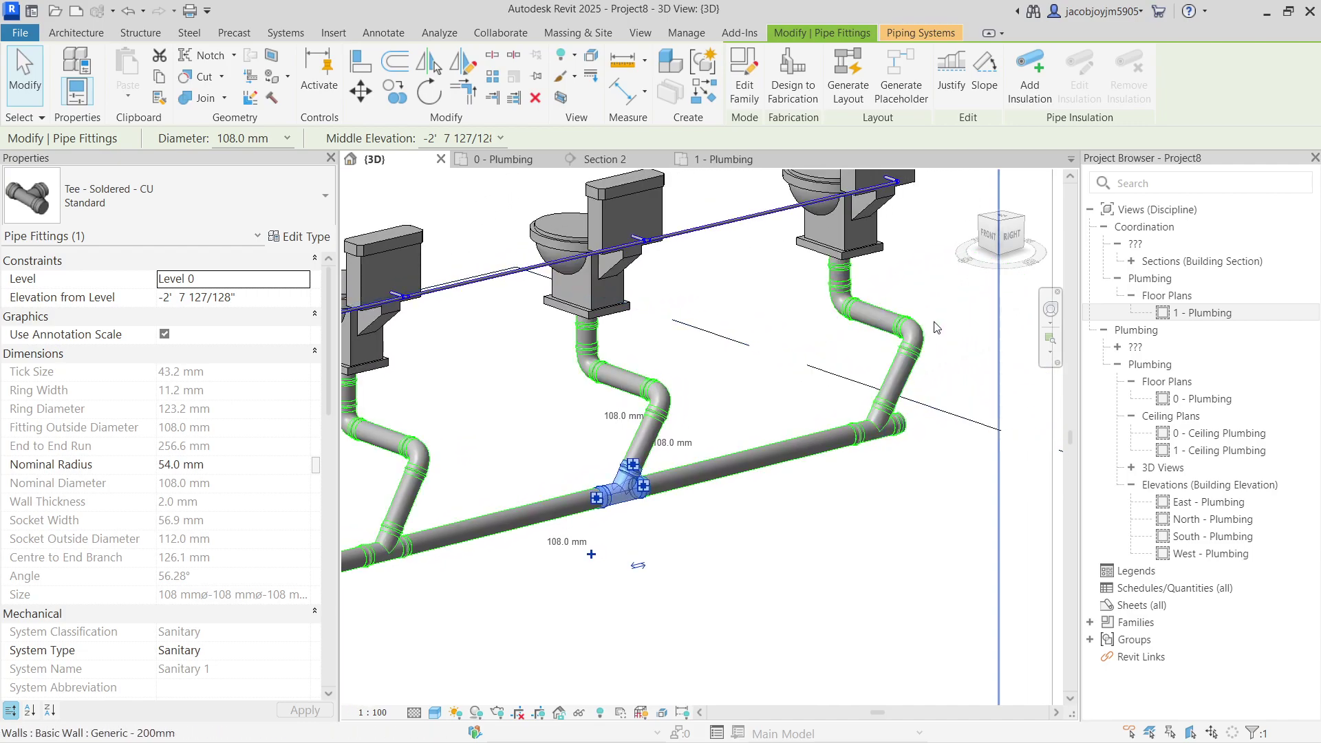
scroll(932, 323, "down", 3)
middle_click_drag(702, 398, 690, 332)
scroll(726, 370, "down", 2)
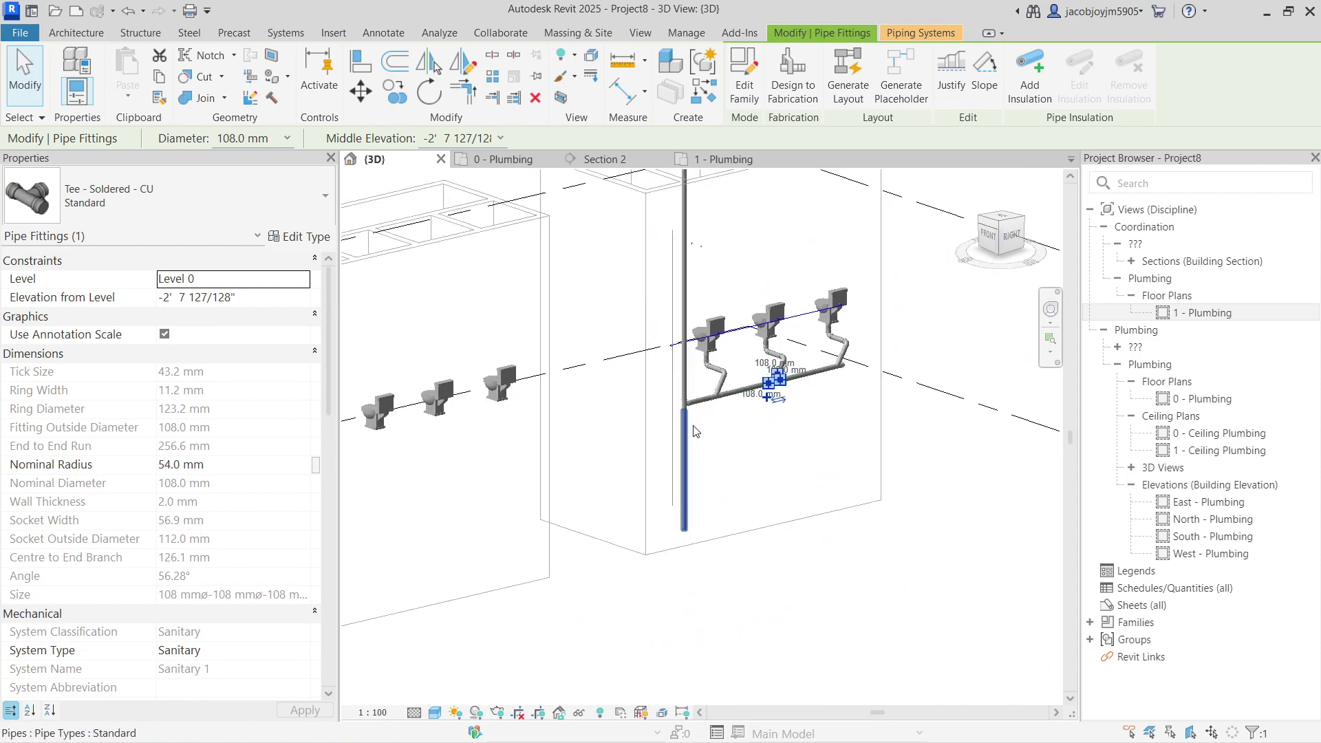
key("Tab")
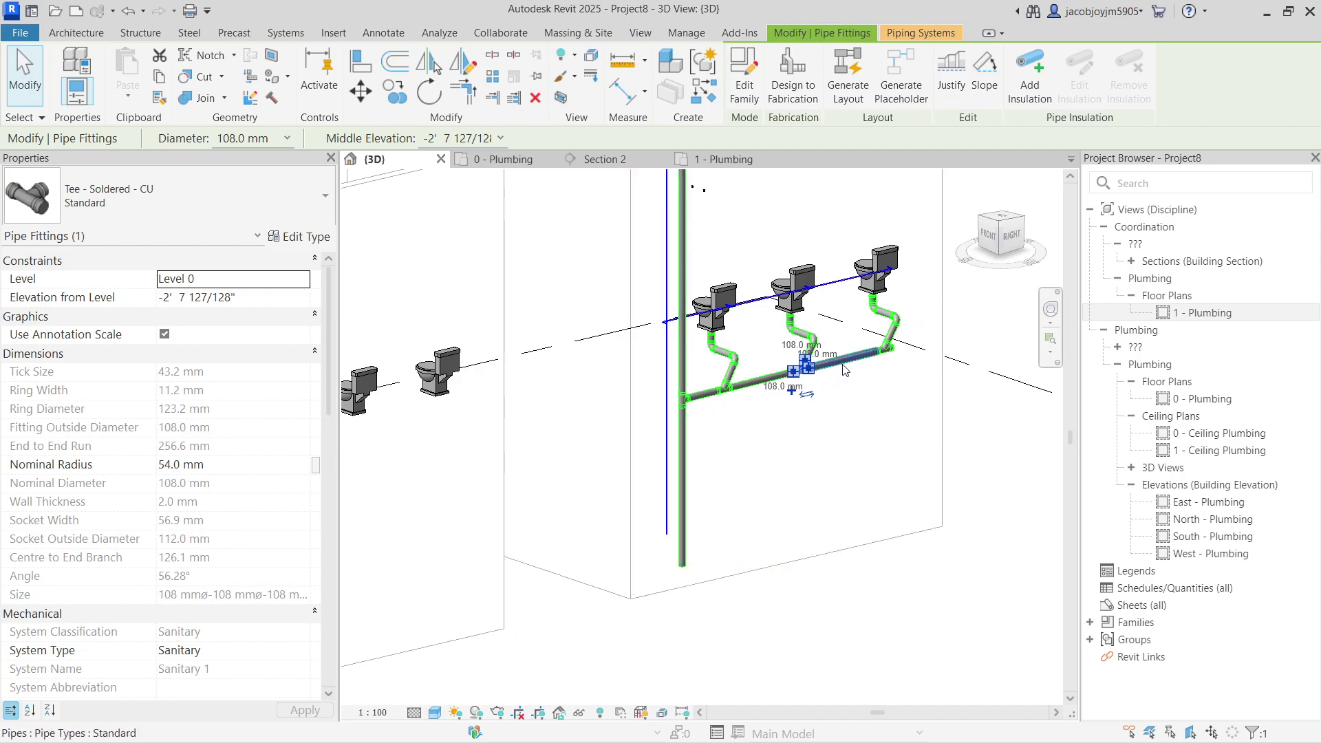
- Return to the 0 - Plumbing floor plan and bring the copied restroom into view
scroll(757, 372, "down", 3)
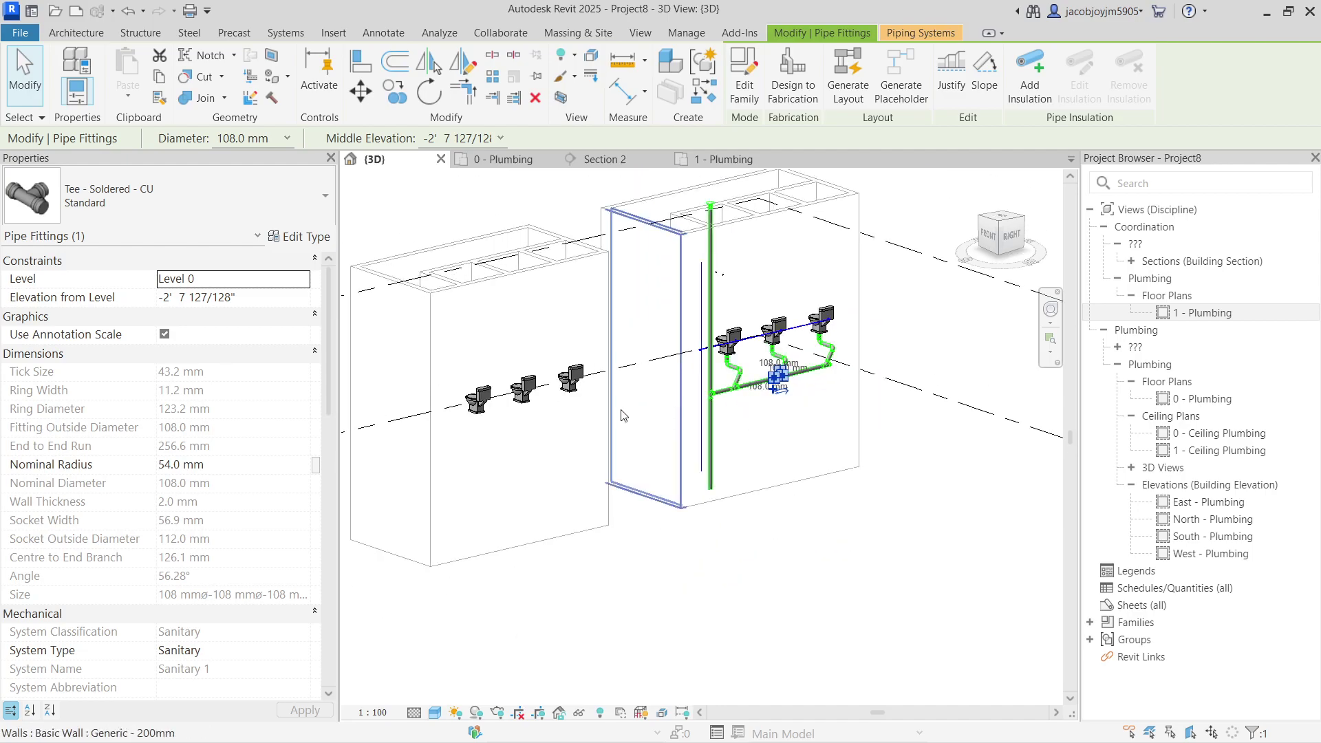
left_click(999, 222)
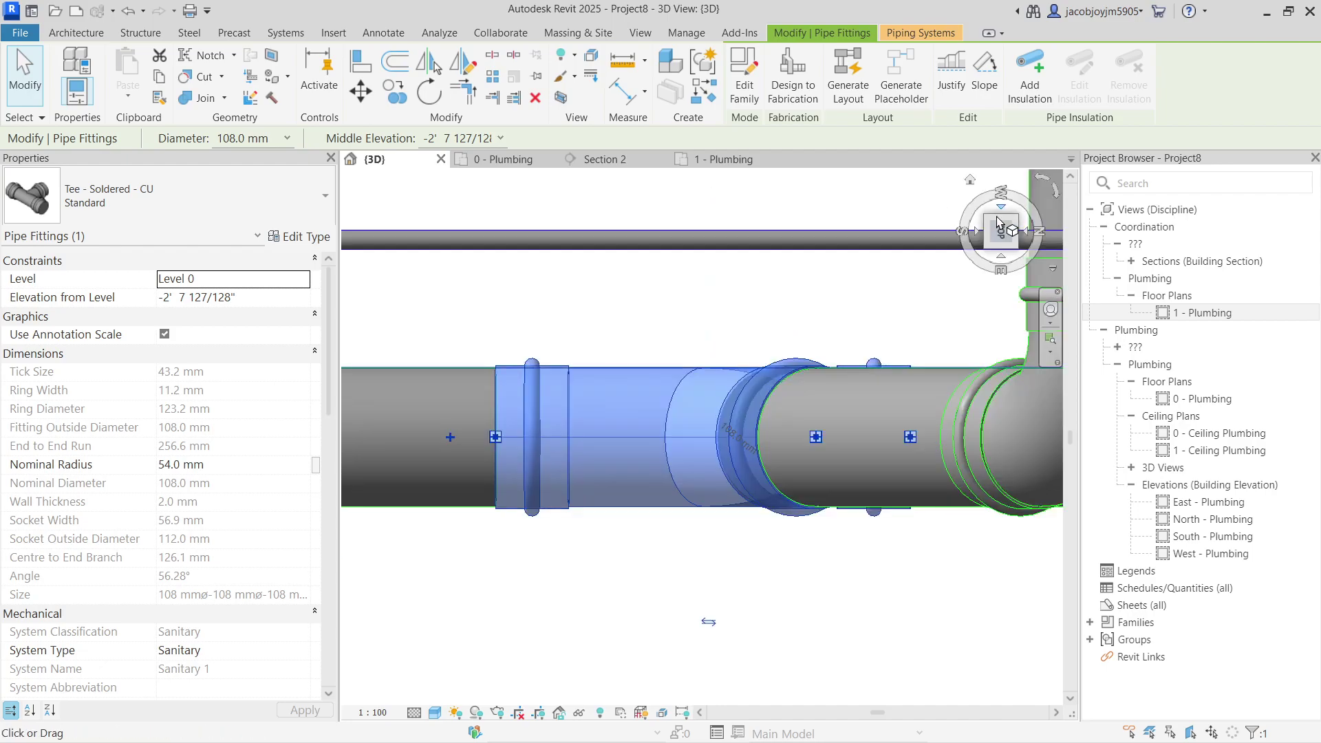
left_click(524, 162)
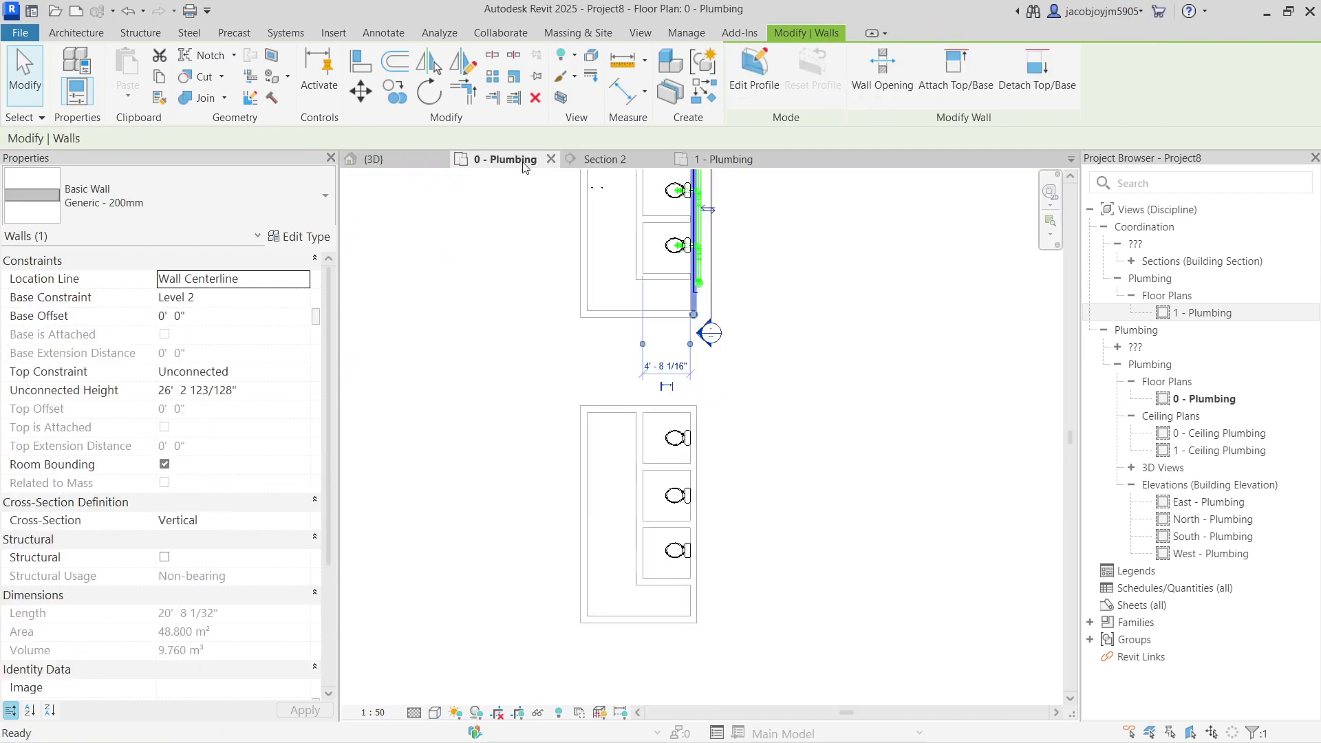
middle_click_drag(737, 502, 722, 340)
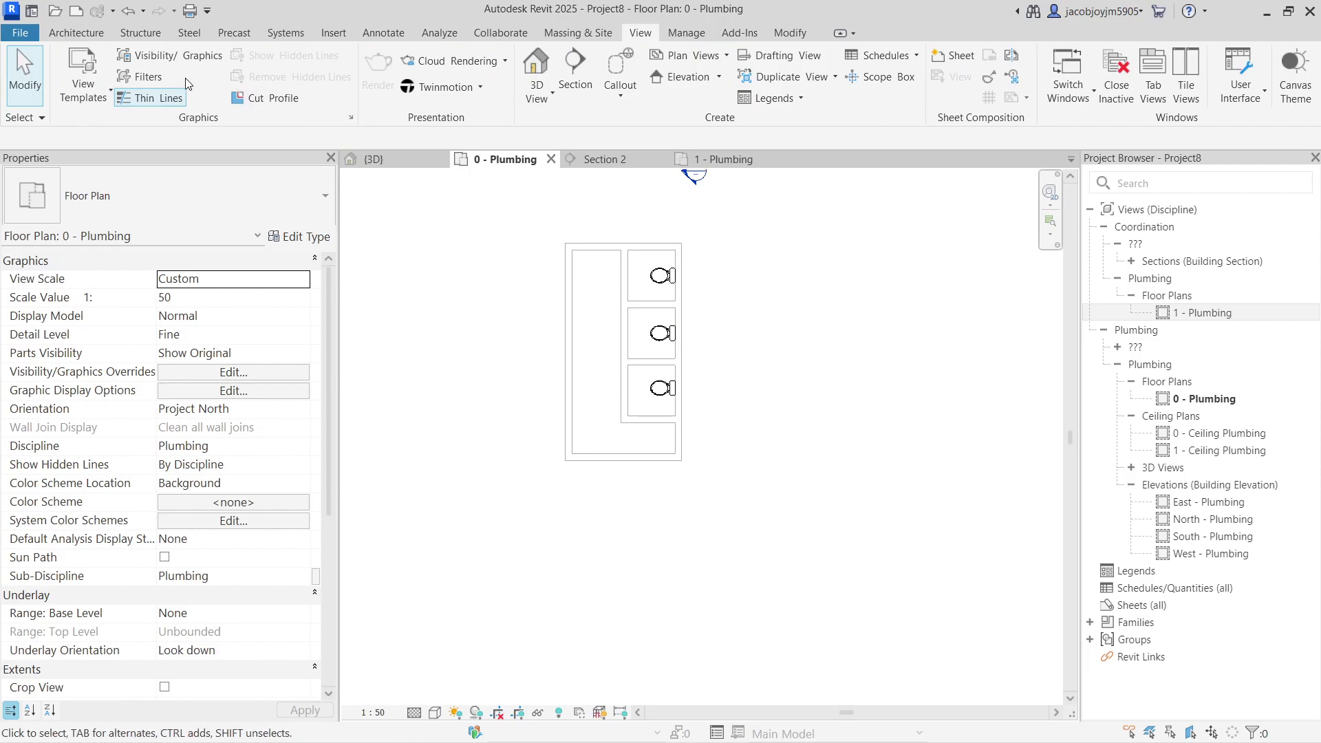
- Start placing a pipe with the Standard pipe type and keep the 108.0 mm diameter
left_click(298, 36)
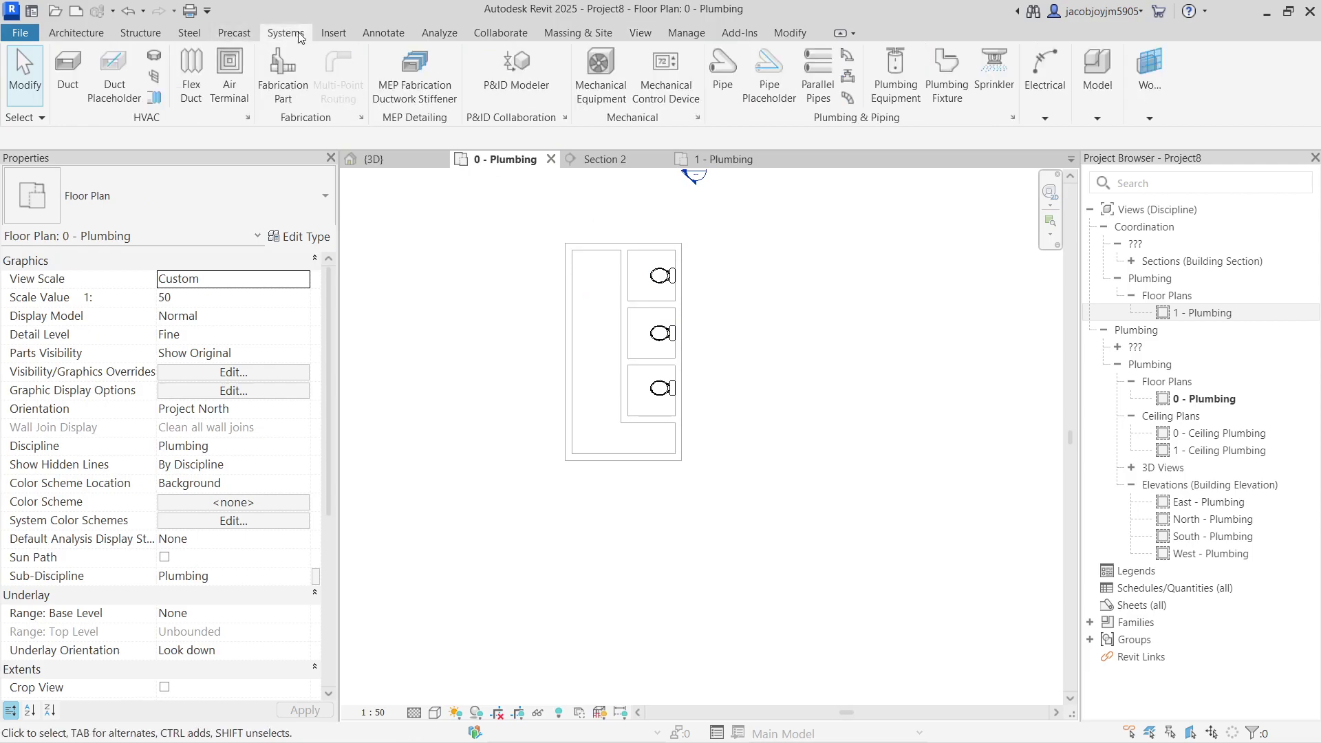
left_click(722, 69)
left_click(193, 198)
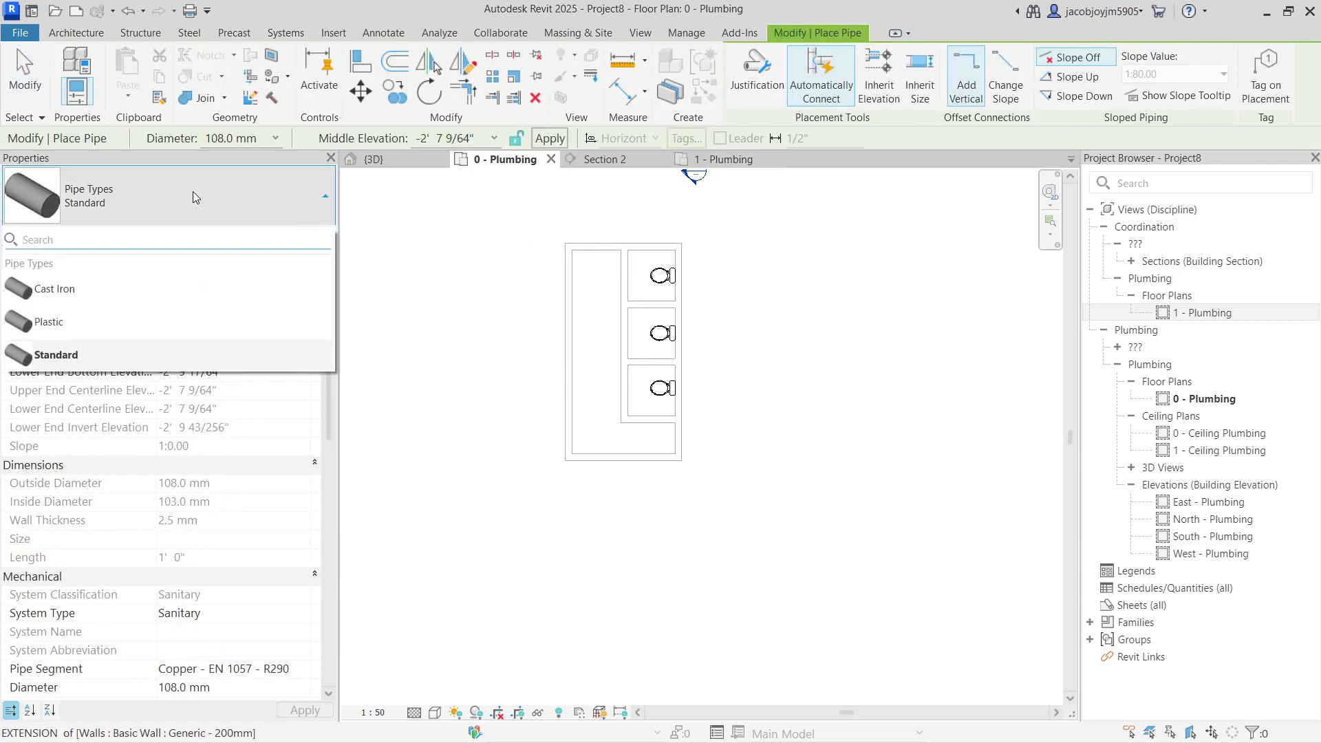
mouse_move(141, 329)
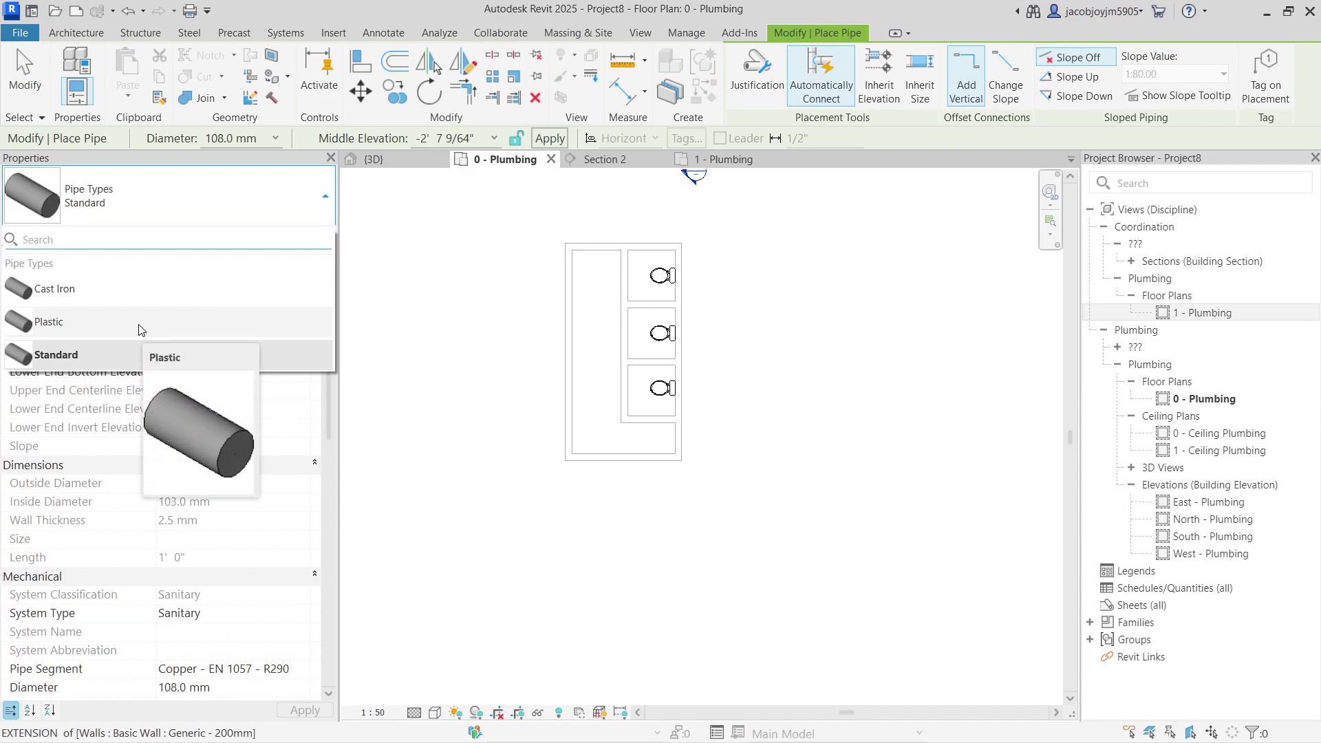
left_click(97, 354)
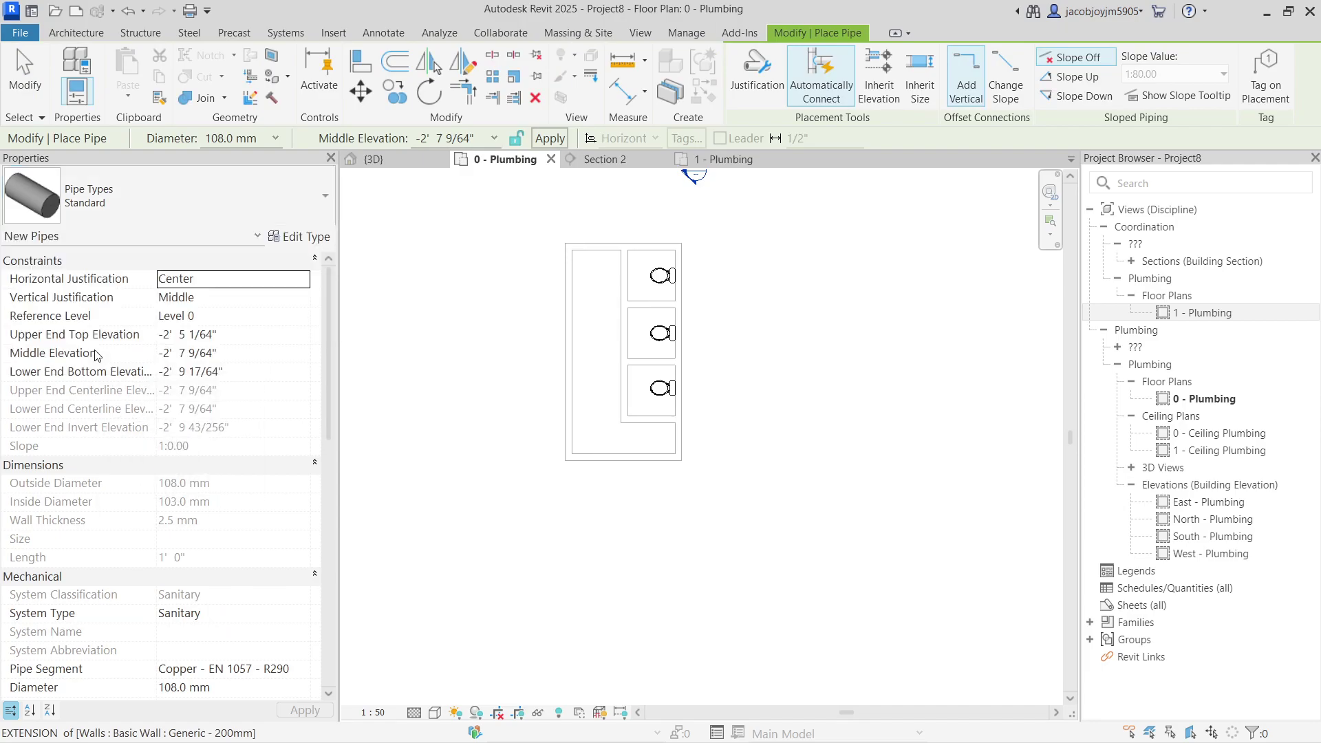
left_click(242, 139)
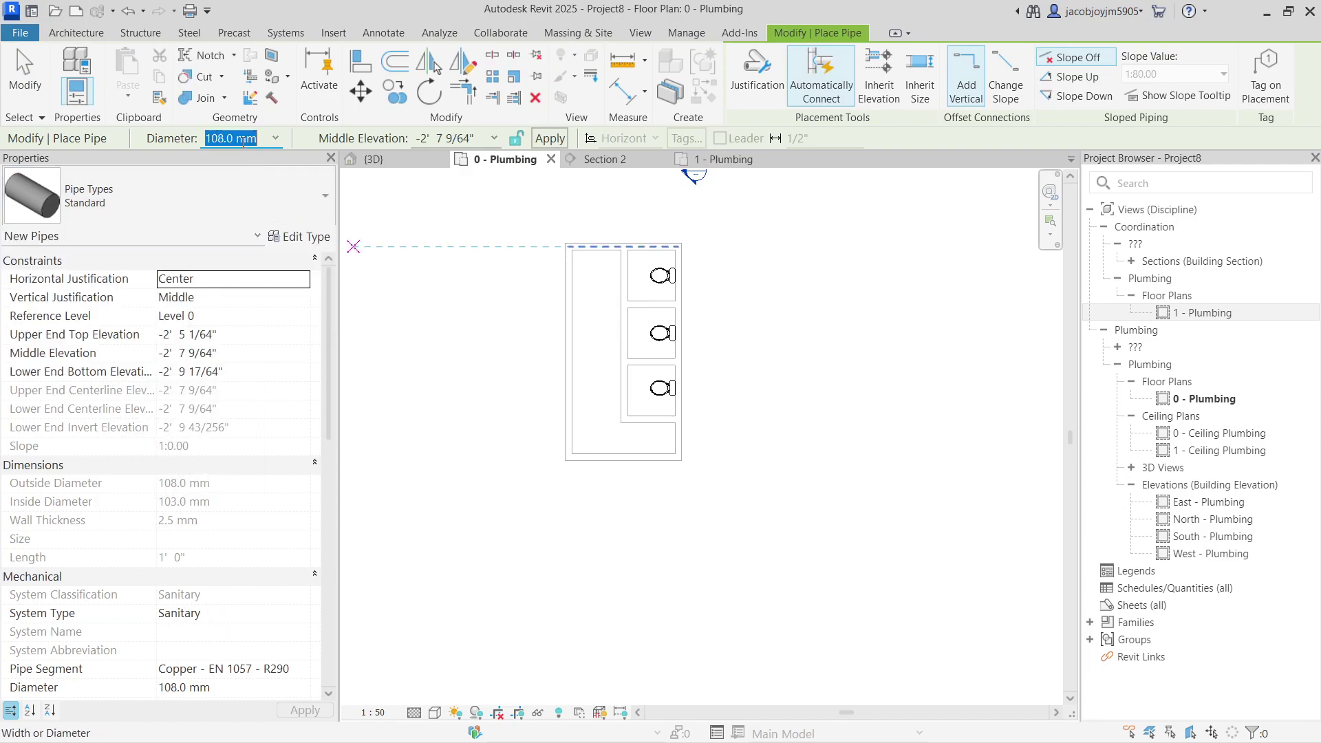
left_click(275, 138)
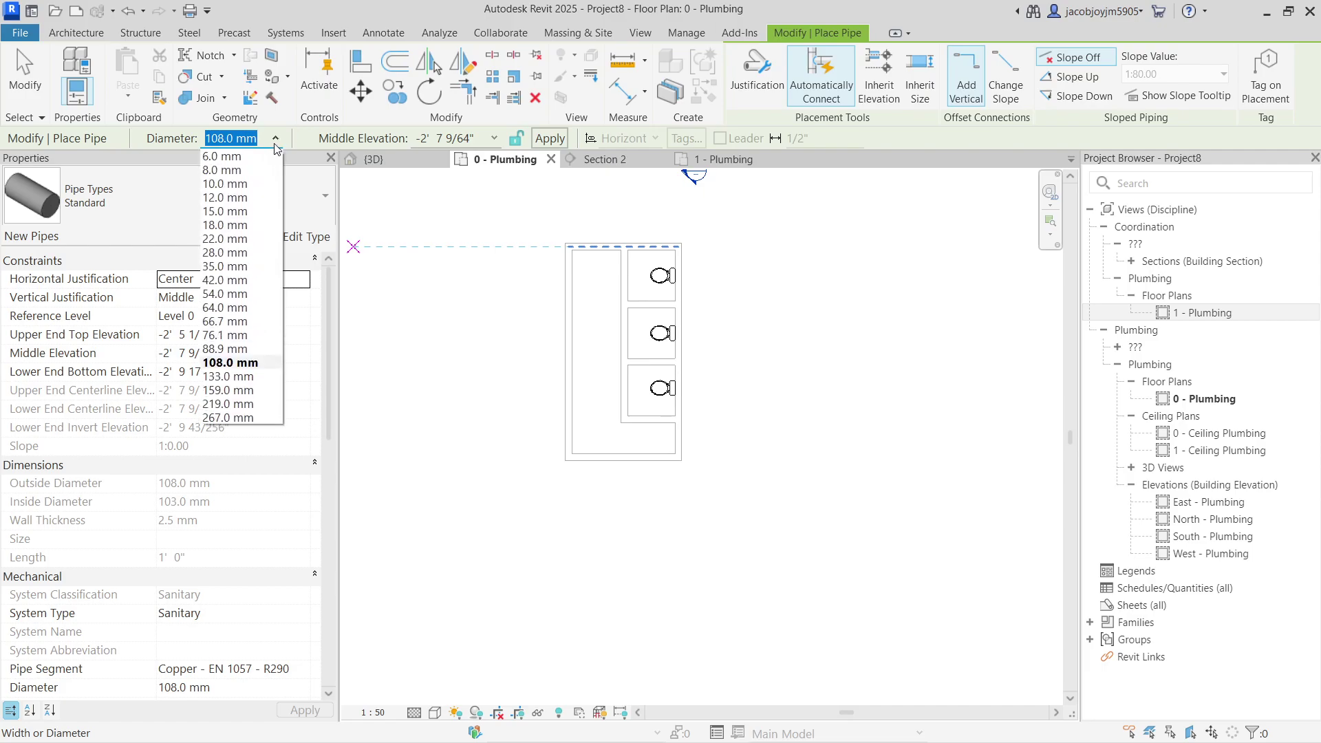
left_click(276, 140)
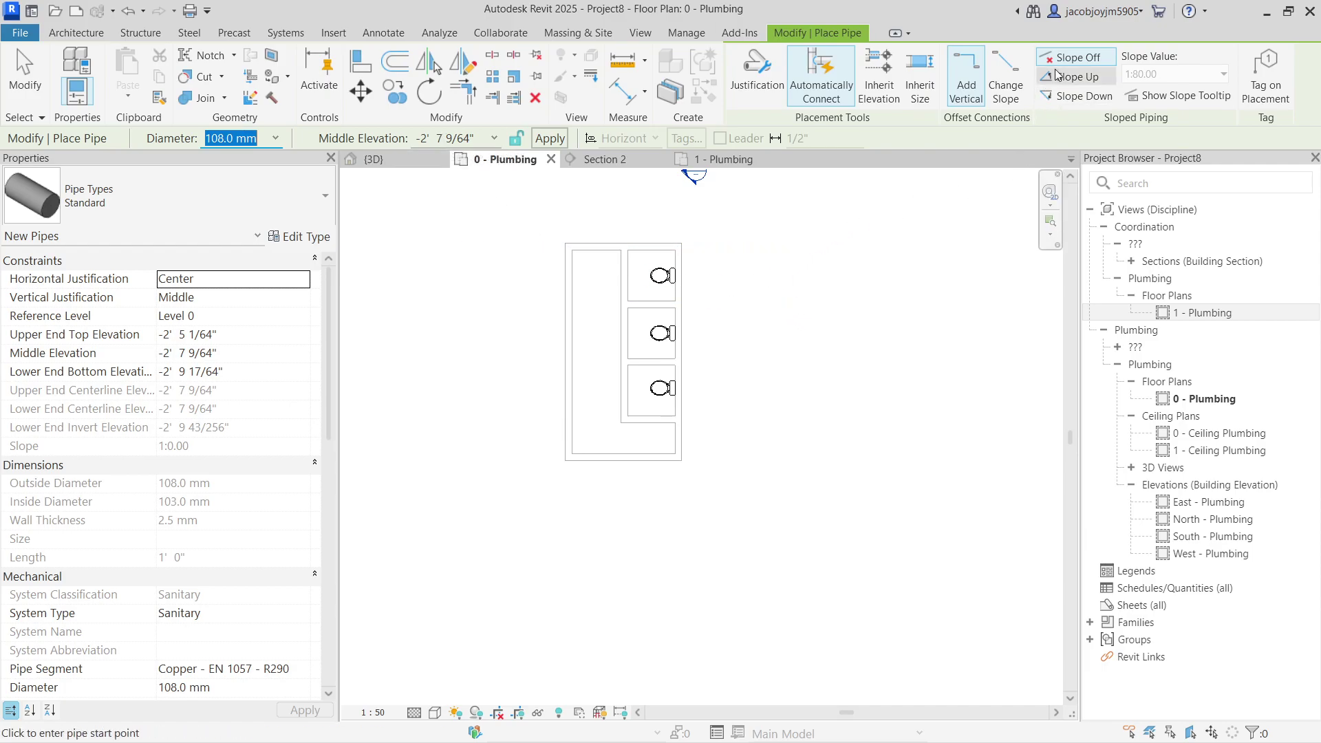
- Set the new pipe to slope down at 1:40.00
left_click(1067, 97)
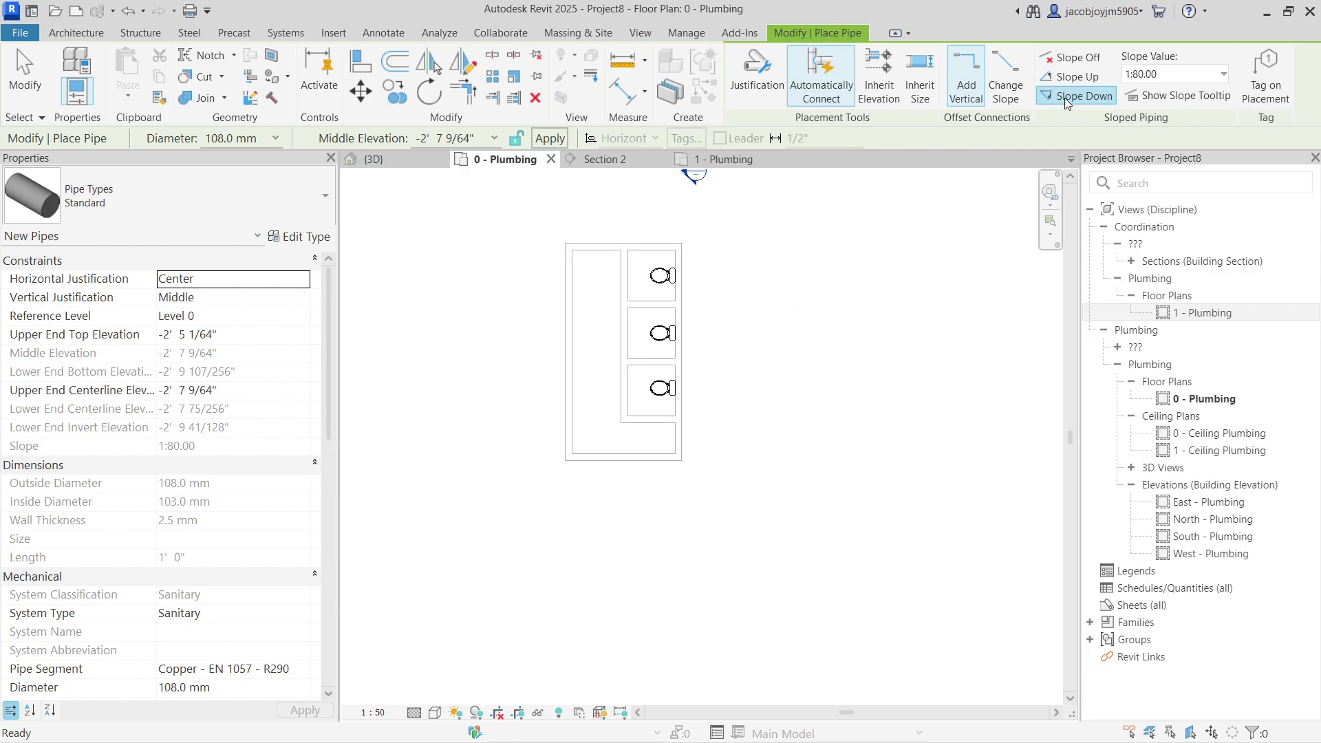
left_click(1142, 76)
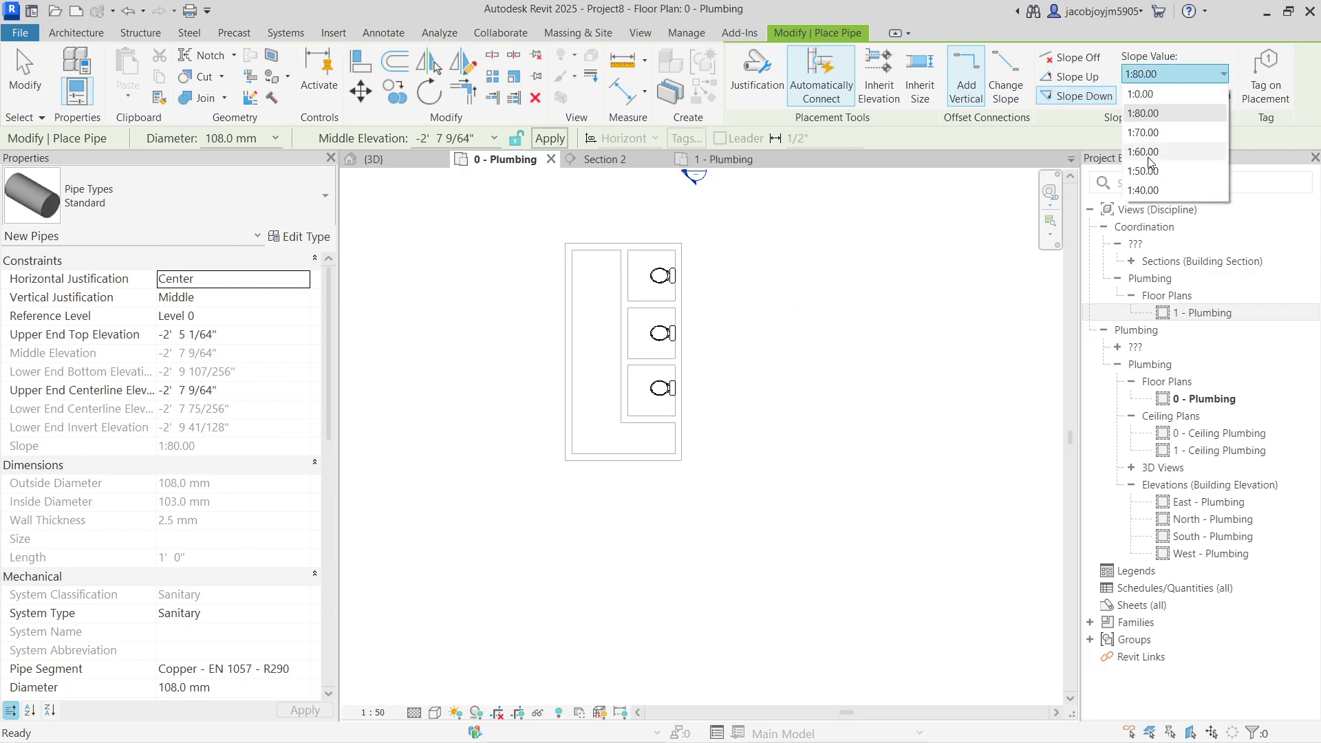
left_click(1149, 190)
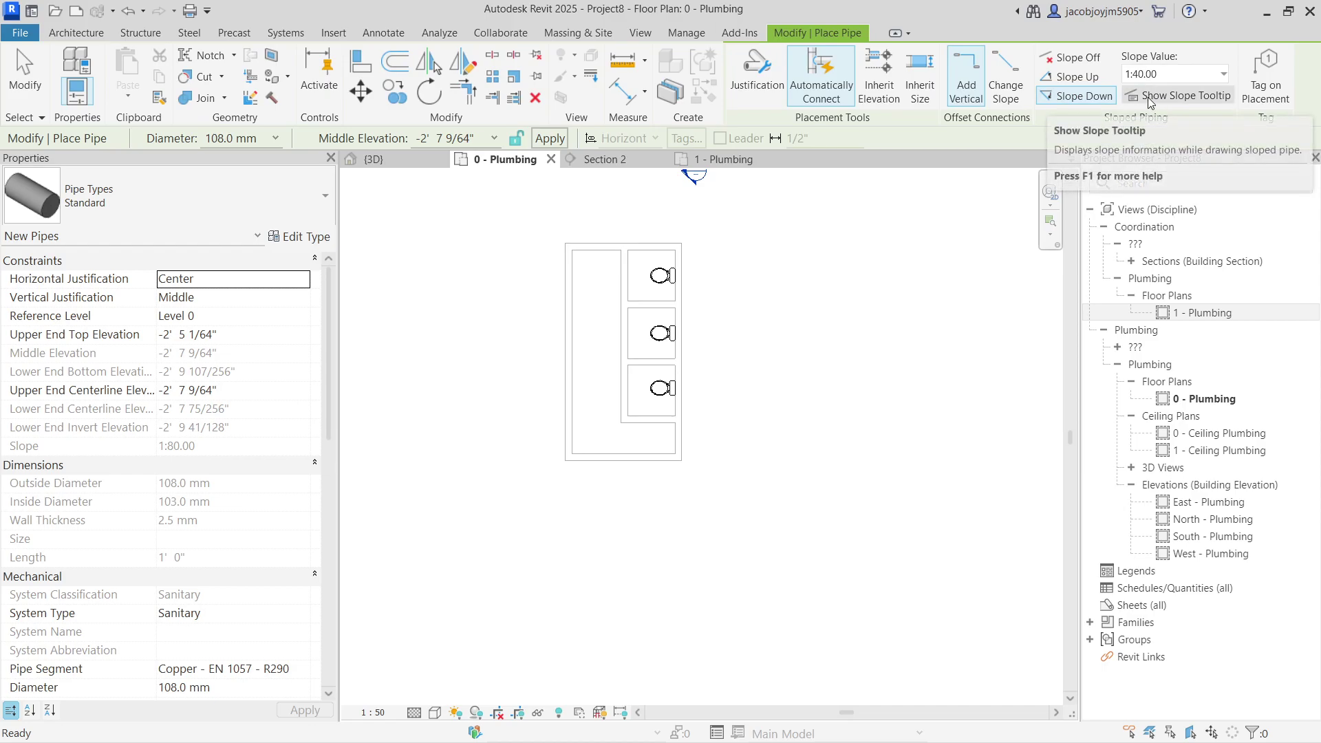
scroll(690, 268, "up", 1)
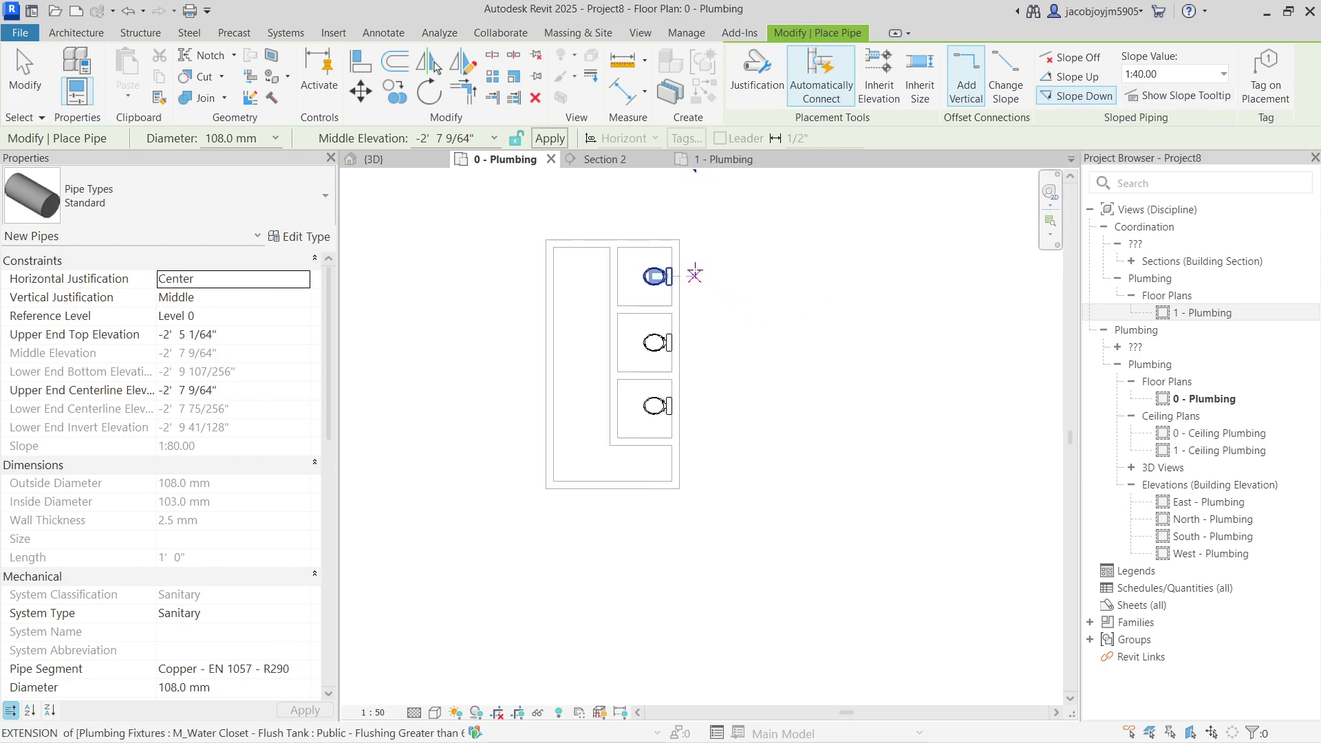
left_click(690, 275)
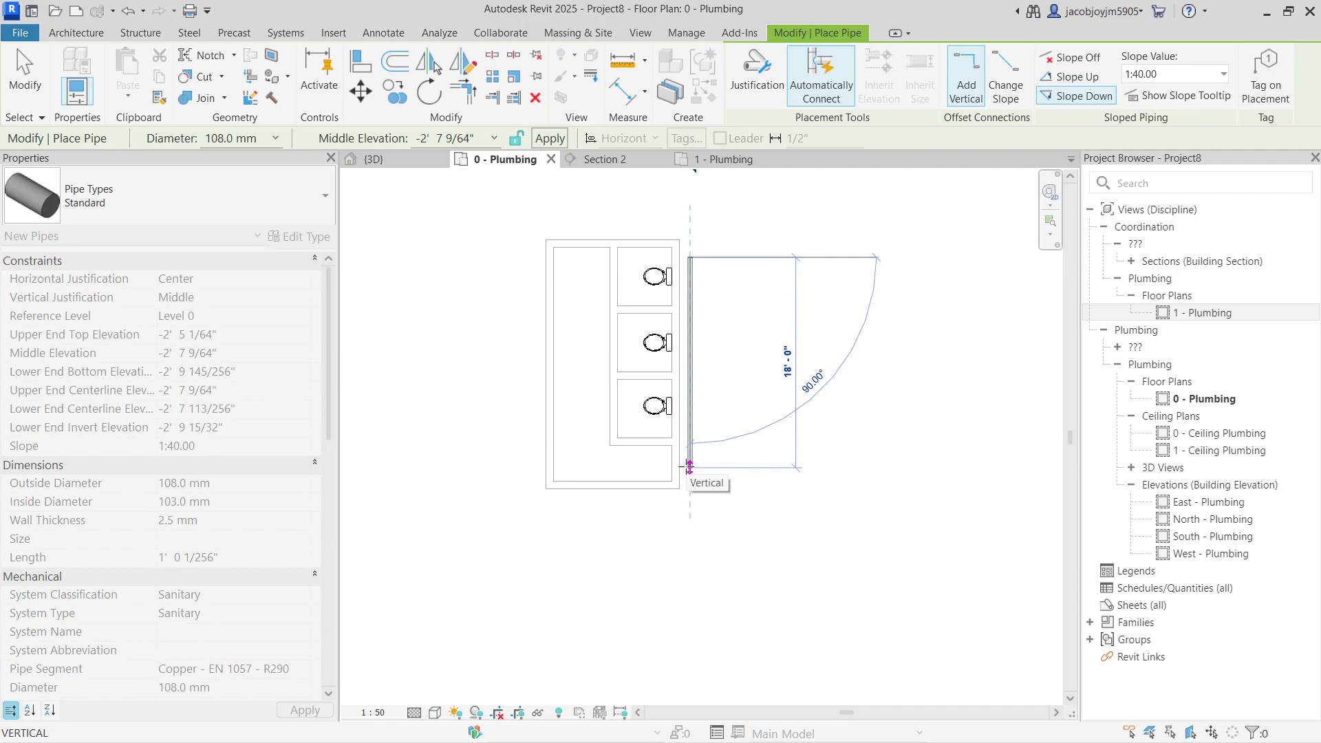
key("Escape")
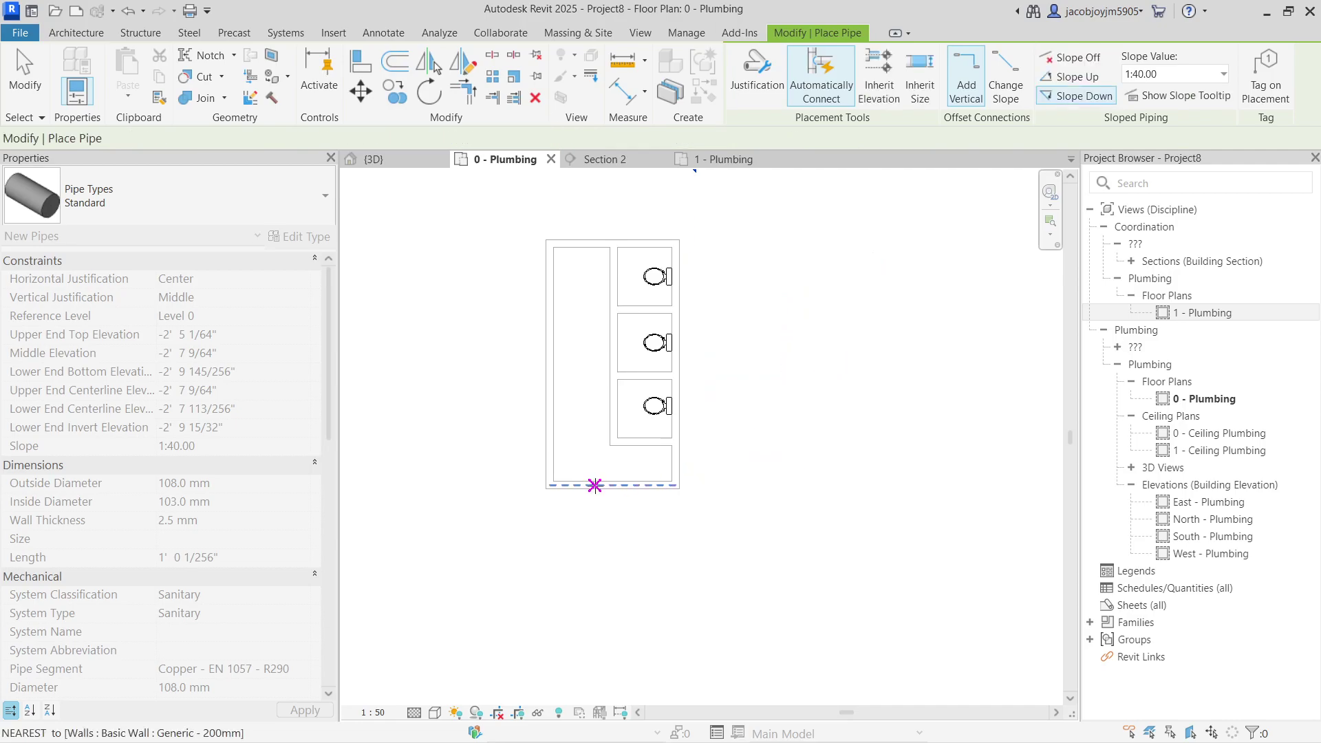
- Set the system type of the new pipe to Soil & Waste
left_click(301, 621)
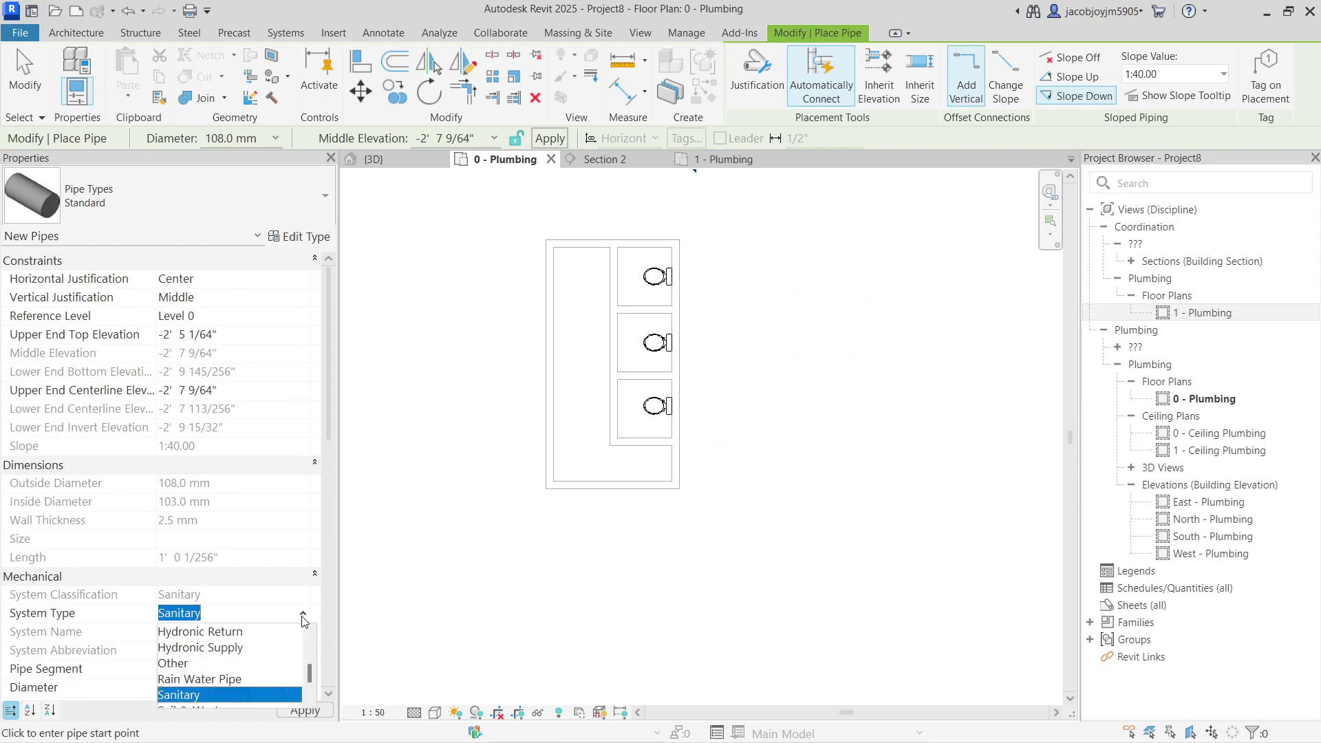
scroll(312, 685, "down", 1)
scroll(313, 690, "down", 1)
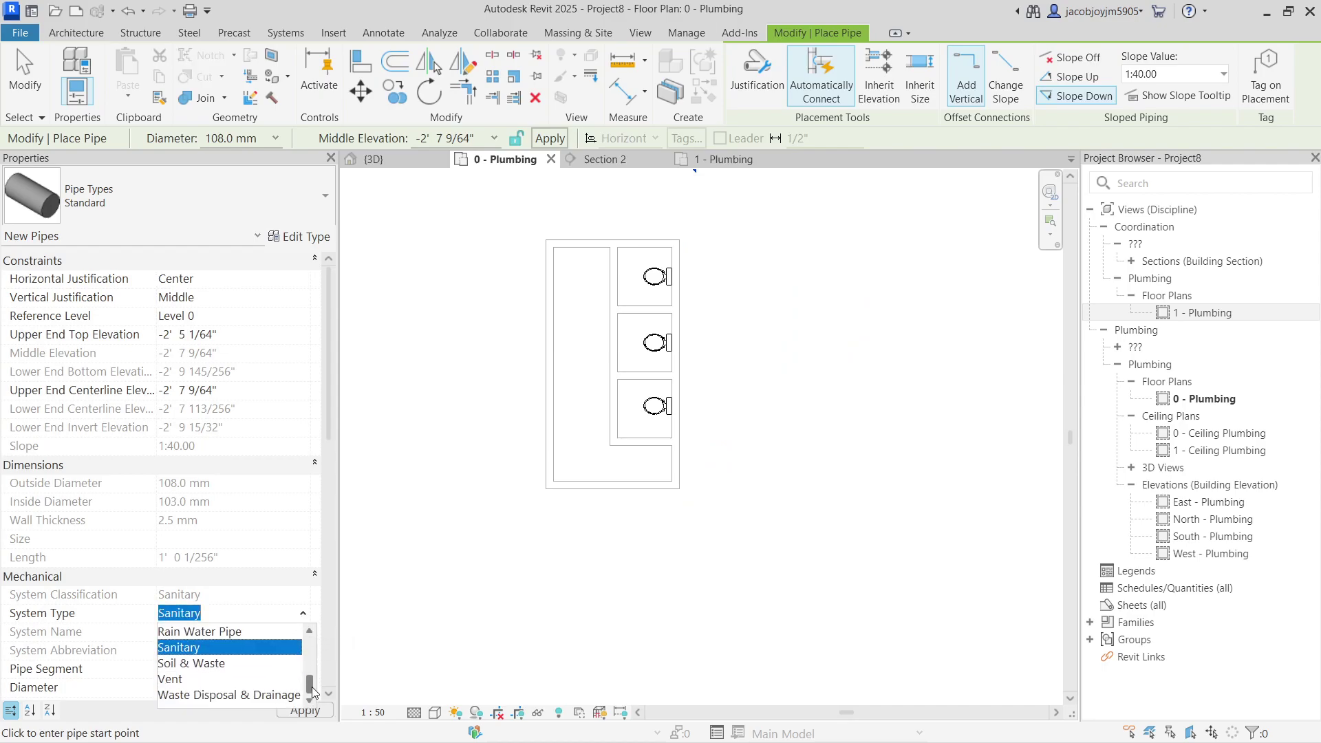
left_click(211, 665)
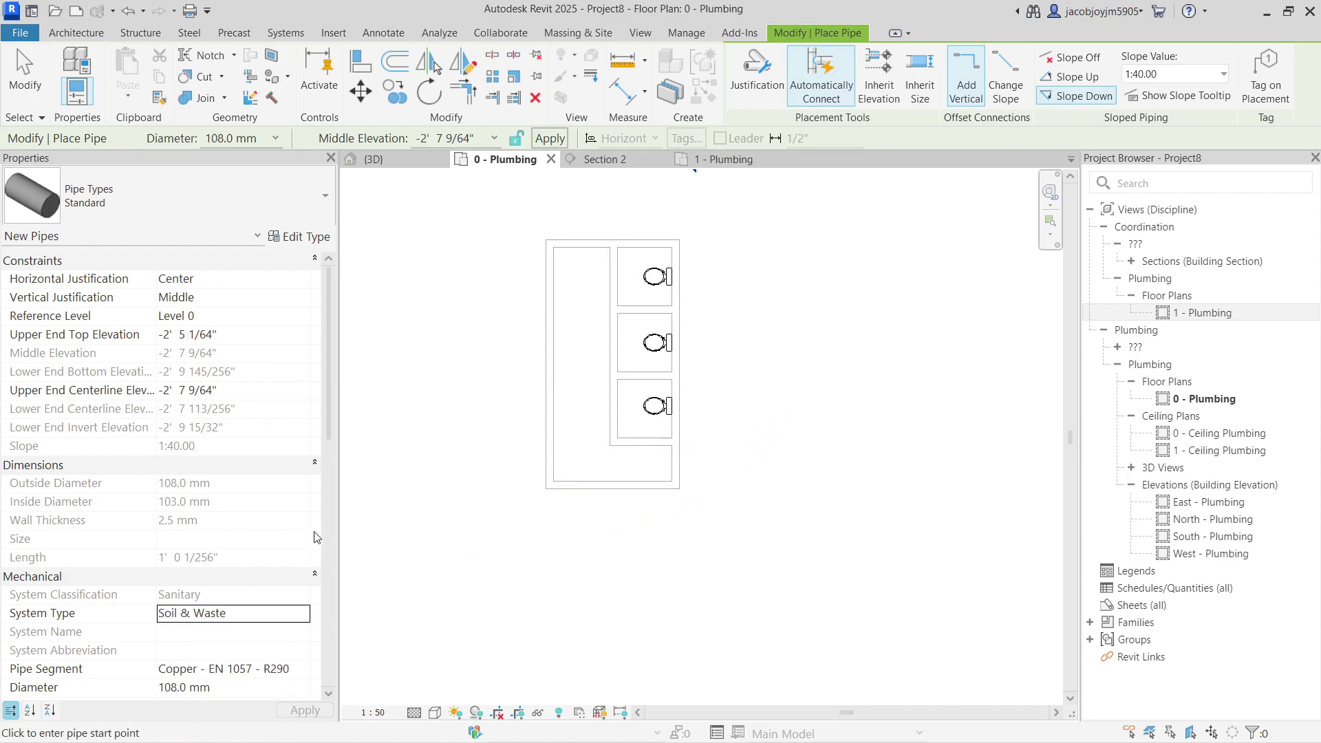
- Draw a straight pipe about 16' 6" long outside the copied restroom, parallel to the wall behind the three water closets
left_click(695, 276)
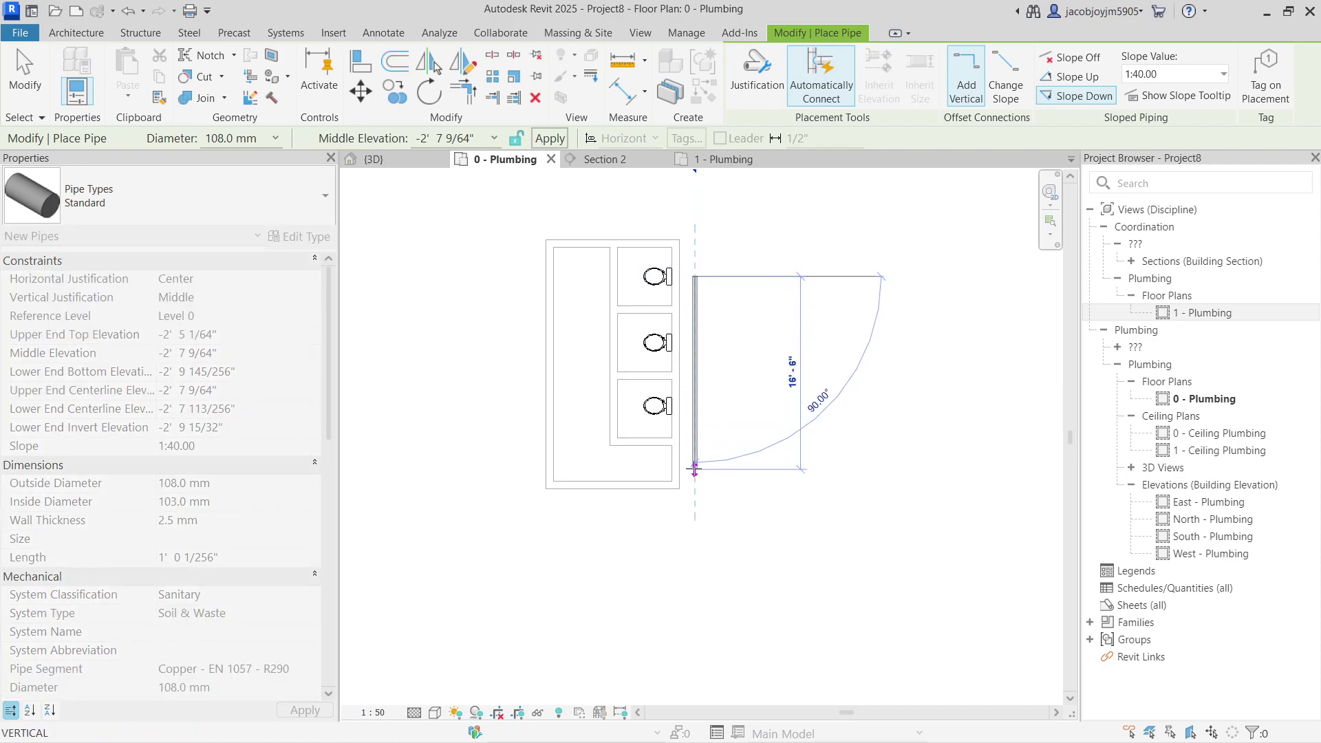
left_click(694, 469)
key("Escape")
key("Escape")
- Align the near edge of the new pipe with the outer face of the wall behind the water closets
scroll(691, 396, "up", 3)
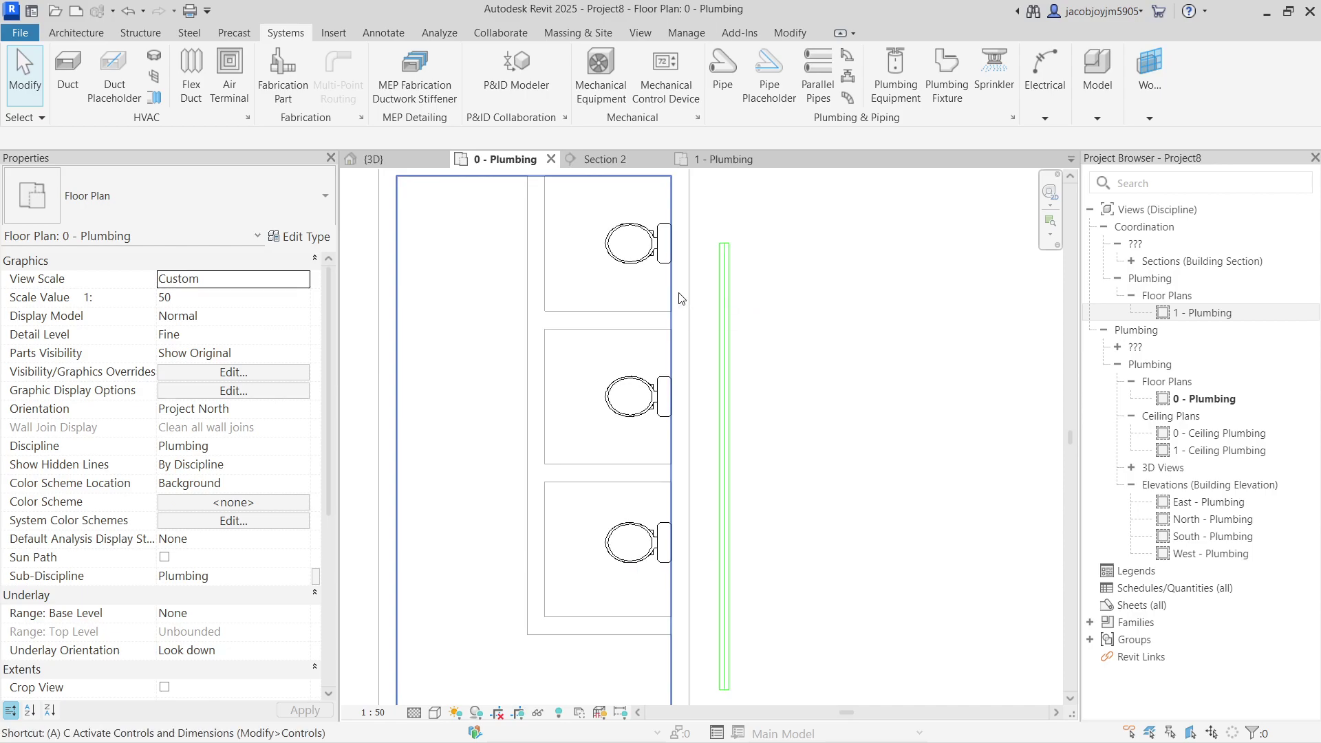
key("a")
key("l")
left_click(693, 298)
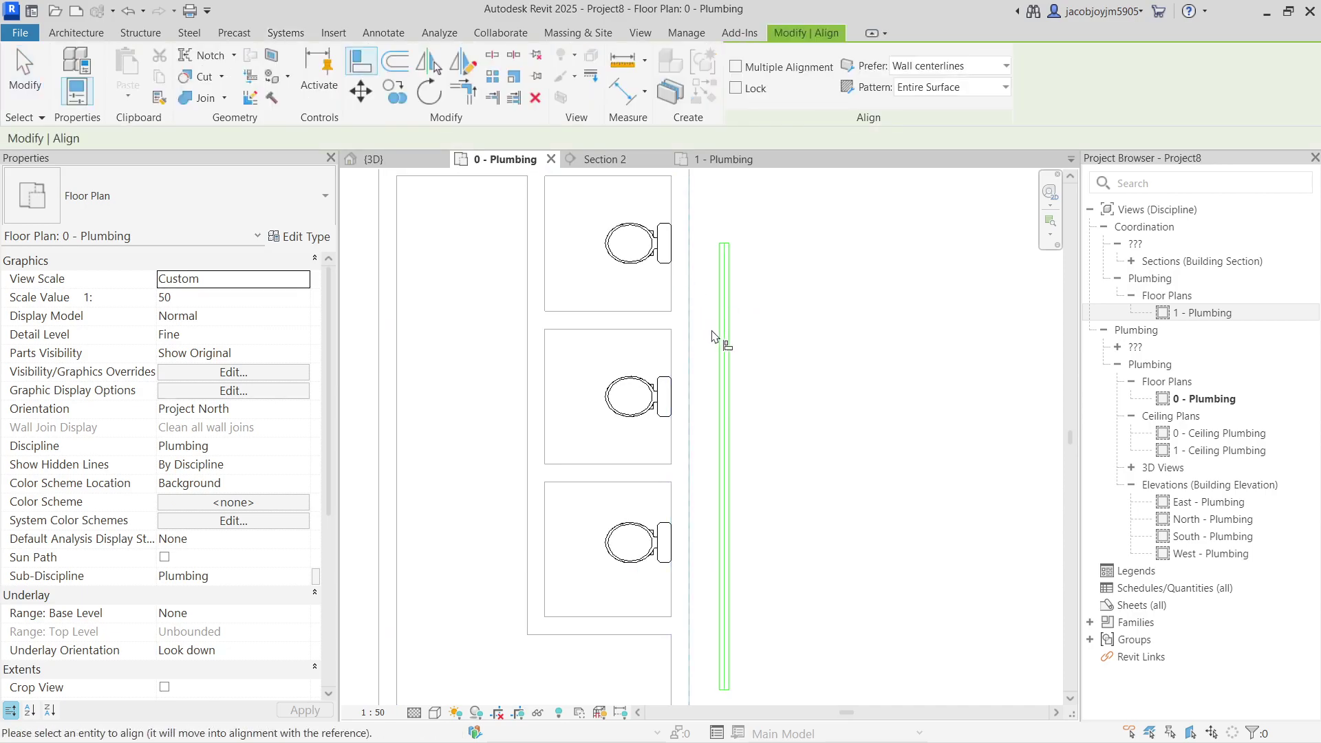
left_click(722, 349)
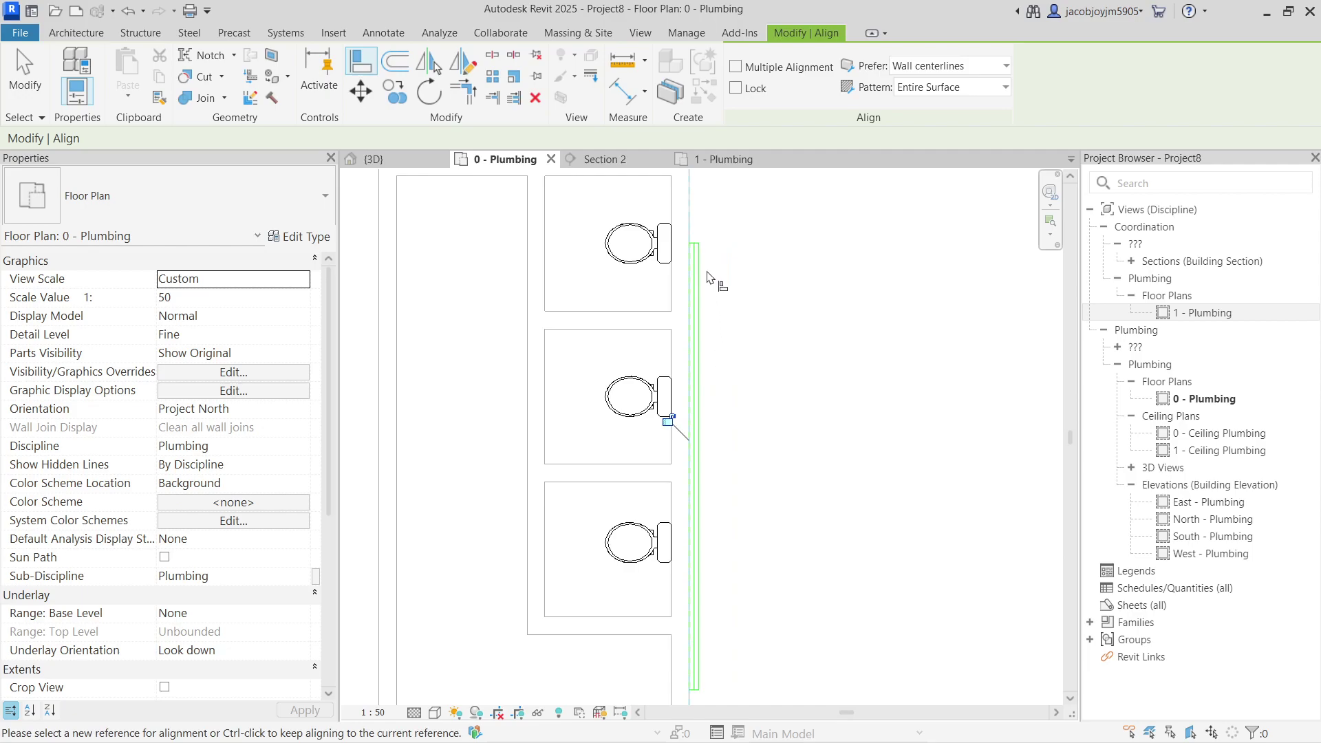
scroll(709, 275, "down", 3)
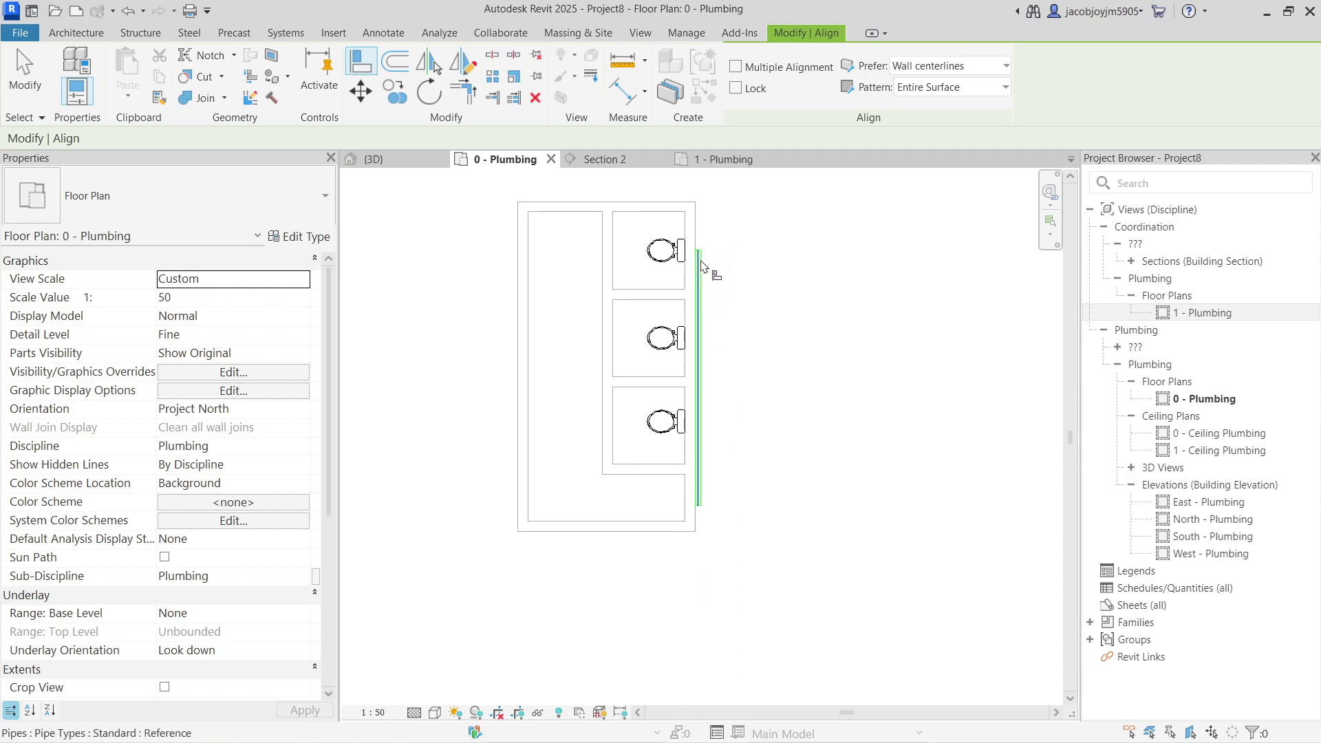
scroll(703, 268, "up", 2)
key("Escape")
scroll(702, 372, "down", 3)
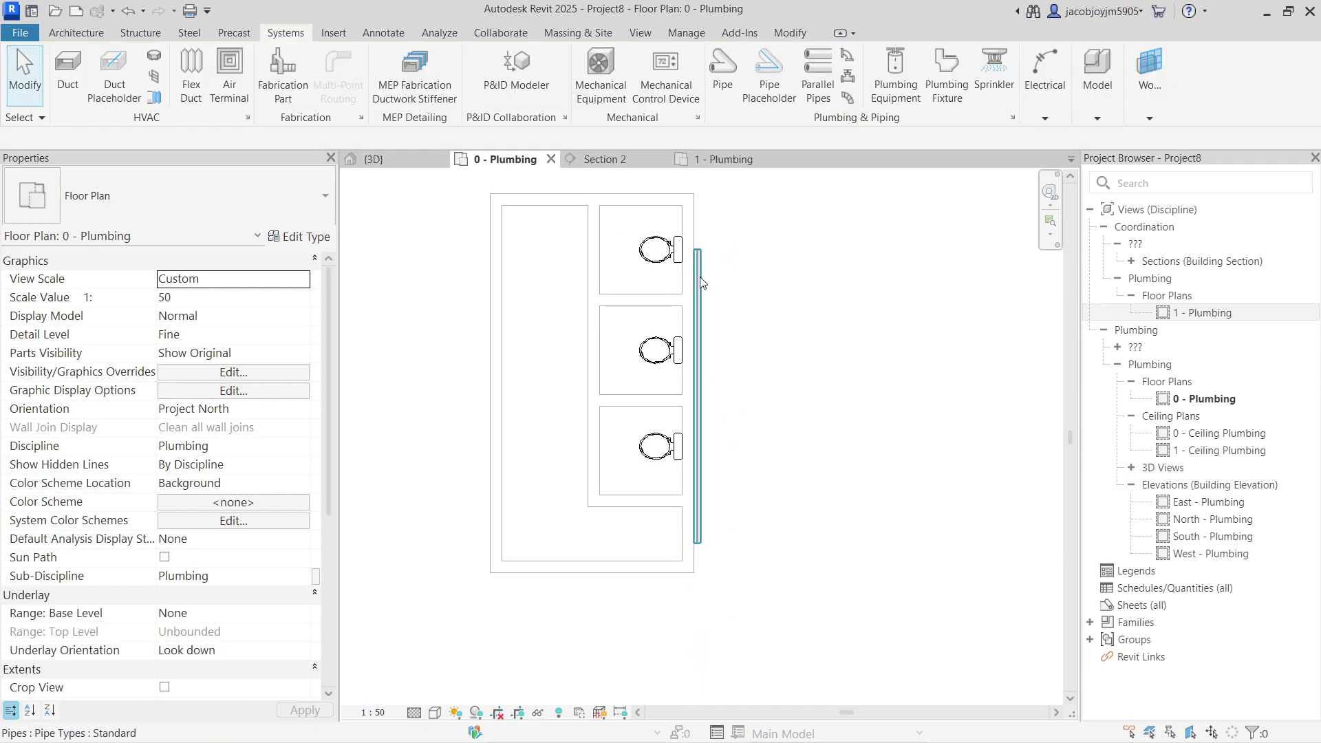
scroll(716, 436, "up", 2)
middle_click_drag(717, 436, 729, 407)
scroll(743, 296, "down", 3)
left_click(720, 276)
scroll(721, 274, "up", 1)
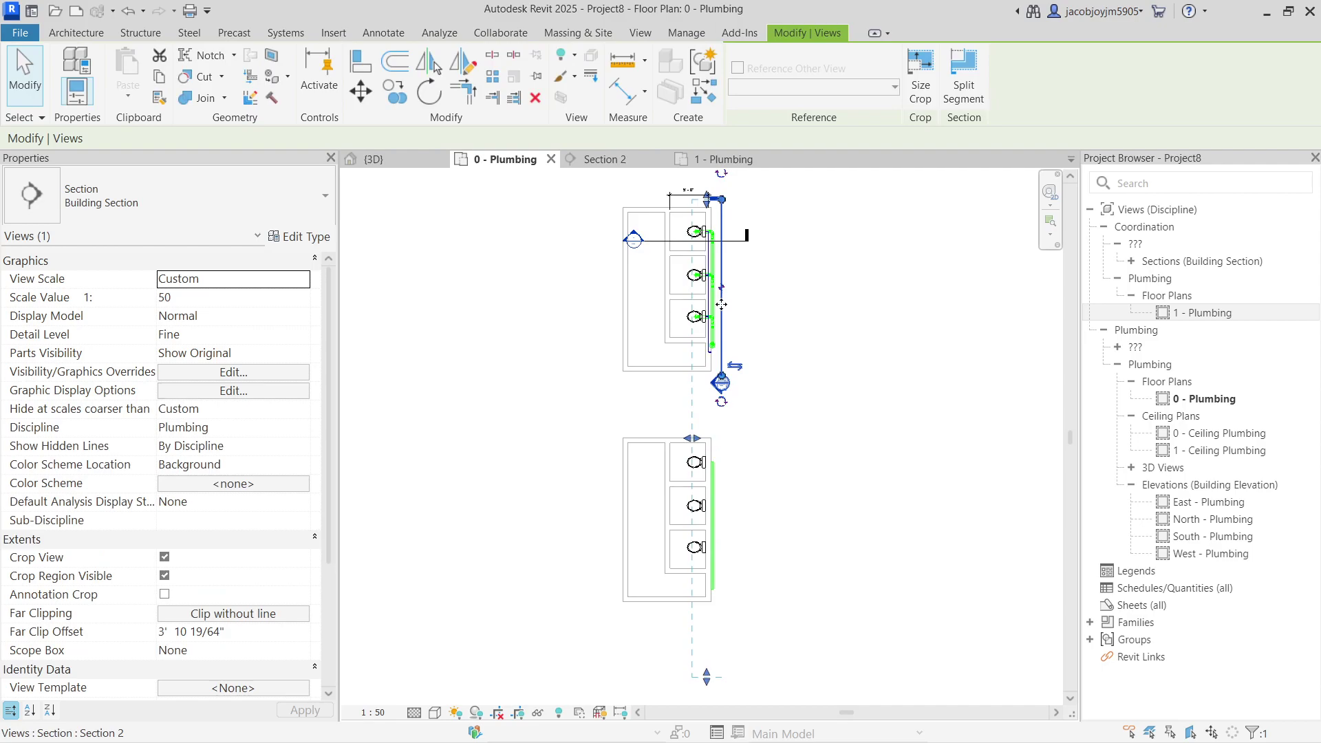
key("Escape")
- Place a building section just outside the new pipe along the copied restroom's full length, with a far clip offset of about 3' 0"
left_click(640, 32)
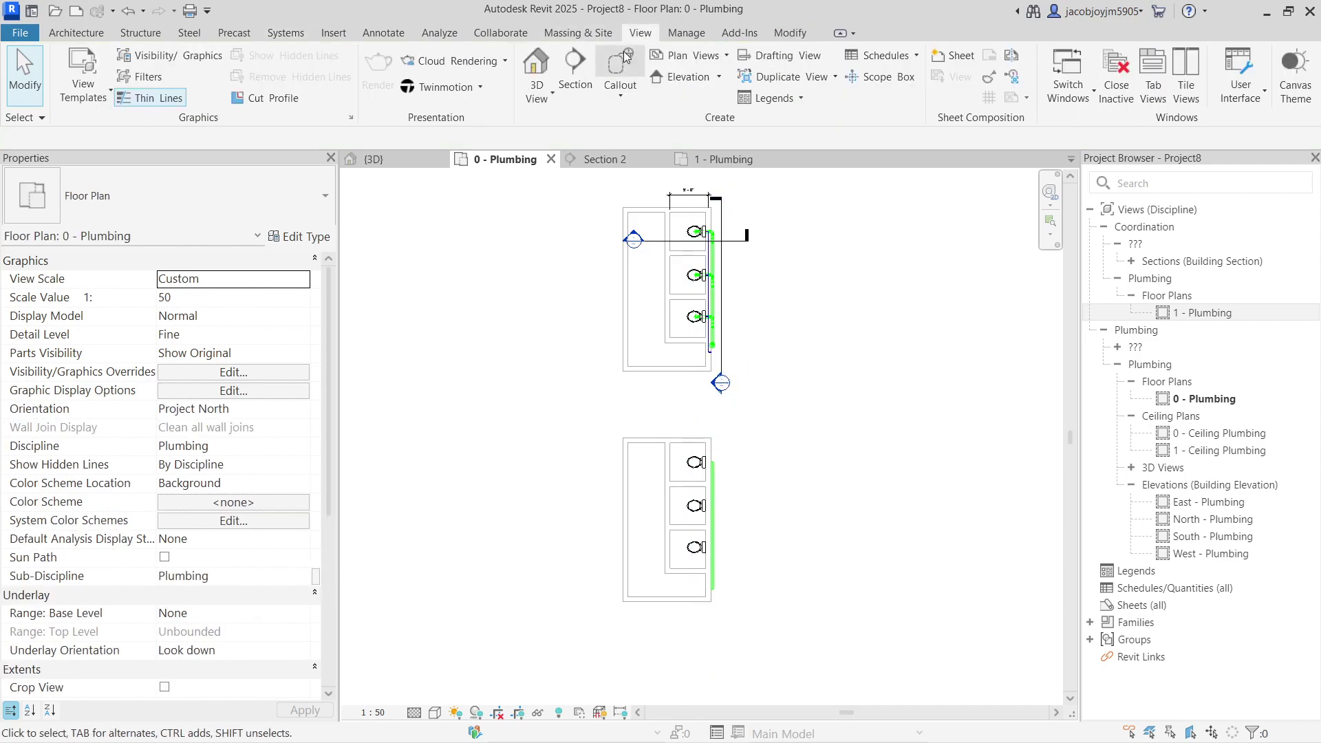
left_click(574, 68)
scroll(731, 627, "up", 1)
left_click(715, 608)
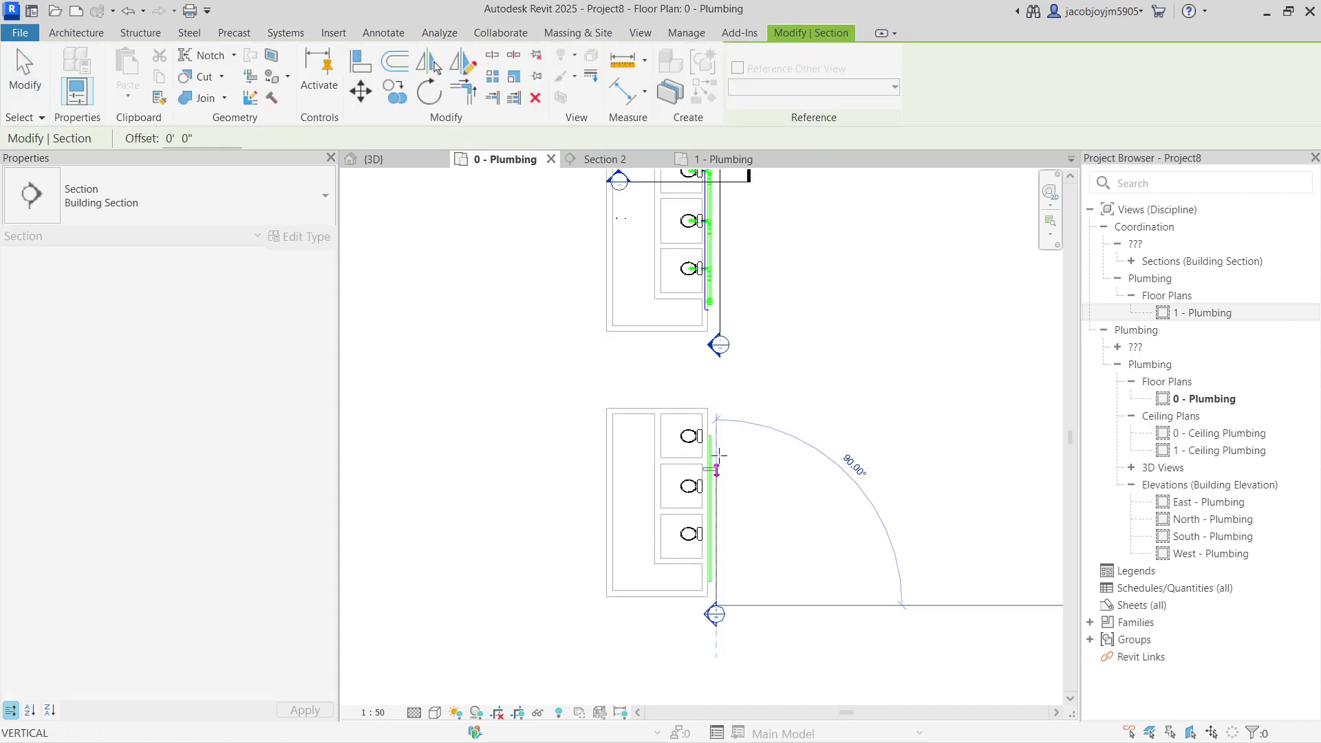
left_click(716, 401)
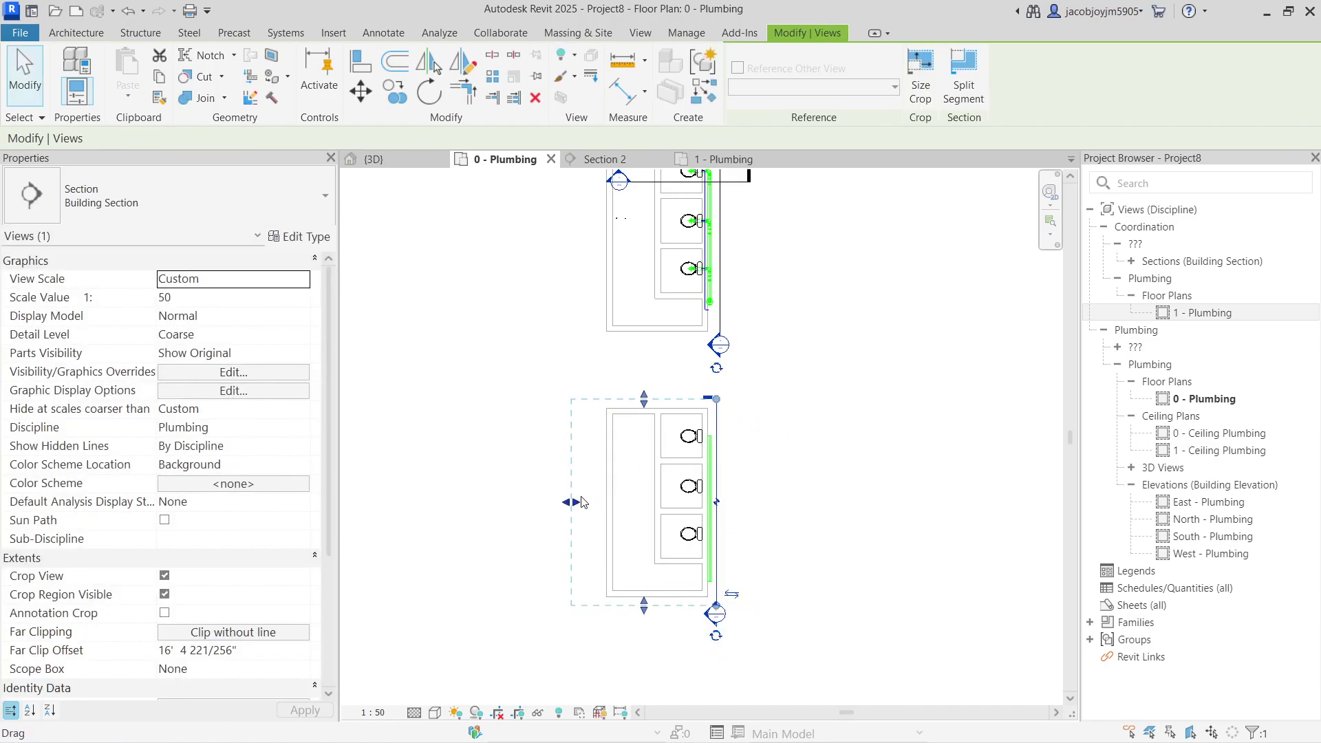
left_click_drag(636, 510, 689, 503)
- Open the new section's view and set its detail level to Fine
right_click(719, 459)
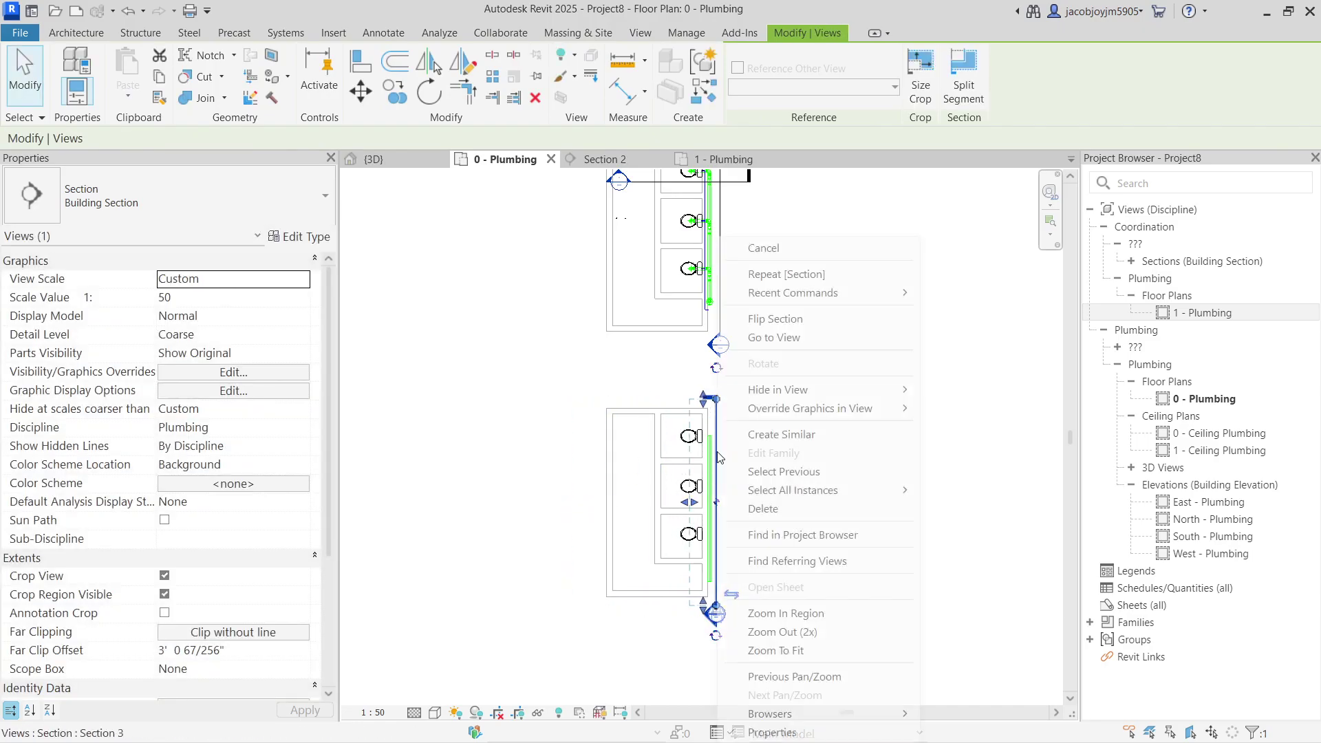
left_click(816, 336)
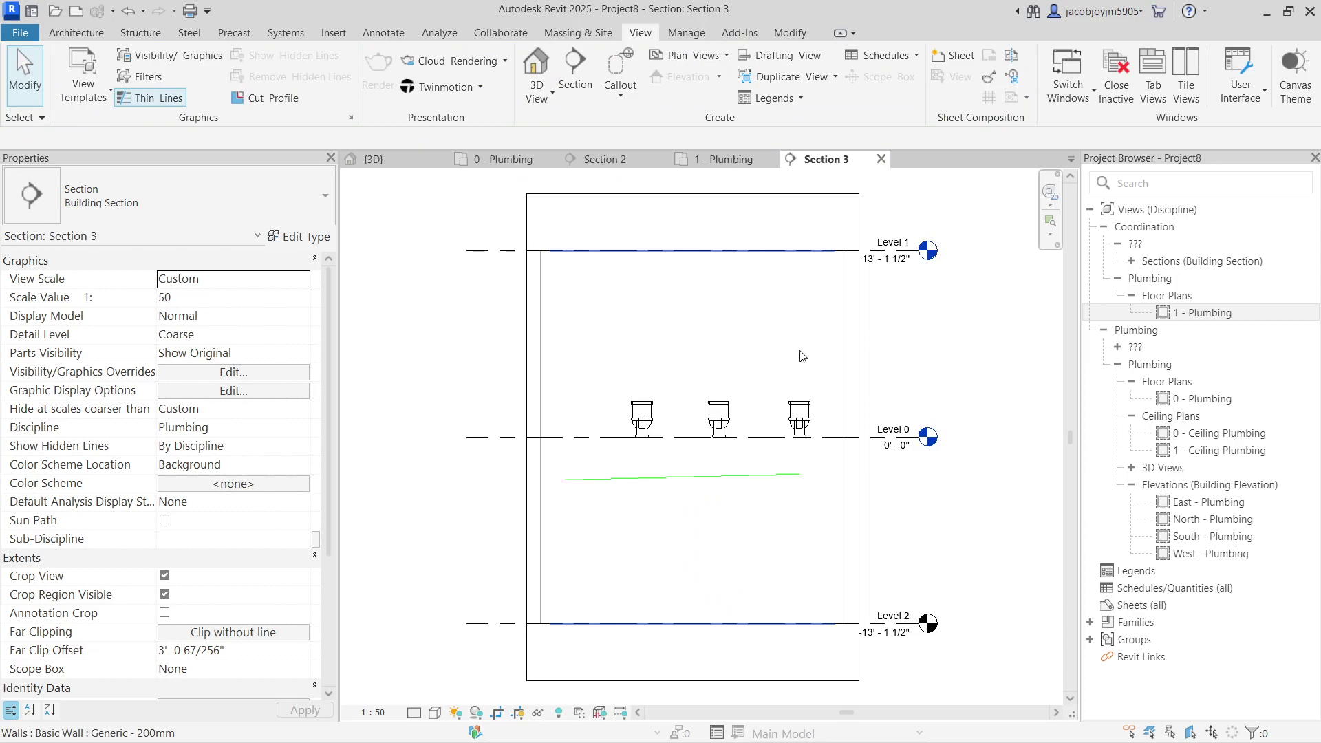
left_click(424, 714)
left_click(435, 675)
left_click(415, 712)
left_click(430, 691)
- Try to draw a vertical 108 mm pipe about 17' 0" upward from the sloped drain's lower end
scroll(599, 454, "down", 3)
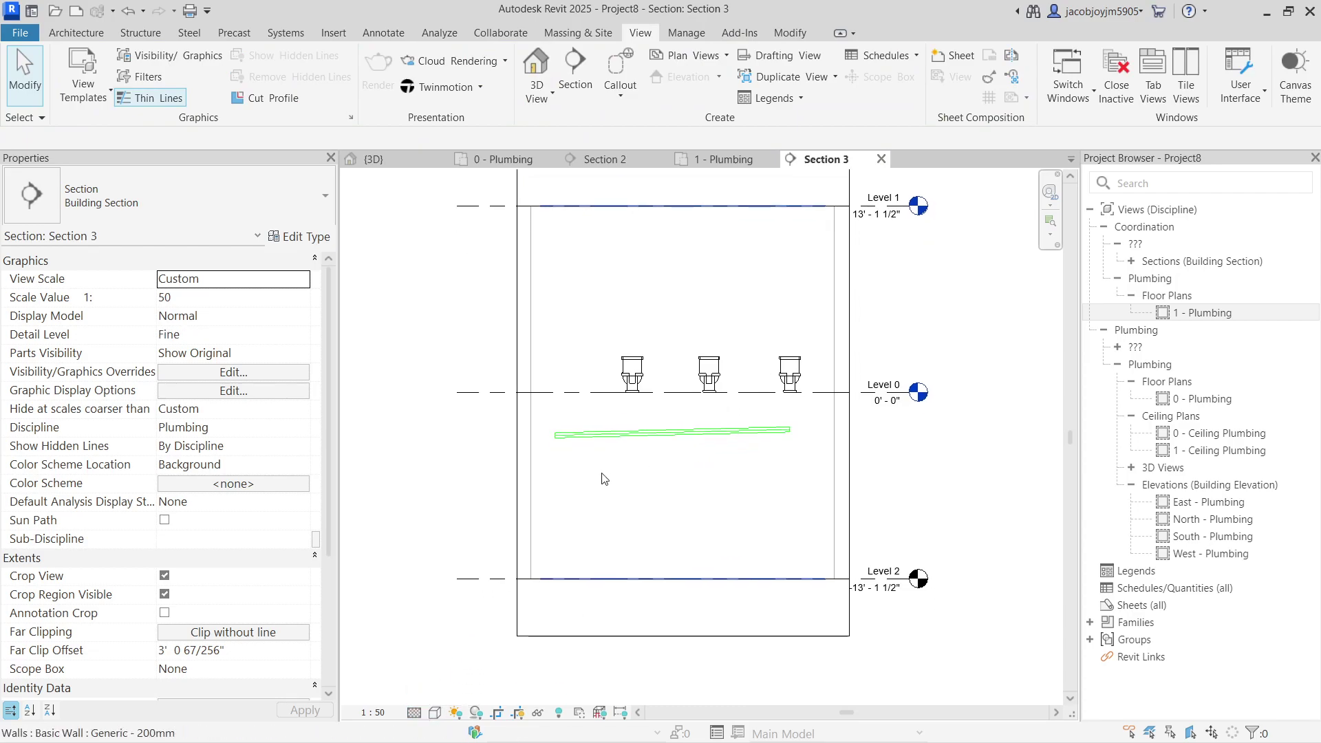
left_click(597, 446)
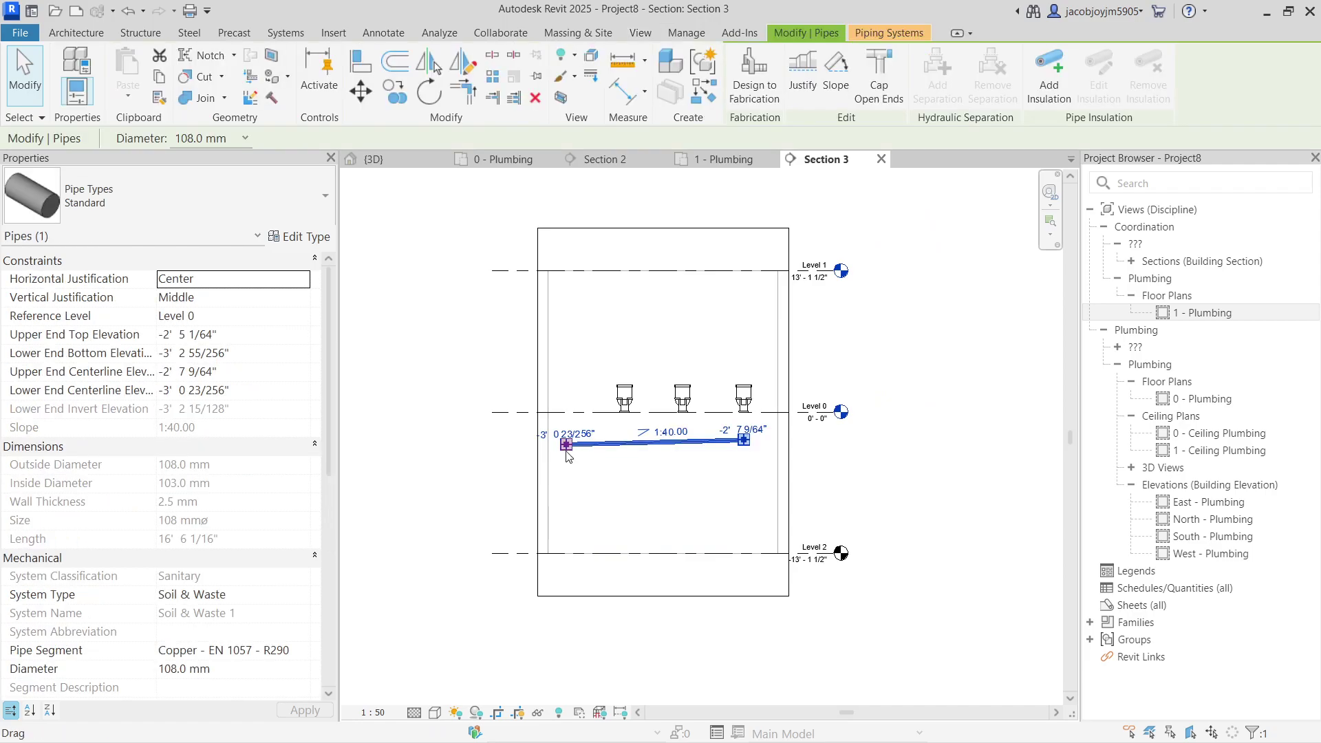
right_click(567, 451)
left_click(605, 305)
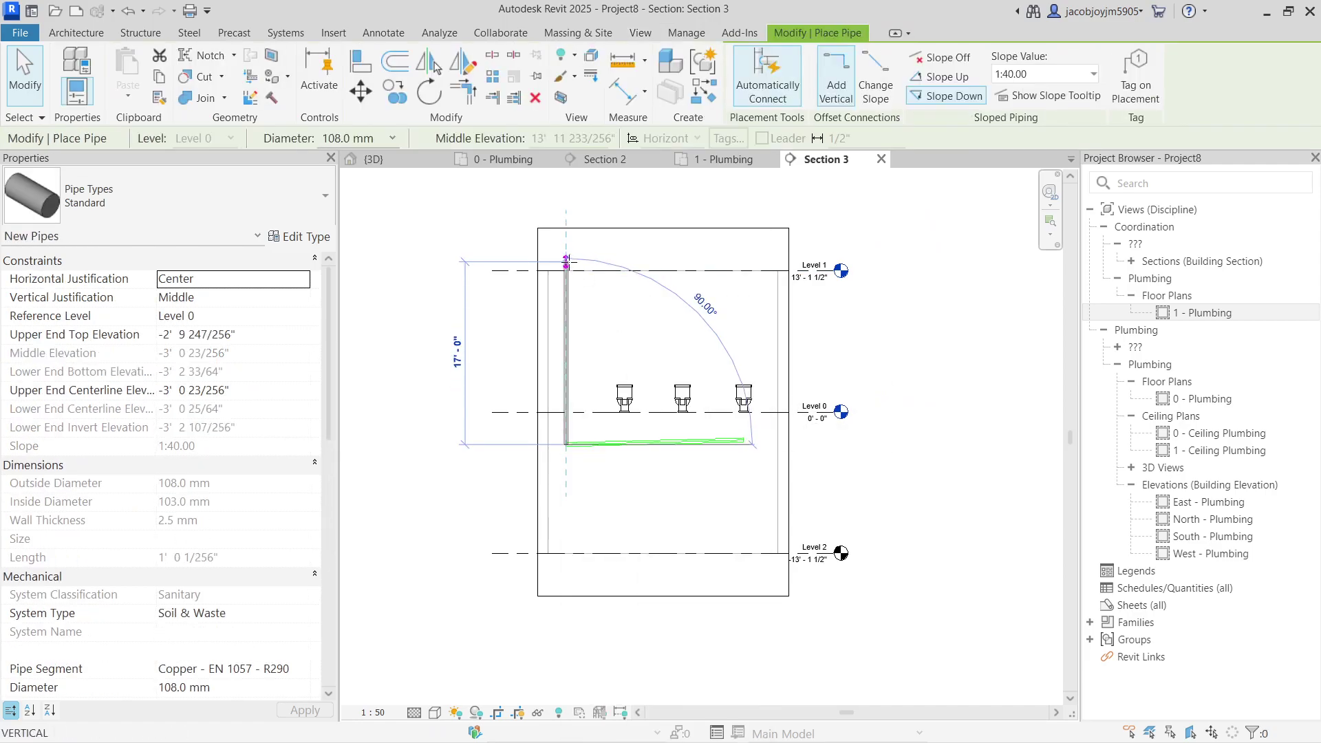
left_click(567, 262)
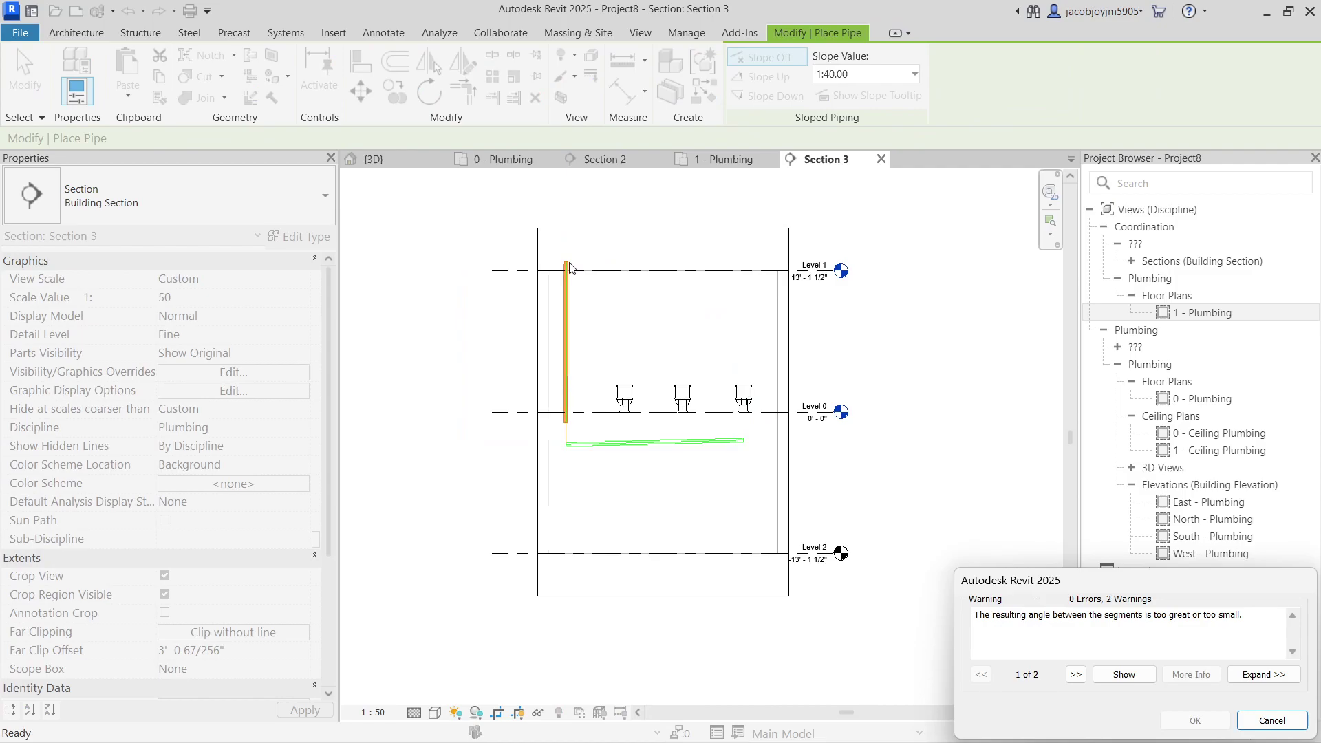
key("Escape")
scroll(567, 479, "up", 1)
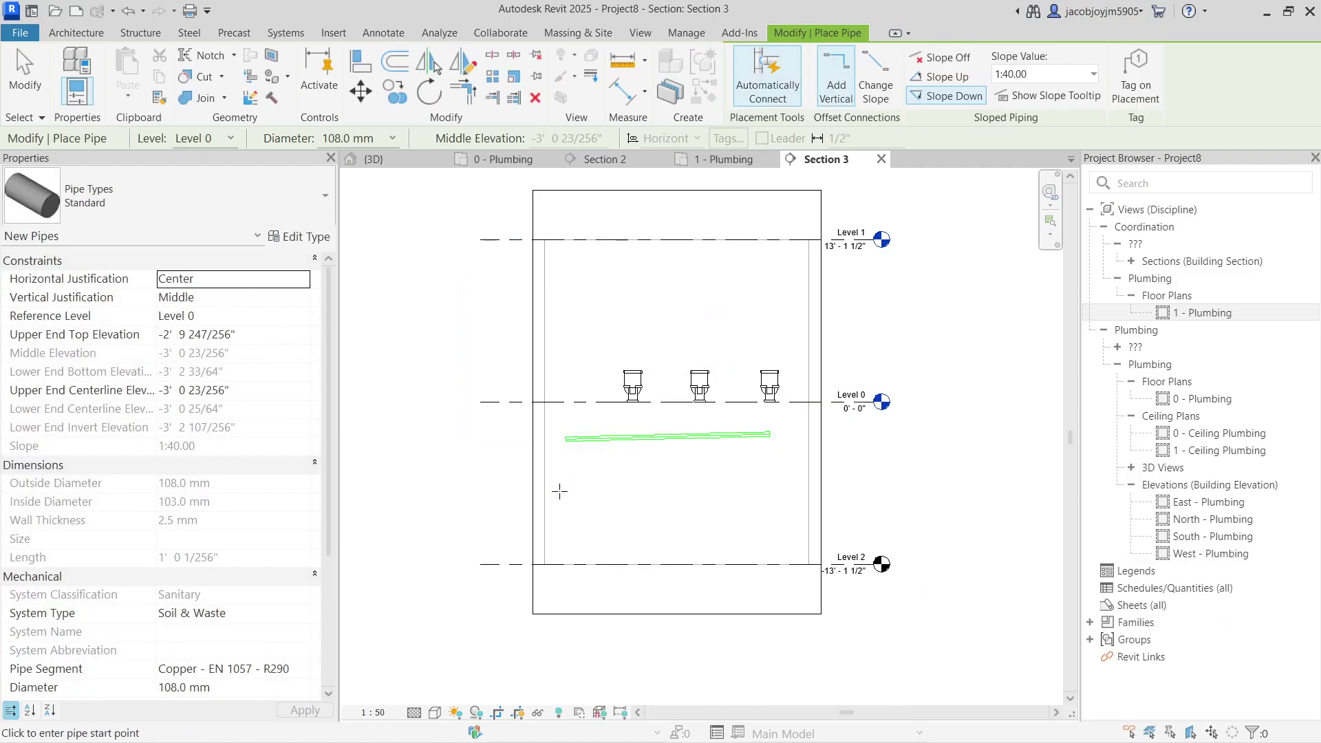
key("Escape")
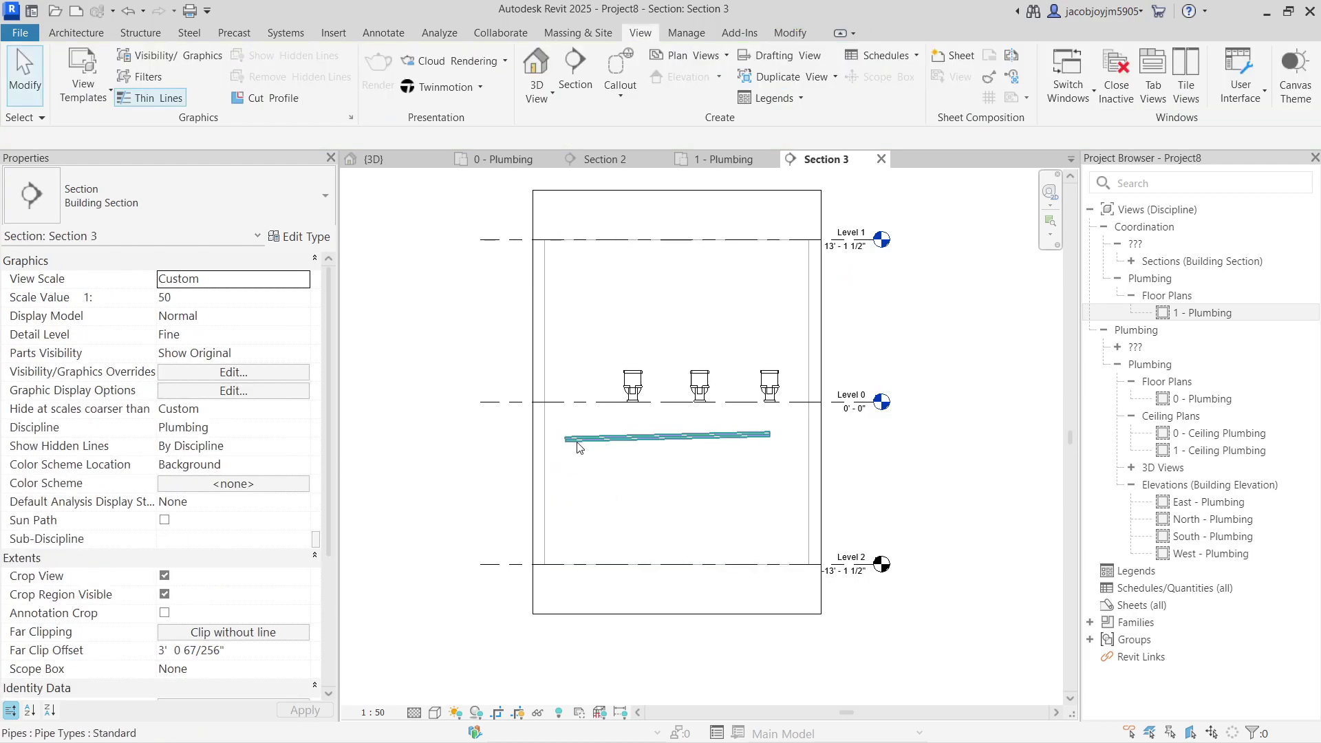
- Draw a vertical 108 mm pipe from the sloped drain's lower end down to about -11' 6", just above Level 2
left_click(565, 438)
right_click(566, 446)
left_click(620, 308)
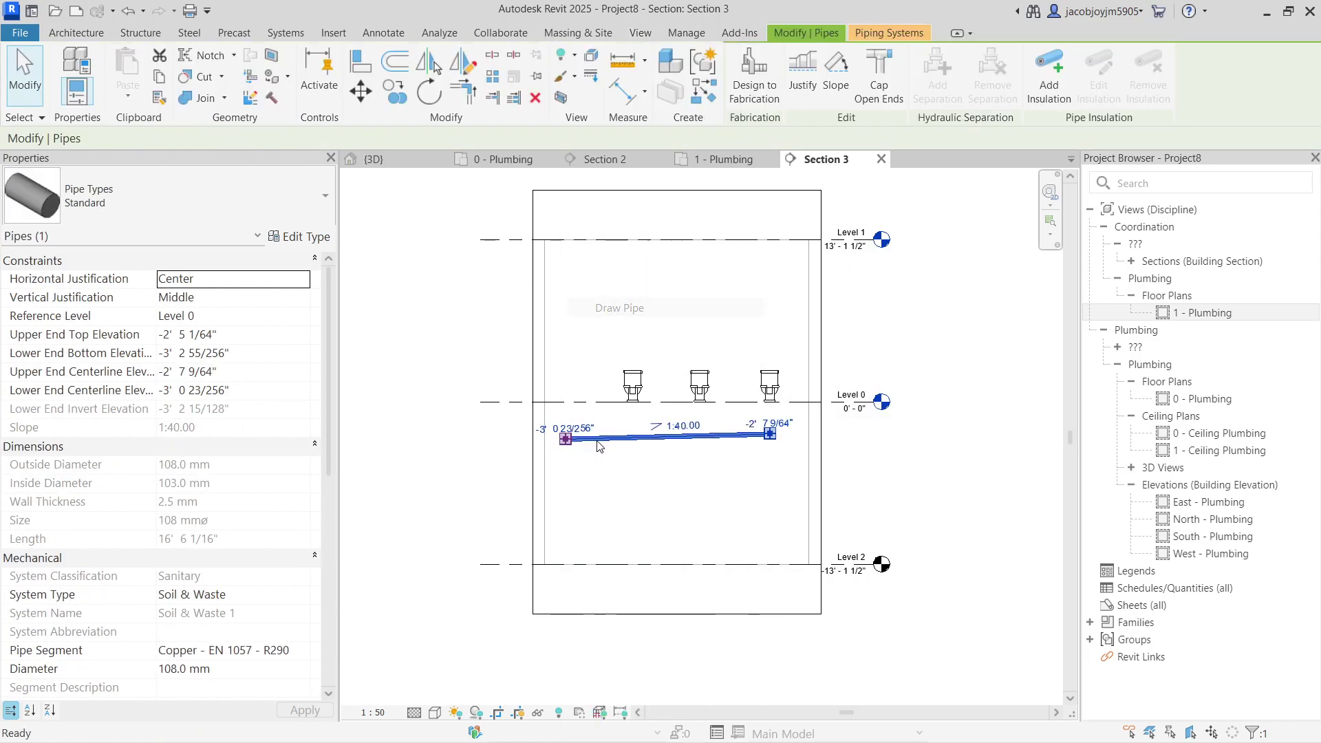
left_click(566, 544)
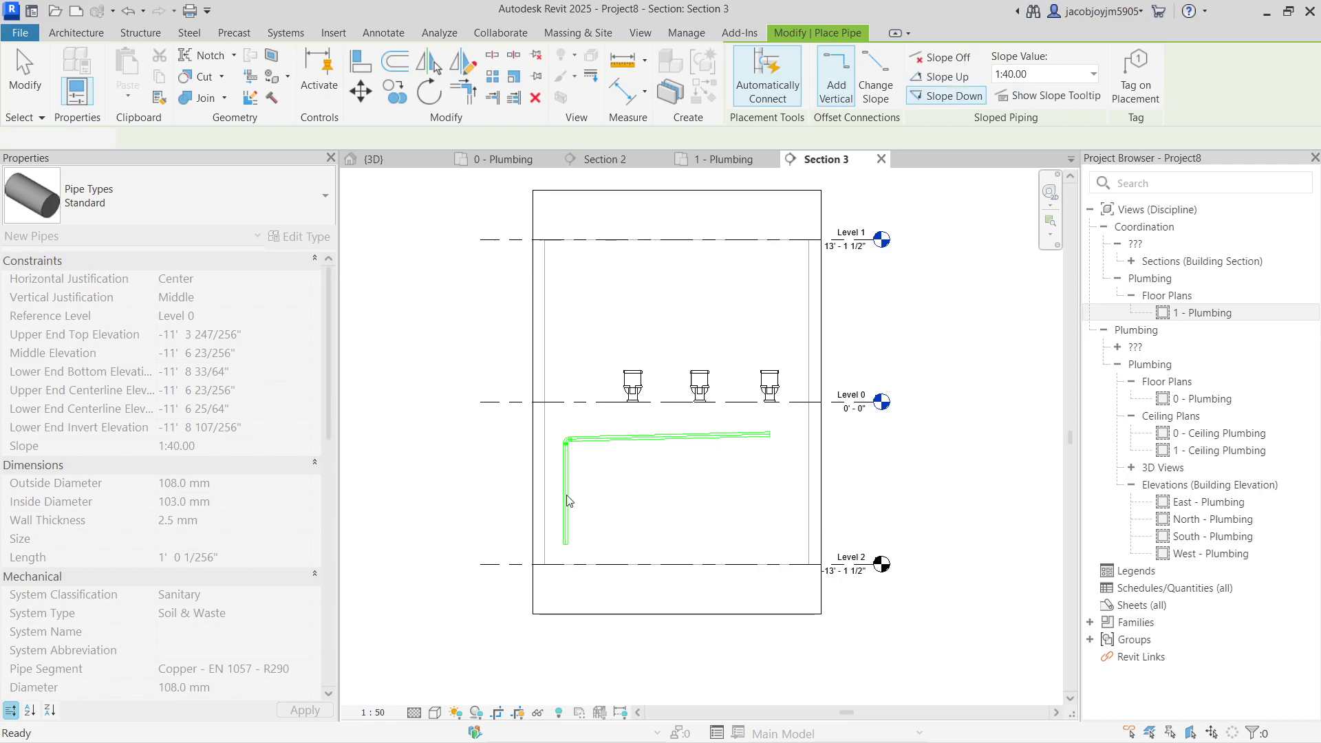
key("Escape")
key("Escape")
- Convert the elbow between the sloped drain and the vertical pipe into a tee with its open end facing up
left_click(564, 440)
key("Escape")
scroll(563, 439, "up", 4)
left_click(570, 439)
left_click(572, 421)
scroll(573, 420, "down", 2)
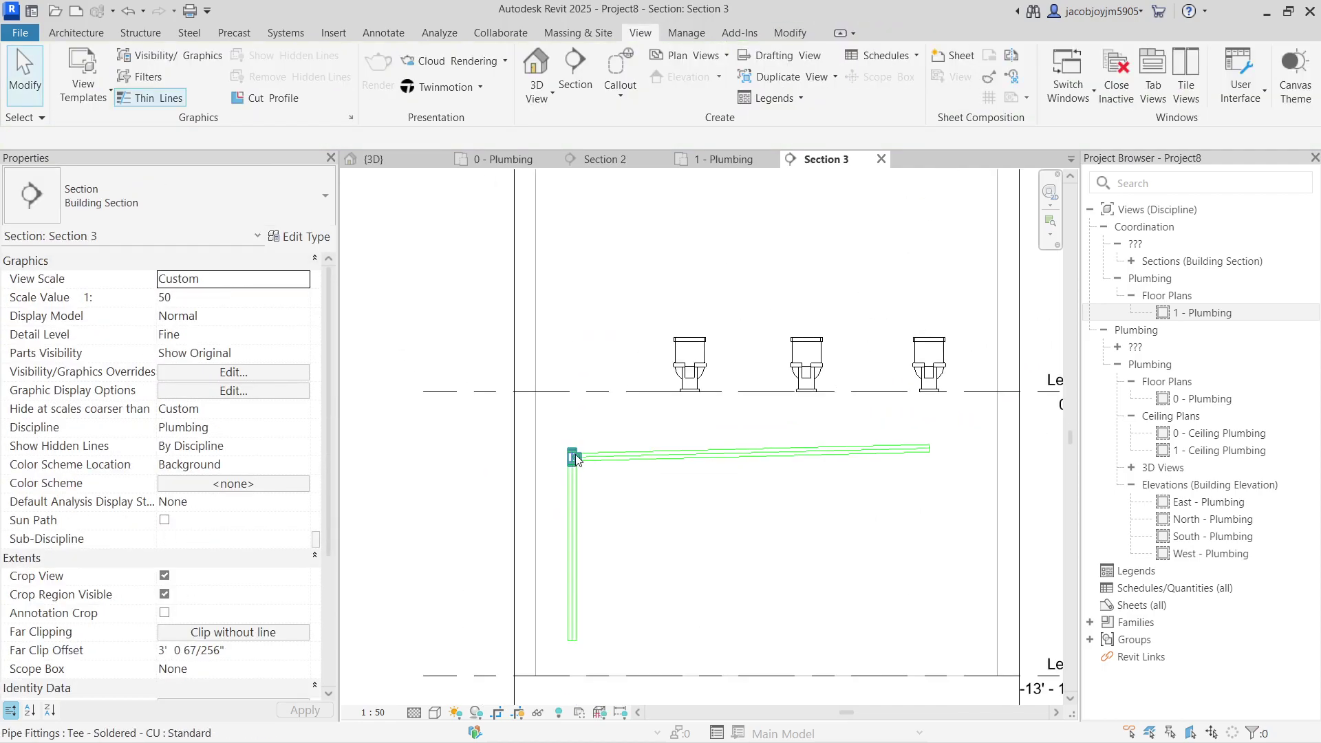
- Draw a vertical 108 mm vent pipe from the tee's open upper end to about 17' 10", above Level 1
left_click(574, 454)
right_click(574, 454)
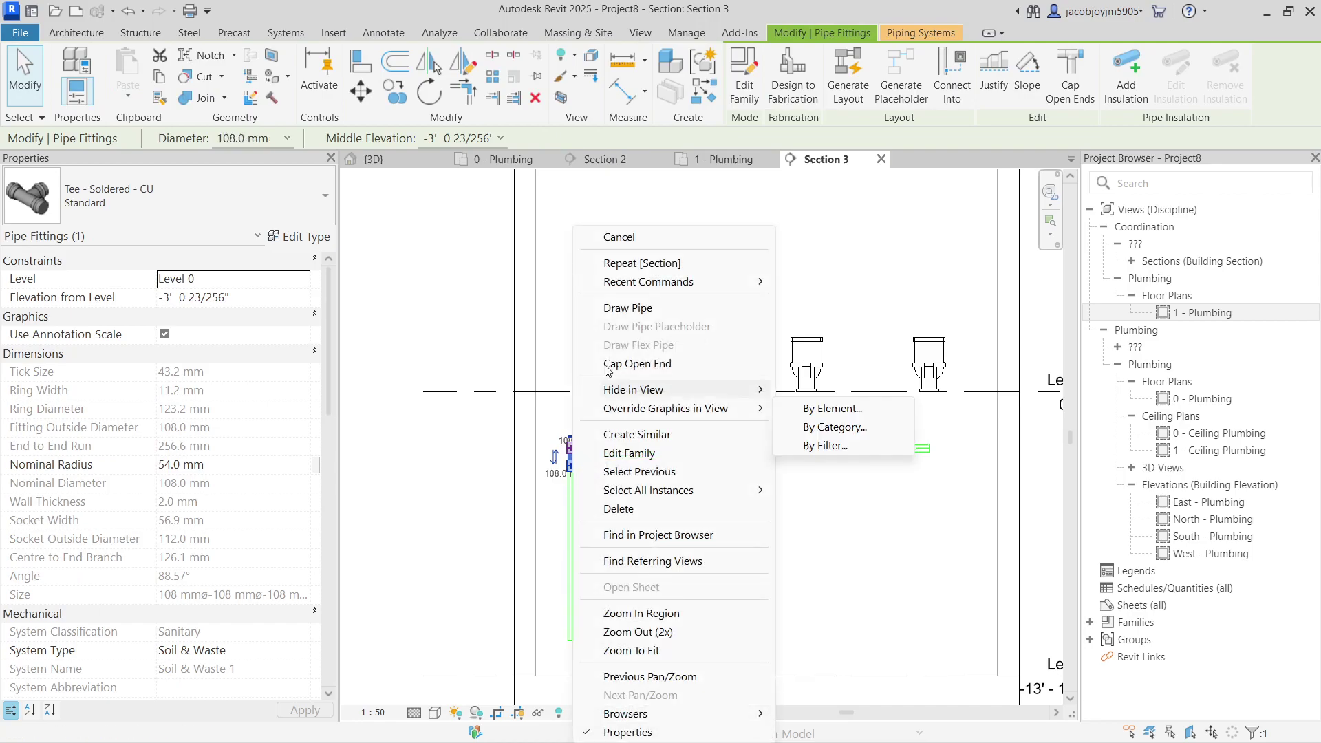
left_click(630, 304)
scroll(610, 540, "down", 3)
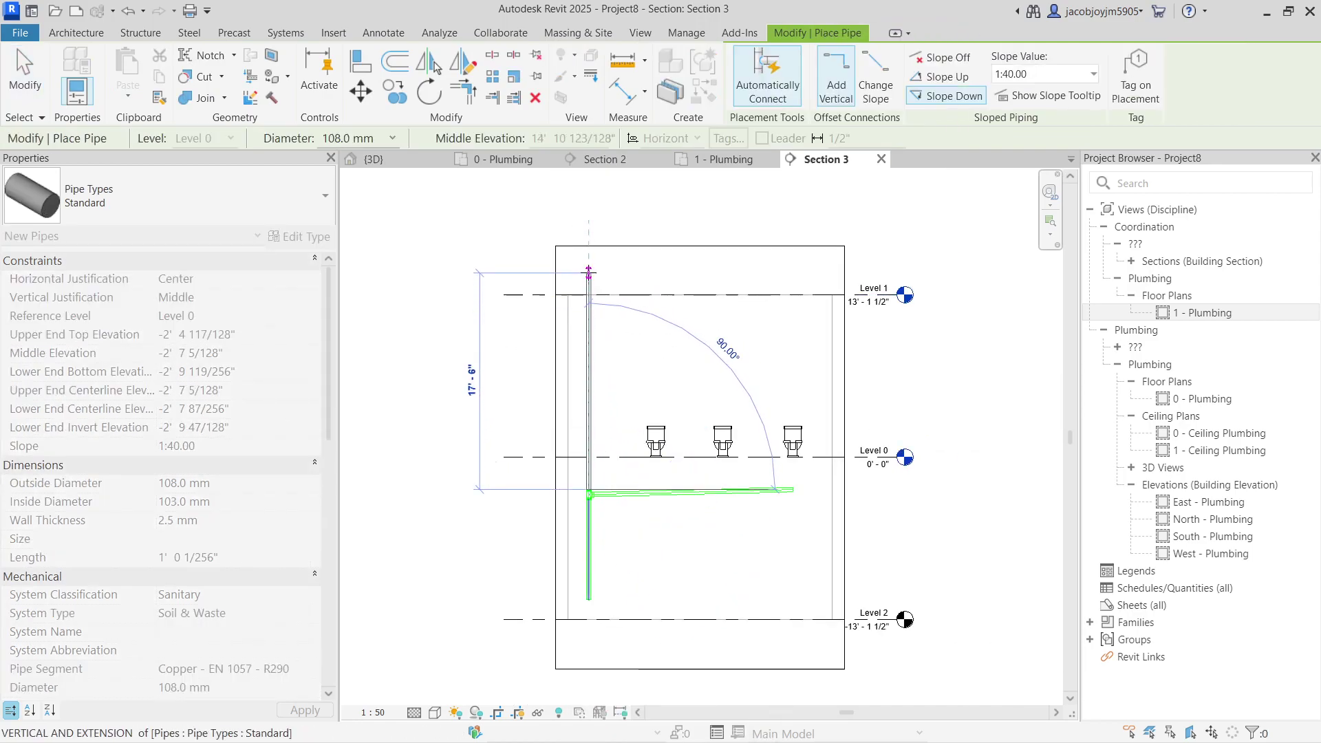
left_click(587, 235)
key("Escape")
key("Escape")
- Extend the section's crop region upward so it clears the upper end of the vertical stack
scroll(623, 385, "down", 2)
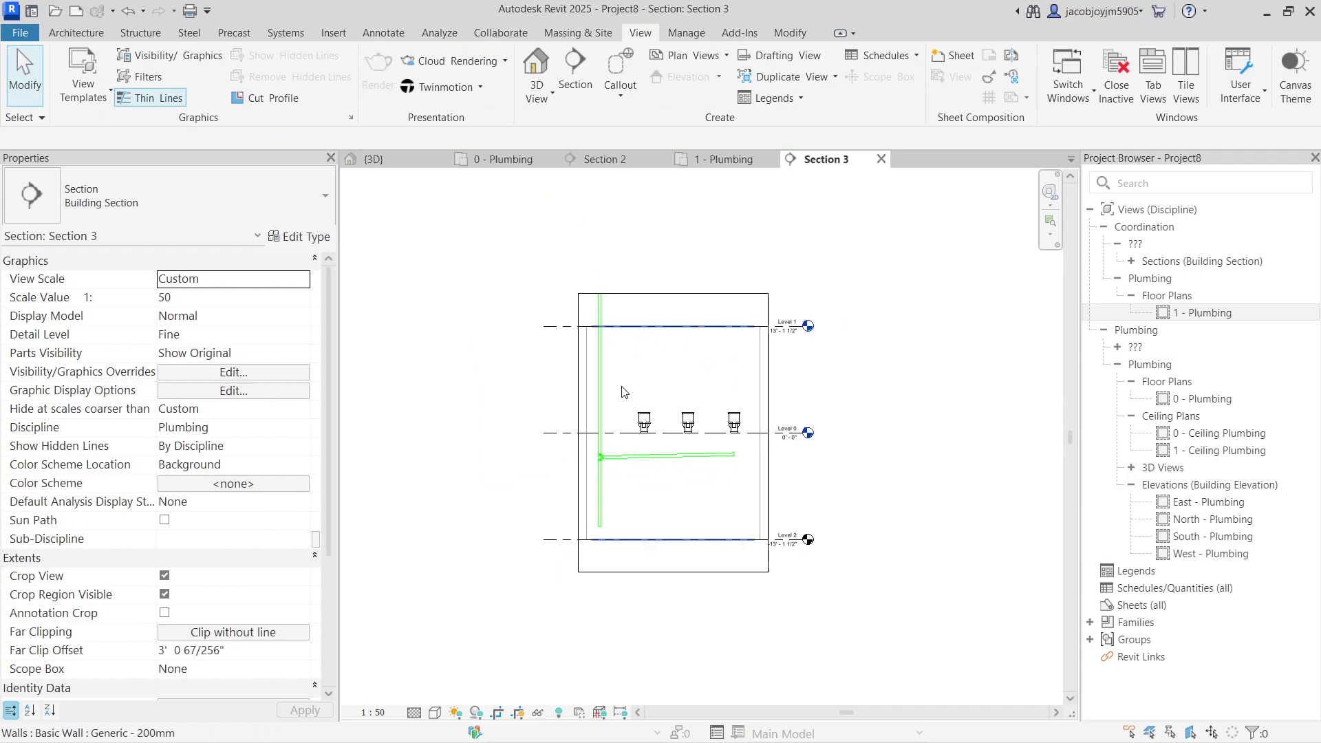
left_click(638, 294)
left_click_drag(673, 295, 672, 211)
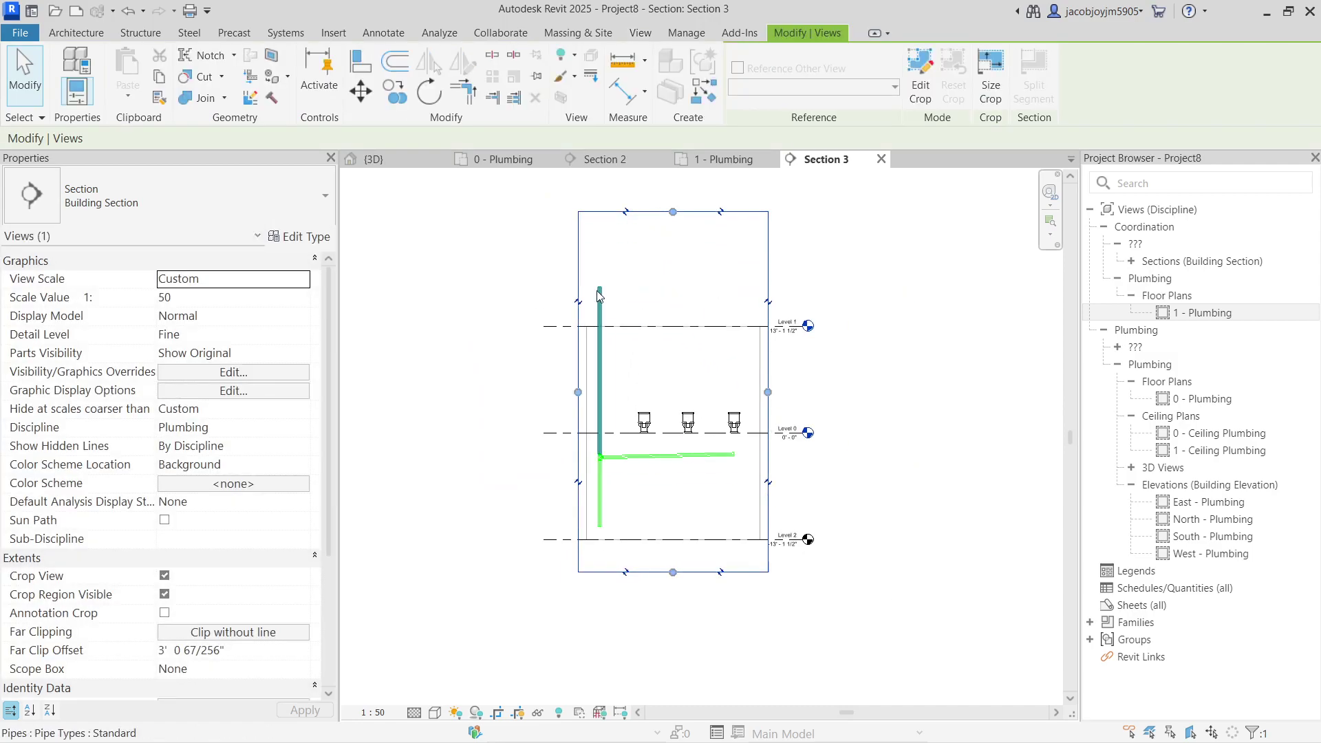
scroll(602, 294, "up", 2)
scroll(604, 294, "up", 3)
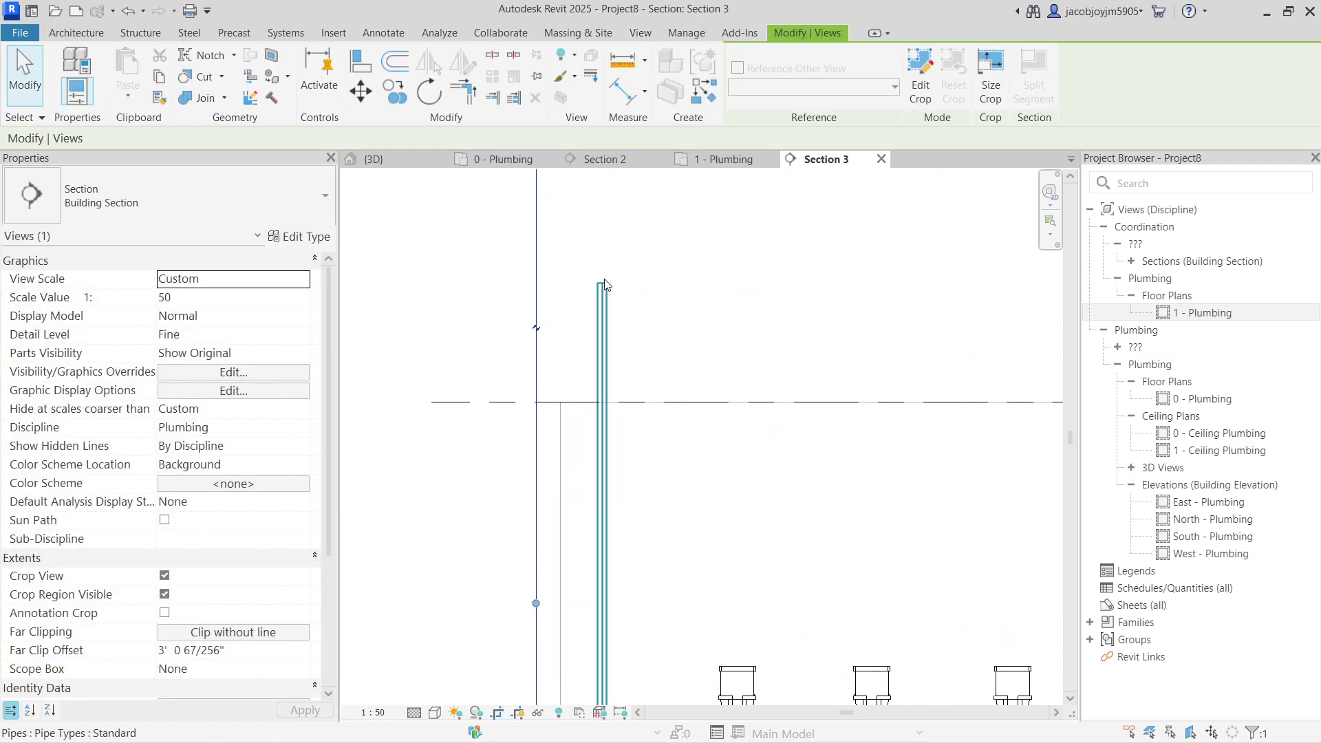
left_click(647, 298)
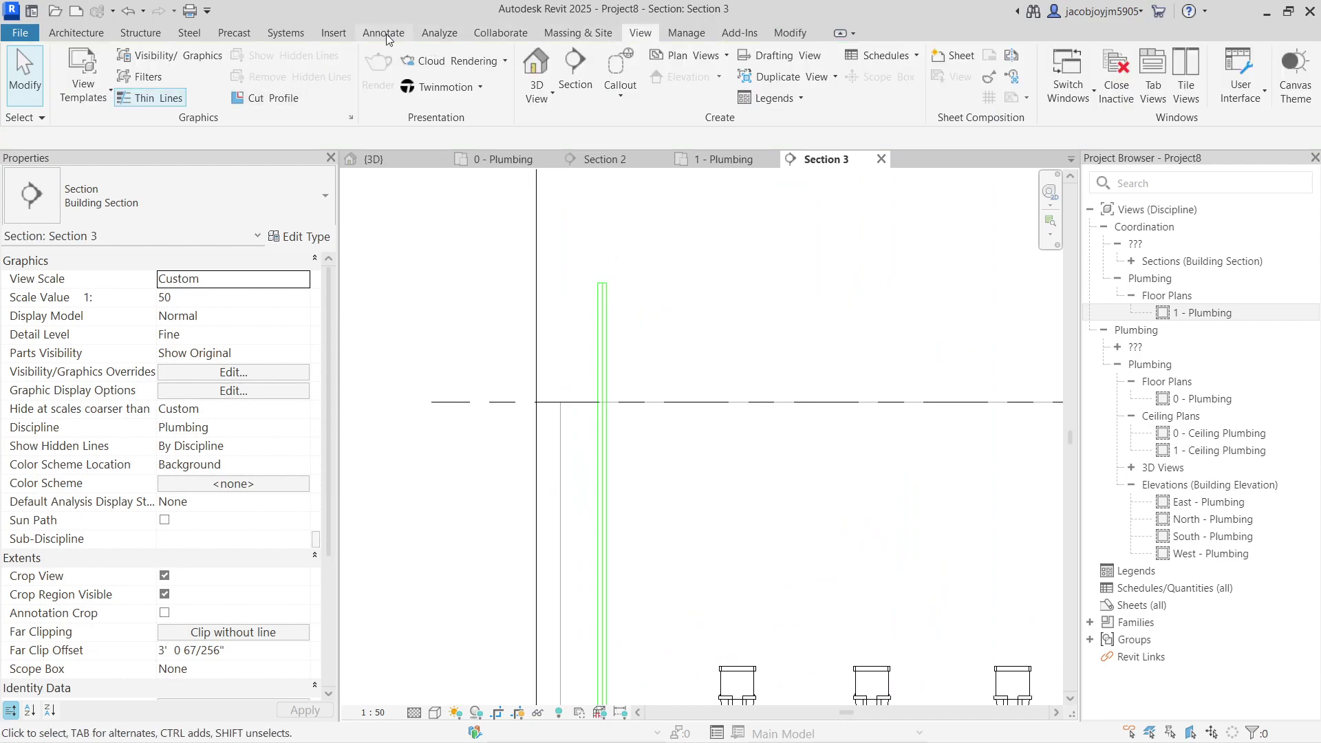
- Place the Construction_Chimney_Oli_SP_INOX classic rain cap, type ND 60, on the upper end of the vertical stack
left_click(292, 36)
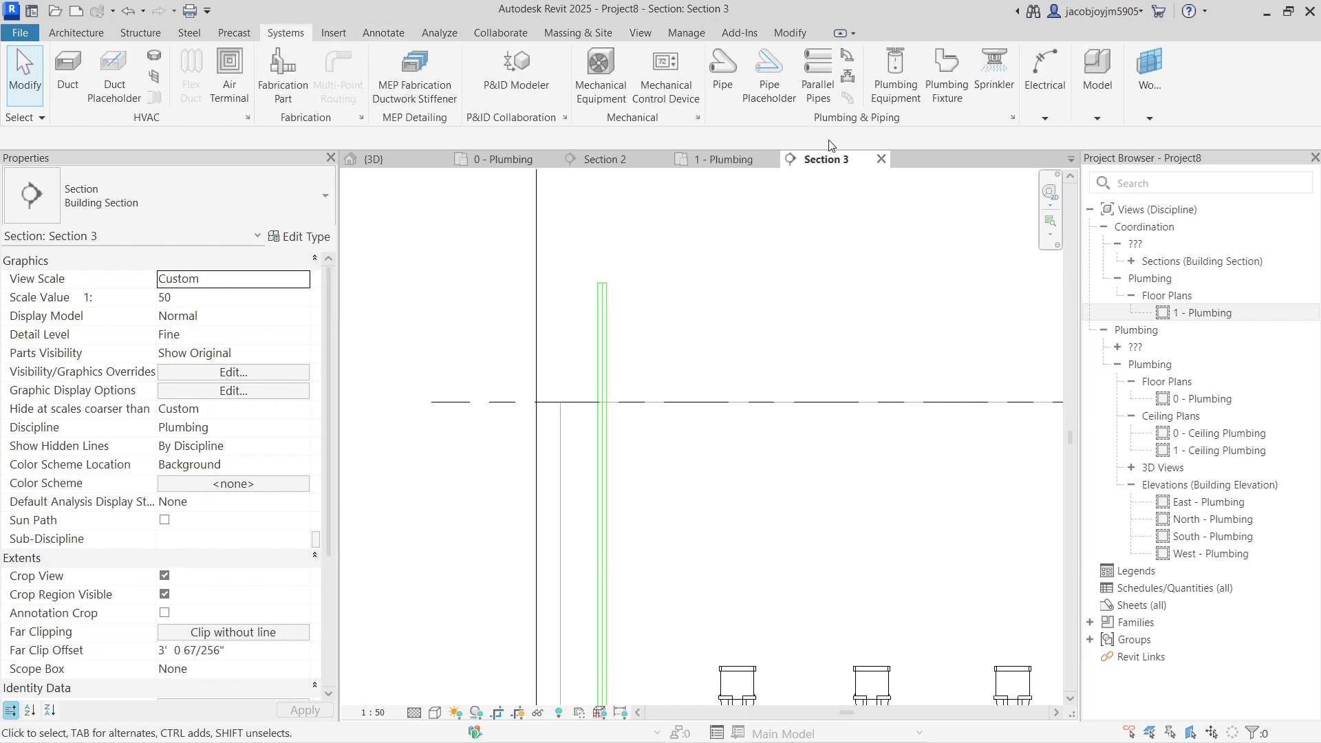
left_click(848, 61)
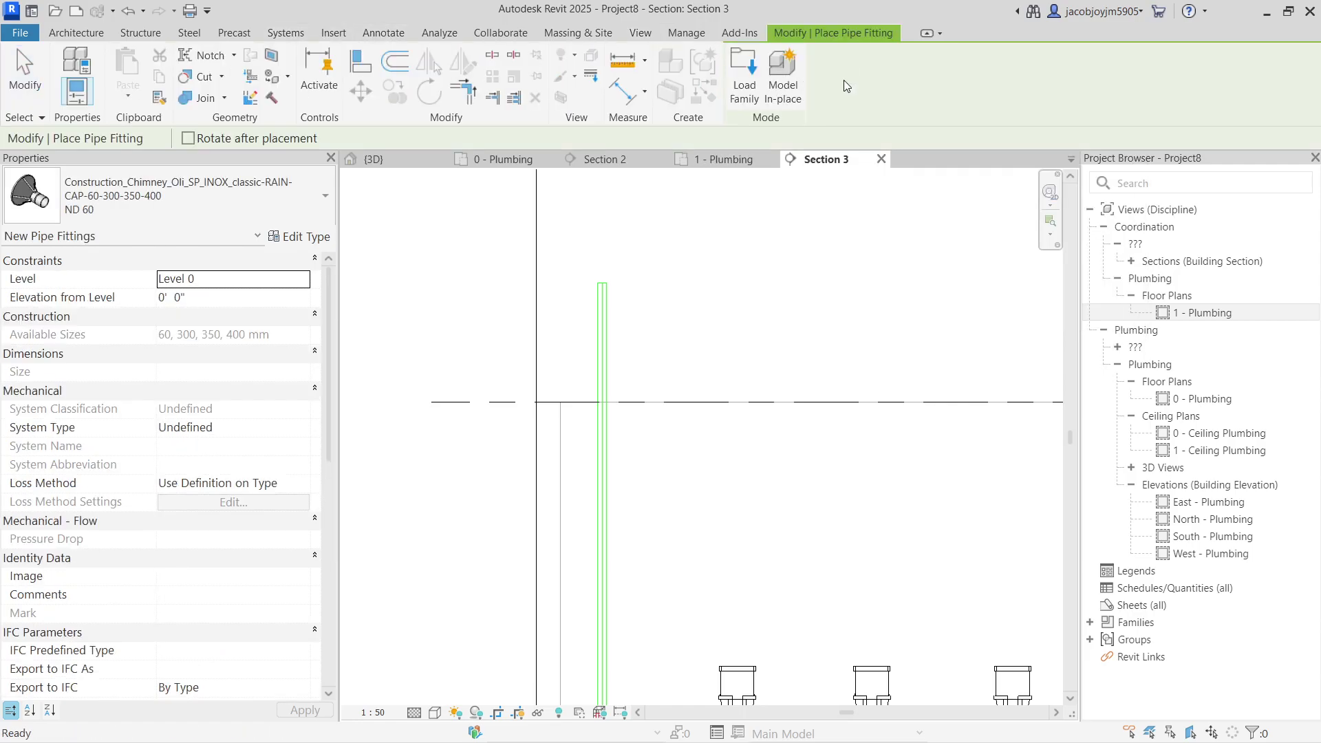
left_click(603, 280)
key("Escape")
scroll(601, 278, "up", 5)
- Change the stack's rain cap to the Construction_Chimney_Oli_SP_INOX-RAIN-CAP family, type ND 120
left_click(614, 267)
left_click(187, 209)
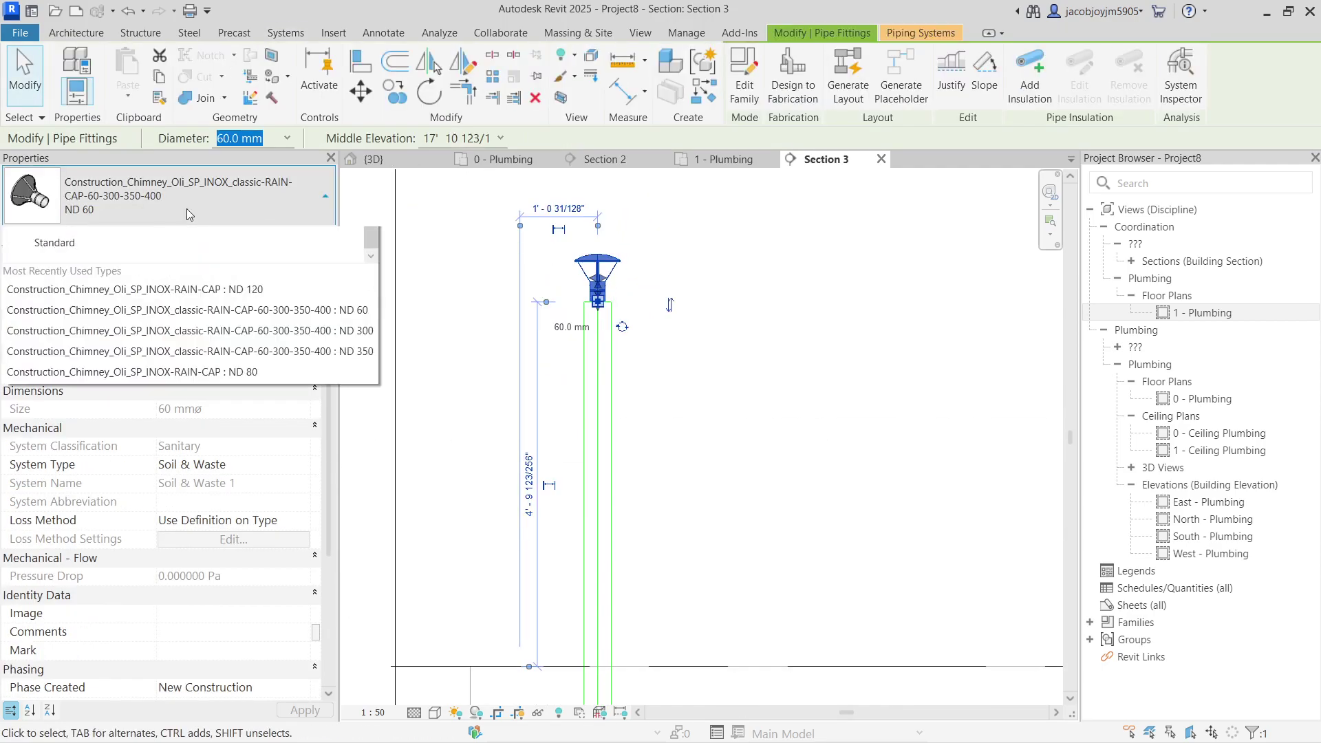
scroll(183, 360, "up", 3)
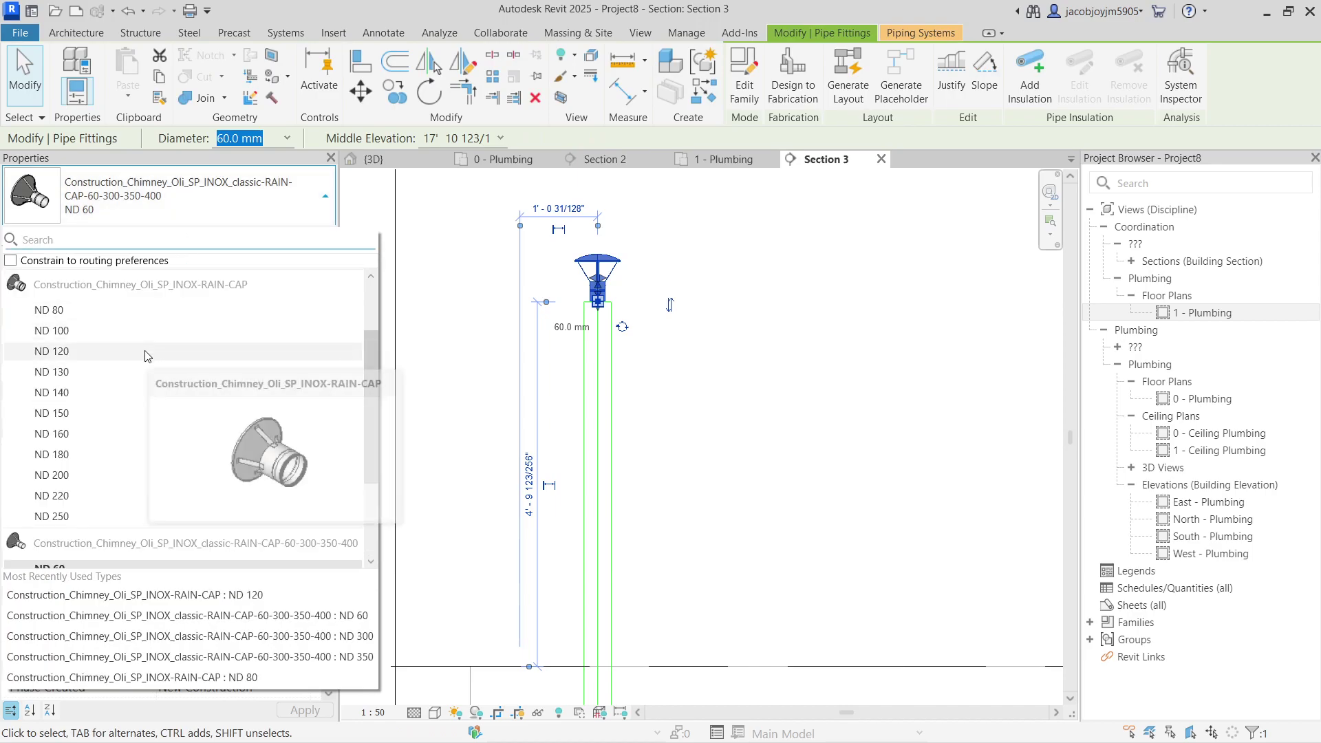
left_click(103, 351)
left_click(710, 263)
scroll(702, 269, "up", 2)
middle_click_drag(590, 195, 597, 274)
left_click(598, 274)
key("Escape")
- Examine the sloped drain's position below the water closets and the connectors of the closet nearest the stack
scroll(585, 278, "down", 3)
scroll(589, 279, "down", 2)
middle_click_drag(590, 664, 590, 378)
scroll(590, 378, "up", 2)
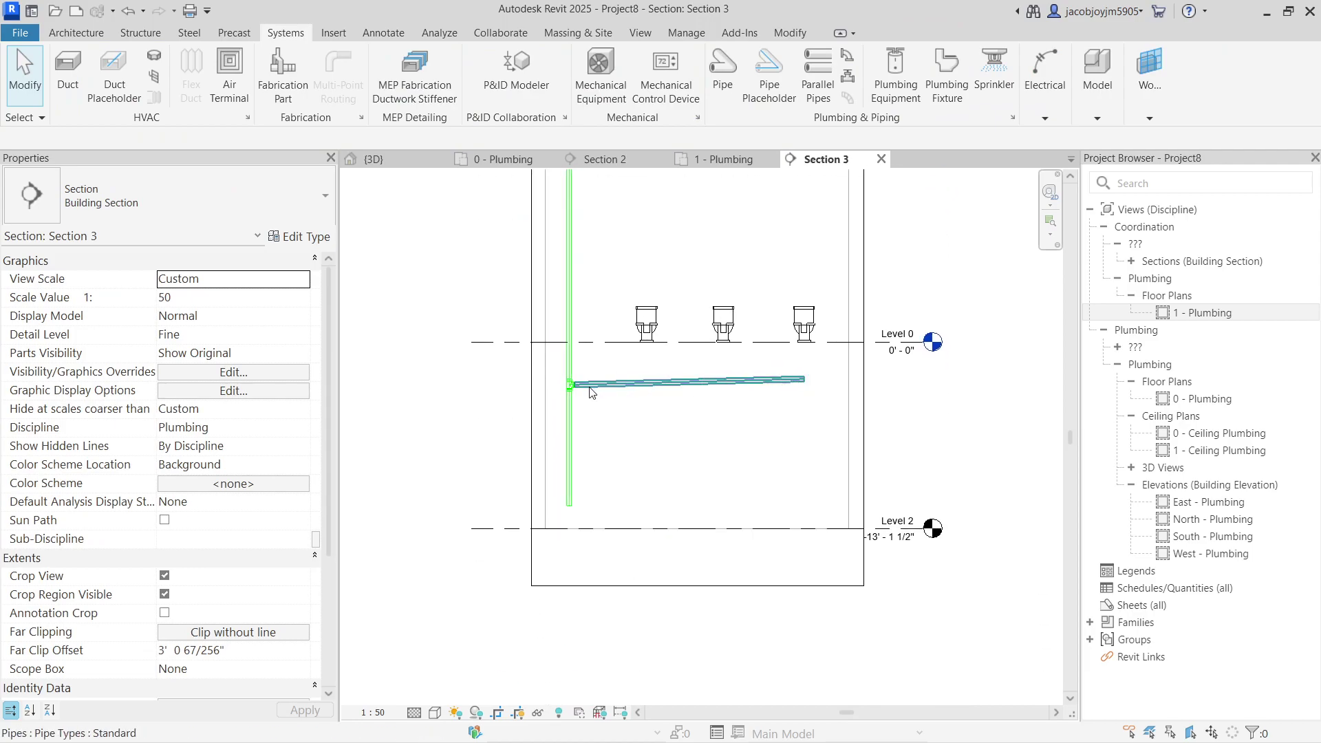
scroll(639, 351, "up", 1)
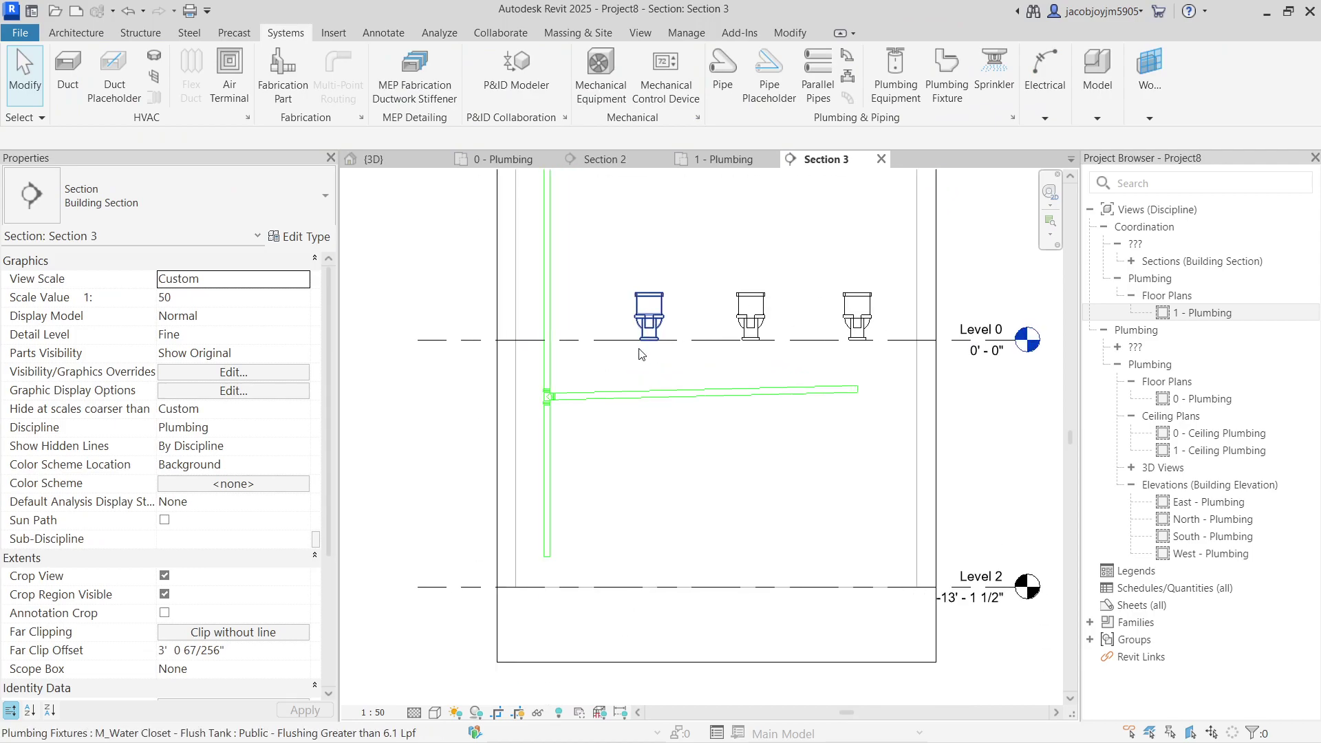
left_click(646, 337)
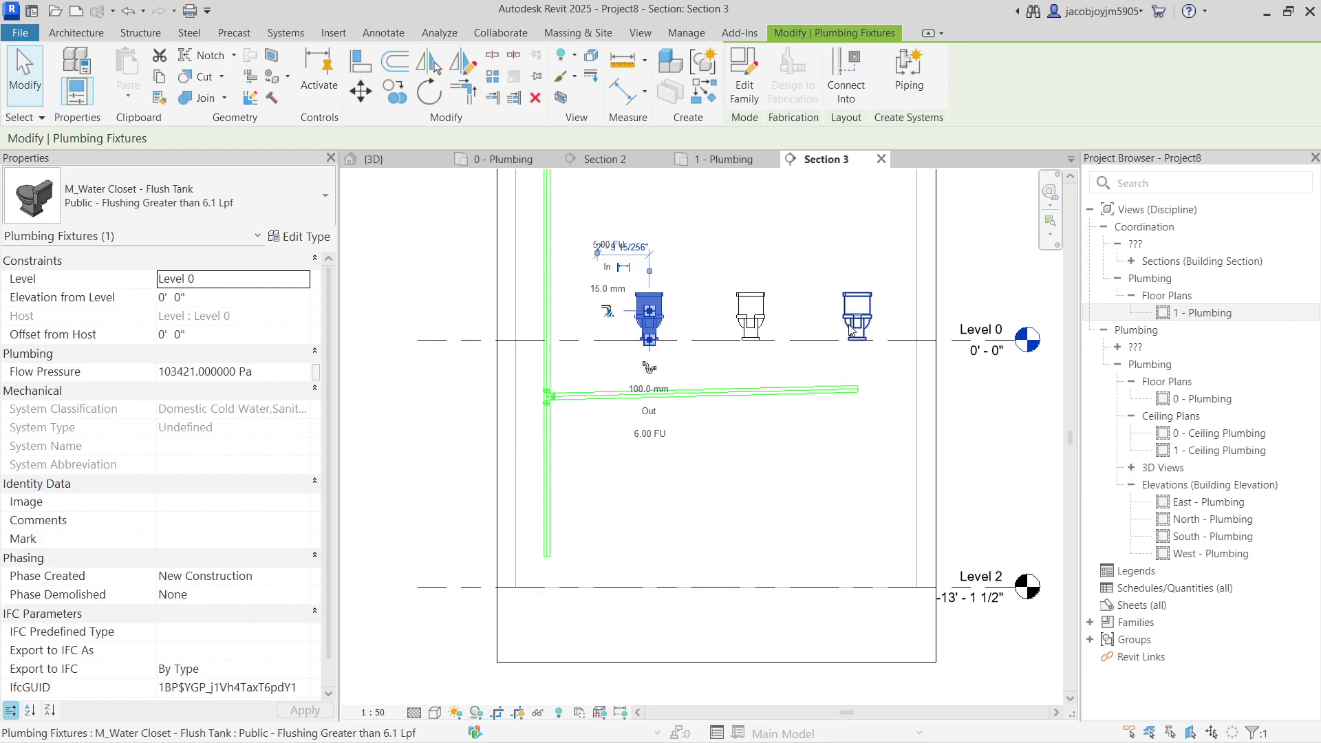
key("Escape")
- In the 0 - Plumbing floor plan, place a building section across the stall farthest from the stack and the drain pipe, and open its view
left_click(505, 159)
scroll(733, 523, "up", 4)
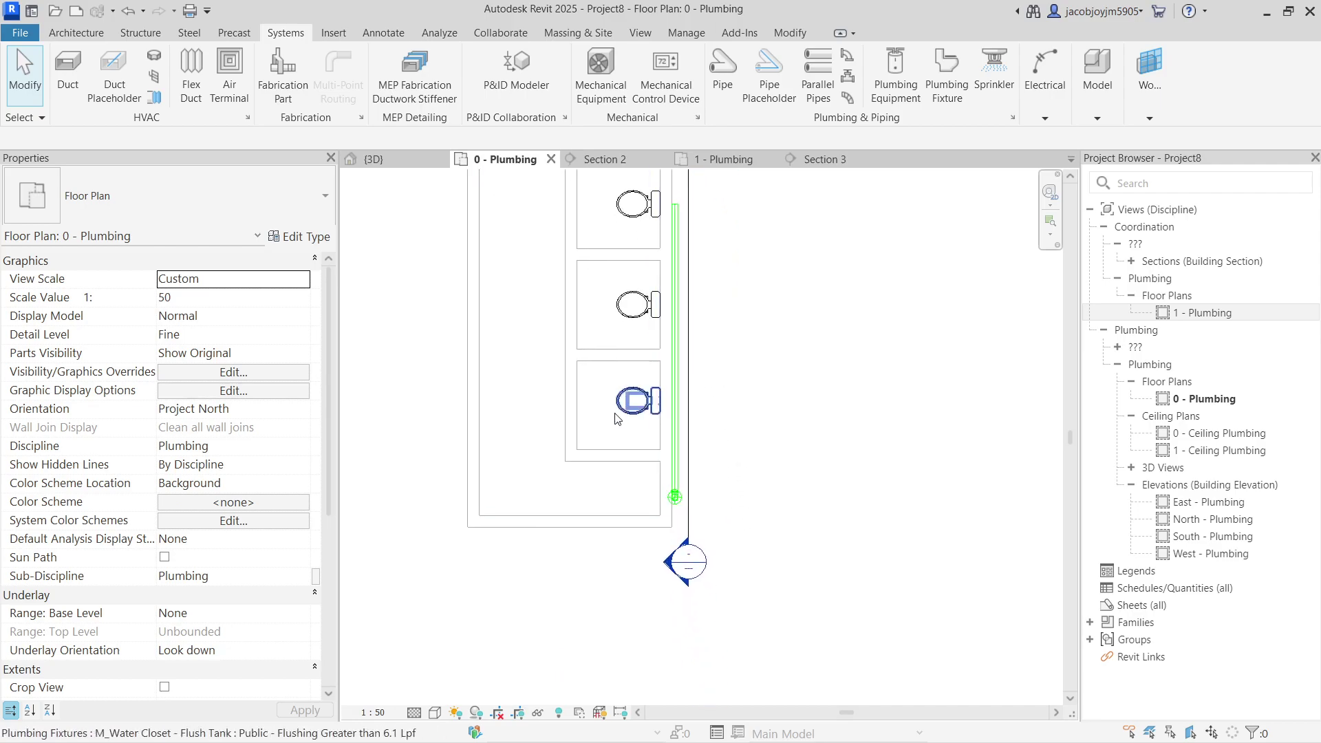
scroll(704, 451, "down", 3)
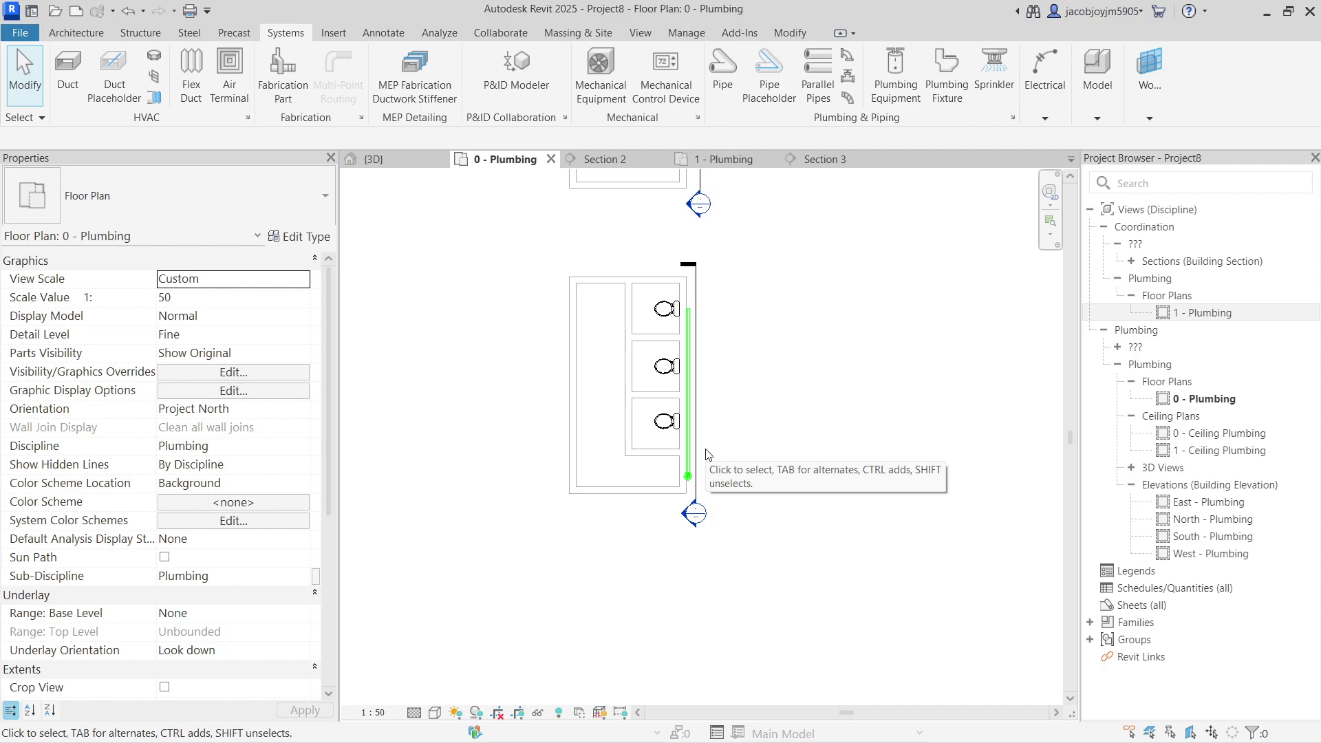
left_click(703, 446)
key("Escape")
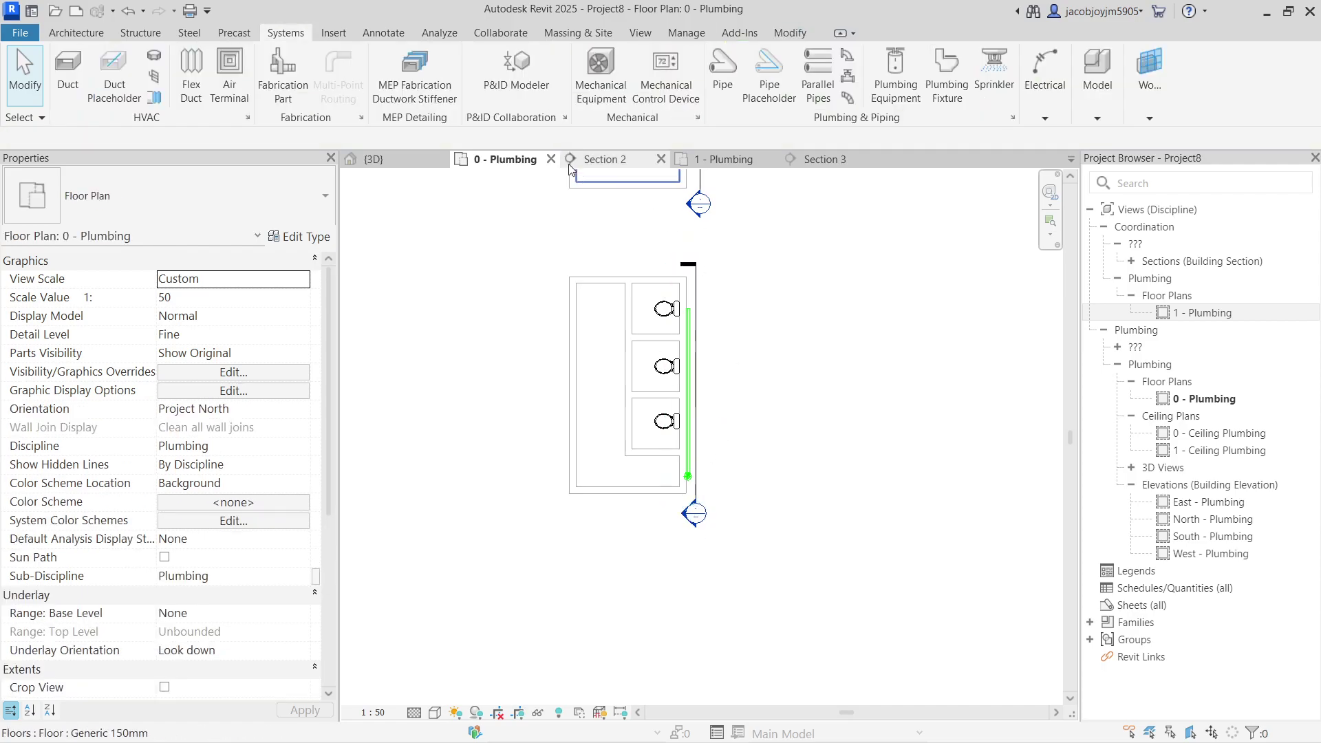
left_click(643, 33)
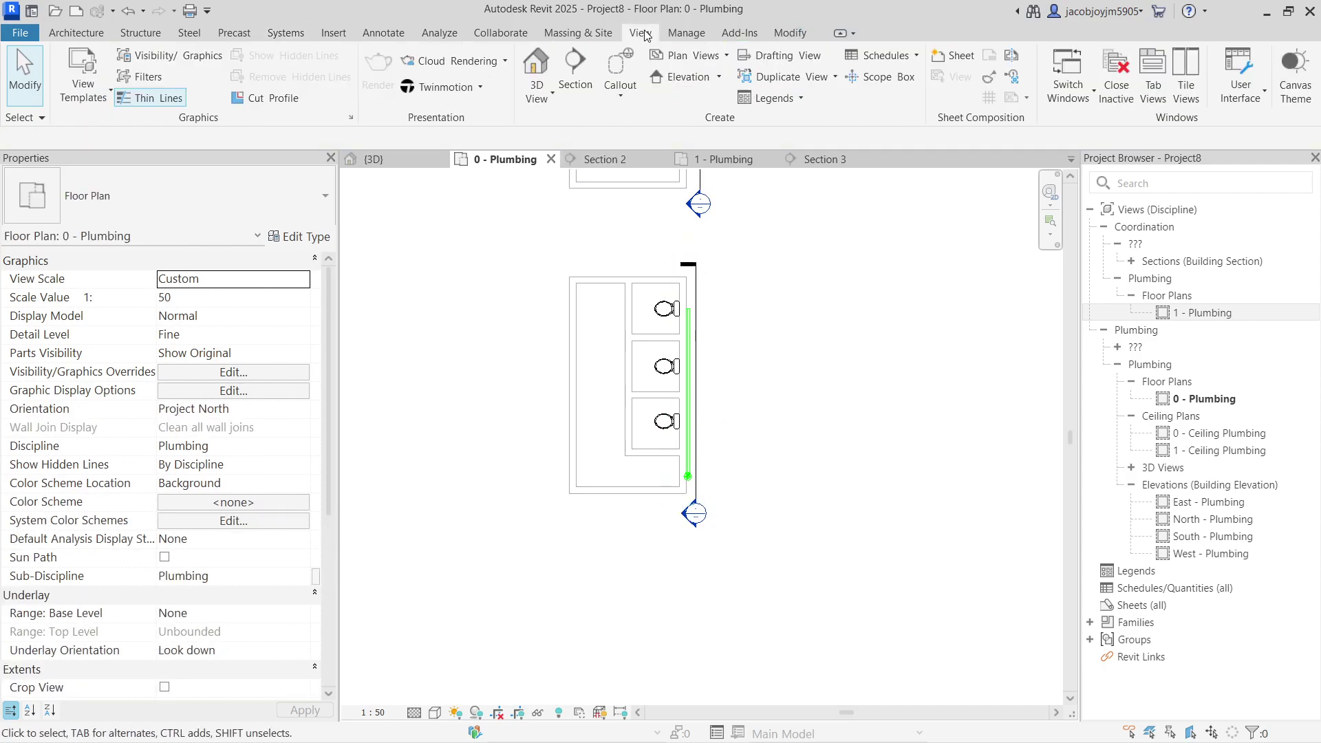
left_click(575, 82)
scroll(654, 331, "up", 2)
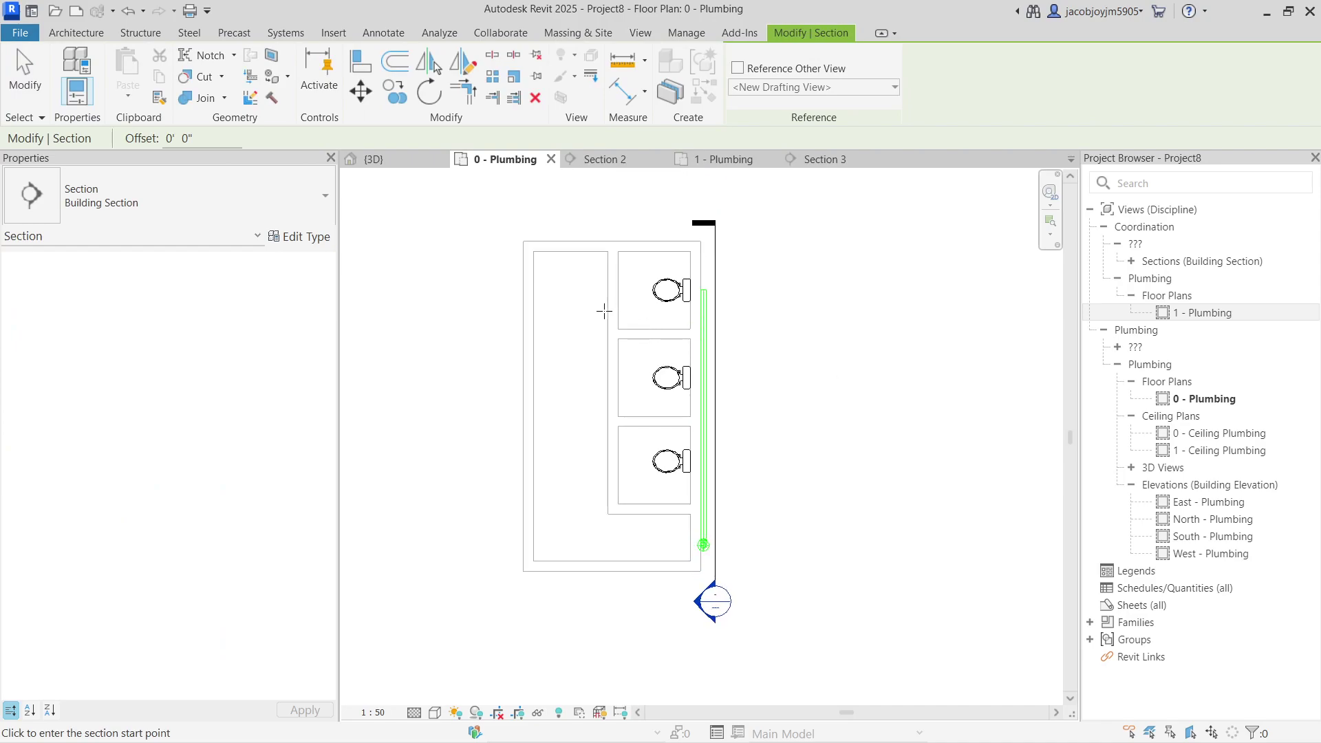
left_click(578, 311)
left_click(760, 312)
right_click(757, 310)
left_click(812, 339)
scroll(703, 475, "up", 5)
- Try to draw a pipe from the water closet's 100 mm outlet 7" down and about 2' 11" horizontally away from the drain
left_click(685, 358)
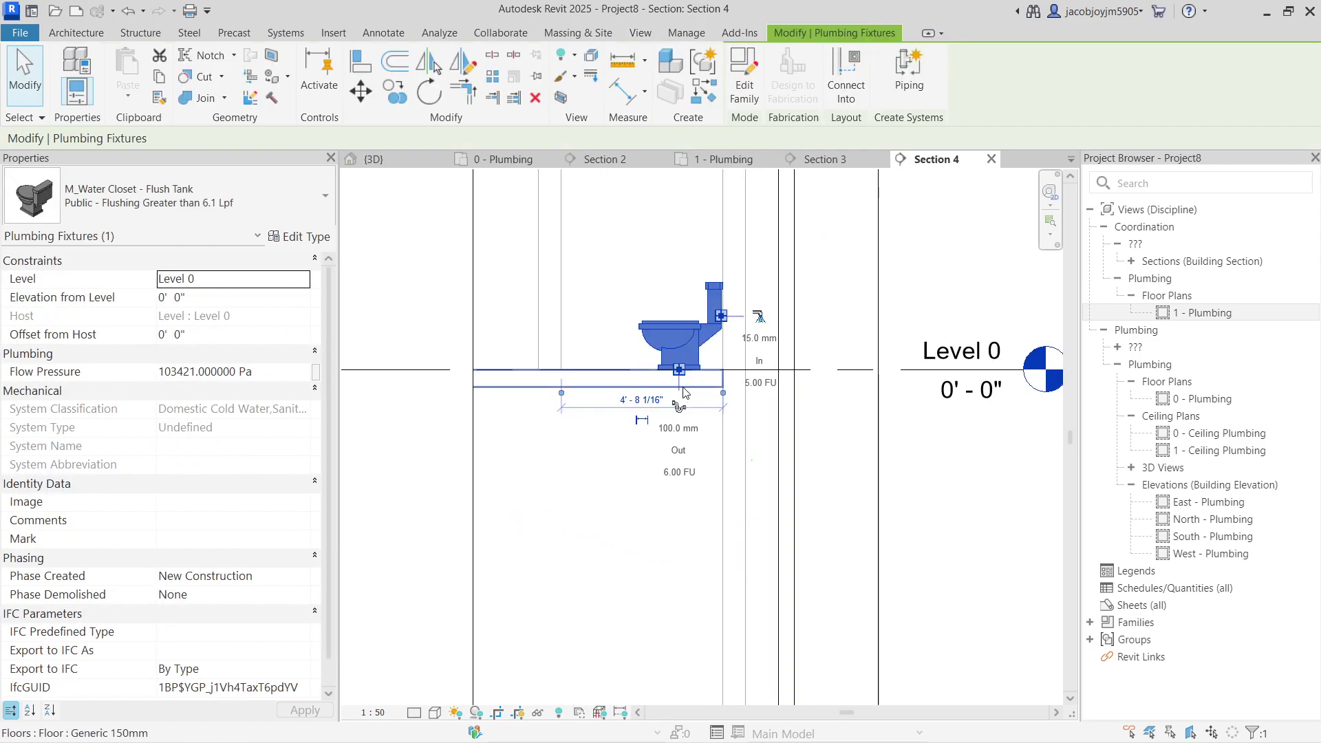
left_click(679, 406)
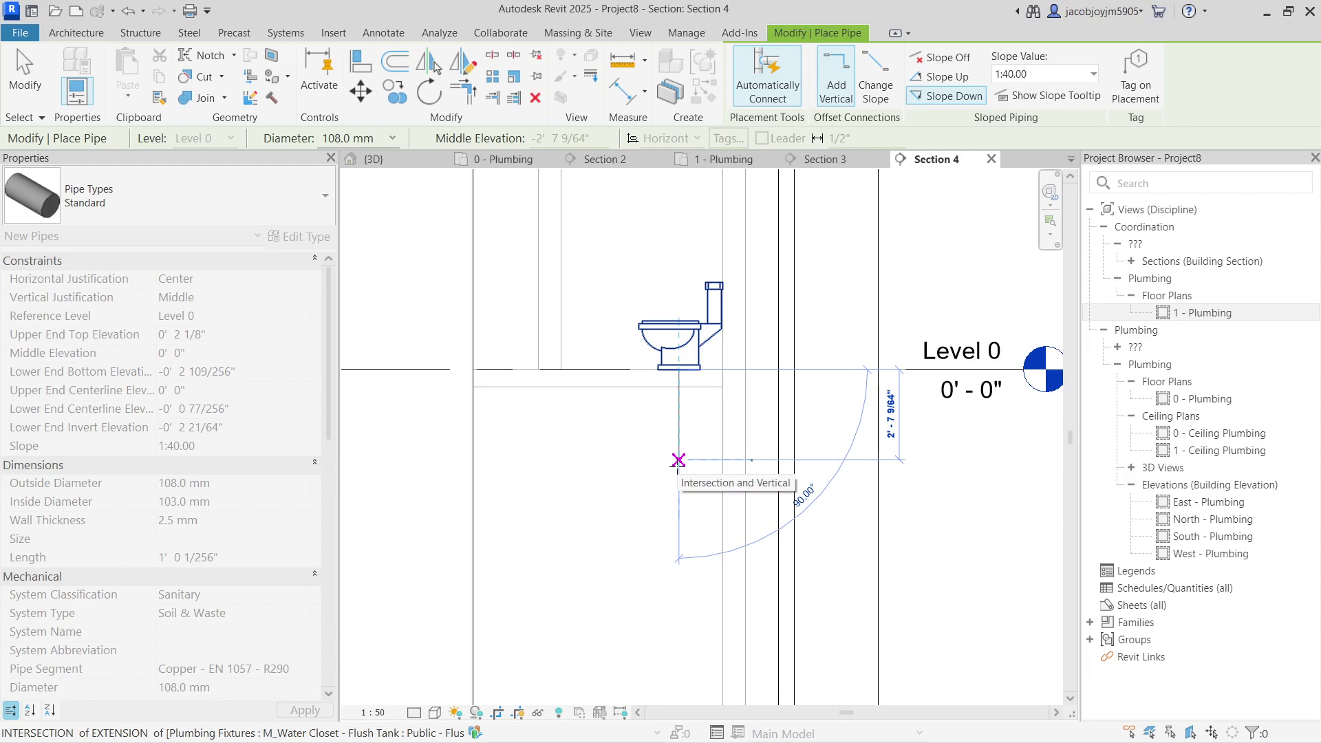
left_click(679, 387)
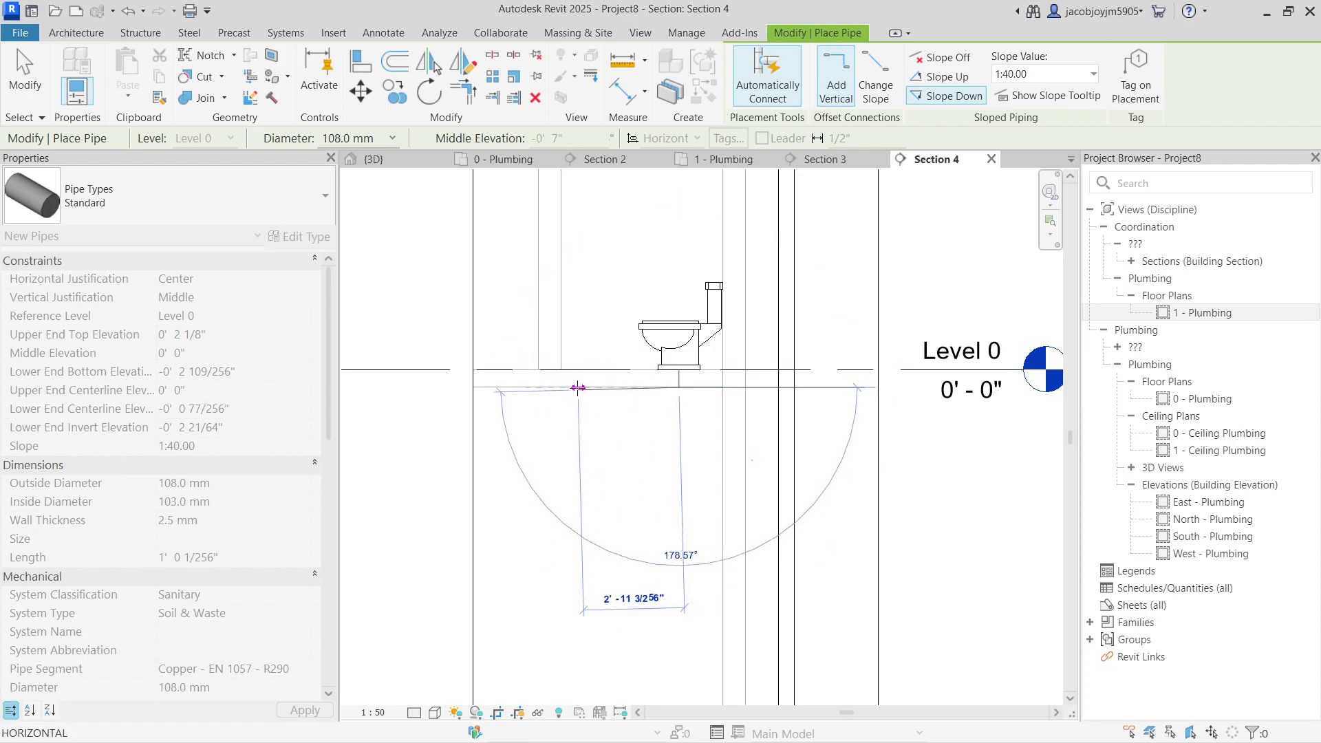
left_click(578, 387)
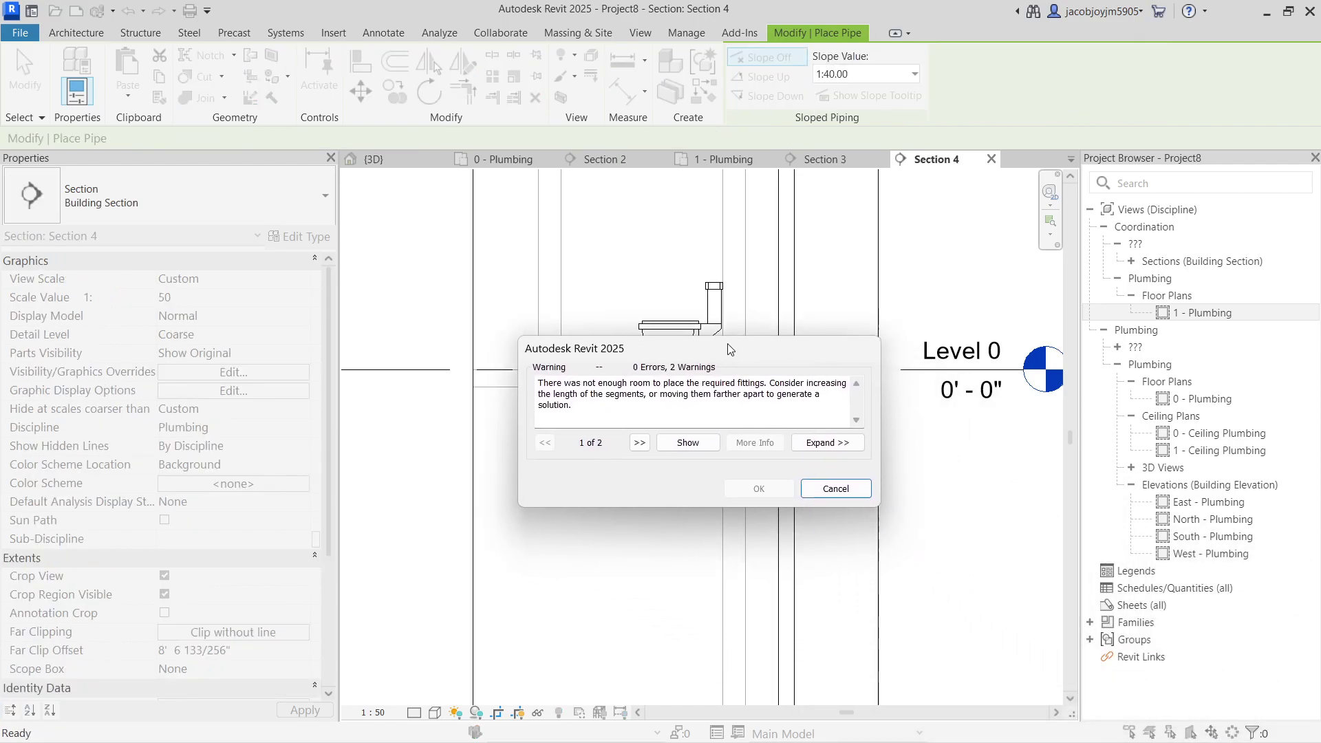
left_click(836, 490)
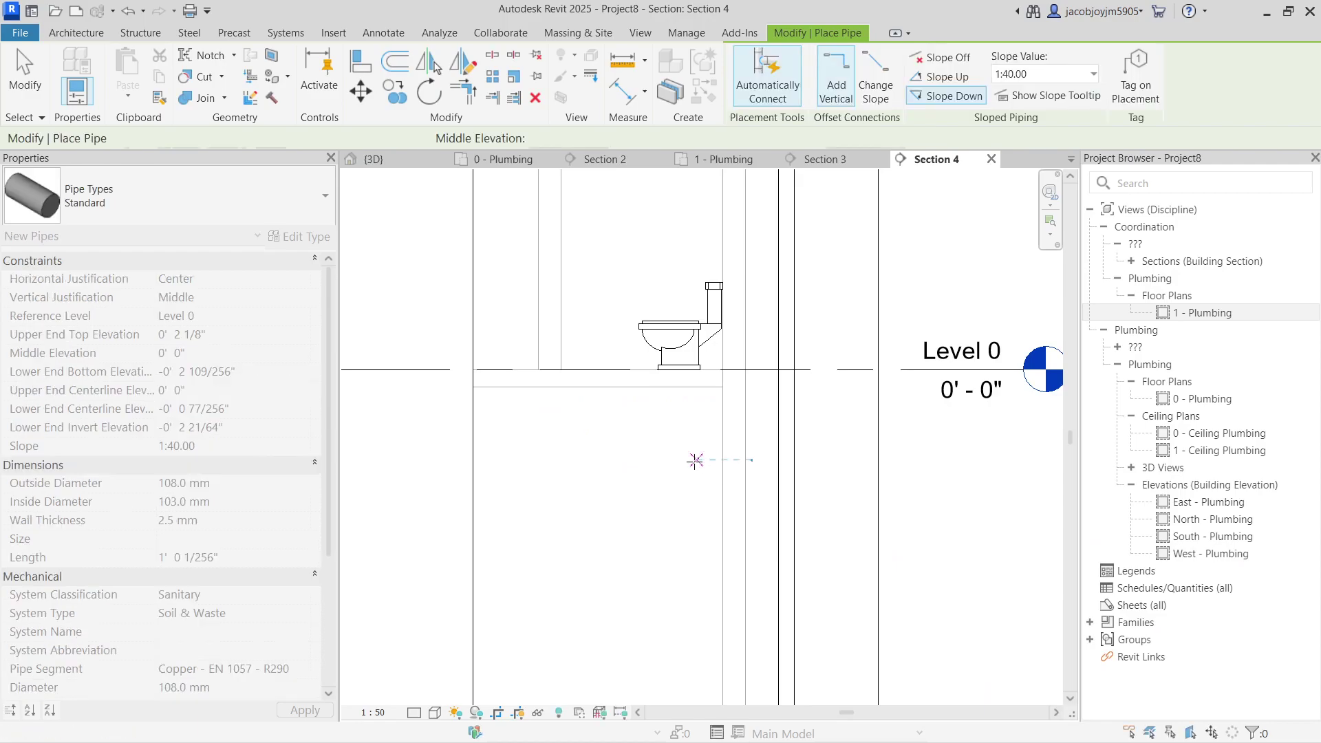
key("Escape")
- Draw a vertical 108 mm pipe from the water closet's outlet down to the main drain's centerline level, about -2' 7"
left_click(693, 372)
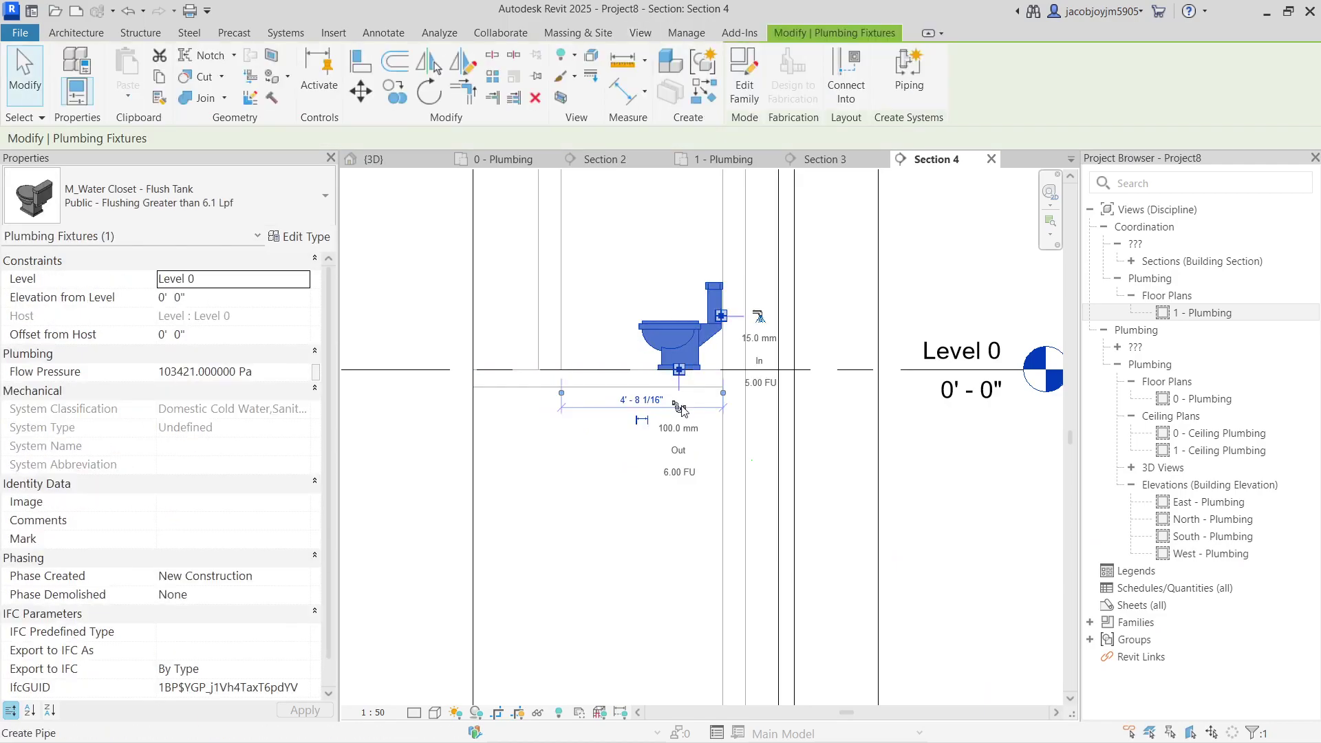
left_click(683, 456)
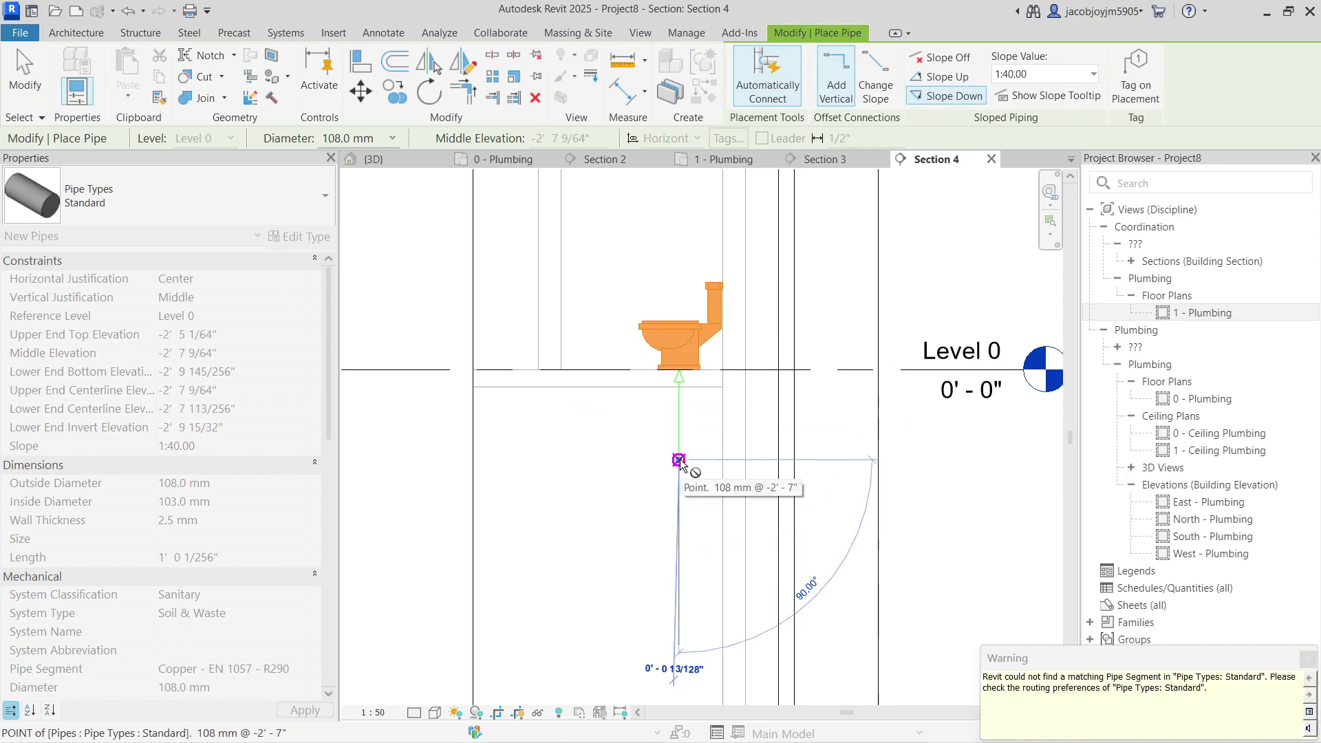
left_click(679, 459)
key("Escape")
key("Escape")
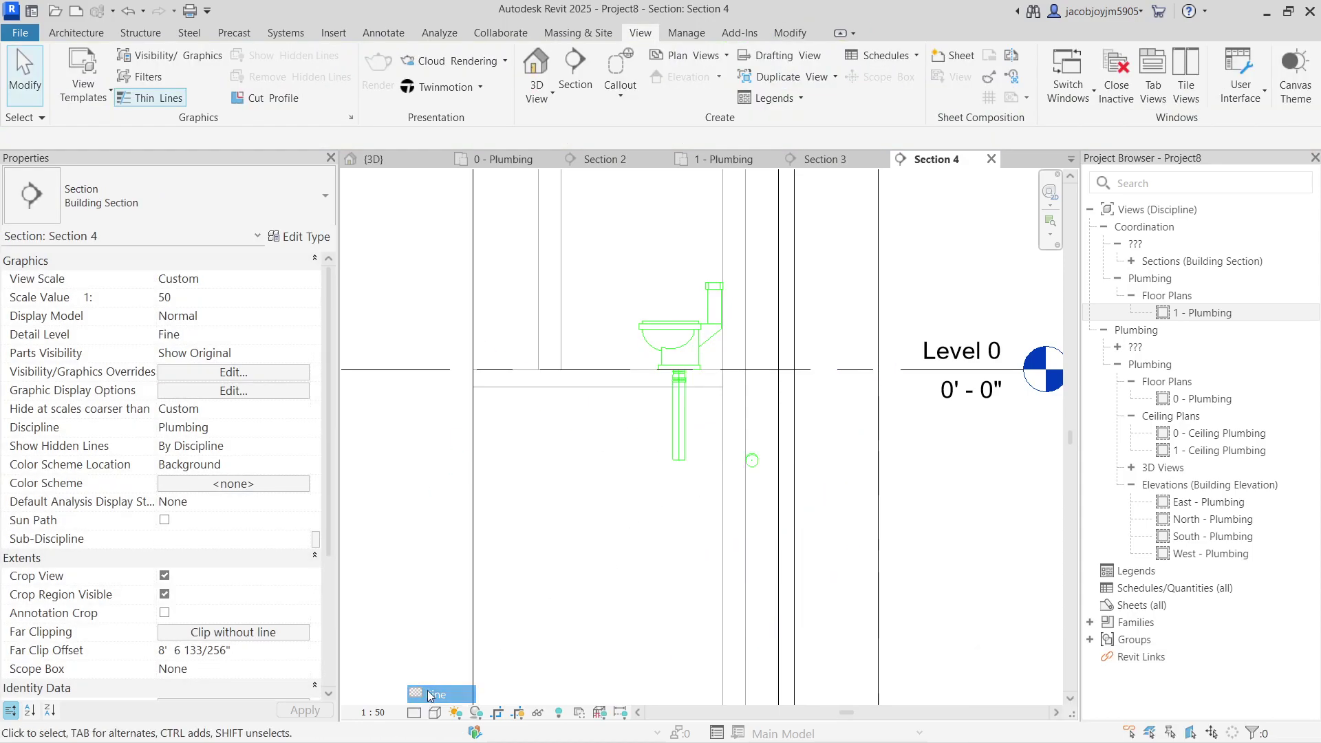
- Draw a 108 mm pipe about 1' 2" long, sloping down at 1:40, from the vertical pipe's lower end toward the main drain
left_click(678, 455)
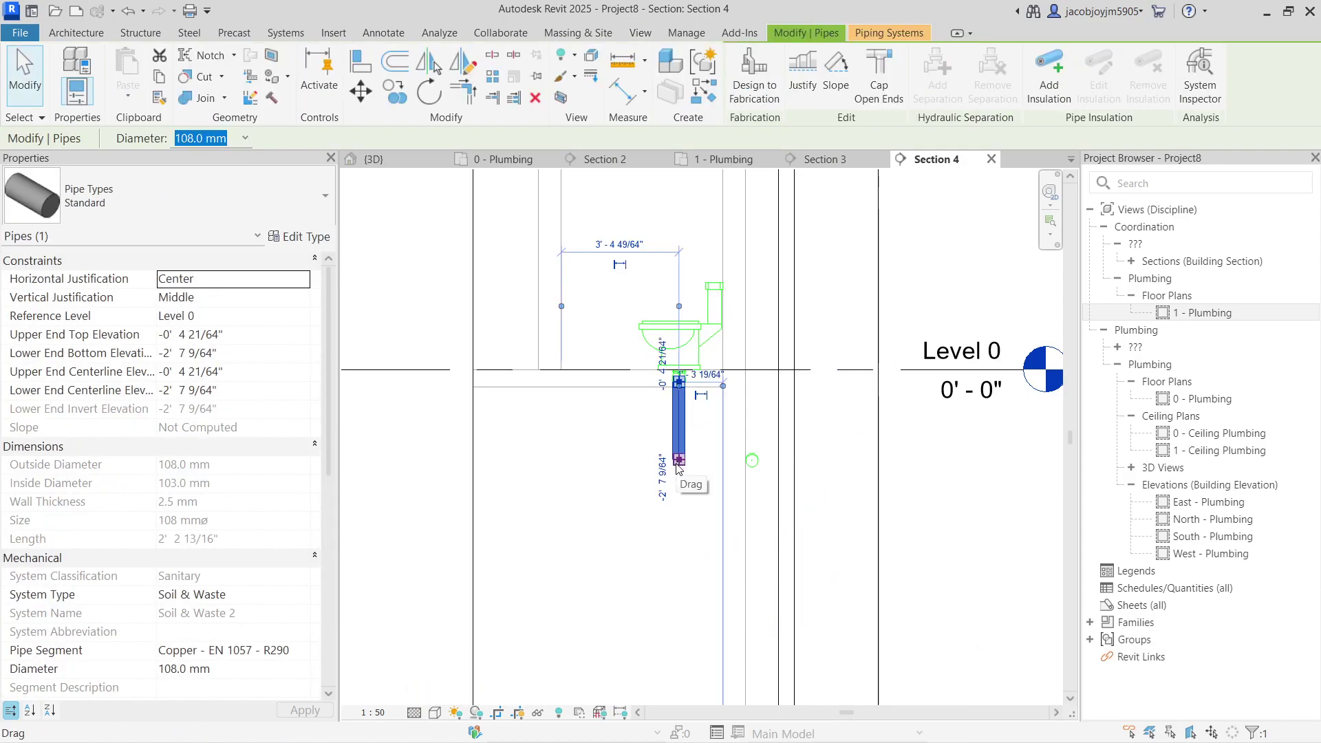
right_click(681, 462)
left_click(757, 311)
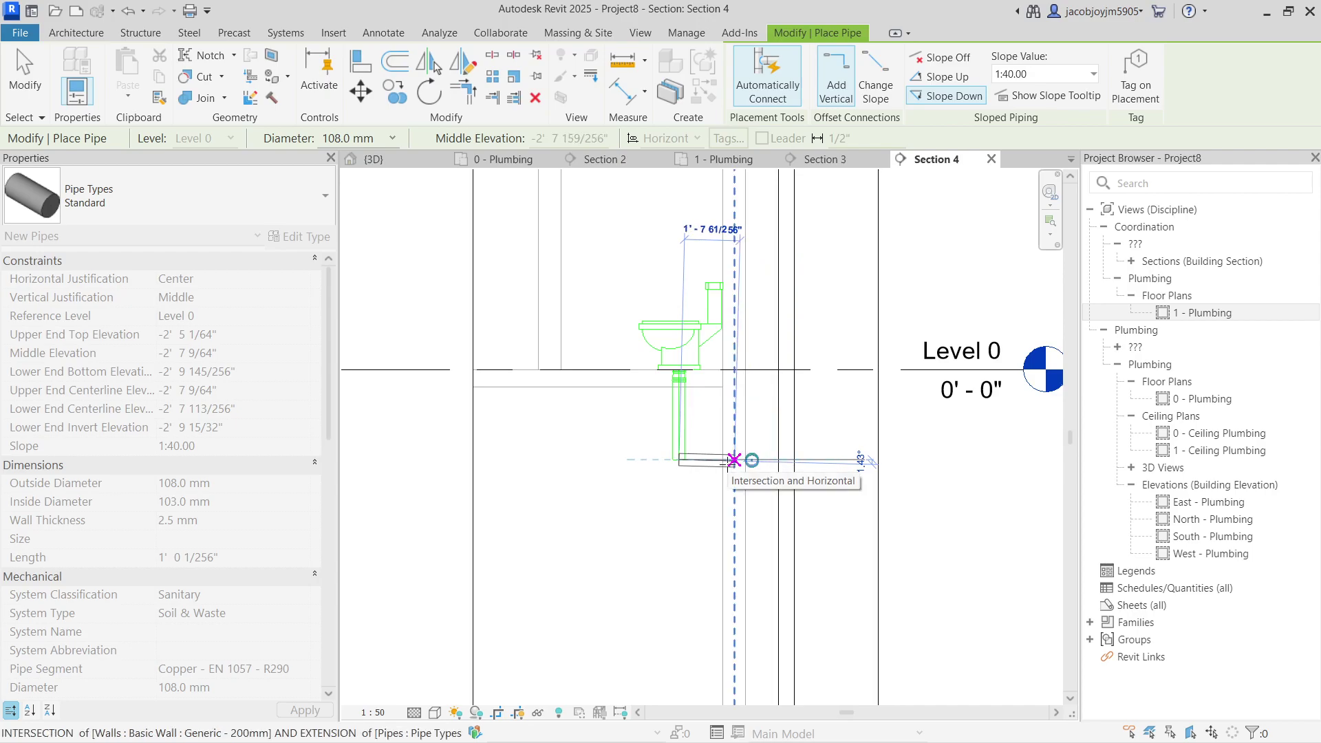
left_click(734, 460)
key("Escape")
key("Escape")
- Raise the sloped branch pipe to a centerline about 1' 1" below Level 0, shortening the vertical pipe above it
scroll(709, 461, "up", 3)
left_click(713, 456)
left_click_drag(713, 456, 716, 364)
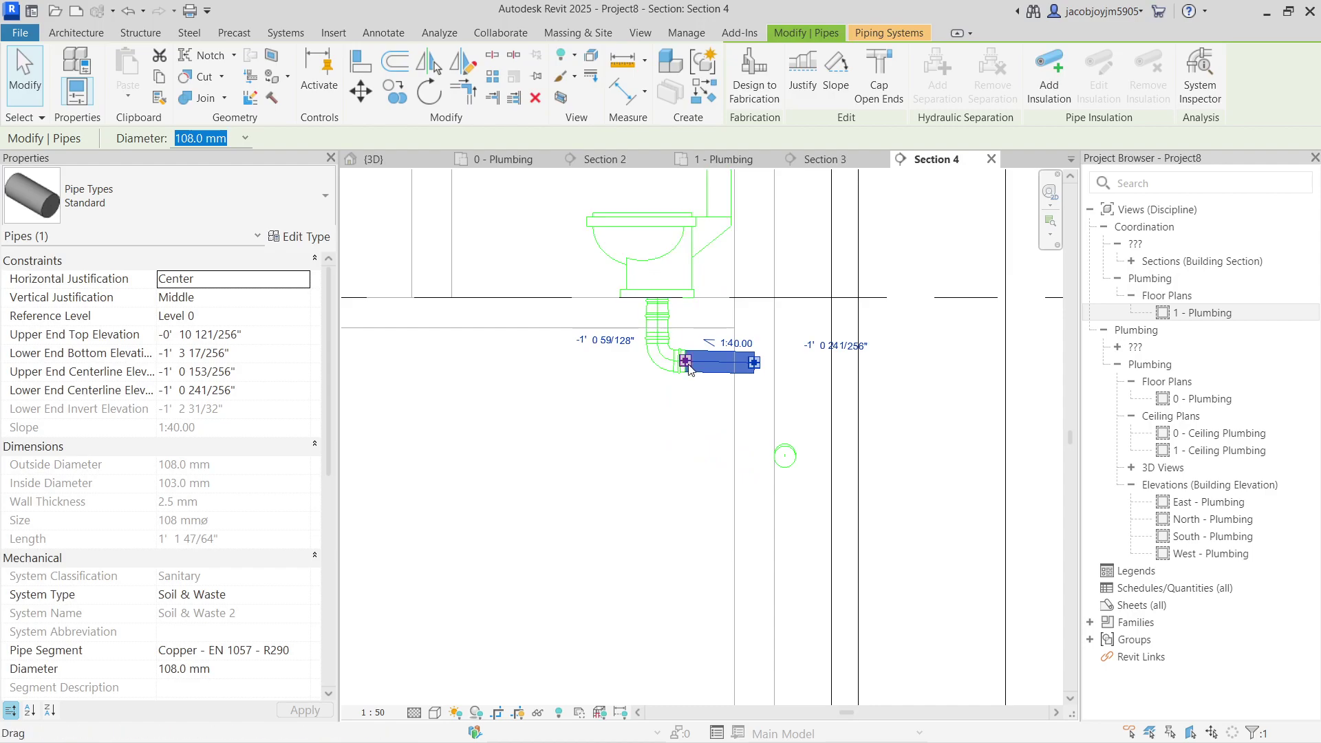
key("Escape")
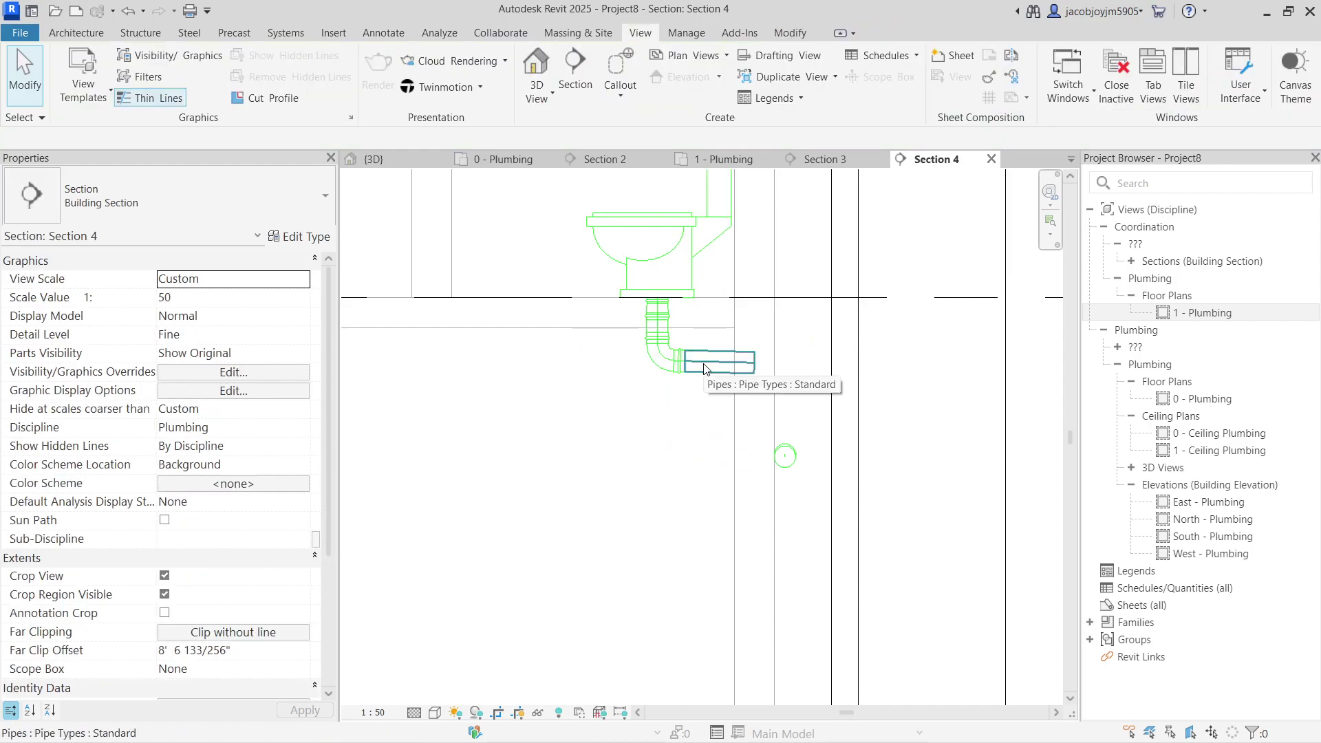
- Try to extend the sloped branch pipe's open end until it lies directly above the main drain, and undo the change
left_click(746, 372)
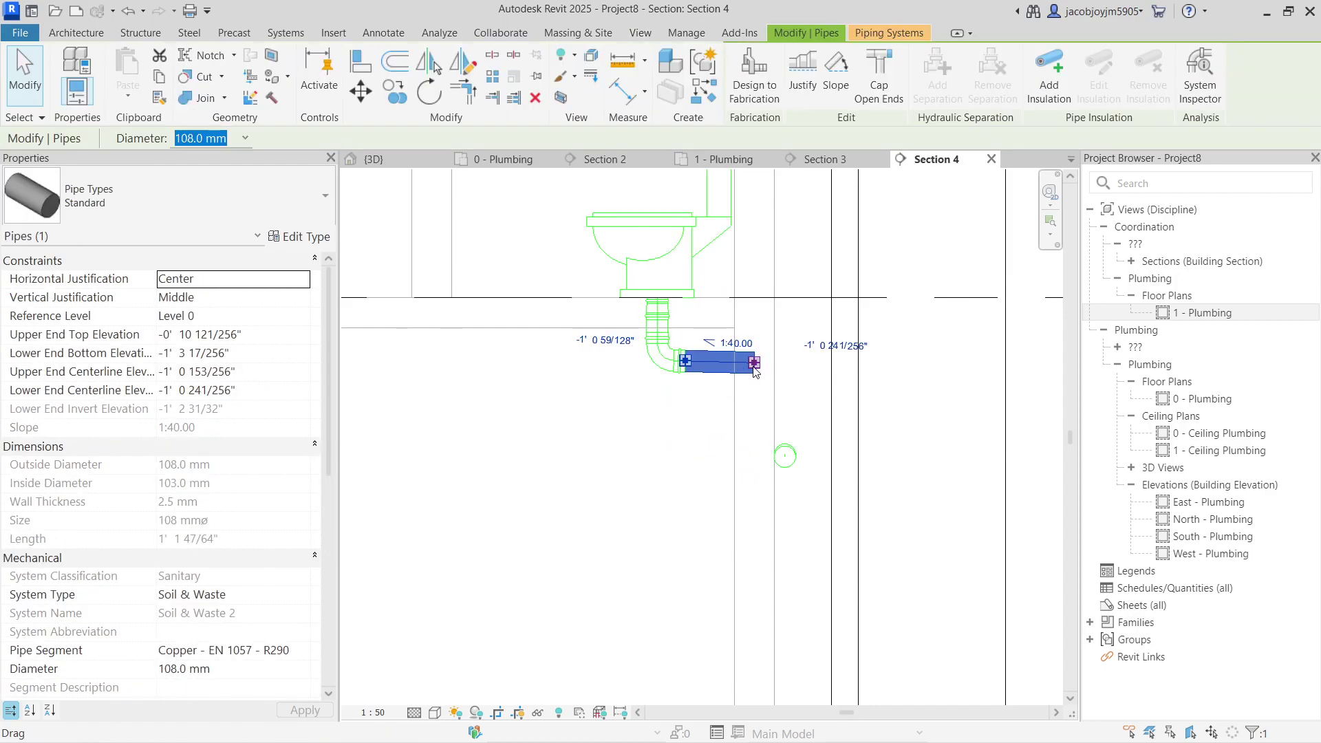
right_click(755, 372)
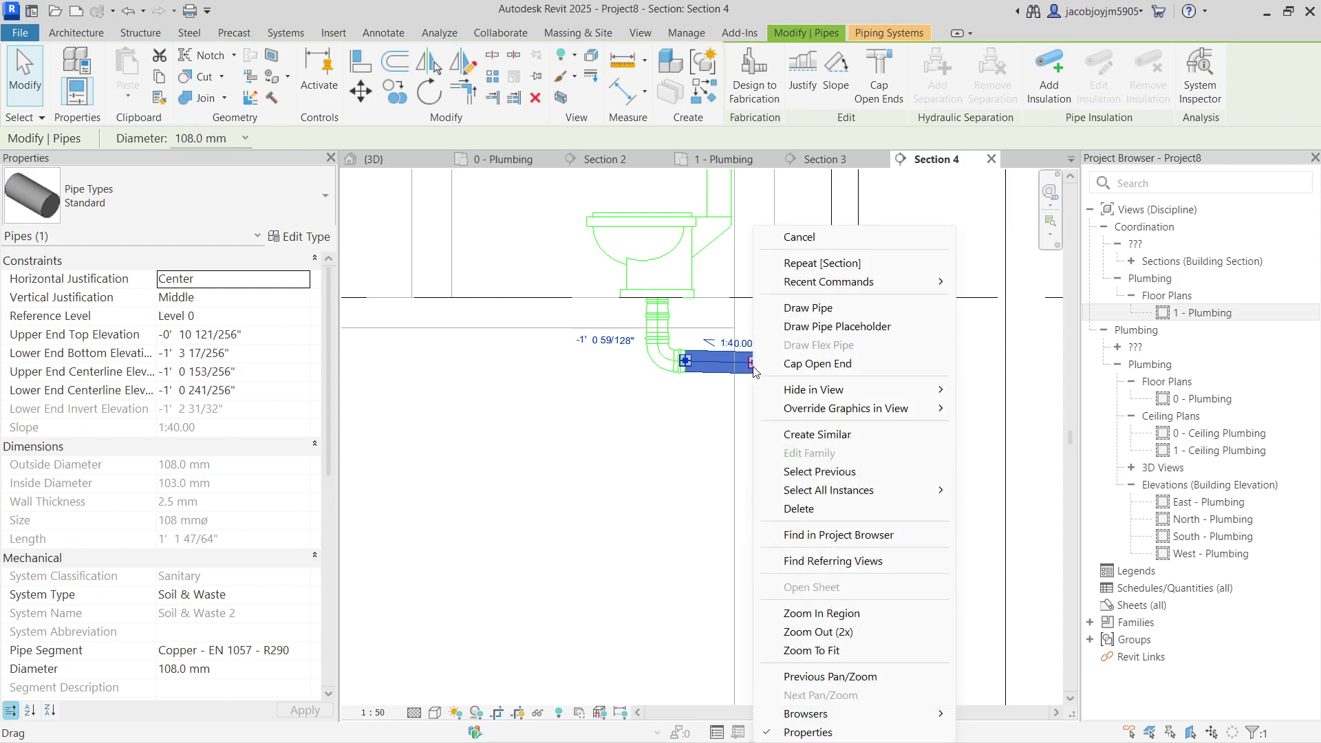
key("Escape")
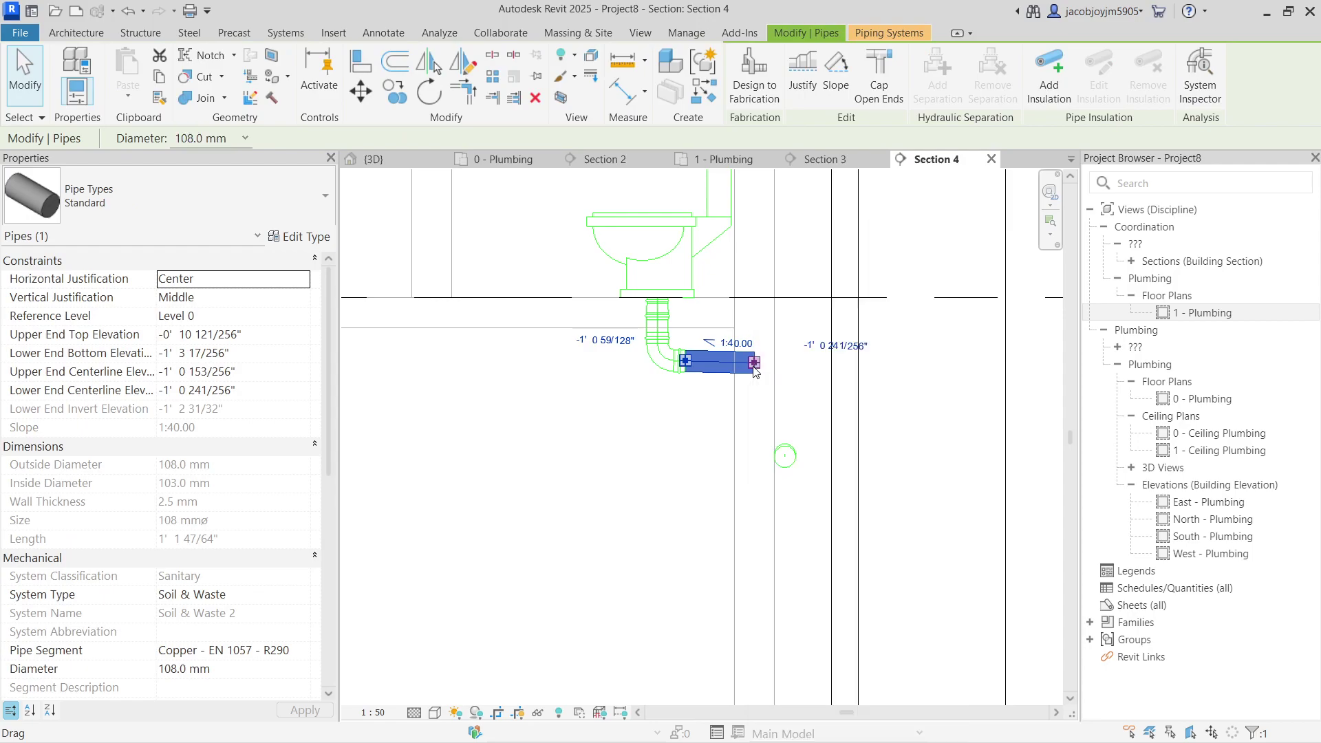
left_click_drag(757, 371, 785, 370)
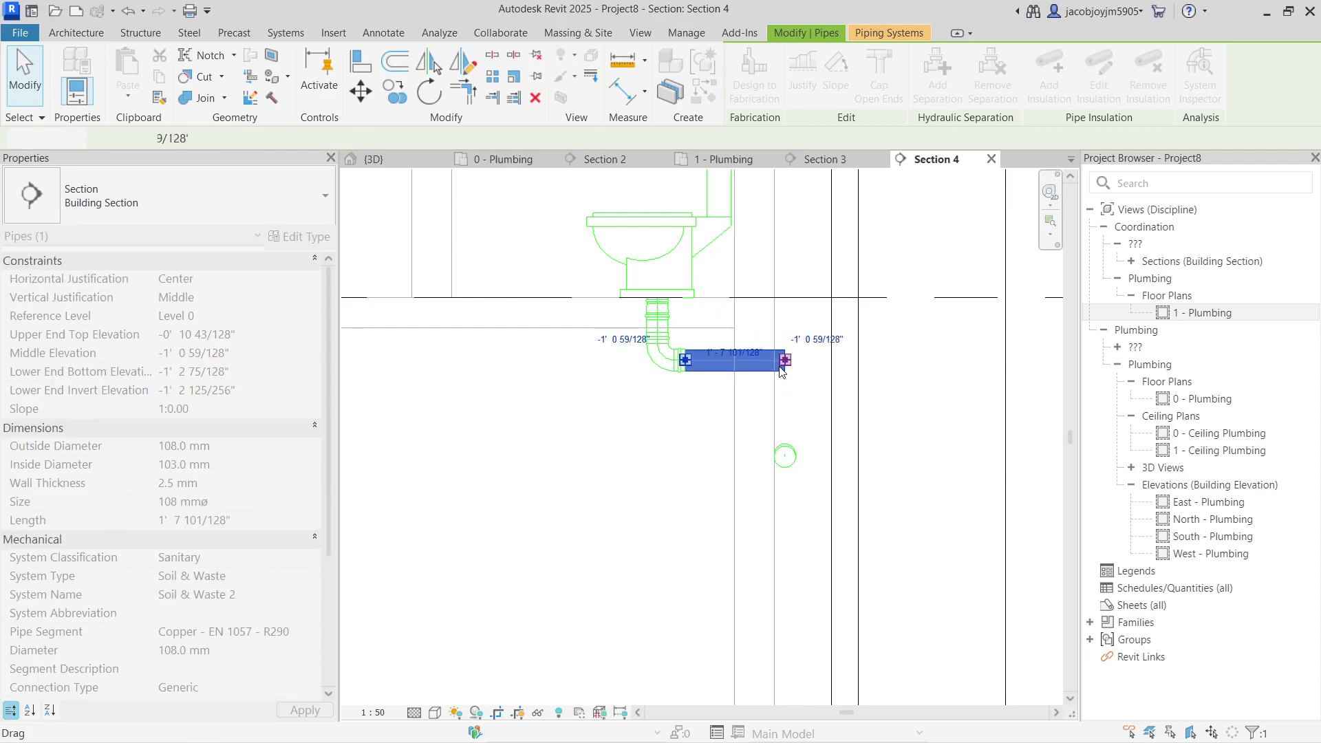
key("Escape")
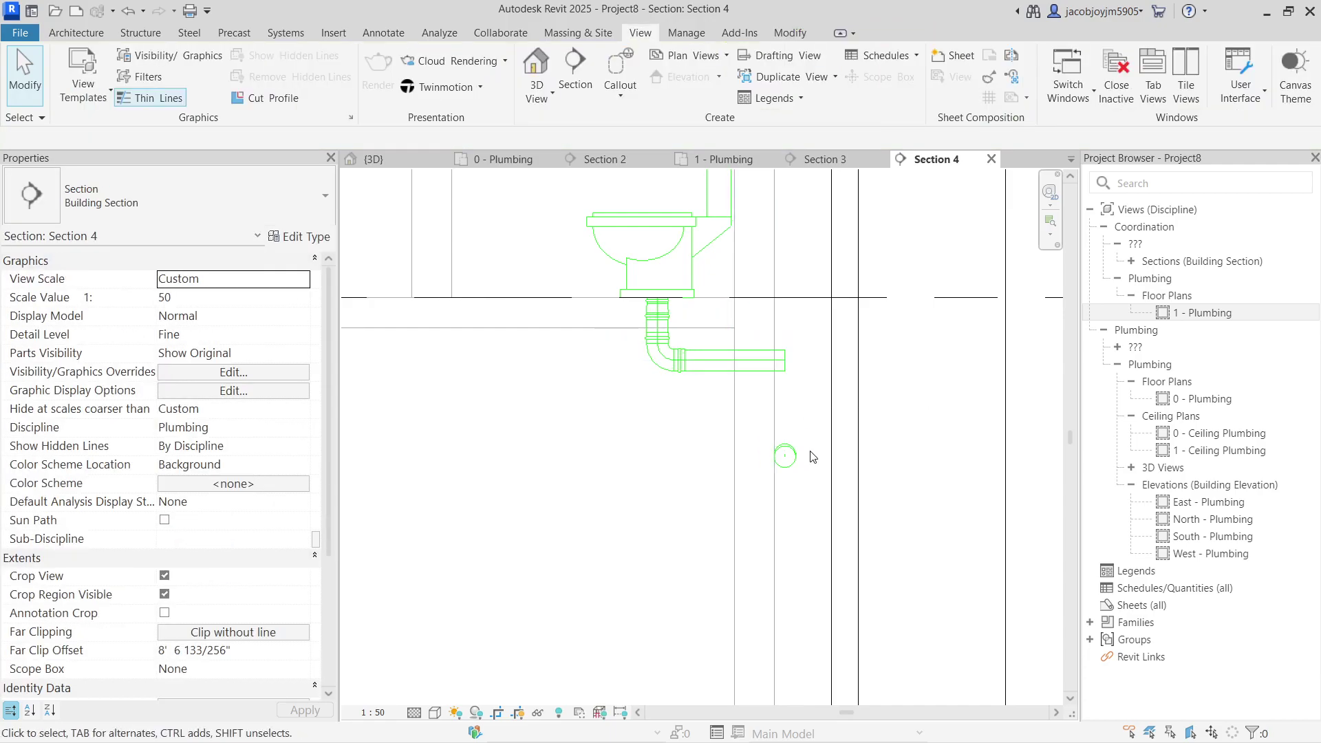
key("ctrl+z")
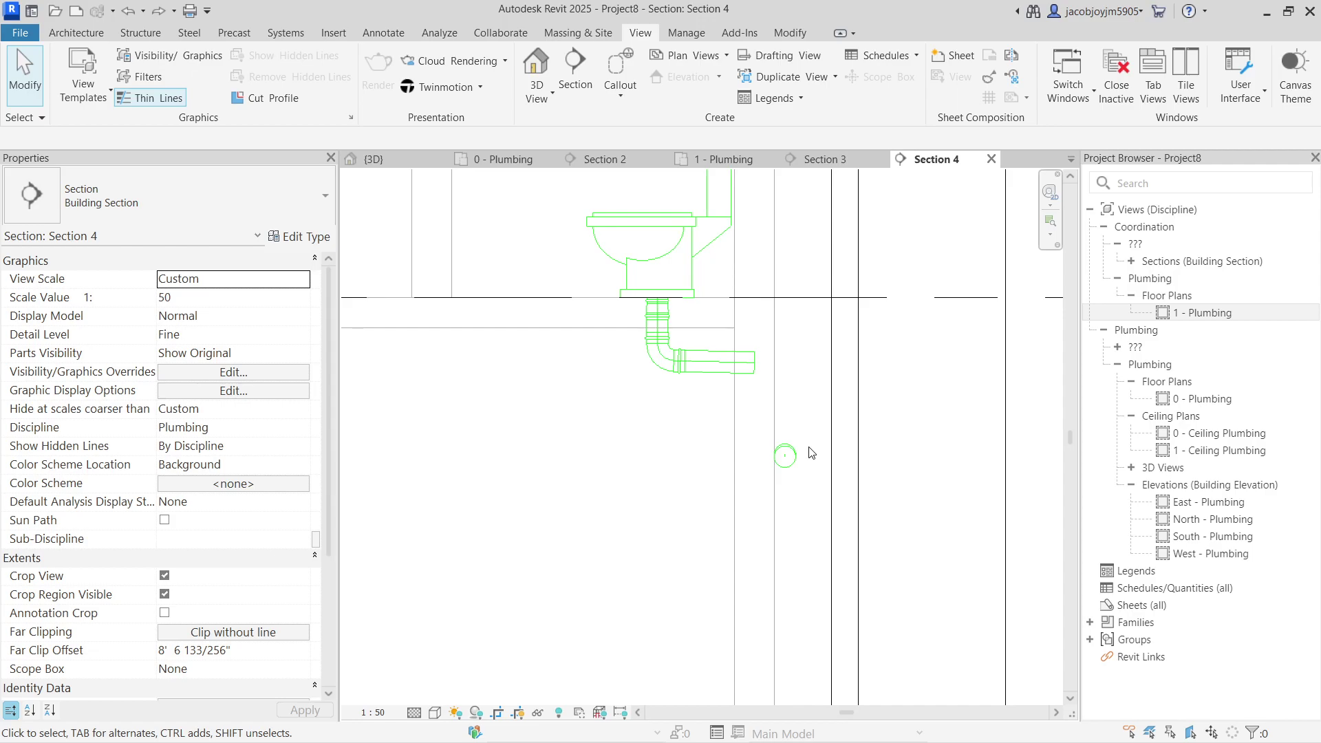
left_click(743, 362)
mouse_move(767, 361)
left_mouse_down()
mouse_move(785, 360)
mouse_move(755, 359)
mouse_move(767, 371)
left_mouse_up()
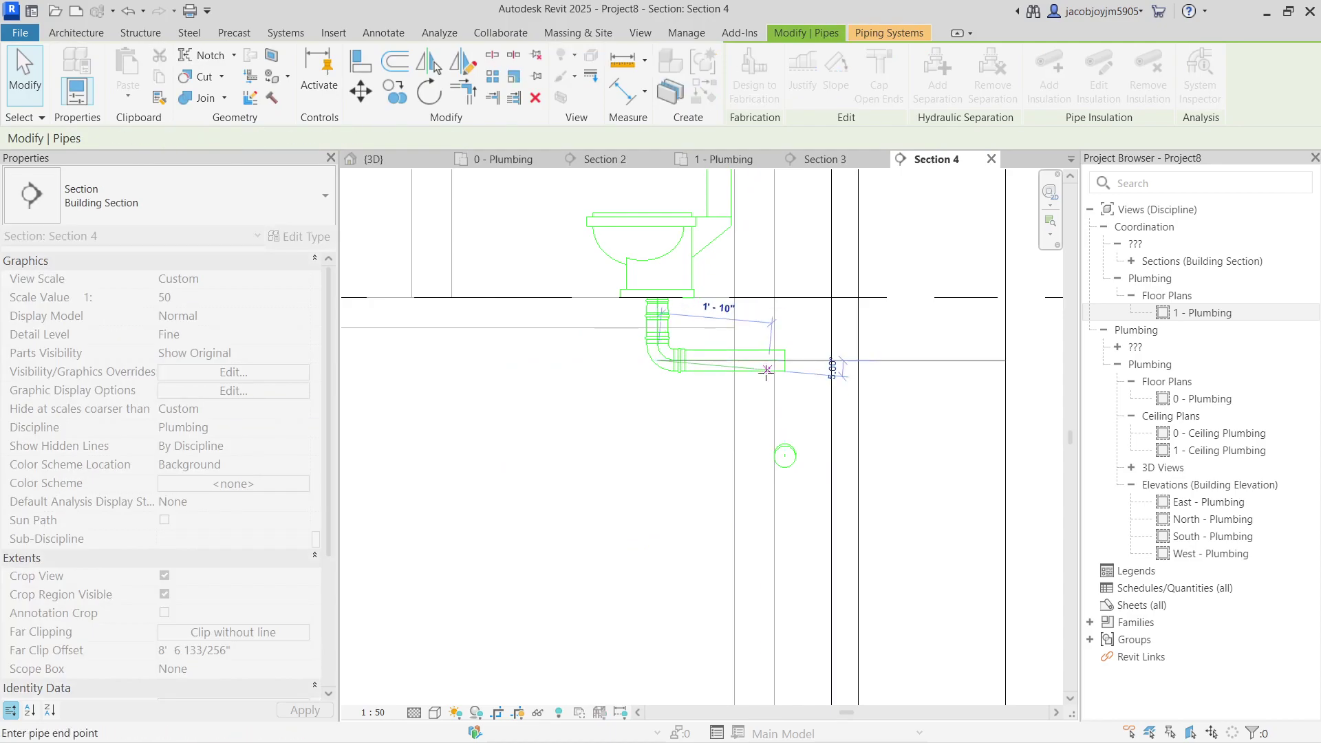
key("Escape")
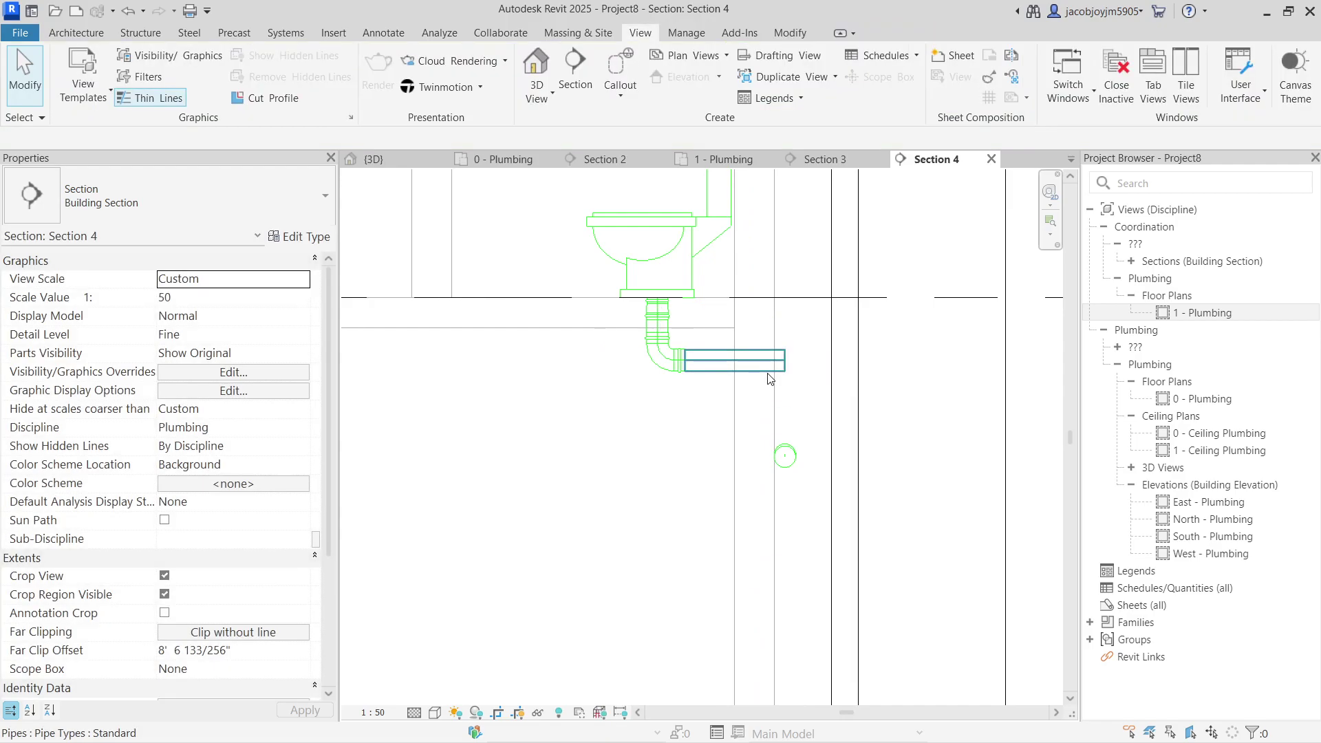
left_click_drag(768, 372, 734, 374)
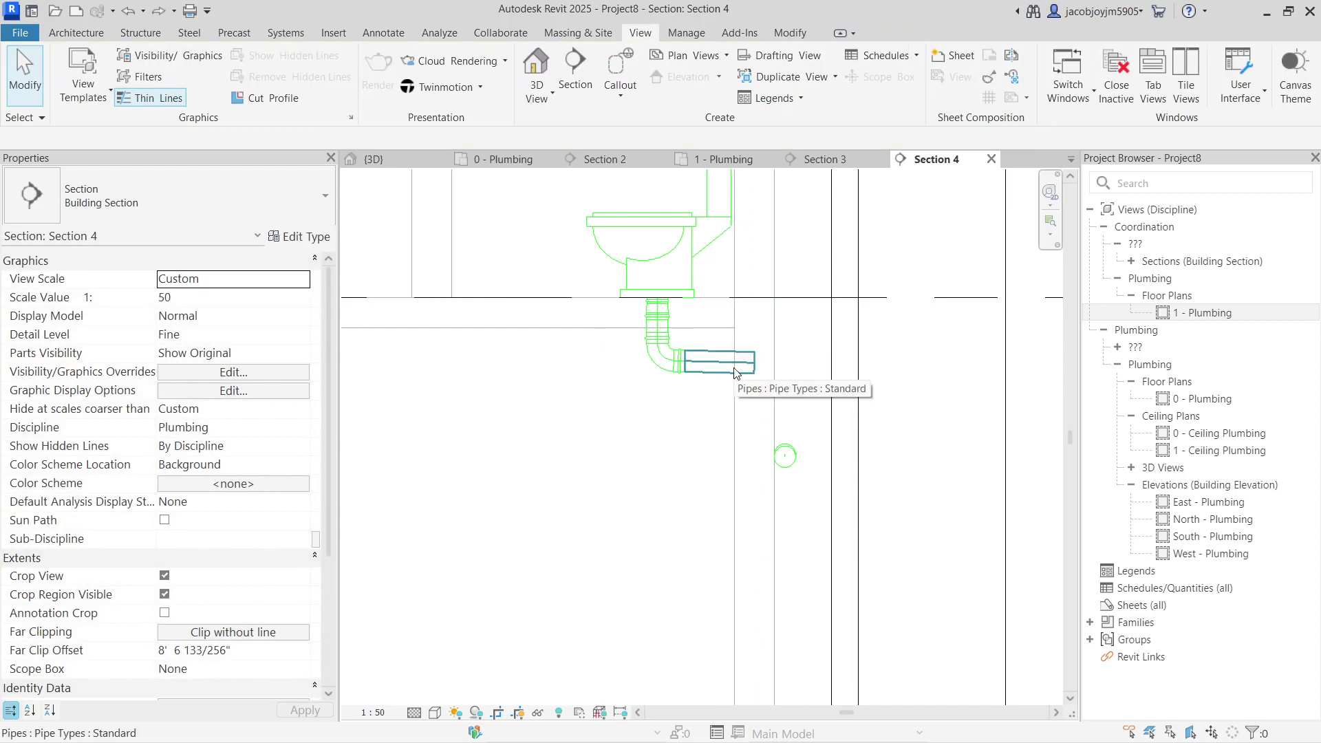
- Check the branch pipe's open end against the main drain in the 0 - Plumbing floor plan, and open the section running along the drain
scroll(736, 372, "down", 8)
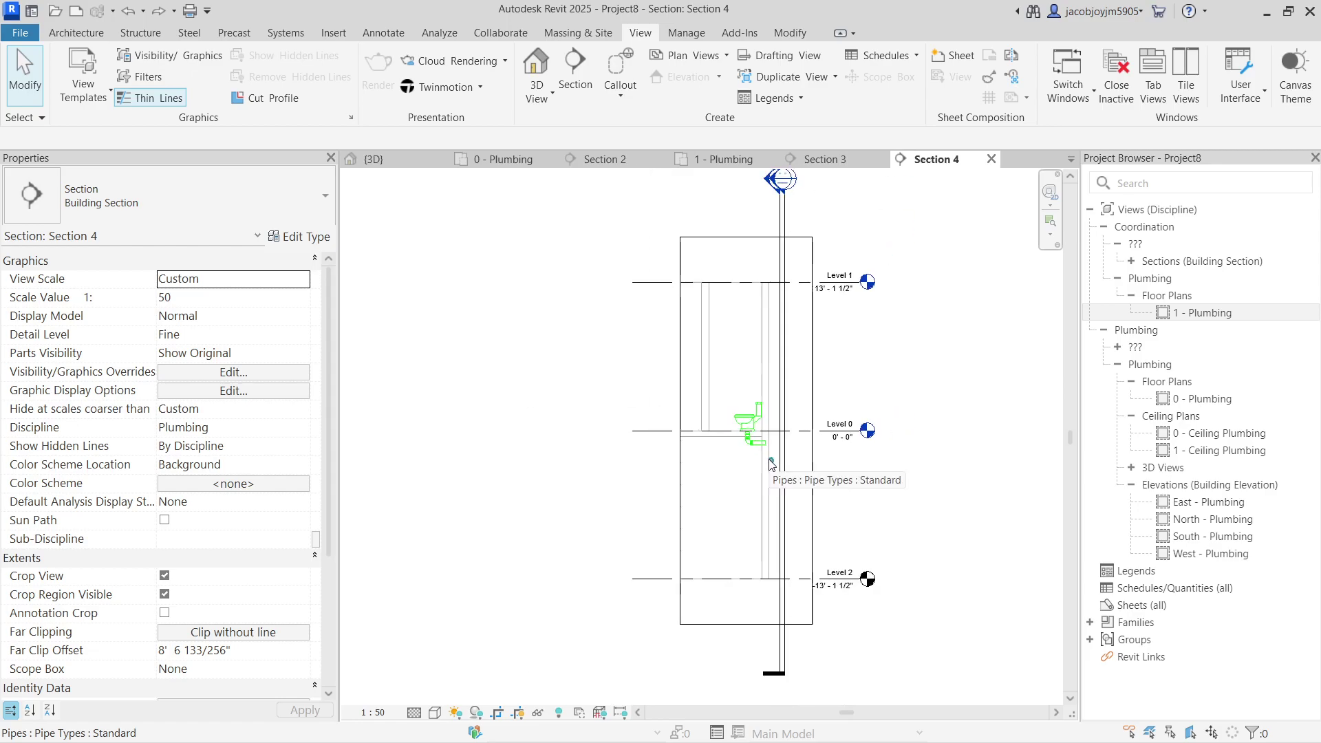
left_click(504, 159)
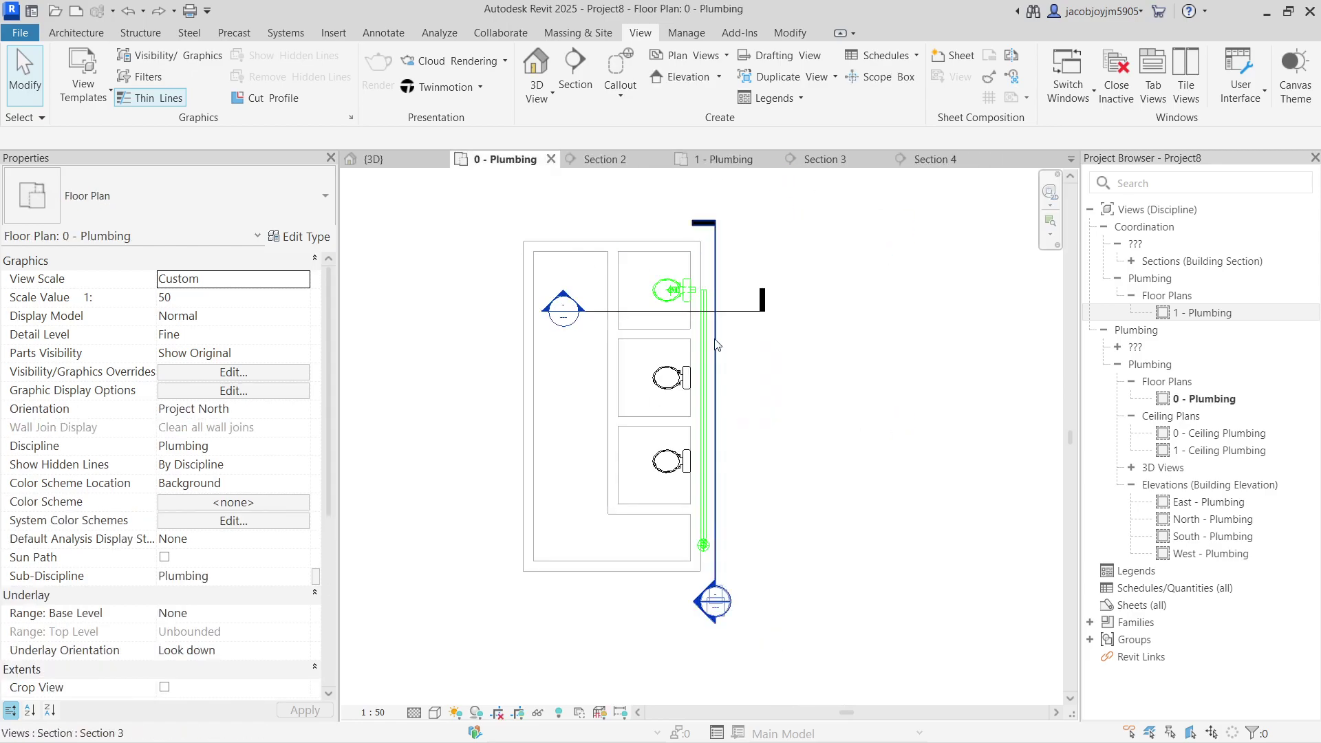
scroll(695, 289, "up", 5)
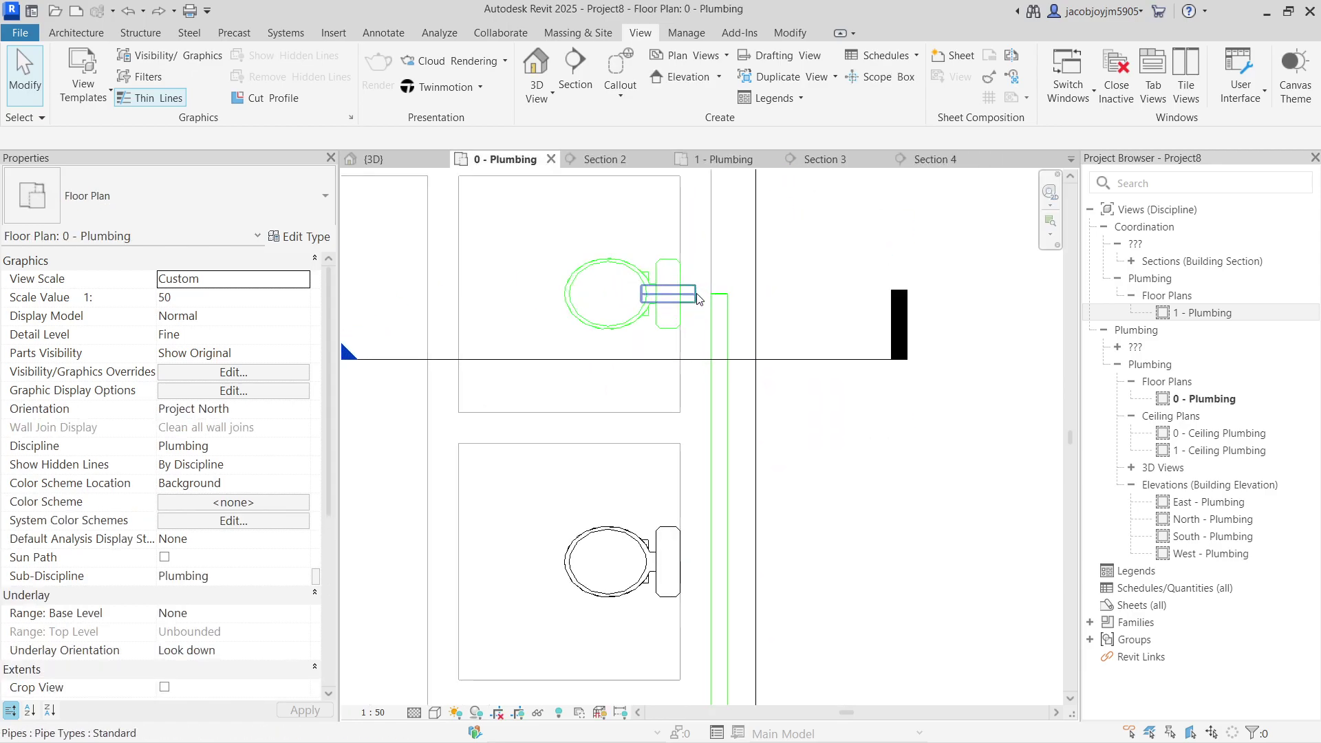
left_click(696, 291)
left_click(756, 248)
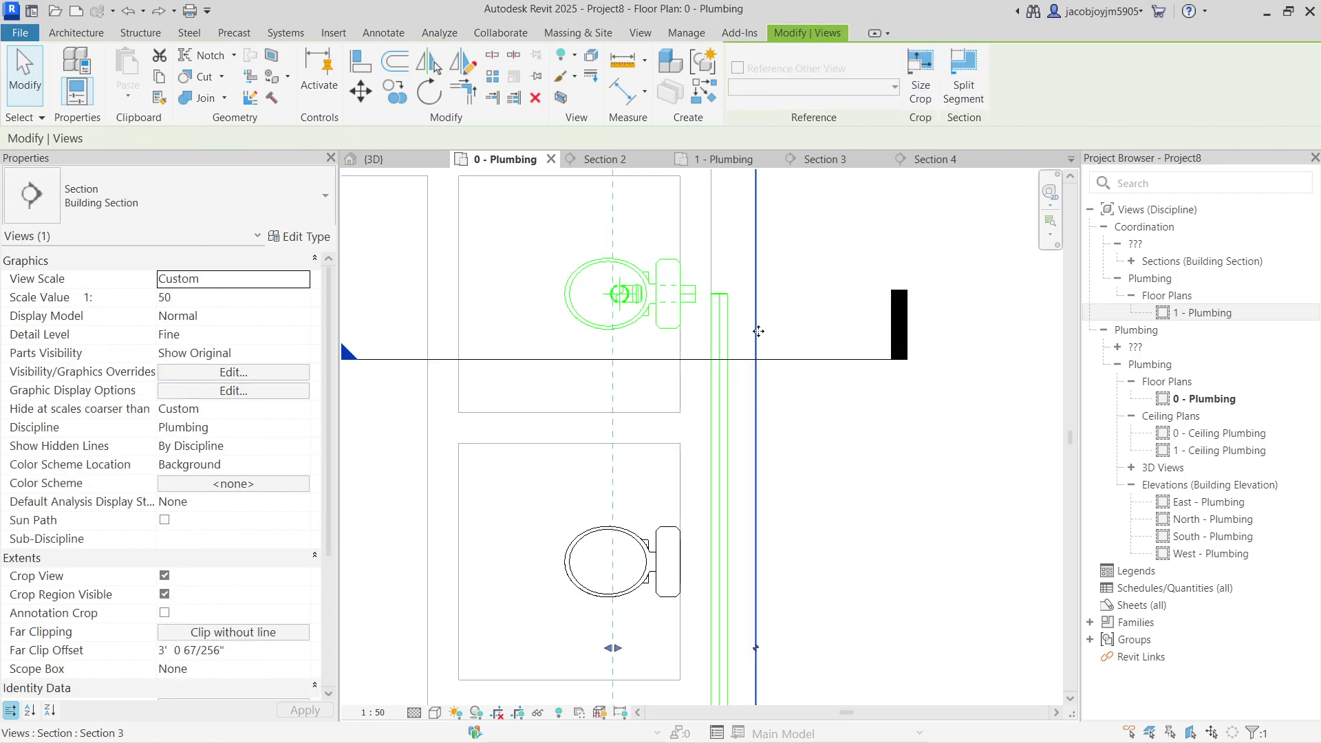
right_click(757, 237)
left_click(815, 337)
scroll(853, 364, "up", 4)
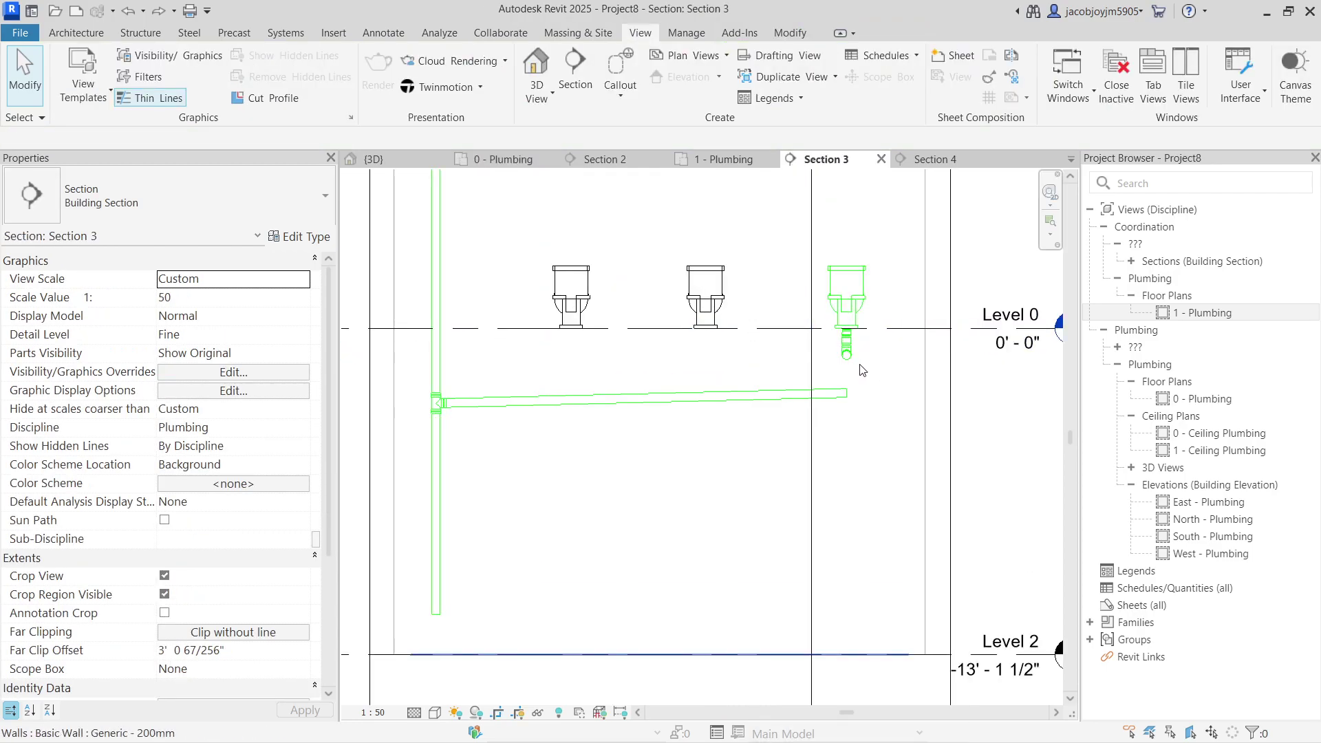
- Try to draw an angled pipe from the branch pipe's open end down to the main drain in the section along the drain
left_click(848, 362)
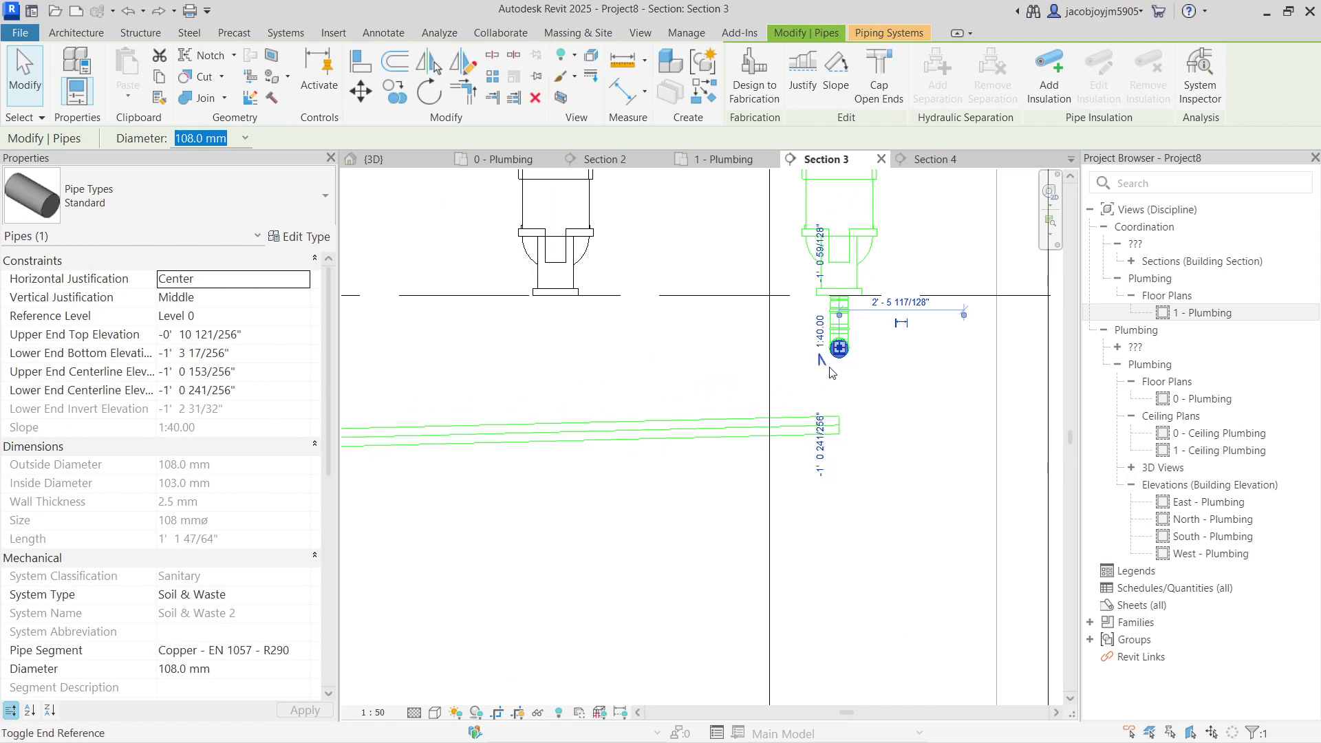
right_click(838, 354)
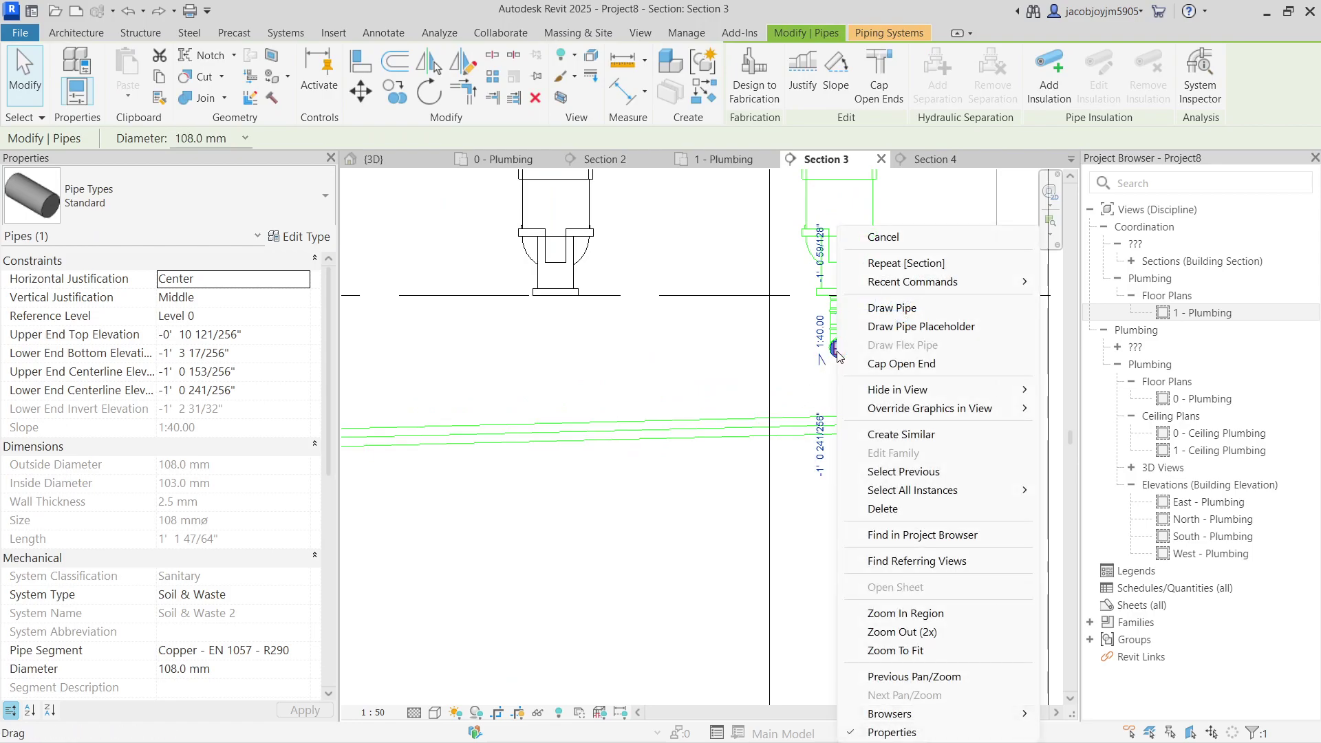
left_click(892, 308)
left_click(839, 349)
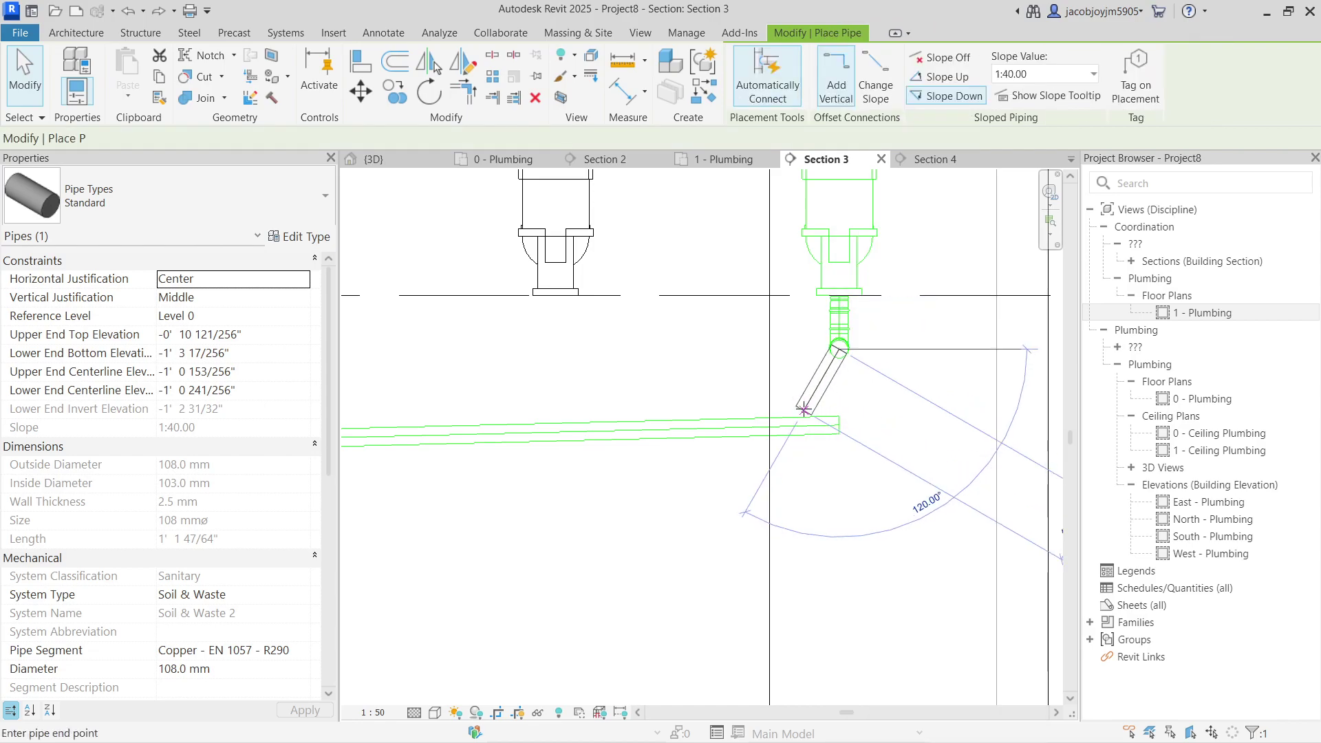
left_click(793, 428)
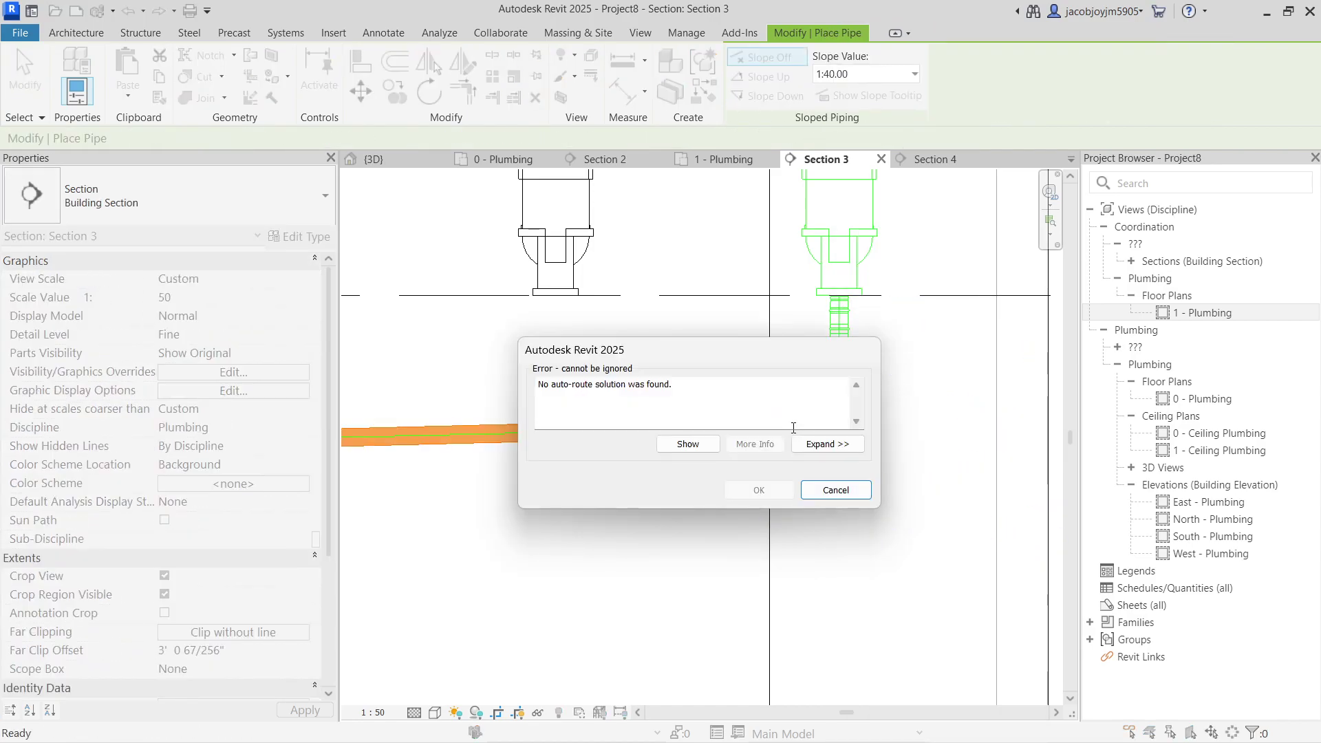
key("Escape")
key("Escape")
left_click(839, 348)
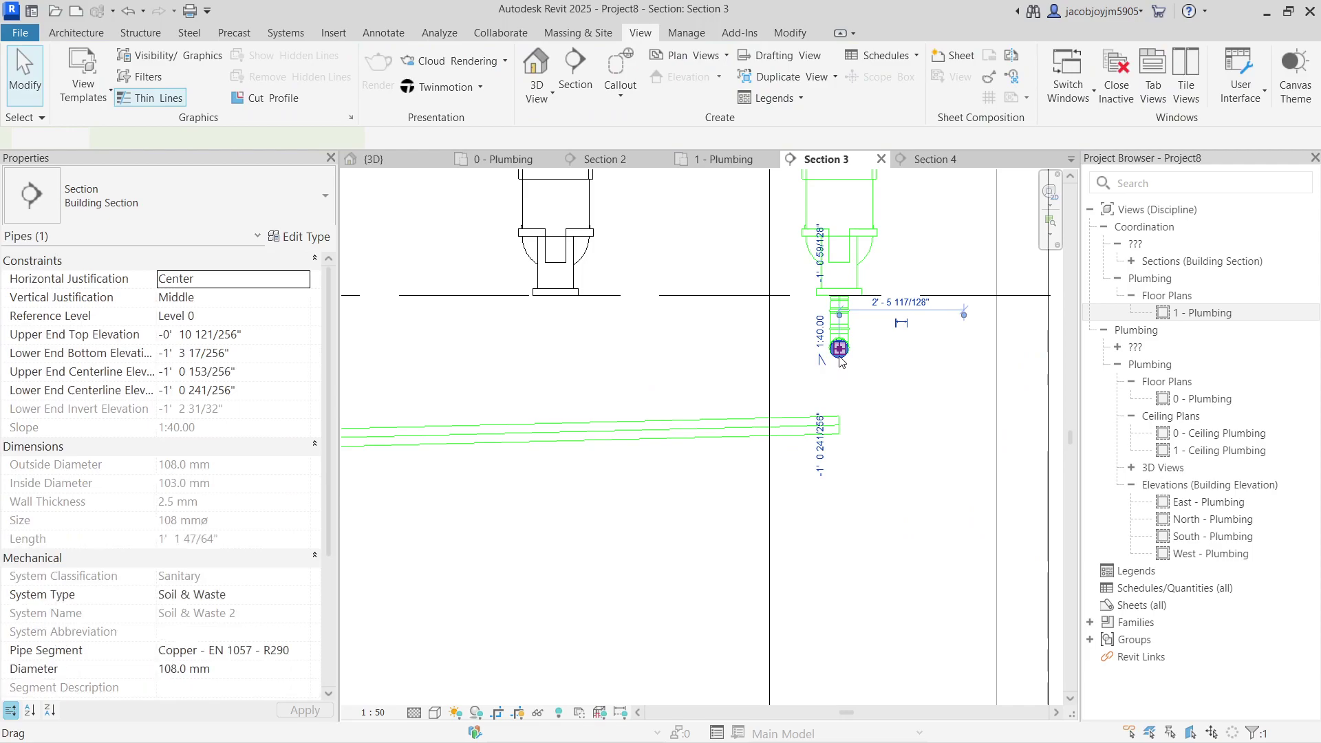
right_click(841, 362)
left_click(893, 307)
left_click(807, 417)
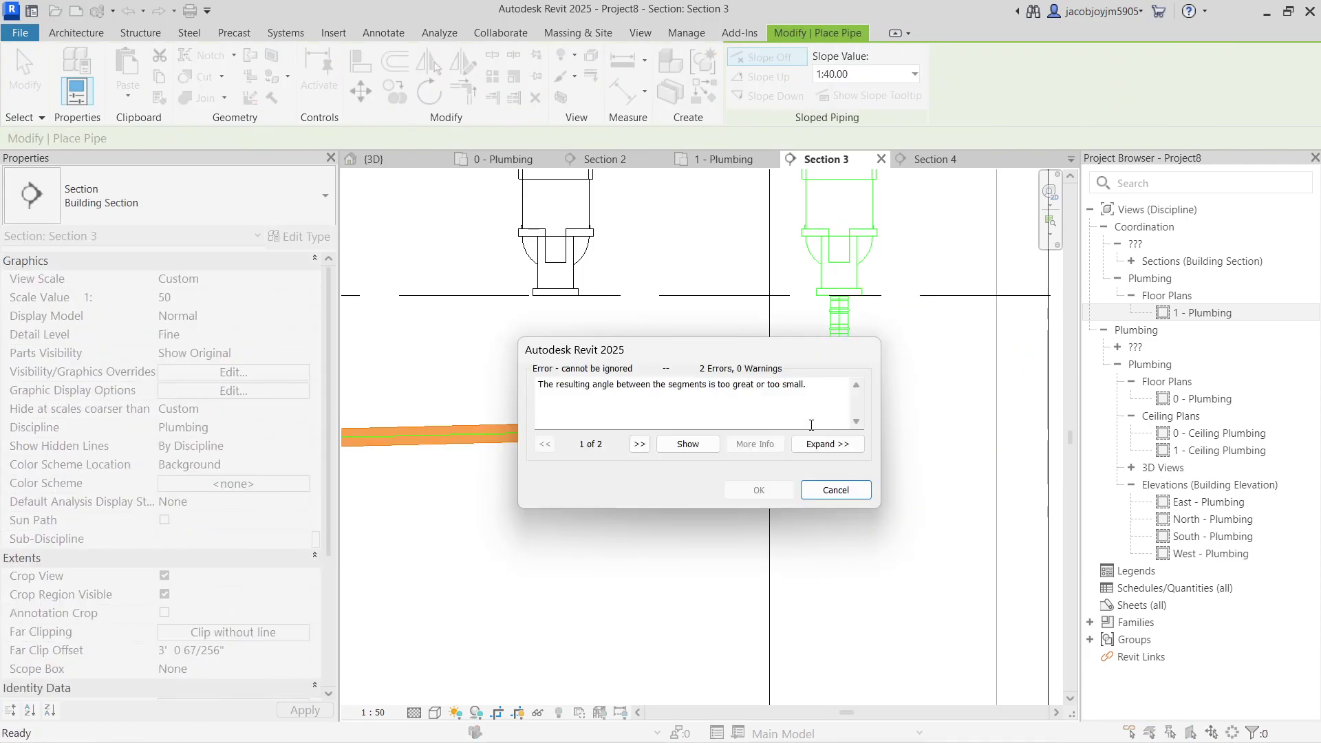
key("Escape")
key("Escape")
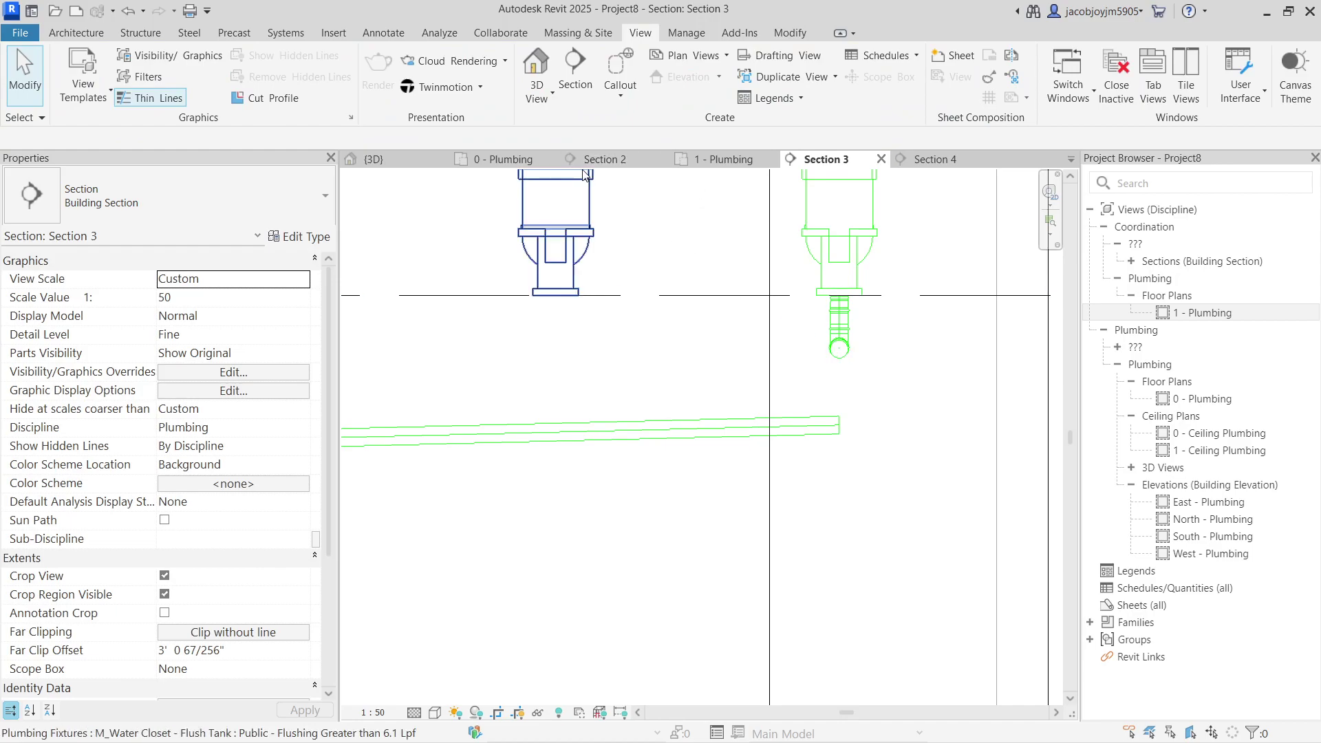
- In the section across the stall, draw a vertical 108 mm pipe from the branch pipe's open end down to just above the main drain
left_click(770, 306)
right_click(771, 307)
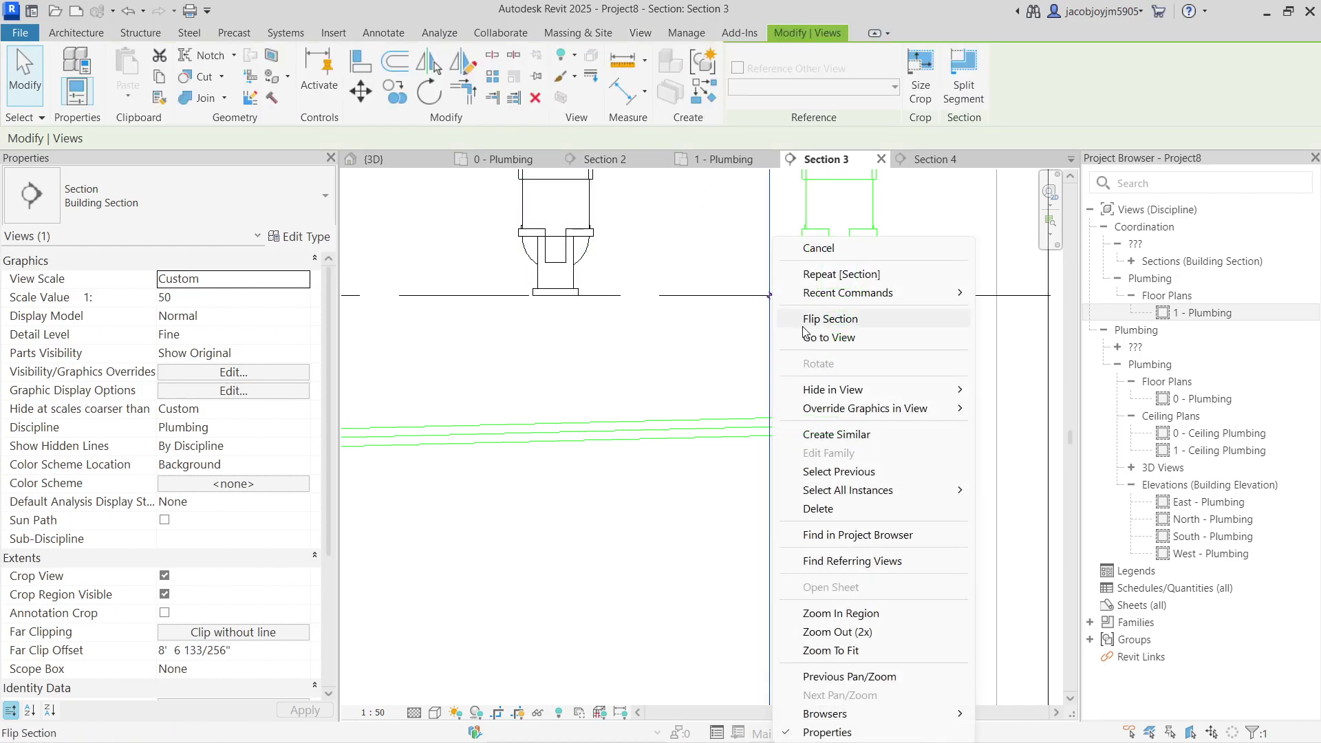
left_click(822, 331)
scroll(785, 440, "up", 5)
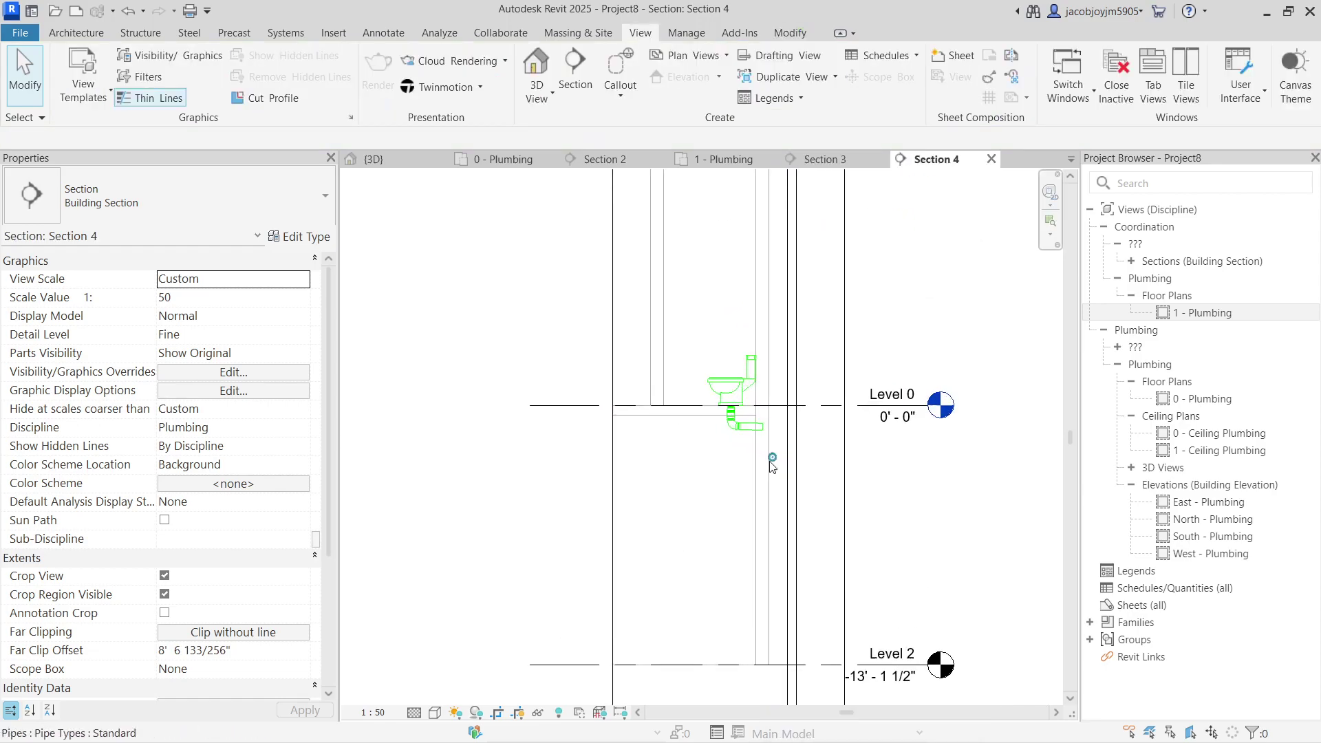
left_click(762, 415)
right_click(763, 415)
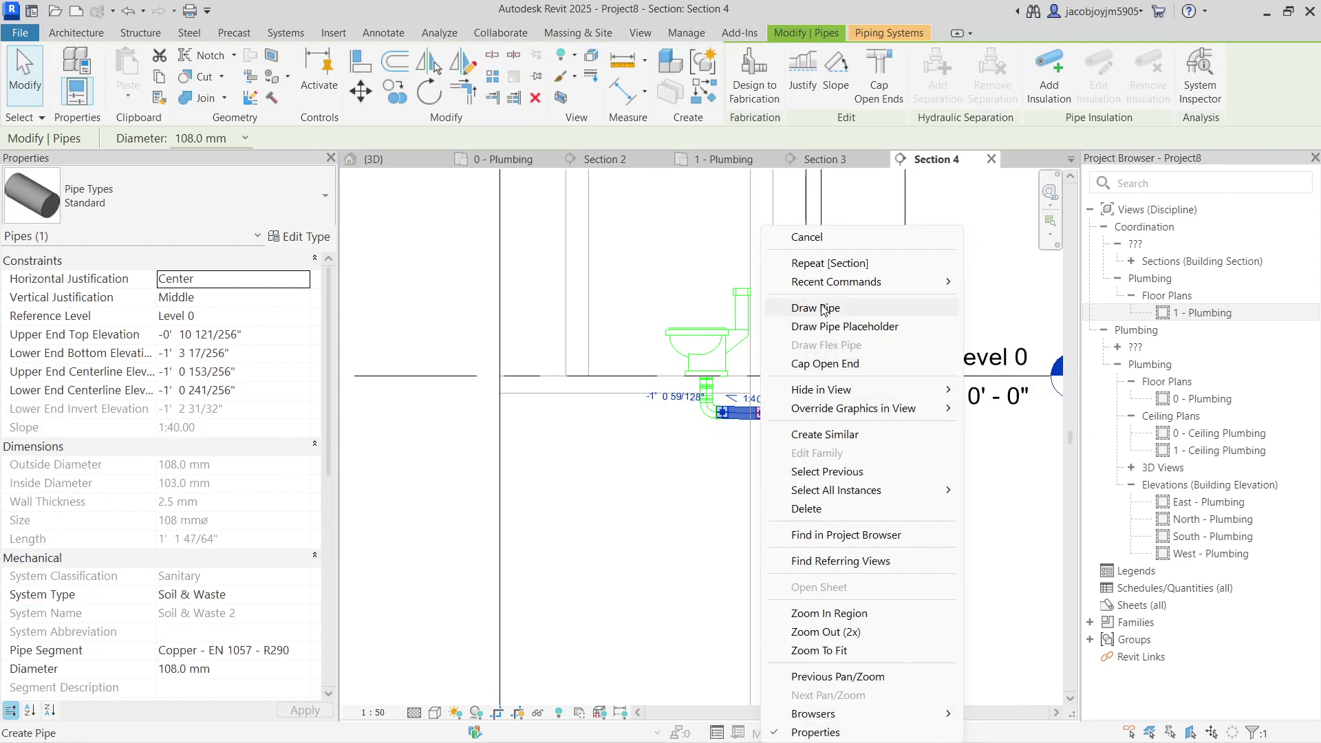
left_click(895, 222)
scroll(760, 459, "up", 1)
left_click(758, 459)
key("Escape")
key("Escape")
scroll(770, 452, "down", 1)
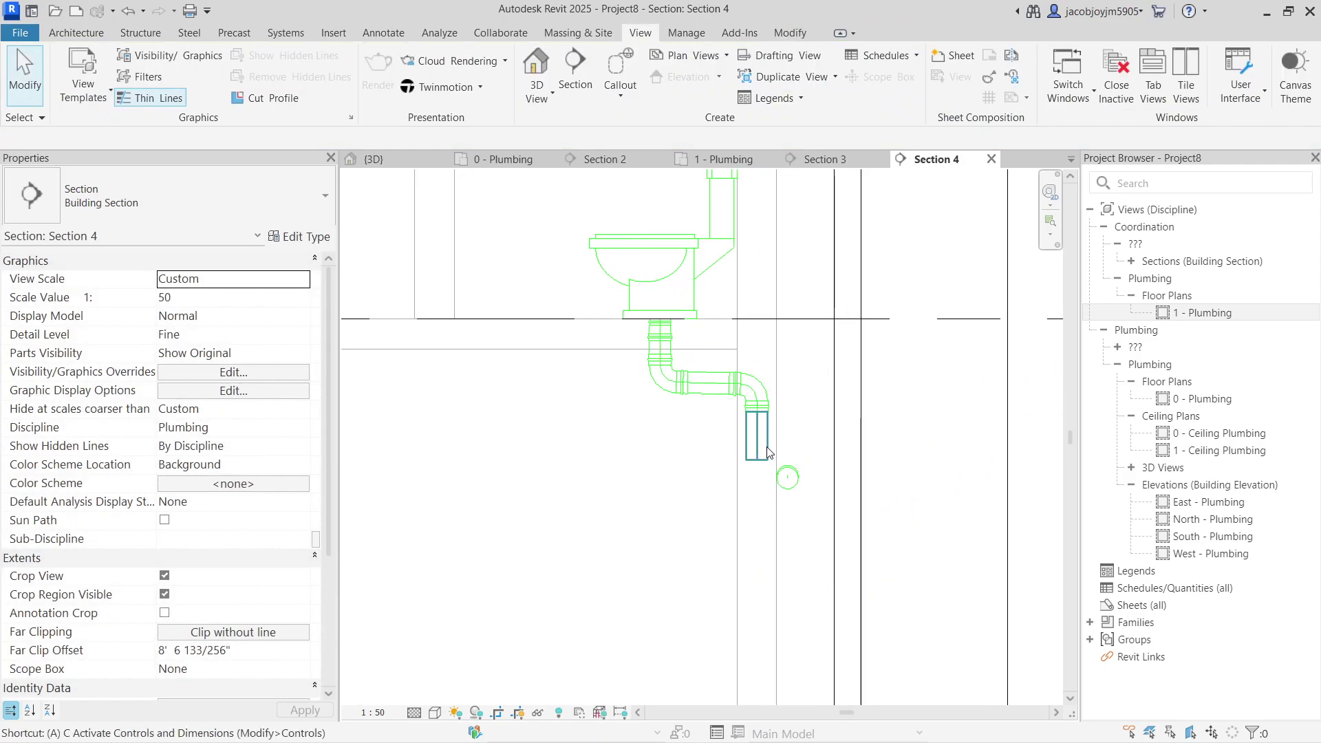
- Align the new vertical pipe with the main drain so that it sits directly above it
key("l")
left_click(792, 484)
left_click(766, 439)
key("Escape")
key("Escape")
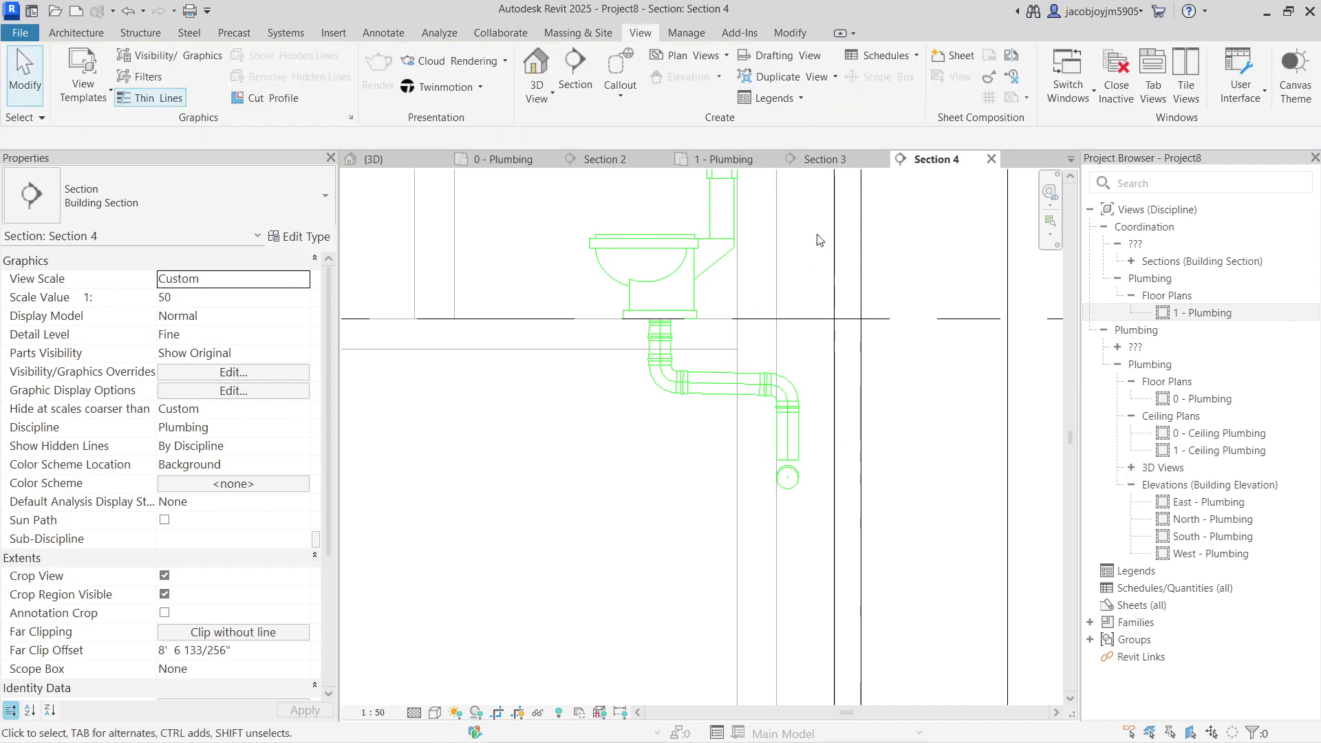
- In Section 3, pull the vertical pipe's lower end diagonally toward the stack and connect it to the main drain with a tee
left_click(828, 159)
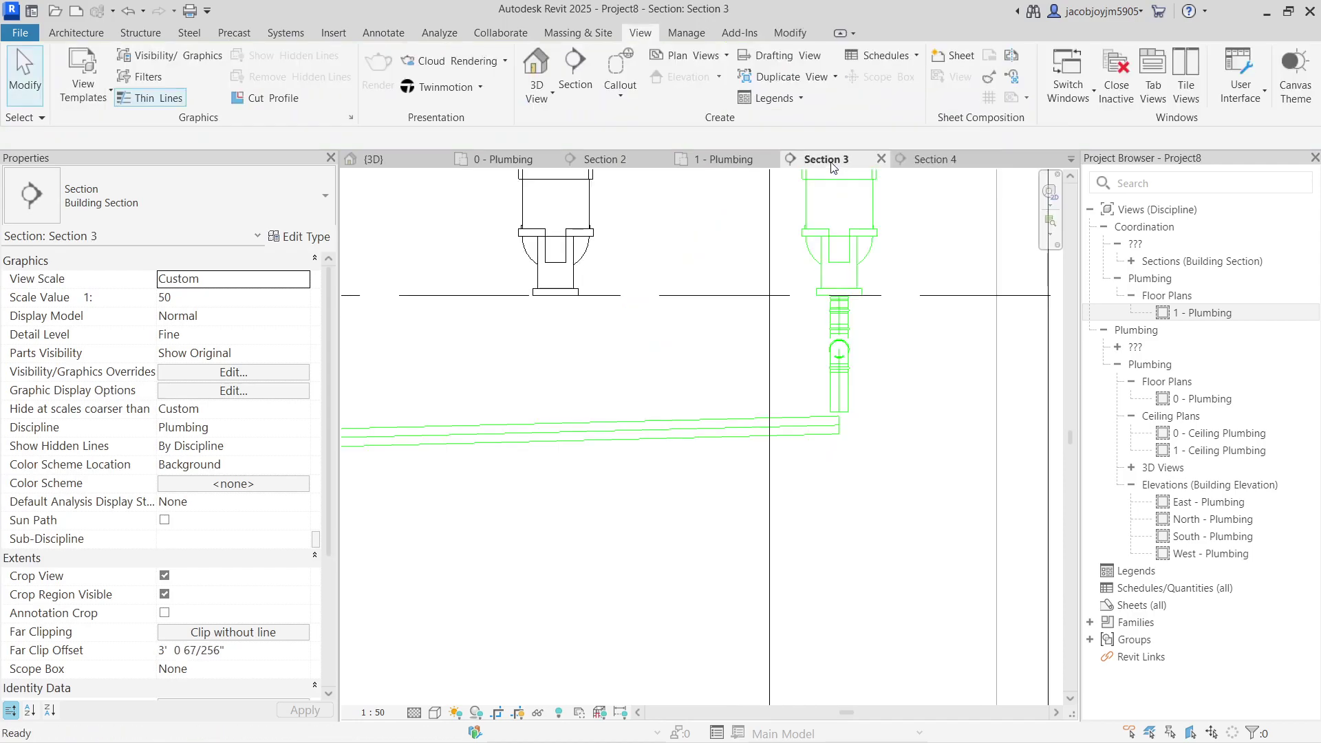
left_click(851, 399)
scroll(853, 399, "up", 1)
left_click_drag(840, 412, 794, 430)
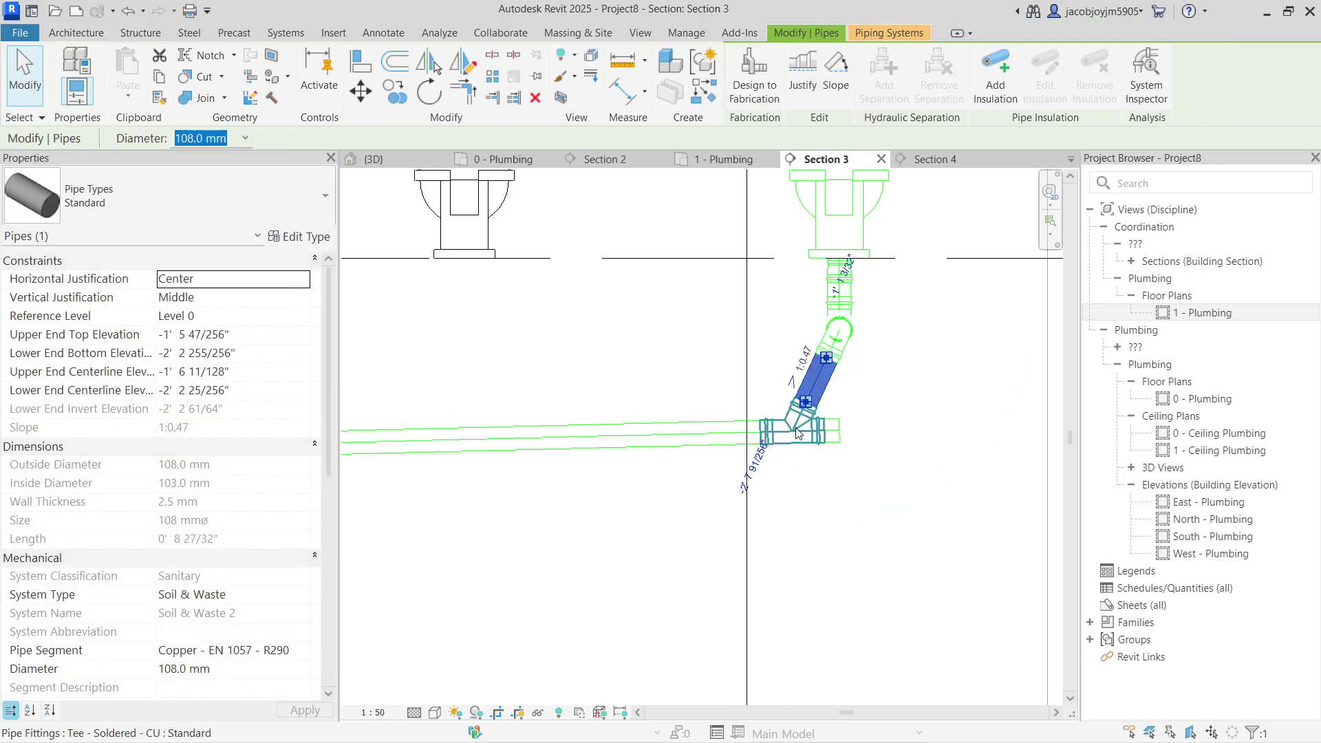
key("Escape")
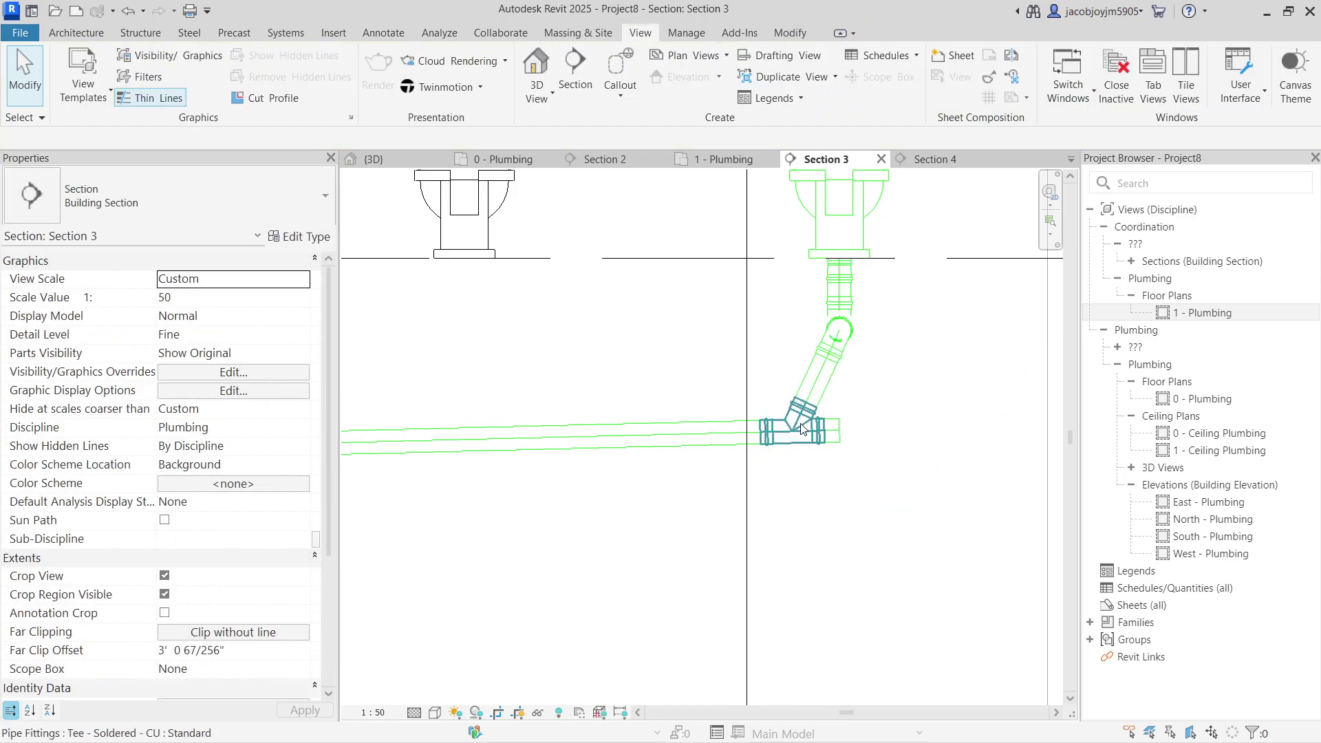
- Examine the water closet's angled connection to the sloped drain in the 3D view
left_click(536, 68)
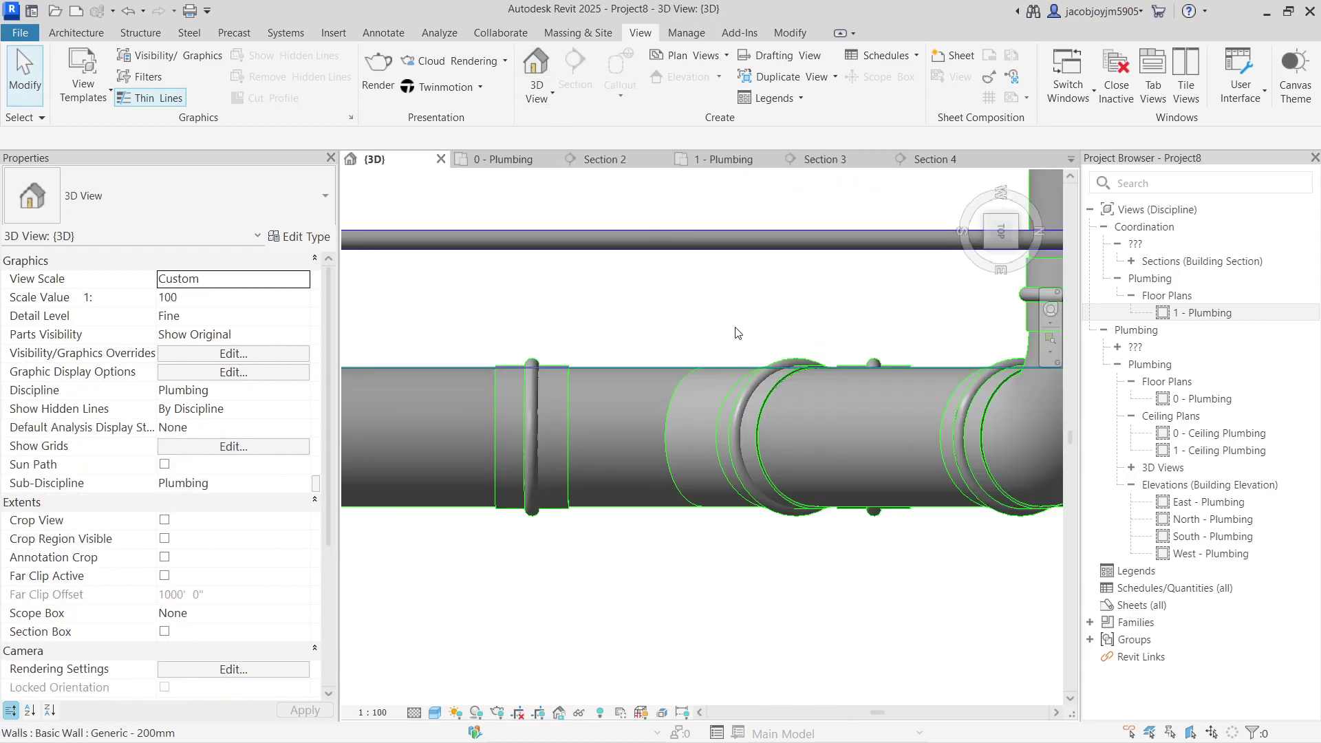
scroll(824, 404, "down", 3)
scroll(824, 404, "down", 4)
middle_click_drag(824, 404, 640, 345, "shift")
scroll(640, 344, "up", 10)
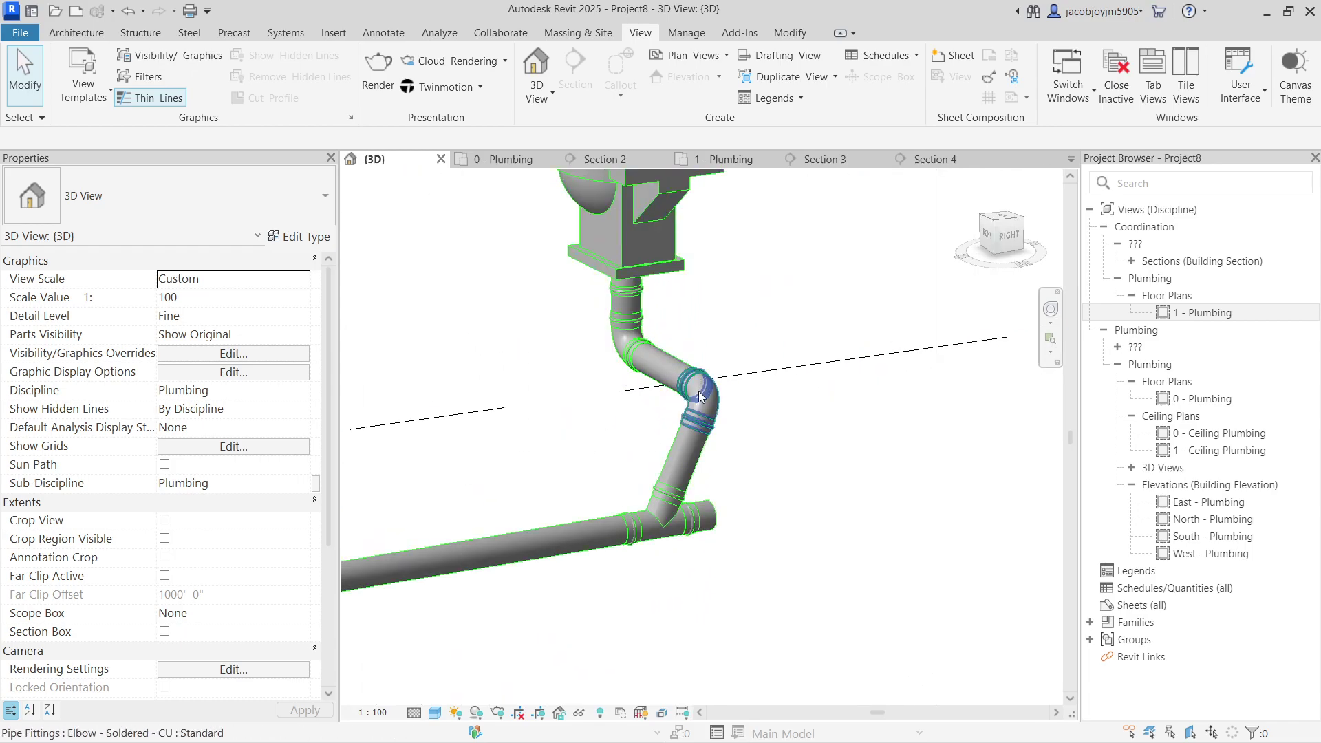
scroll(666, 511, "down", 5)
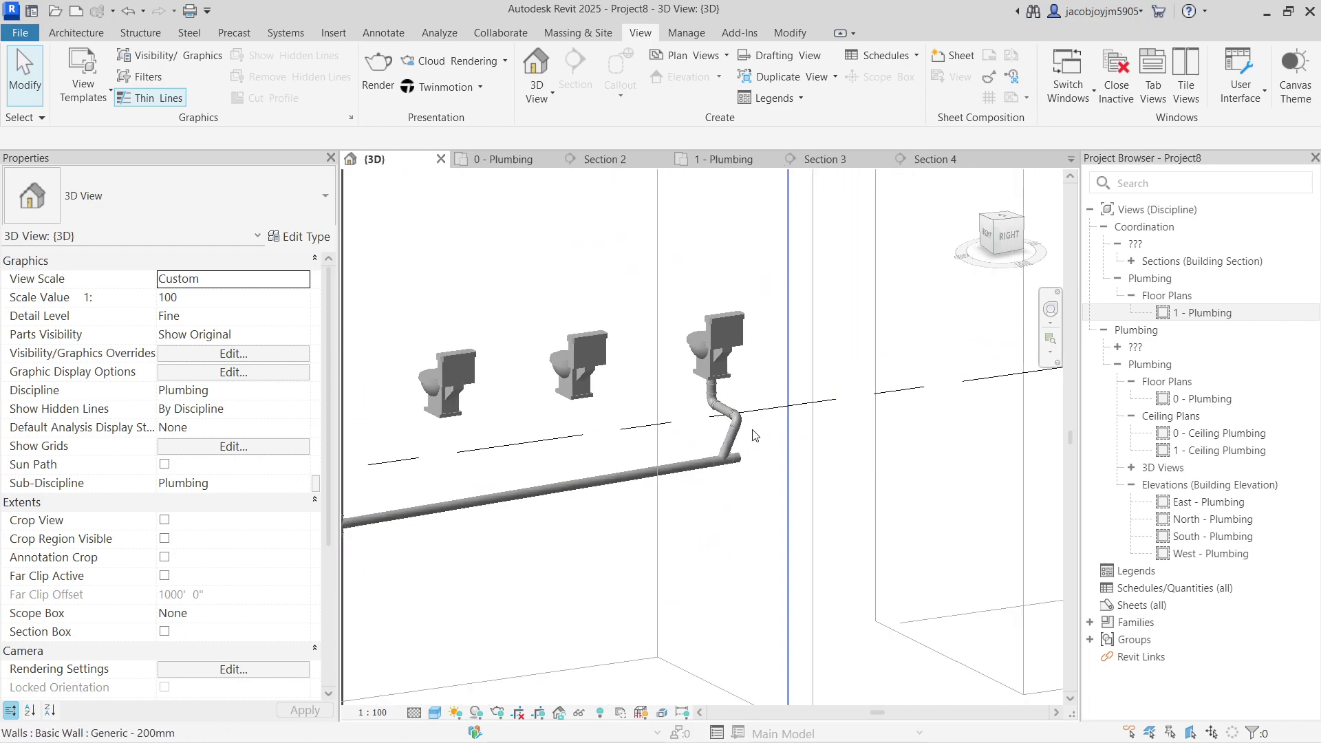
left_click(551, 493, "ctrl")
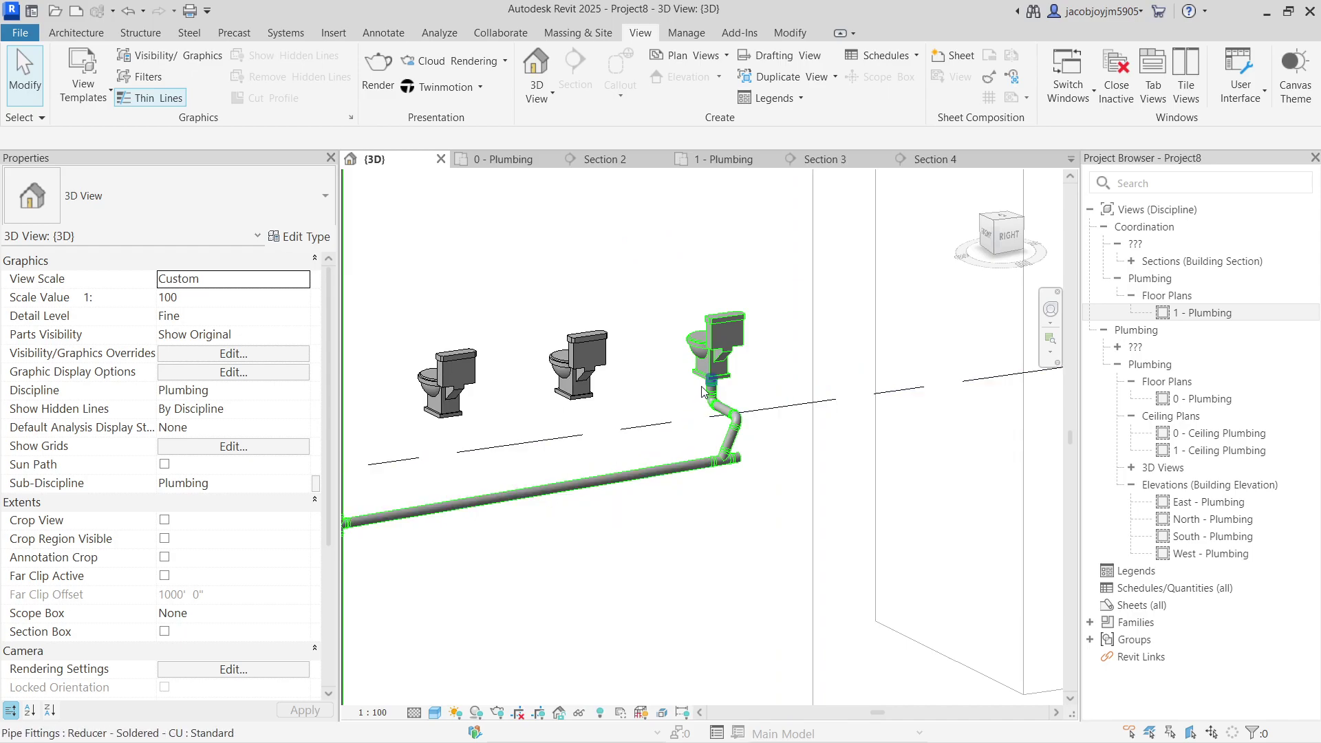
left_click(738, 419, "ctrl")
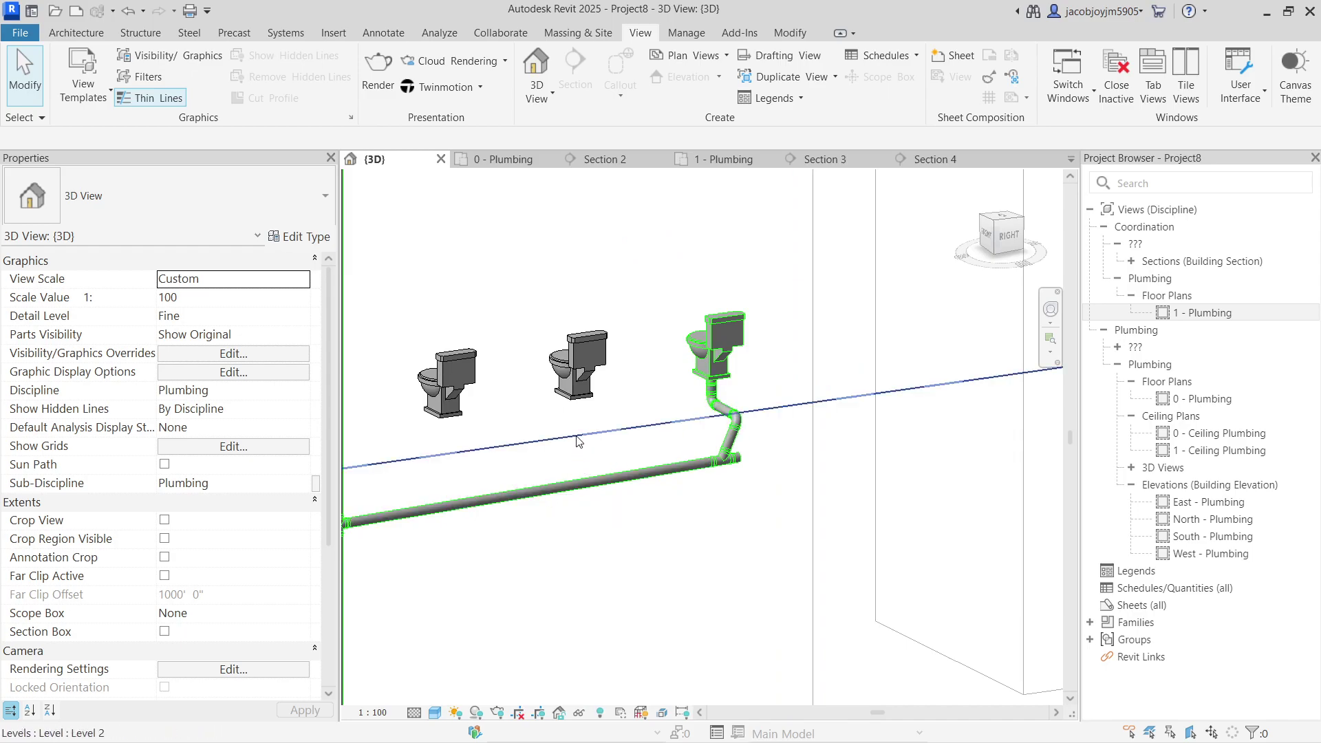
key("Escape")
- Copy the first water closet's reducer, connecting pipes and elbows to the same position under the other two water closets in the 0 - Plumbing plan
scroll(740, 413, "up", 5)
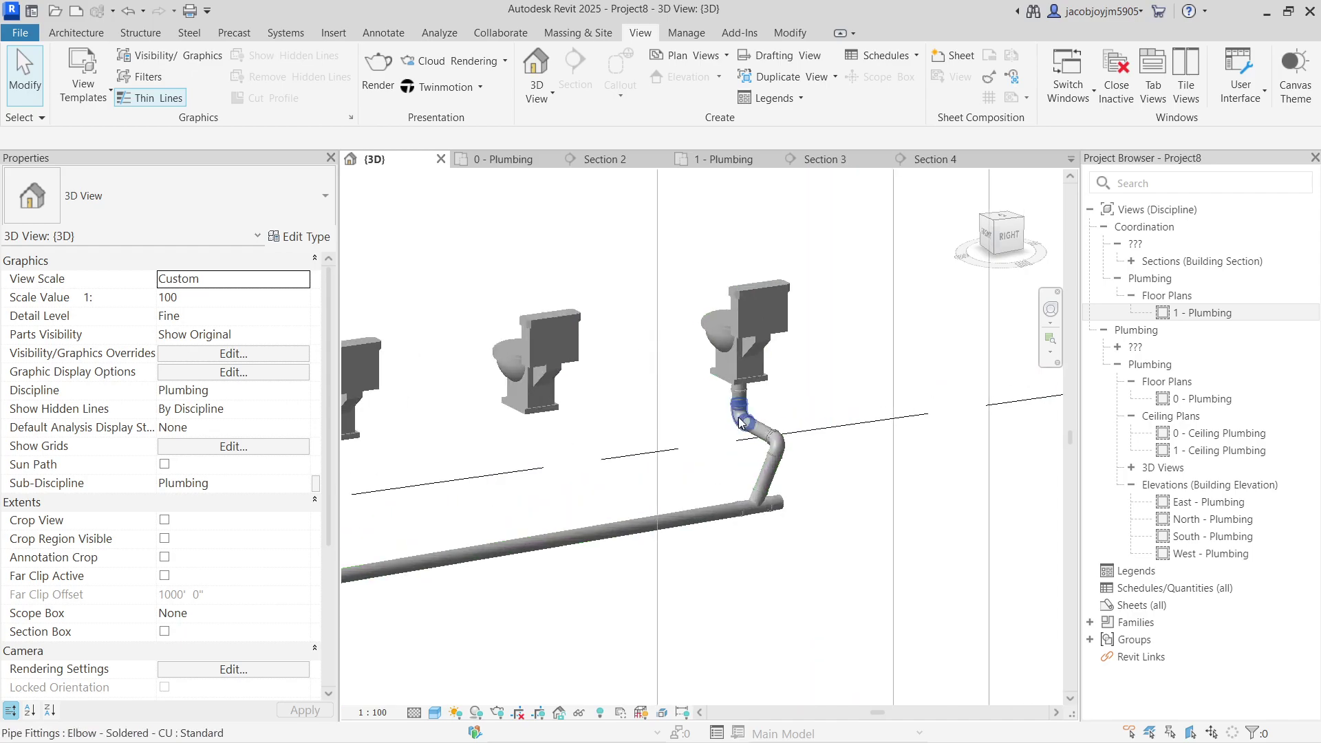
middle_click_drag(744, 409, 730, 463, "shift")
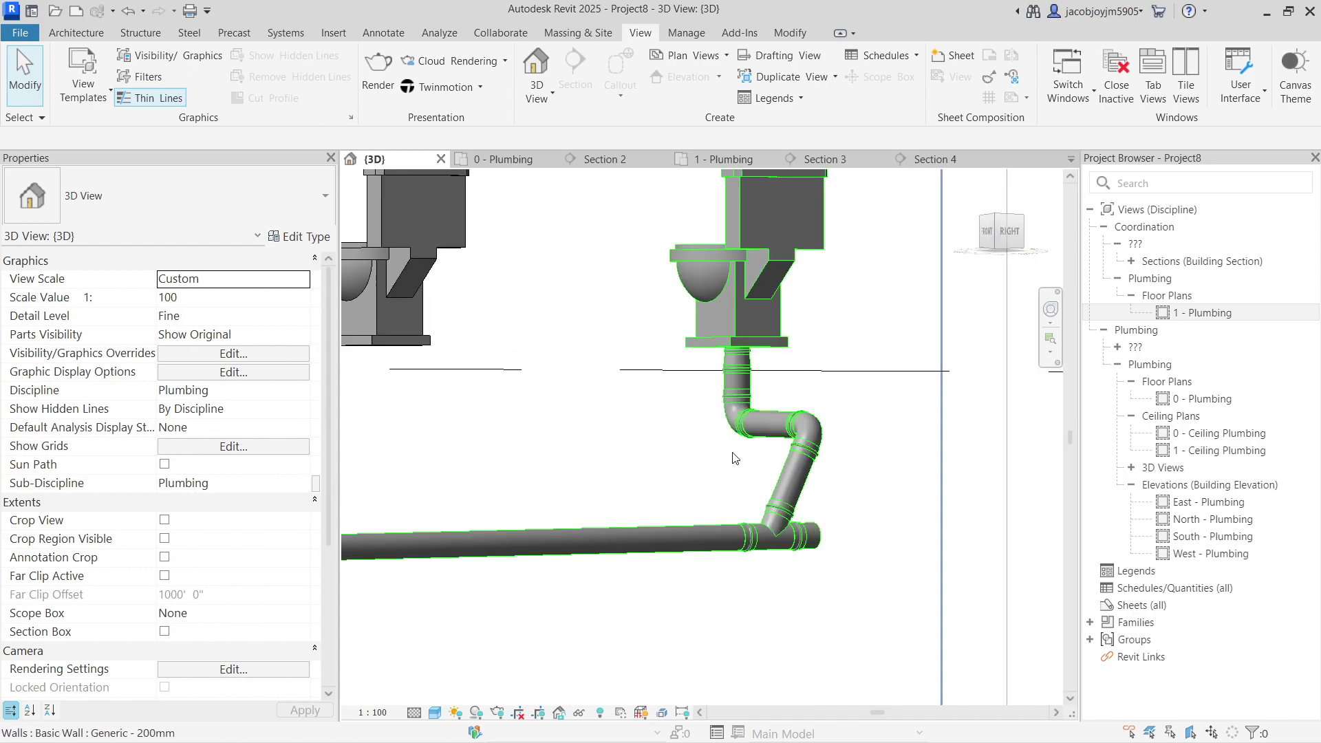
scroll(765, 284, "up", 2)
left_click(731, 386)
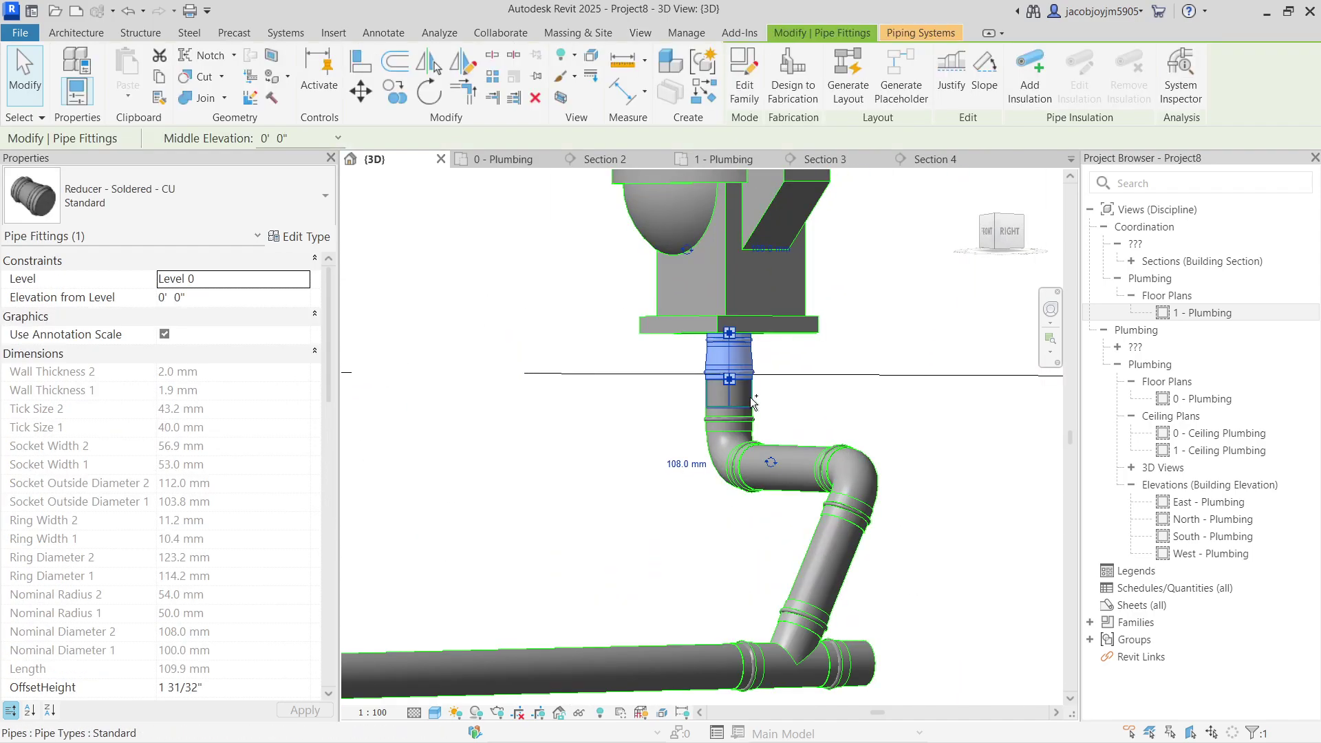
left_click(750, 421, "ctrl")
left_click(750, 421, "ctrl")
left_click(795, 457, "ctrl")
left_click(852, 482, "ctrl")
left_click(861, 552, "ctrl")
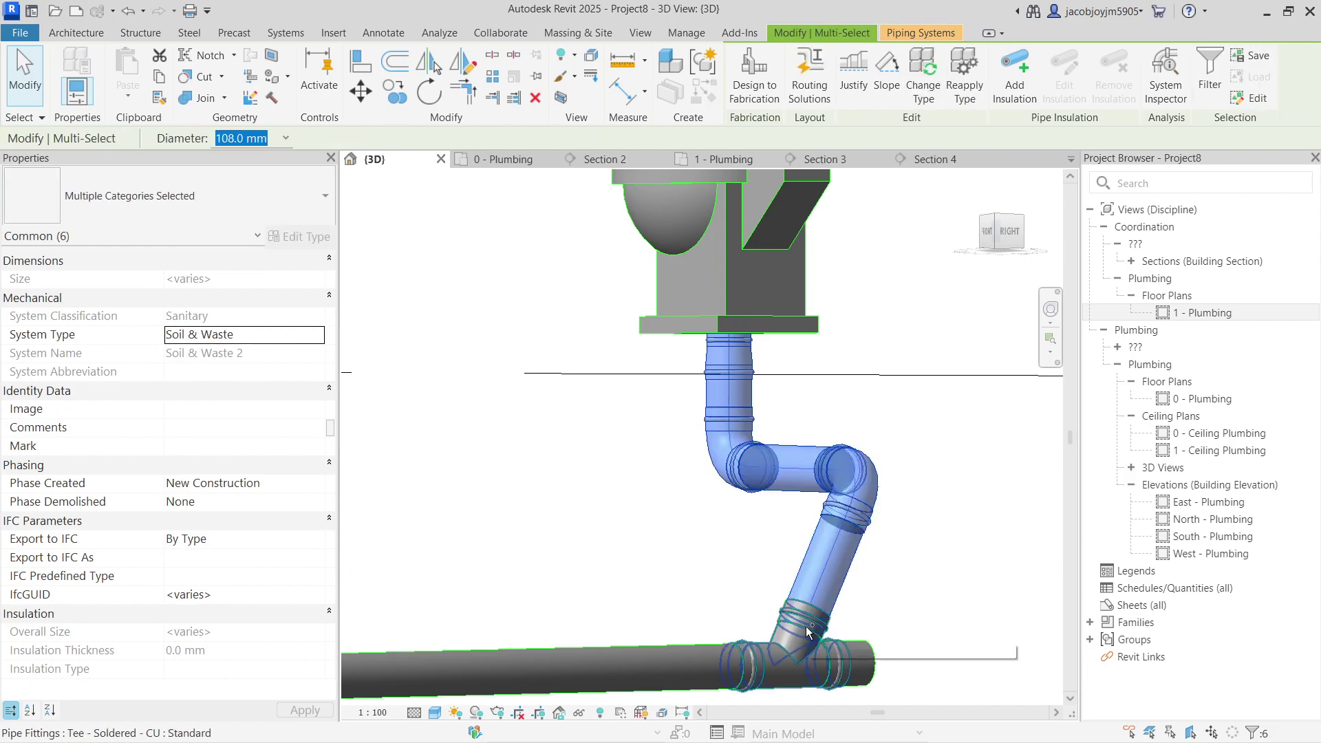
left_click(516, 162)
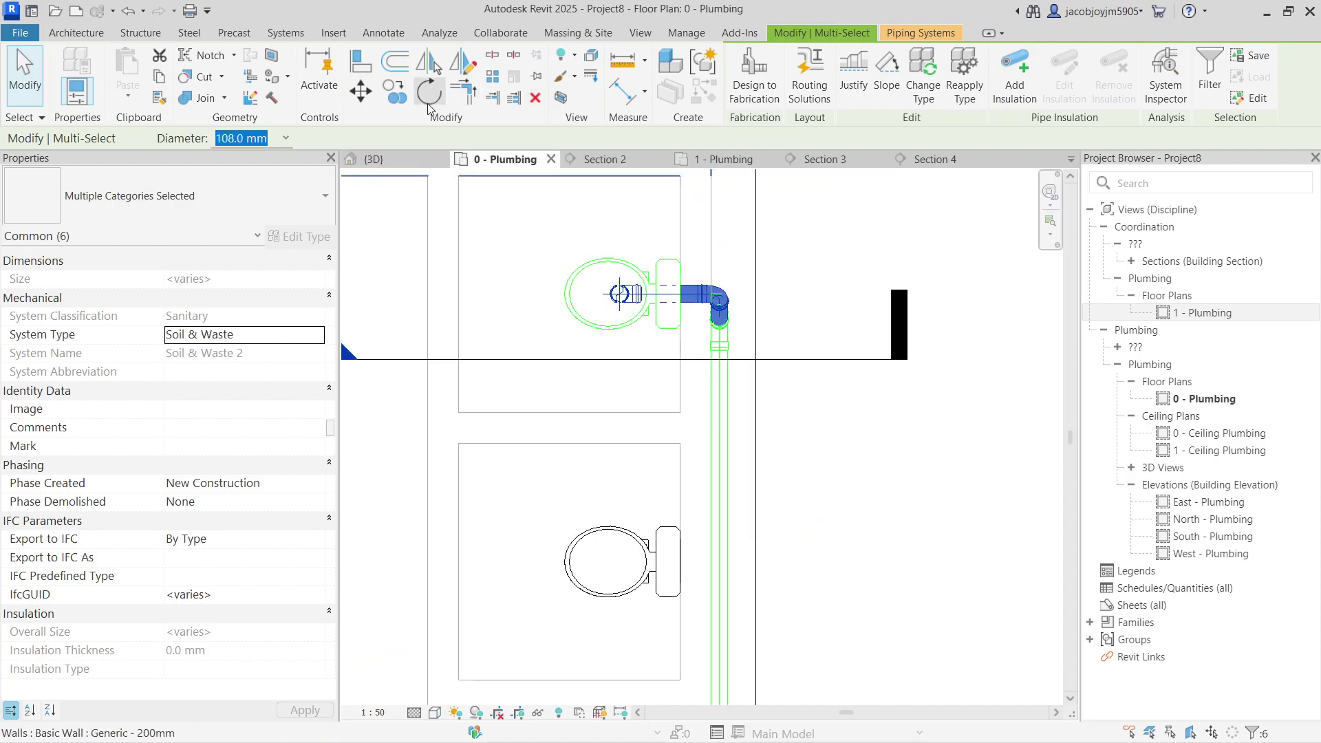
left_click(393, 92)
left_click(593, 296)
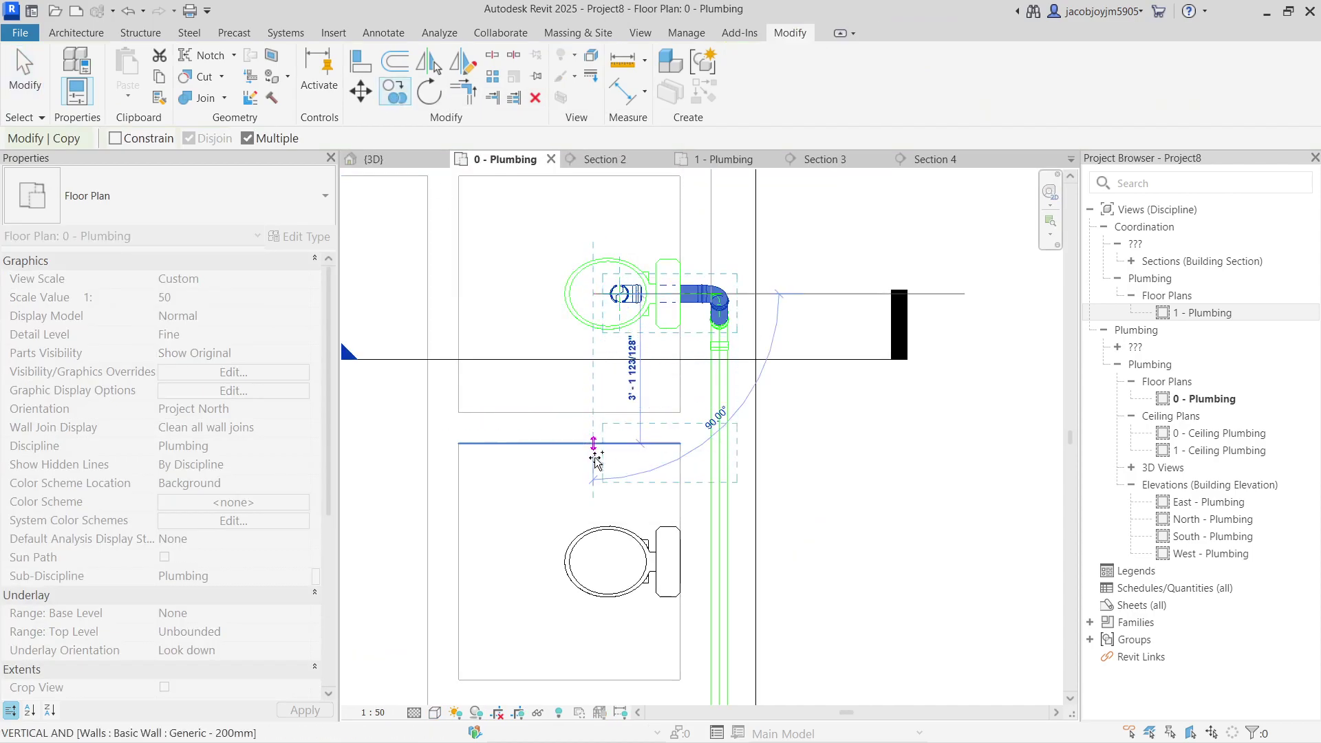
left_click(592, 562)
scroll(592, 563, "down", 1)
middle_click_drag(591, 563, 606, 314)
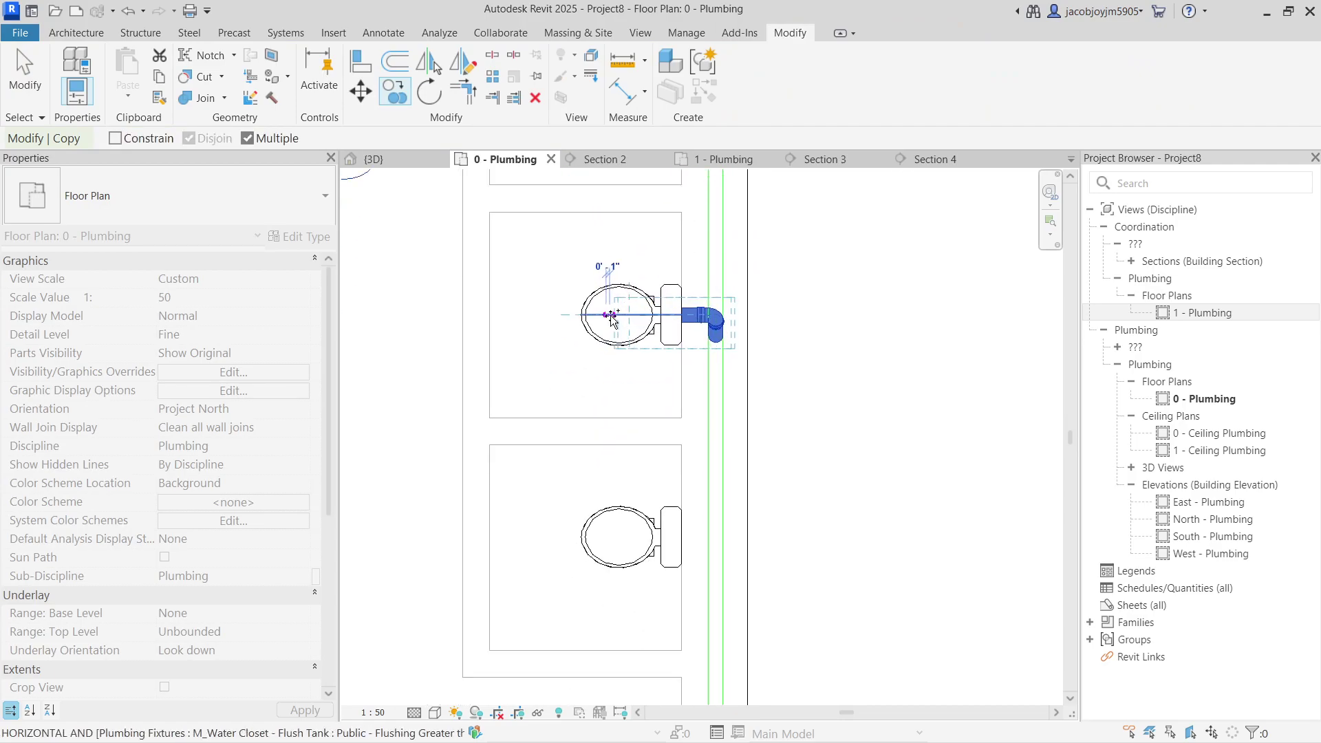
left_click(612, 539)
key("Escape")
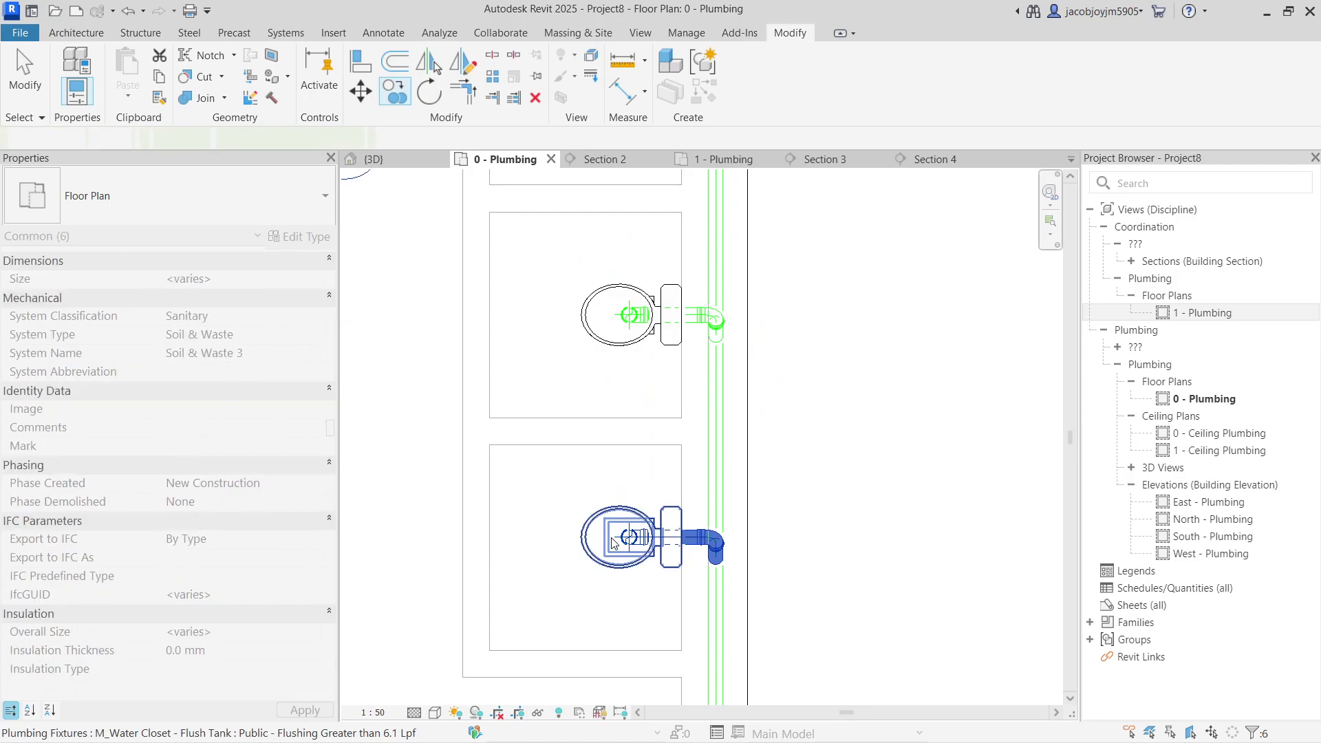
key("Escape")
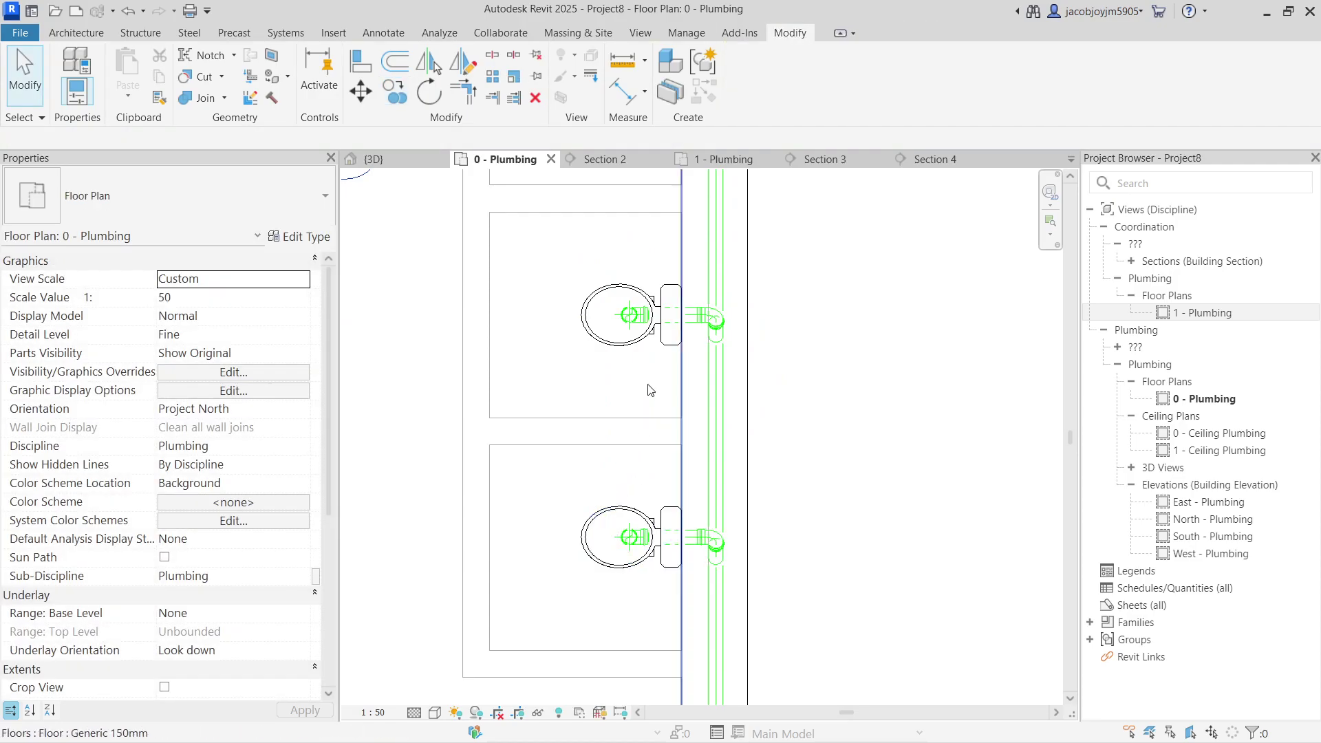
- In Section 3, extend the two copied angled pipes to the sloped main drain with Trim/Extend Single Element
right_click(757, 175)
left_click(798, 342)
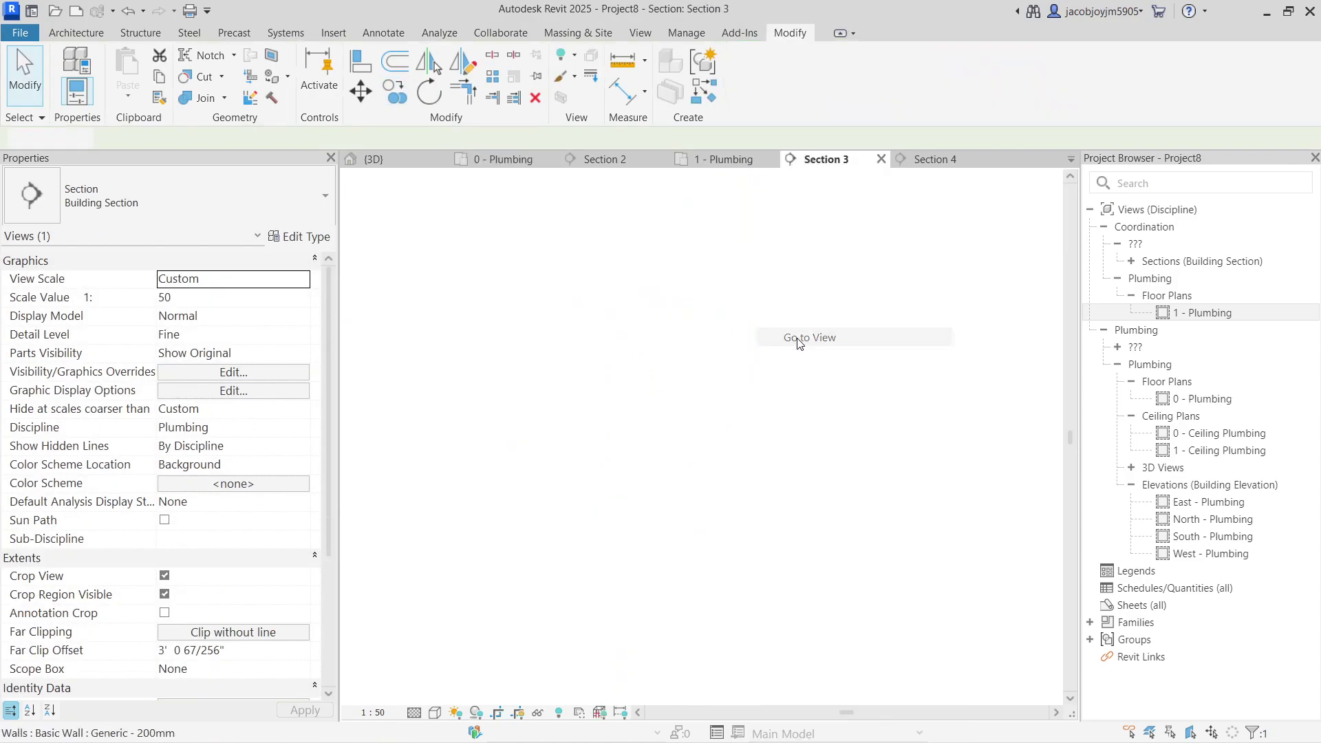
scroll(790, 355, "down", 3)
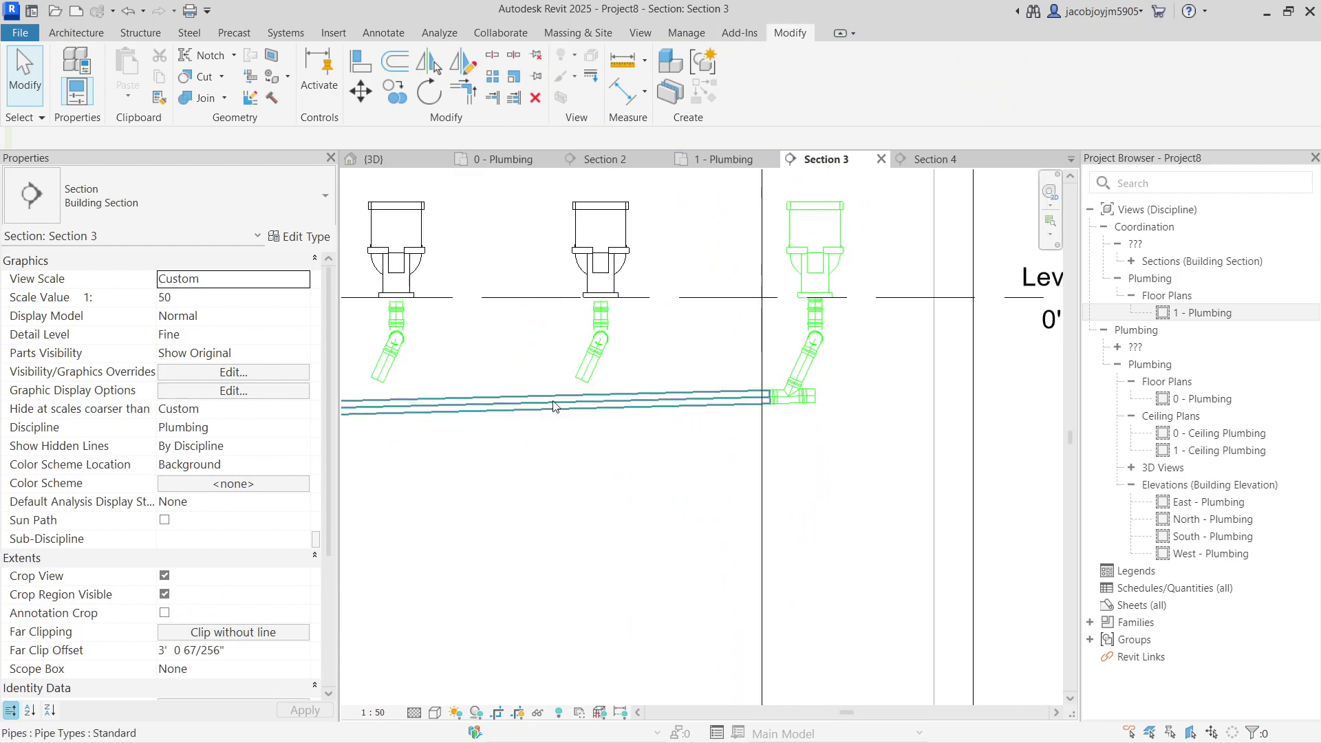
left_click(494, 97)
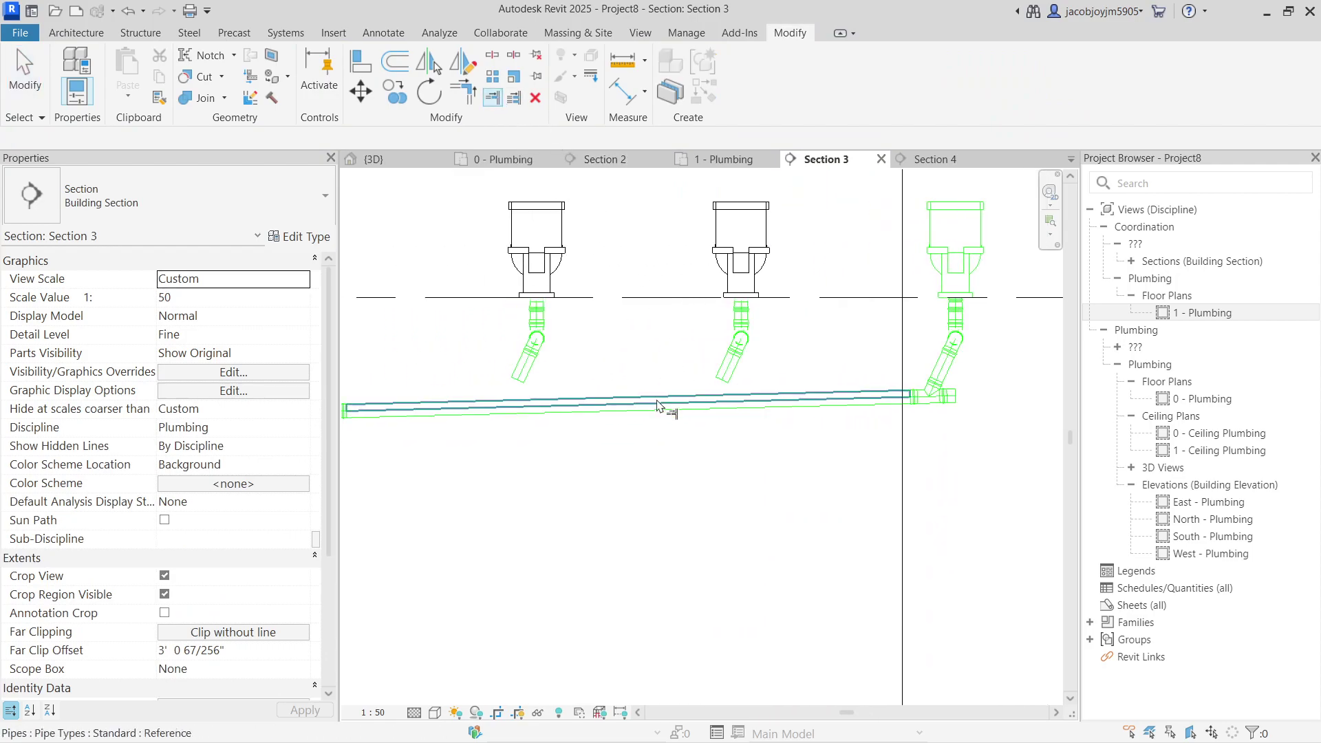
left_click(664, 409)
left_click(736, 375)
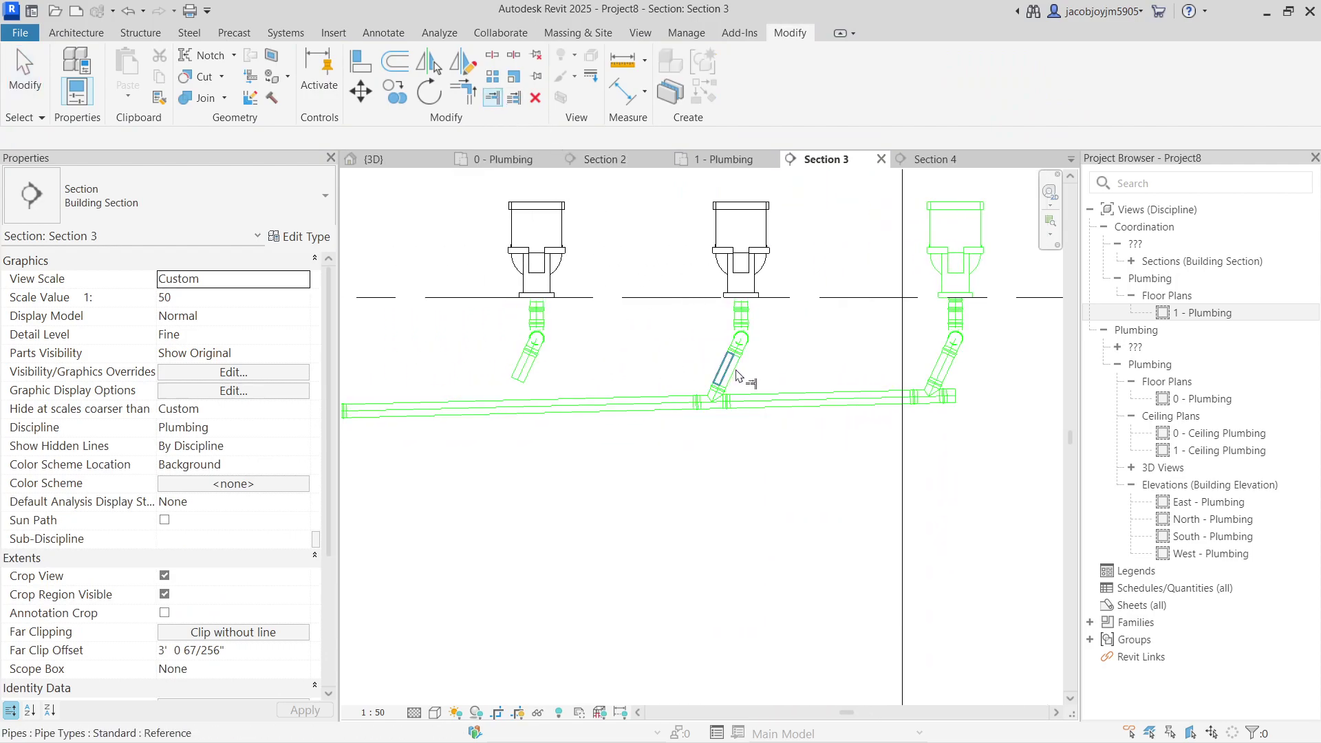
left_click(542, 404)
left_click(528, 361)
key("Escape")
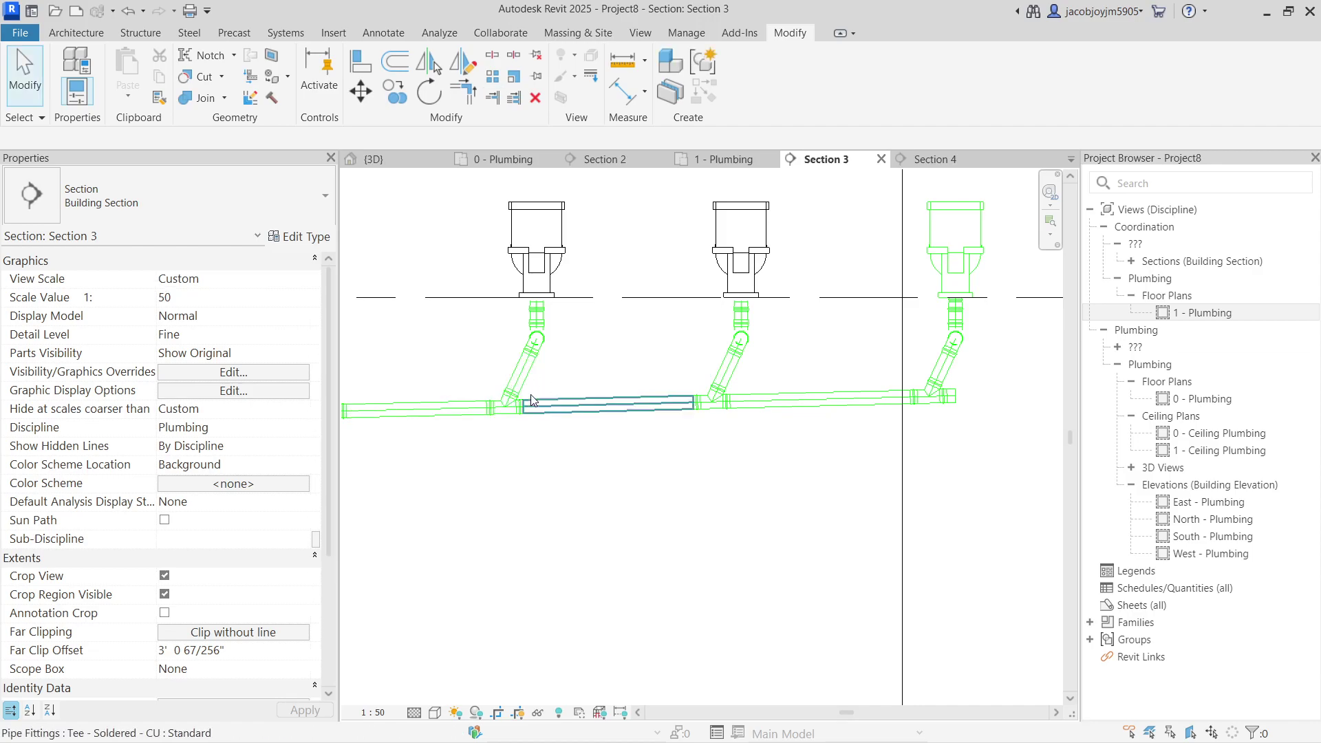
scroll(643, 354, "down", 2)
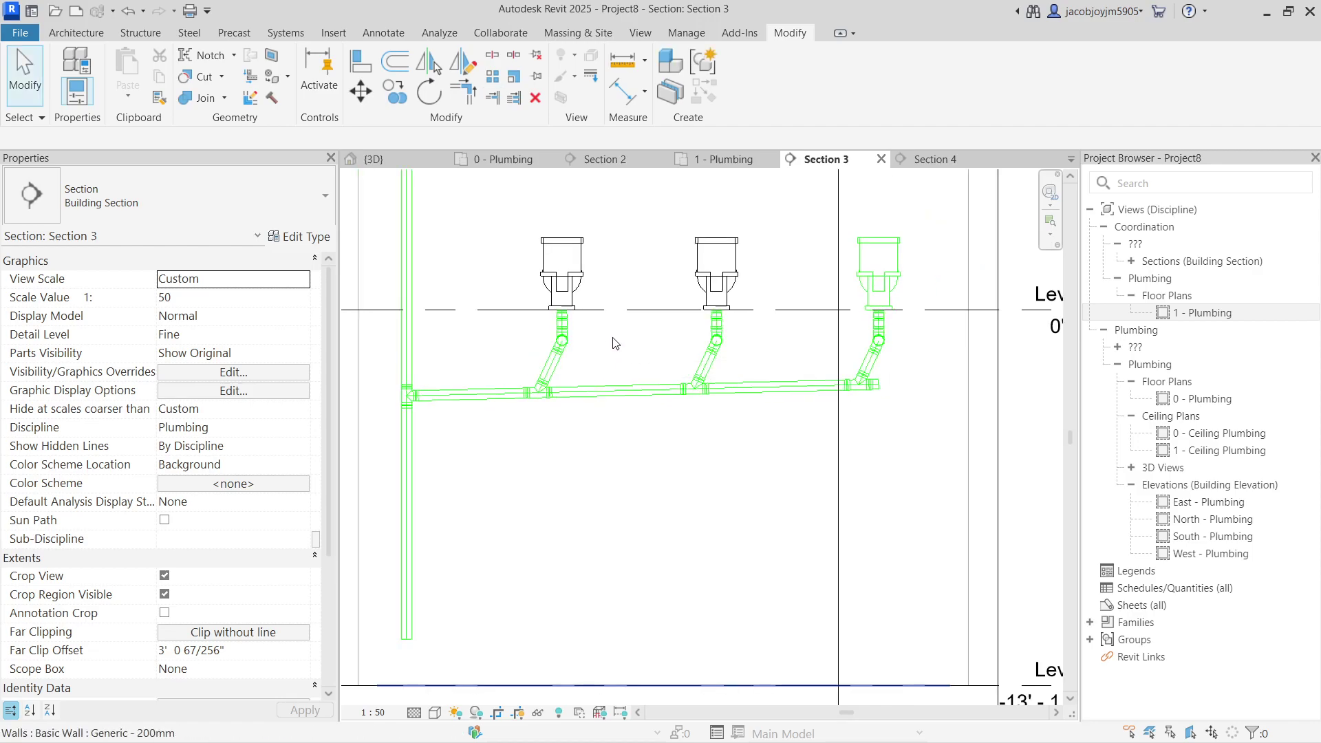
- Try to connect the reducer under the water closet nearest the stack to the closet's outlet in Section 3
scroll(570, 320, "up", 5)
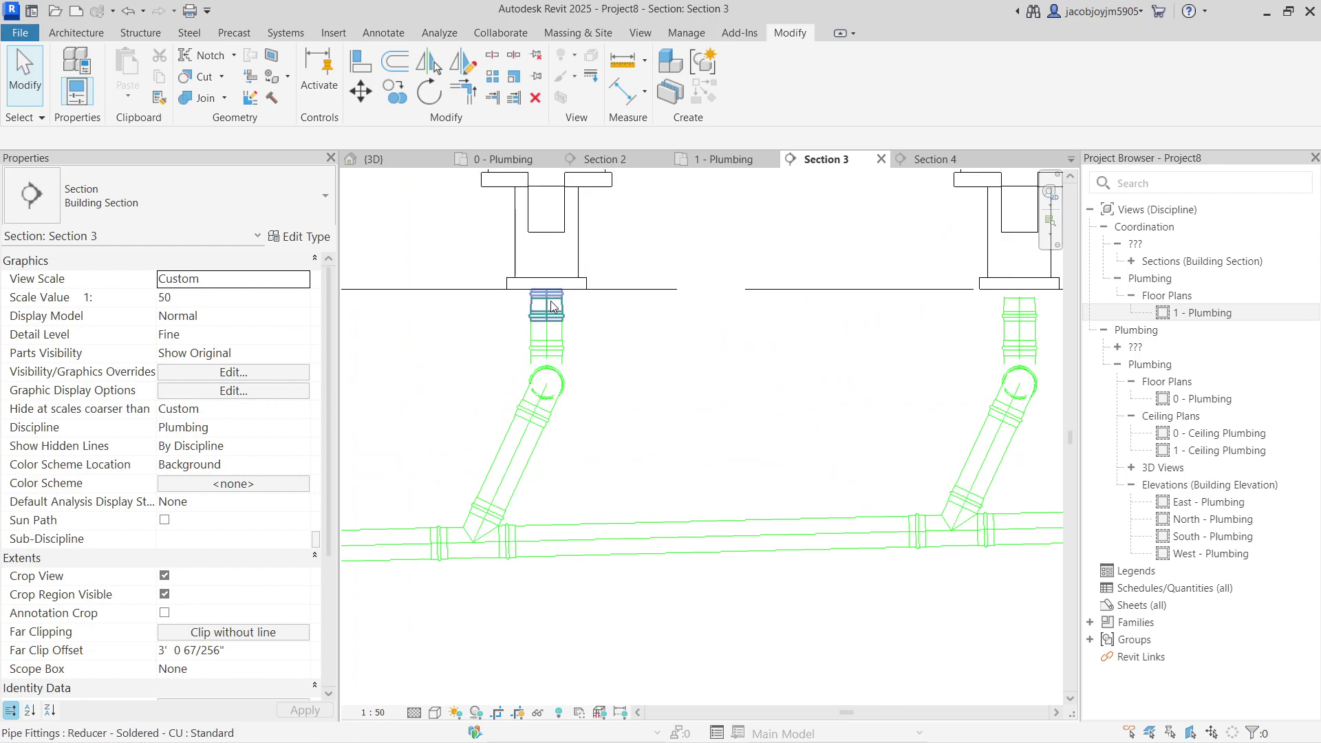
left_click(554, 307)
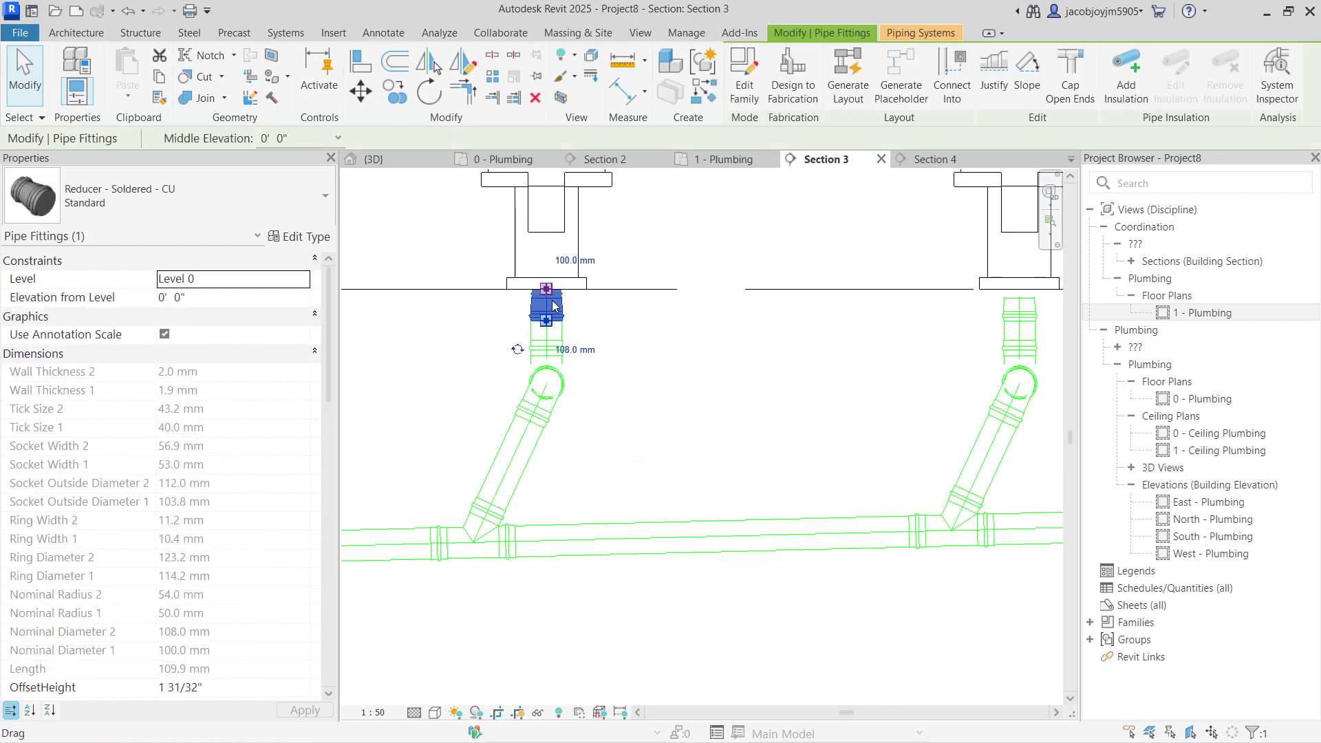
left_click_drag(550, 296, 551, 297)
- In the 0 - Plumbing plan, move the Section 4 line just below the middle water closet and open that section view
left_click(501, 158)
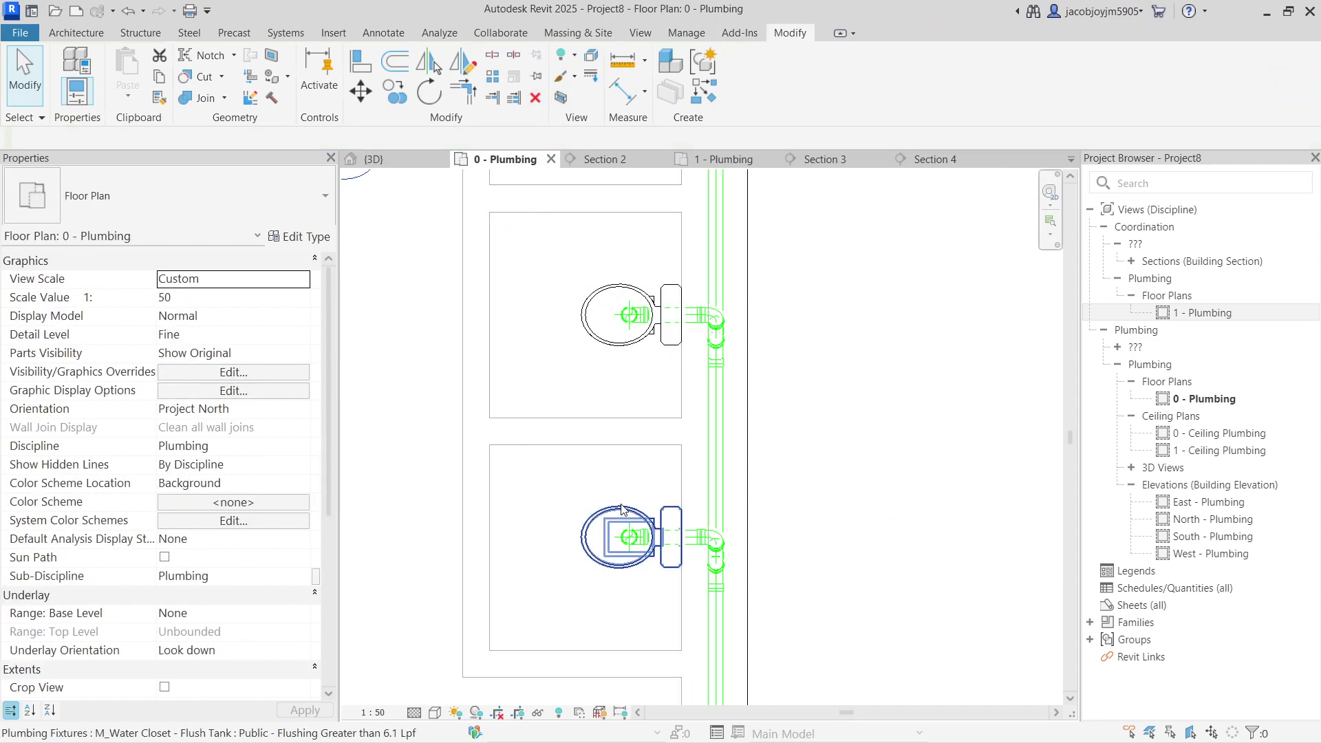
left_click(621, 510)
key("Escape")
scroll(679, 437, "down", 2)
scroll(679, 437, "down", 2)
left_click(708, 346)
left_click_drag(712, 346, 712, 425)
right_click(713, 425)
key("Escape")
left_click_drag(665, 319, 665, 378)
right_click(718, 421)
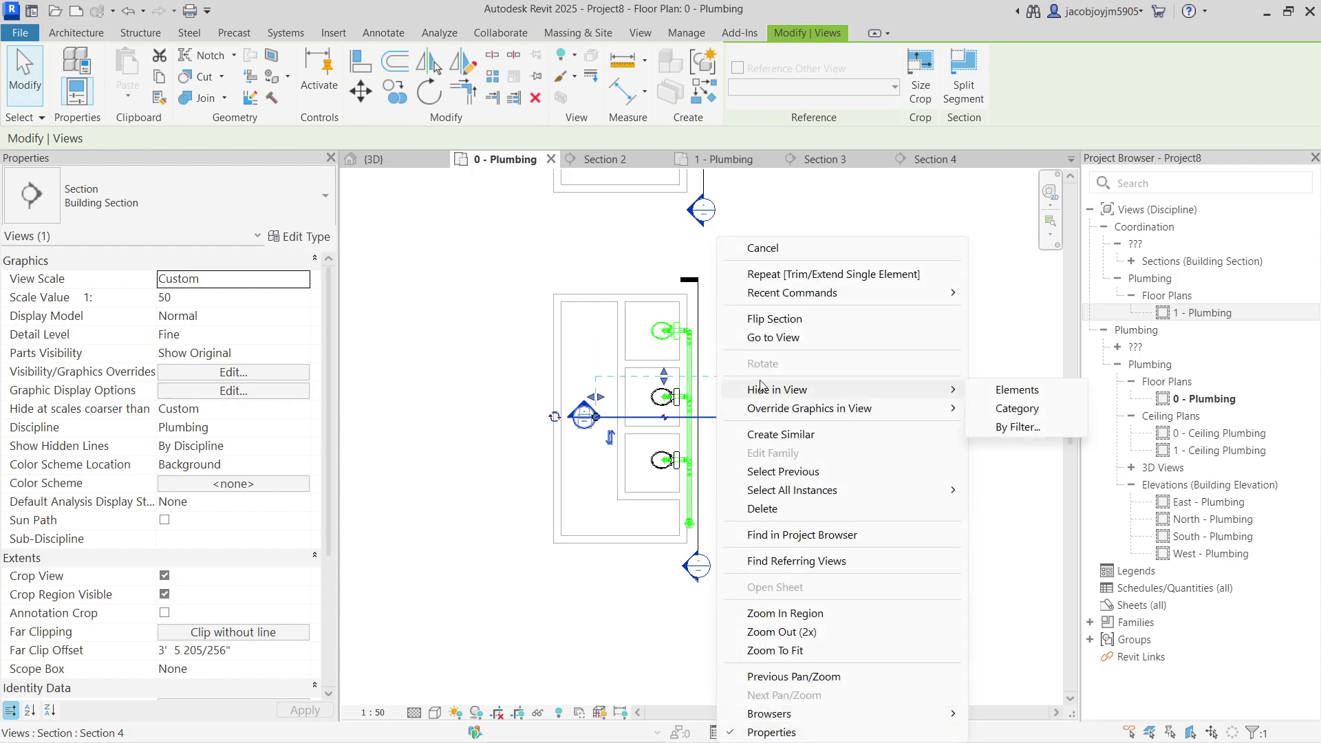
left_click(769, 337)
- Connect the copied reducer's upper end to the middle water closet's outlet in Section 4
scroll(644, 324, "up", 3)
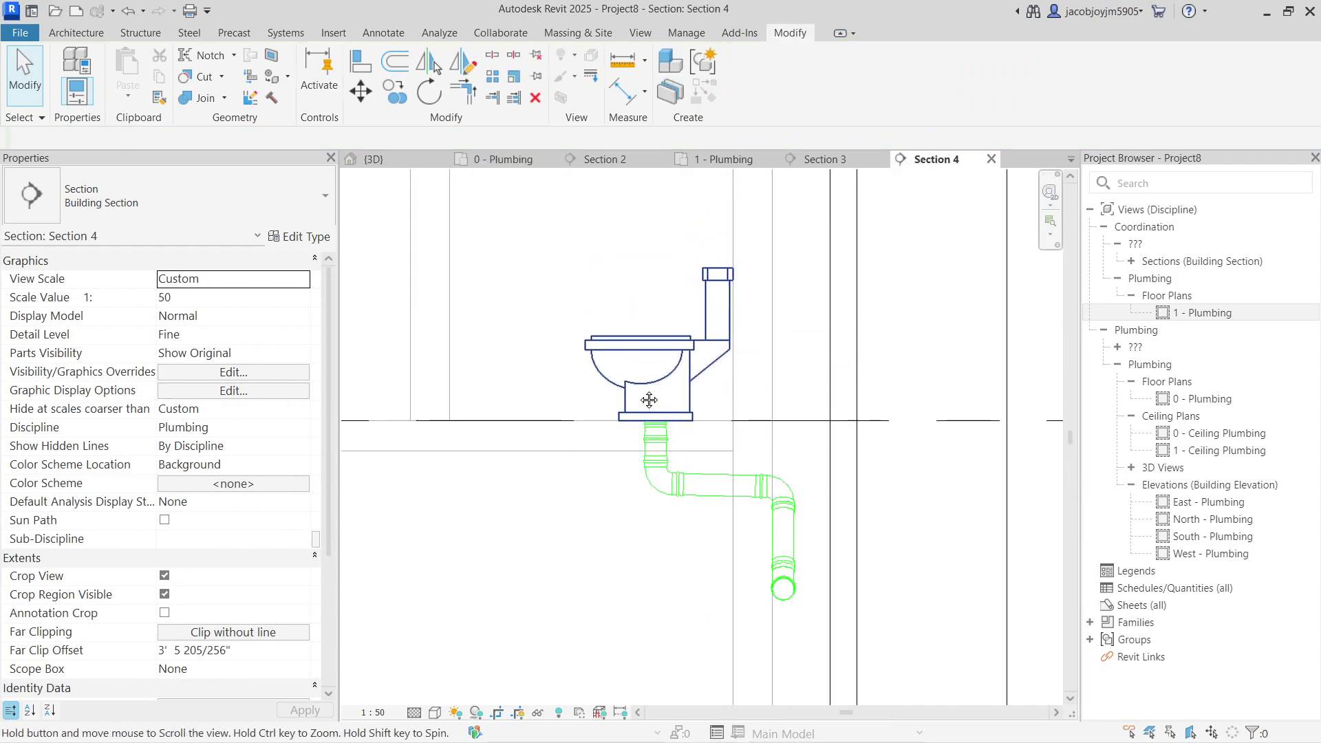
left_click(668, 446)
left_click_drag(667, 446, 658, 417)
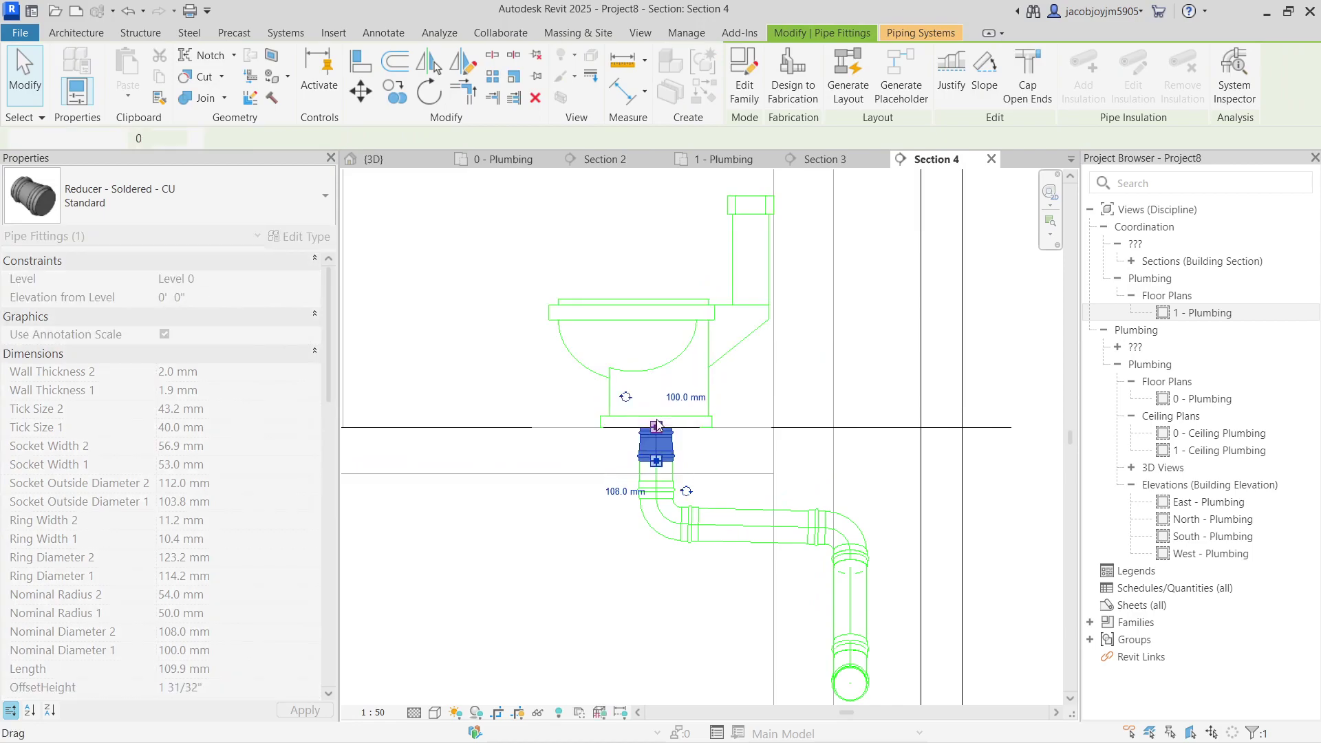
key("Escape")
scroll(685, 375, "down", 2)
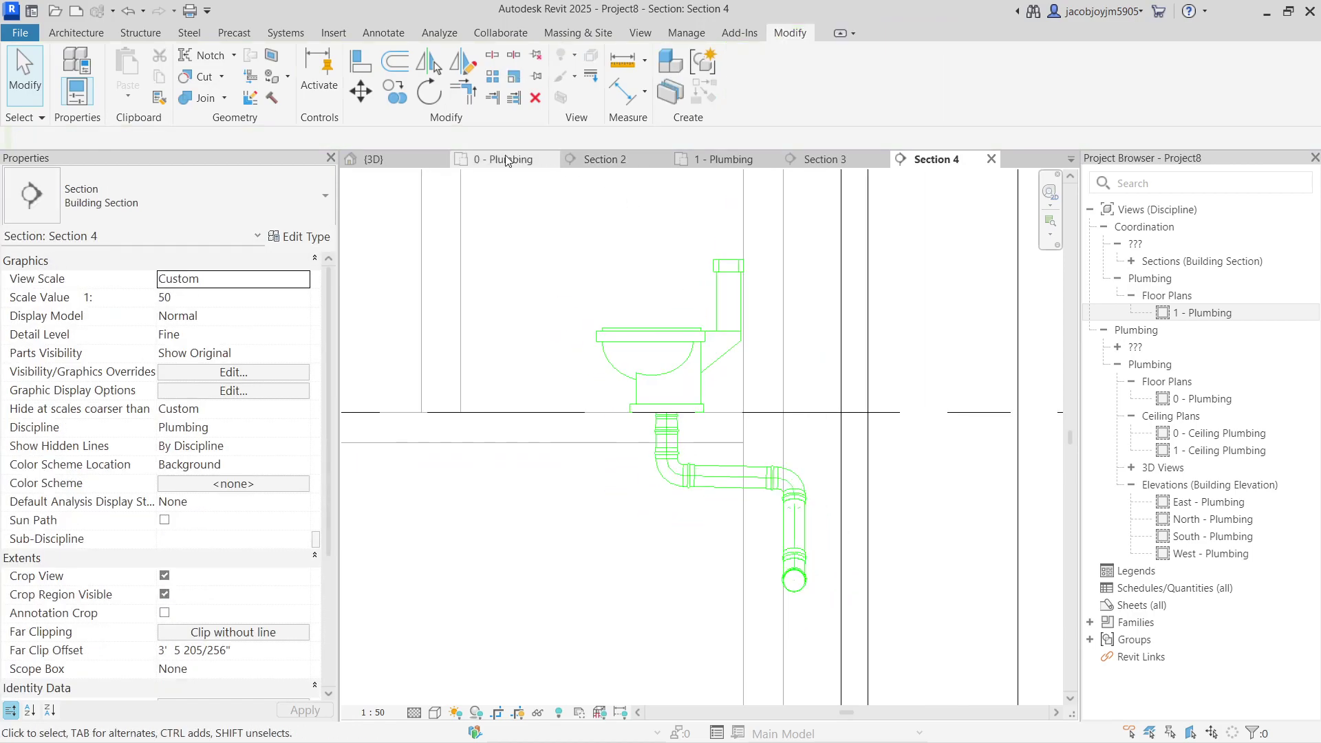
- Move the Section 4 line in the plan just below the water closet nearest the stack, keeping it facing that closet, and open the section
left_click(502, 160)
scroll(717, 429, "up", 1)
left_click(712, 415)
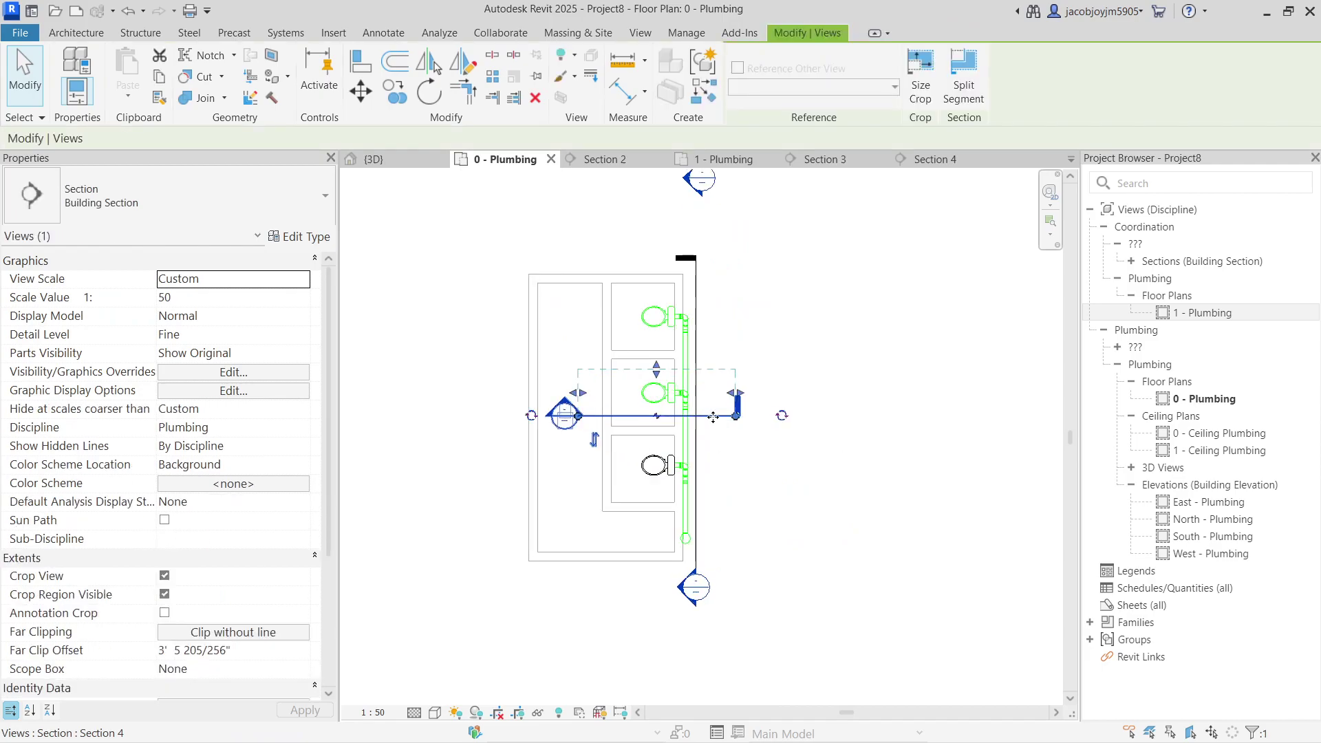
left_click_drag(665, 420, 673, 489)
right_click(673, 489)
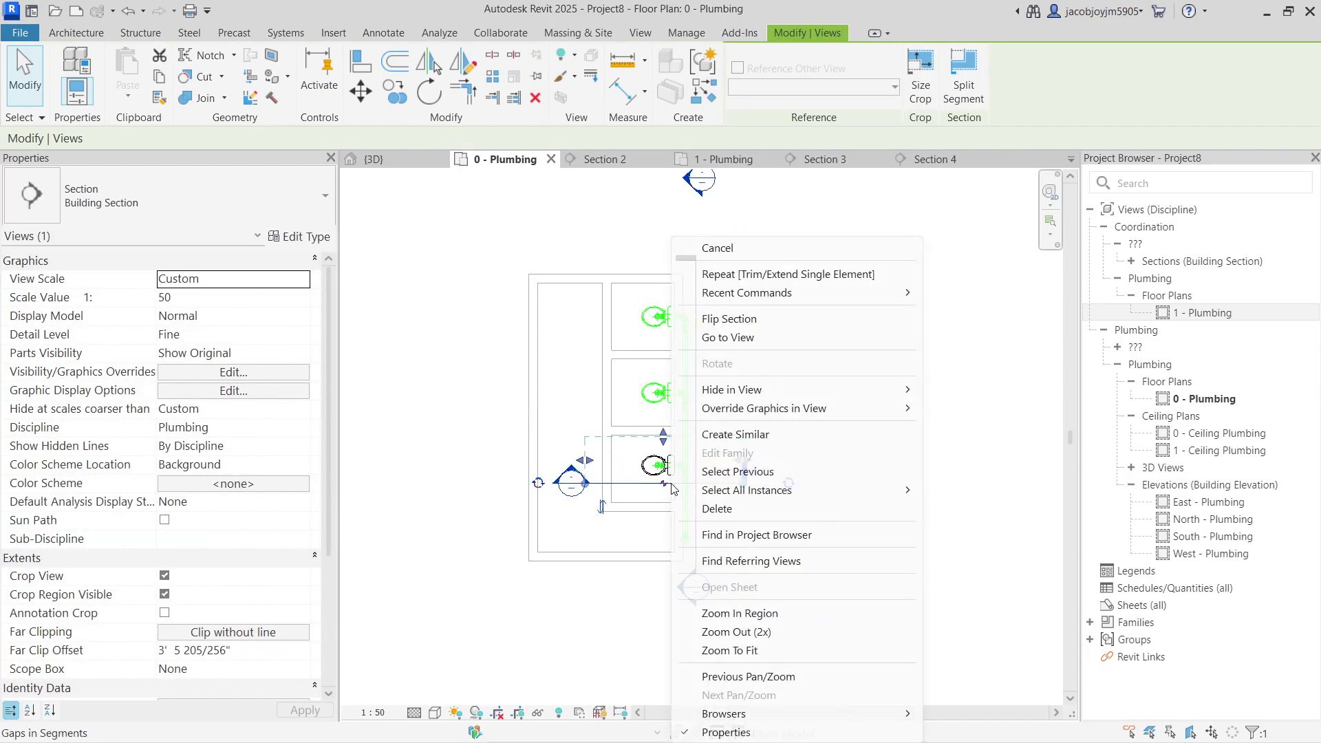
left_click(723, 319)
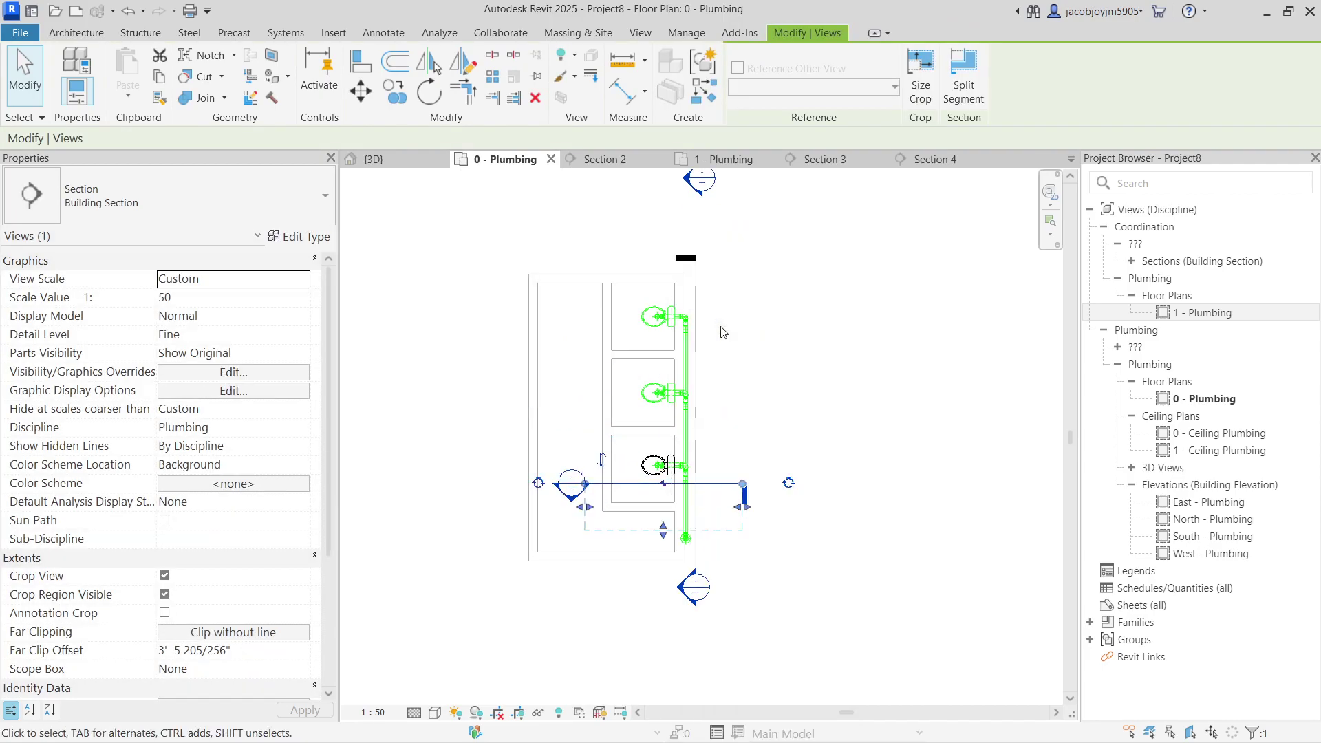
right_click(645, 489)
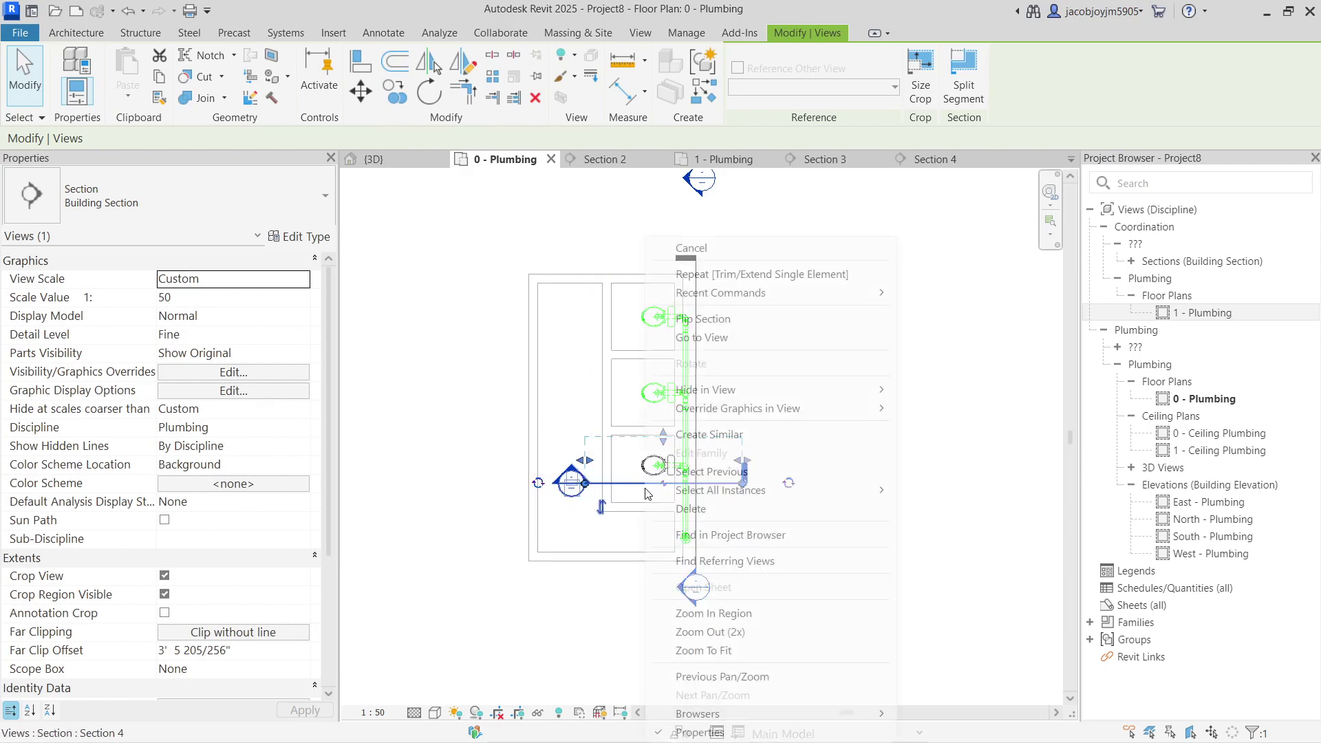
left_click(715, 337)
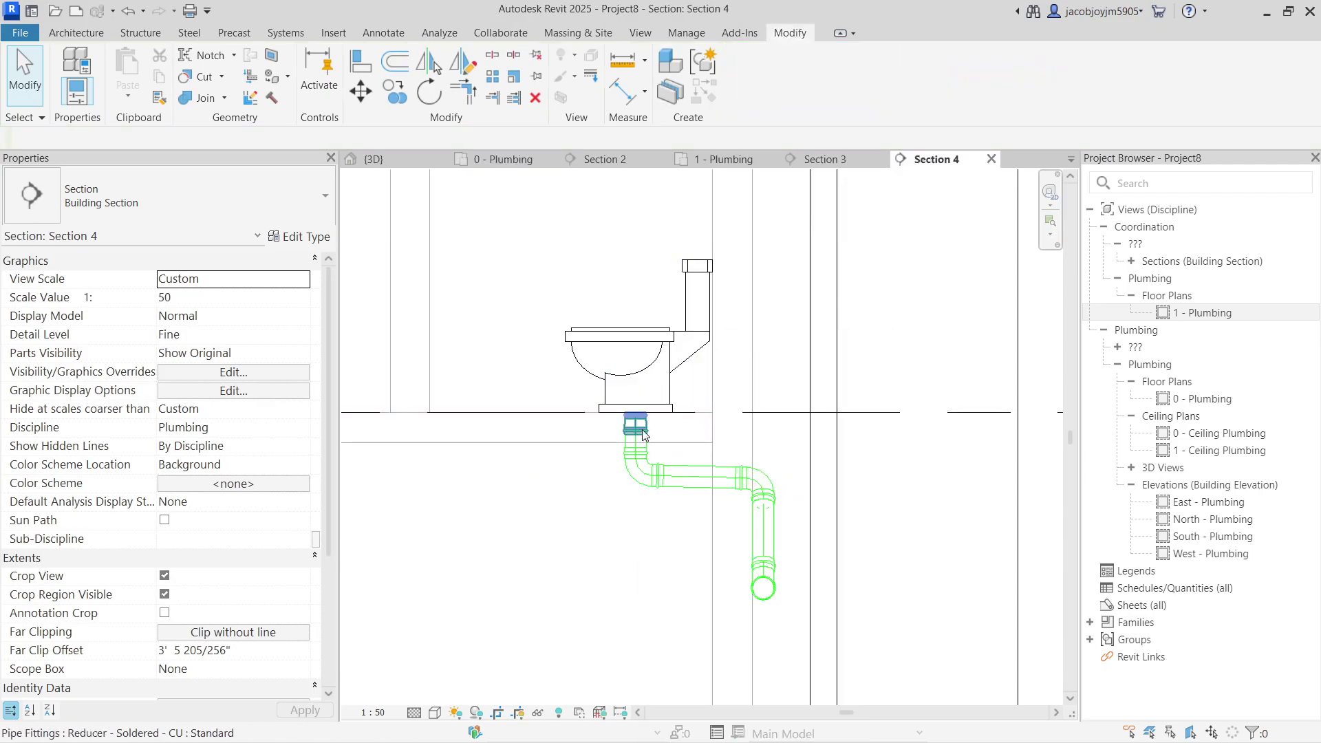
- Connect the copied reducer's upper end to the outlet of the water closet nearest the stack in Section 4
left_click(645, 433)
scroll(640, 424, "up", 3)
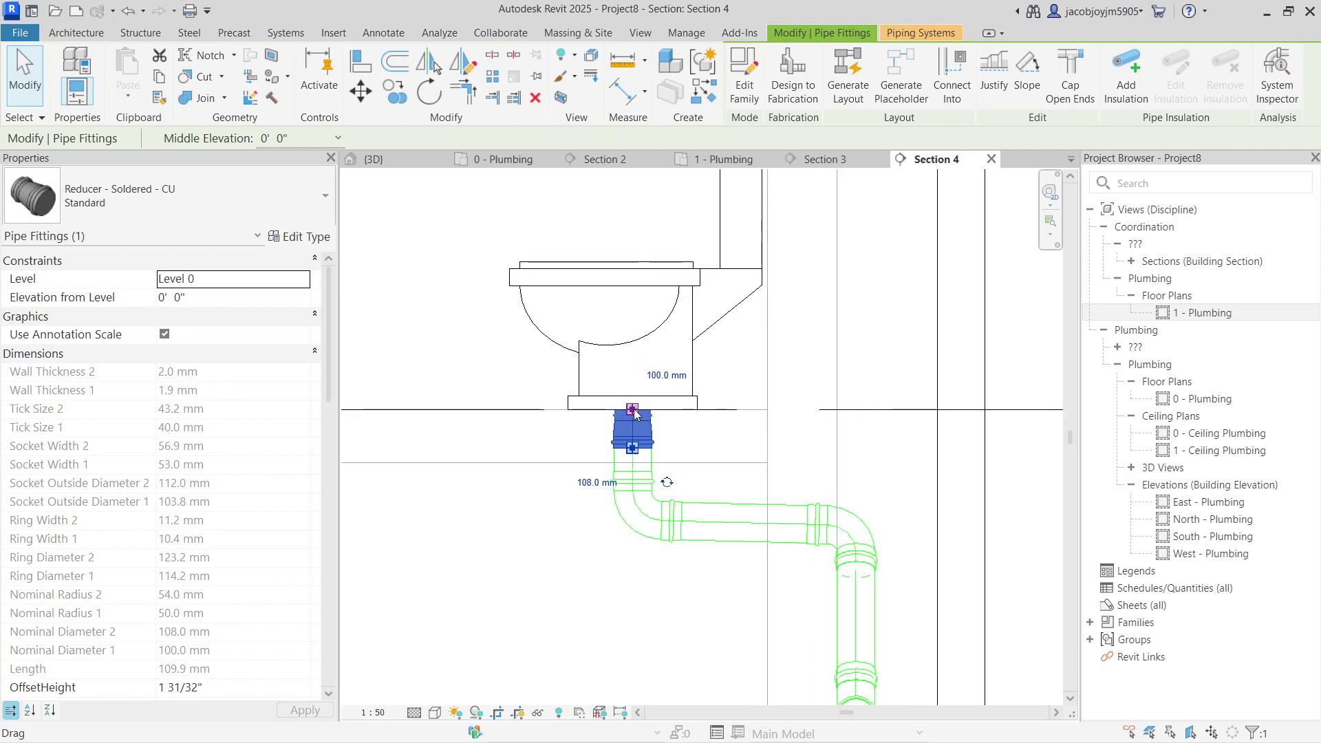
key("Escape")
scroll(736, 349, "down", 5)
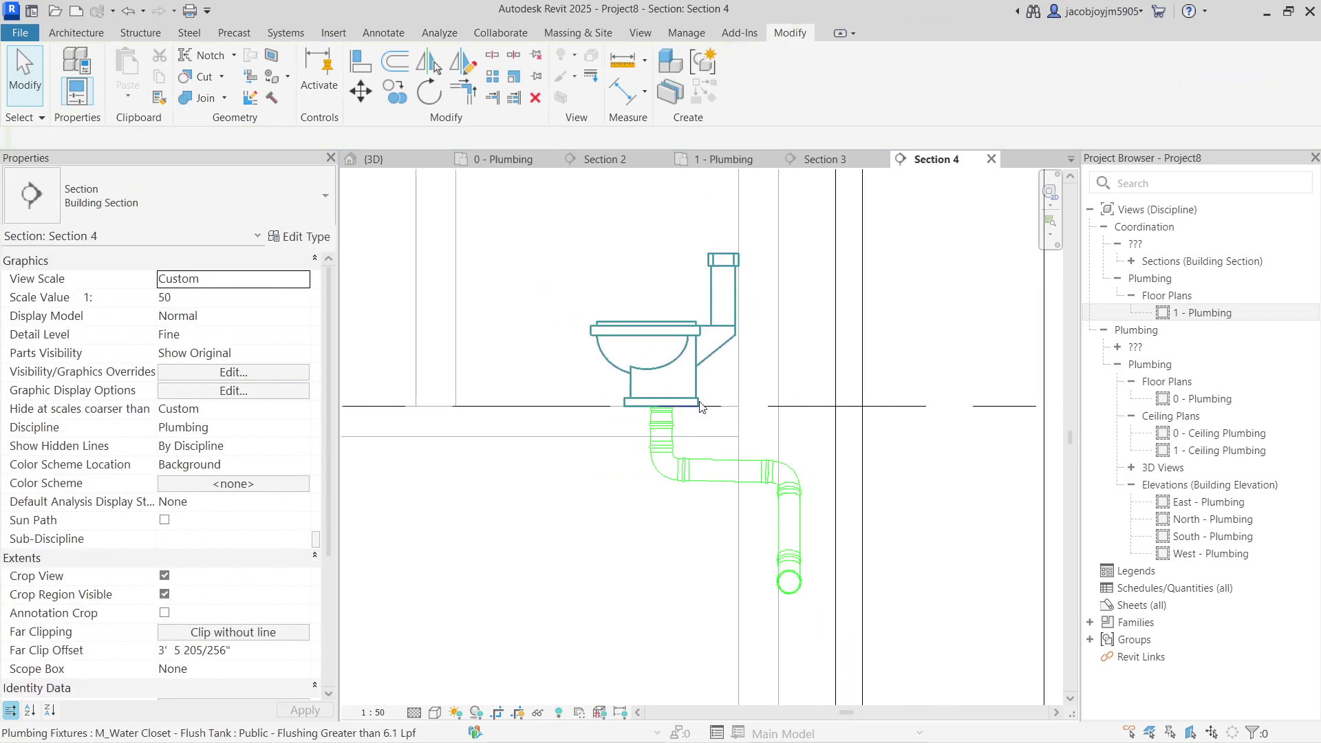
- Examine the three water closets' drain connections in the 3D view and compare them with the other restroom
left_click(376, 158)
scroll(840, 374, "down", 5)
scroll(840, 374, "down", 2)
middle_click_drag(791, 399, 697, 429, "shift")
scroll(623, 408, "up", 4)
left_click(568, 414)
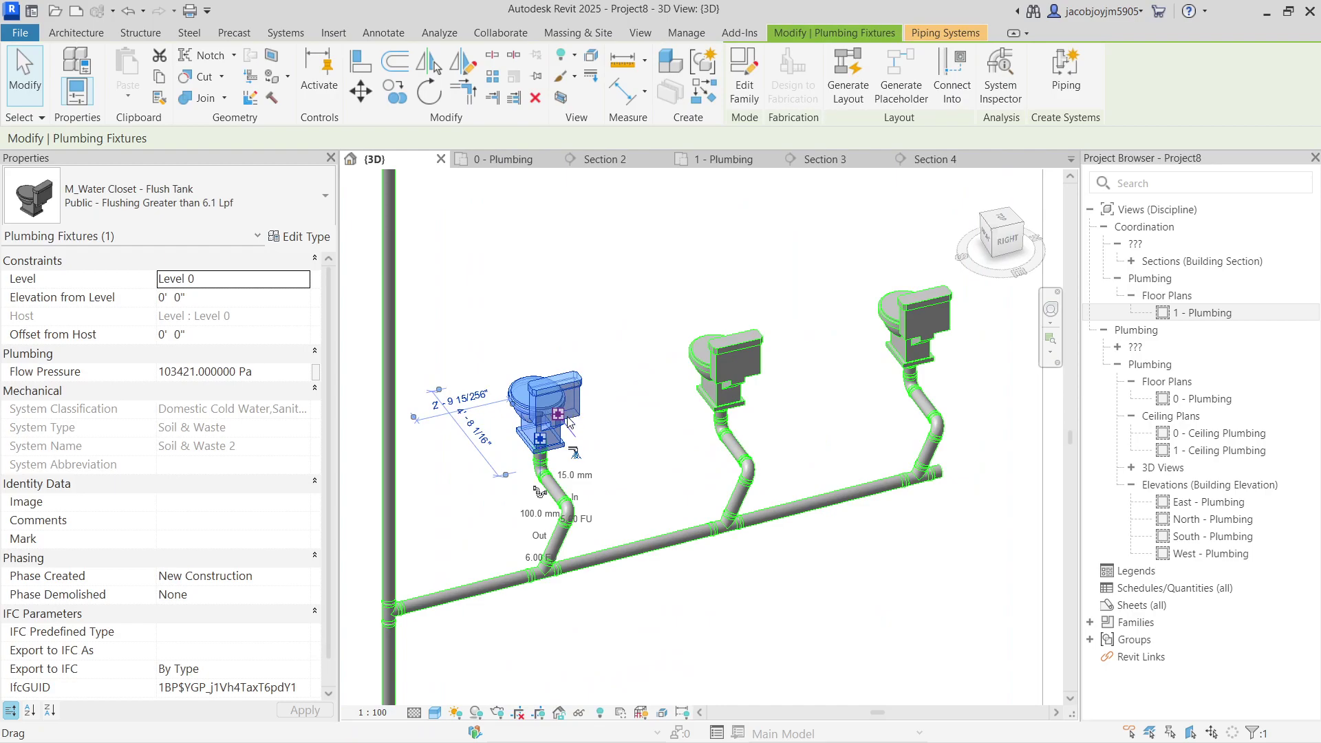
scroll(573, 468, "down", 4)
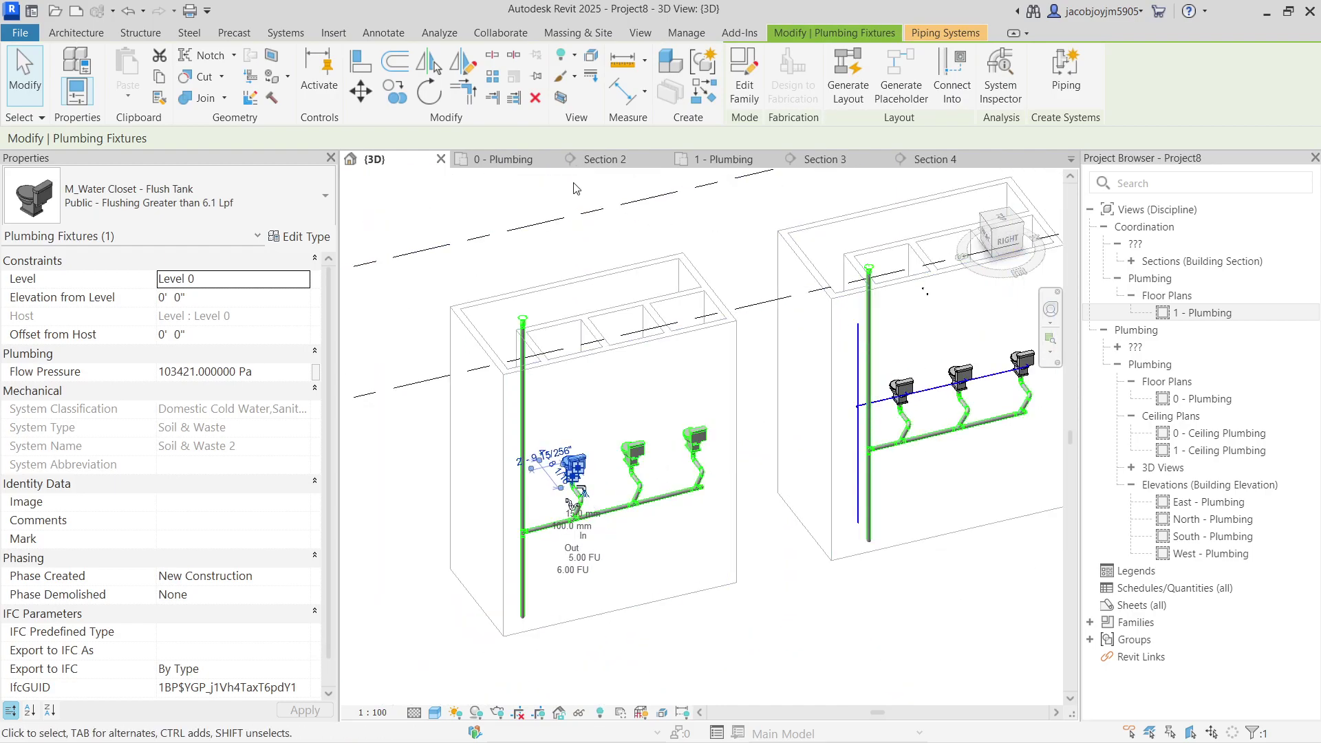
- Open Section 4, which cuts through the water closet nearest the stack, from the 0 - Plumbing floor plan
left_click(505, 160)
left_click(738, 494)
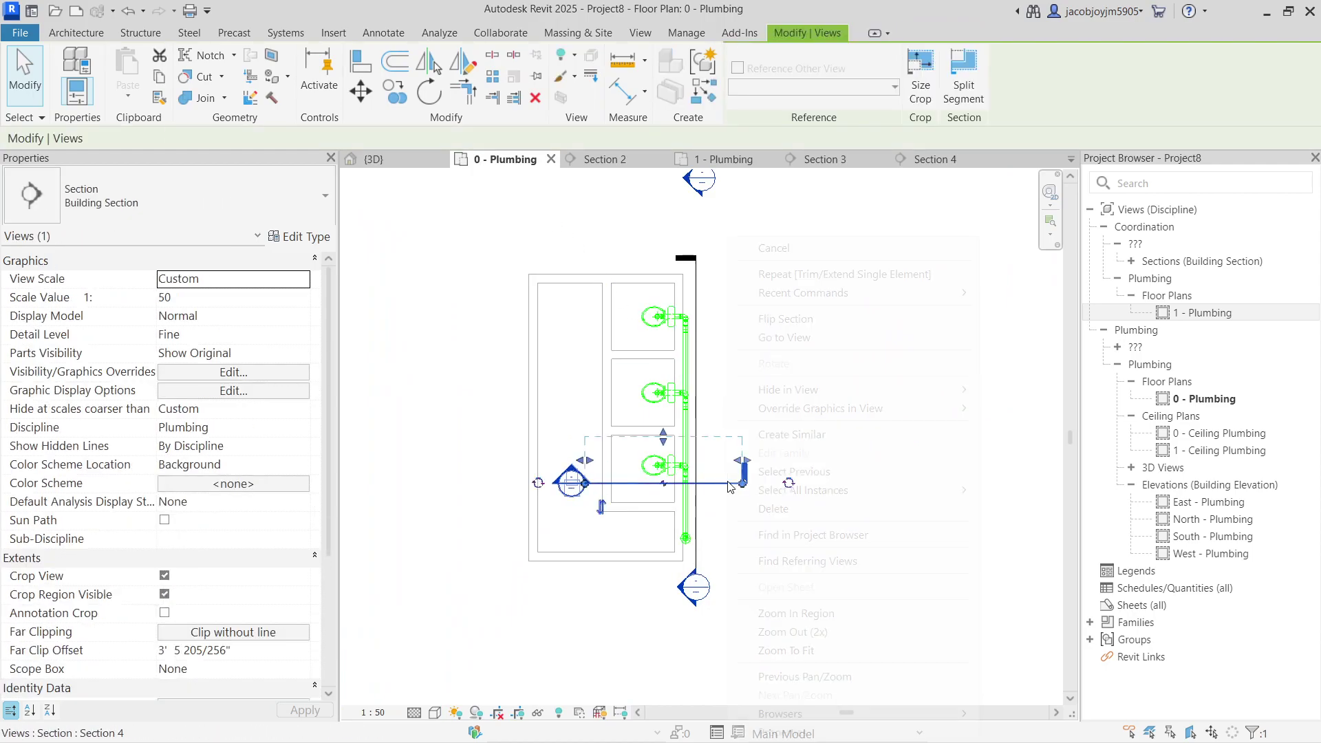
right_click(738, 495)
left_click(792, 334)
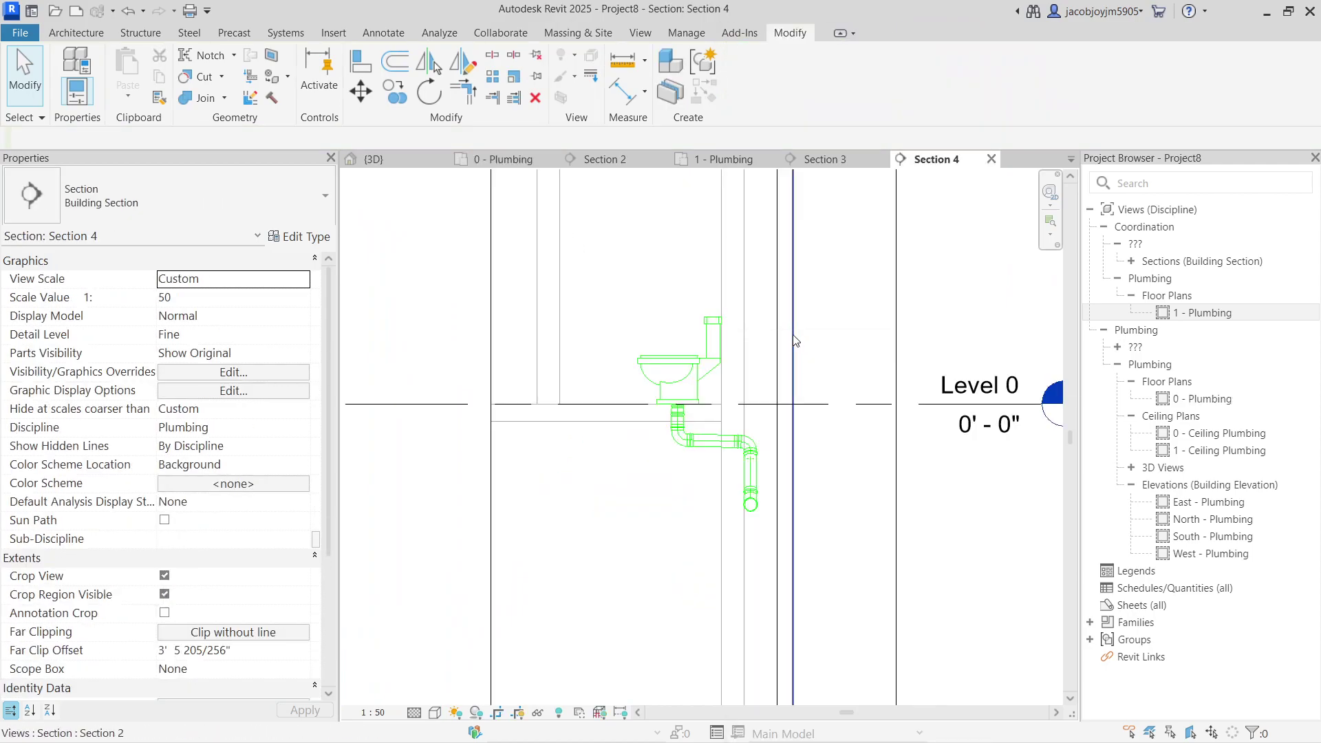
- Draw a 15 mm cold water pipe from the water closet's tank inlet into the wall and vertically up to elevation about 2' 8 1/2"
left_click(713, 357)
scroll(750, 347, "up", 2)
left_click(754, 356)
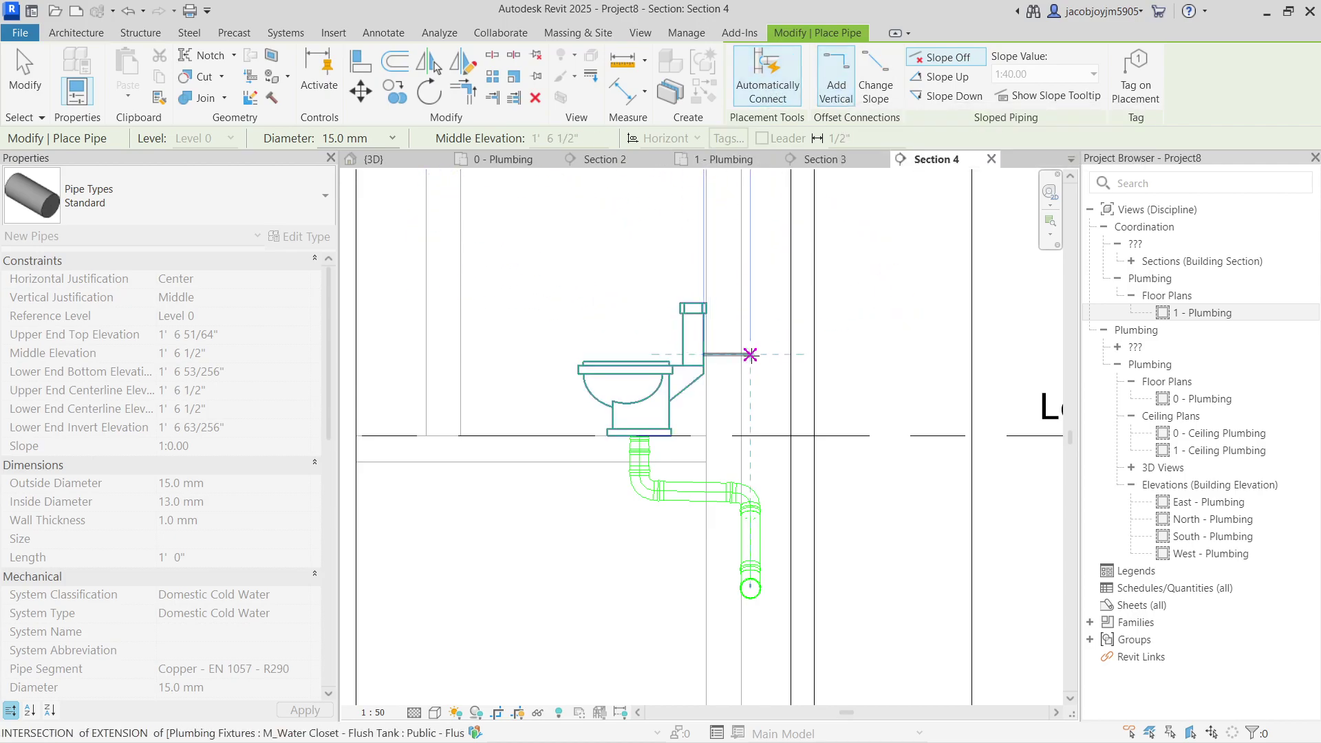
scroll(722, 354, "up", 3)
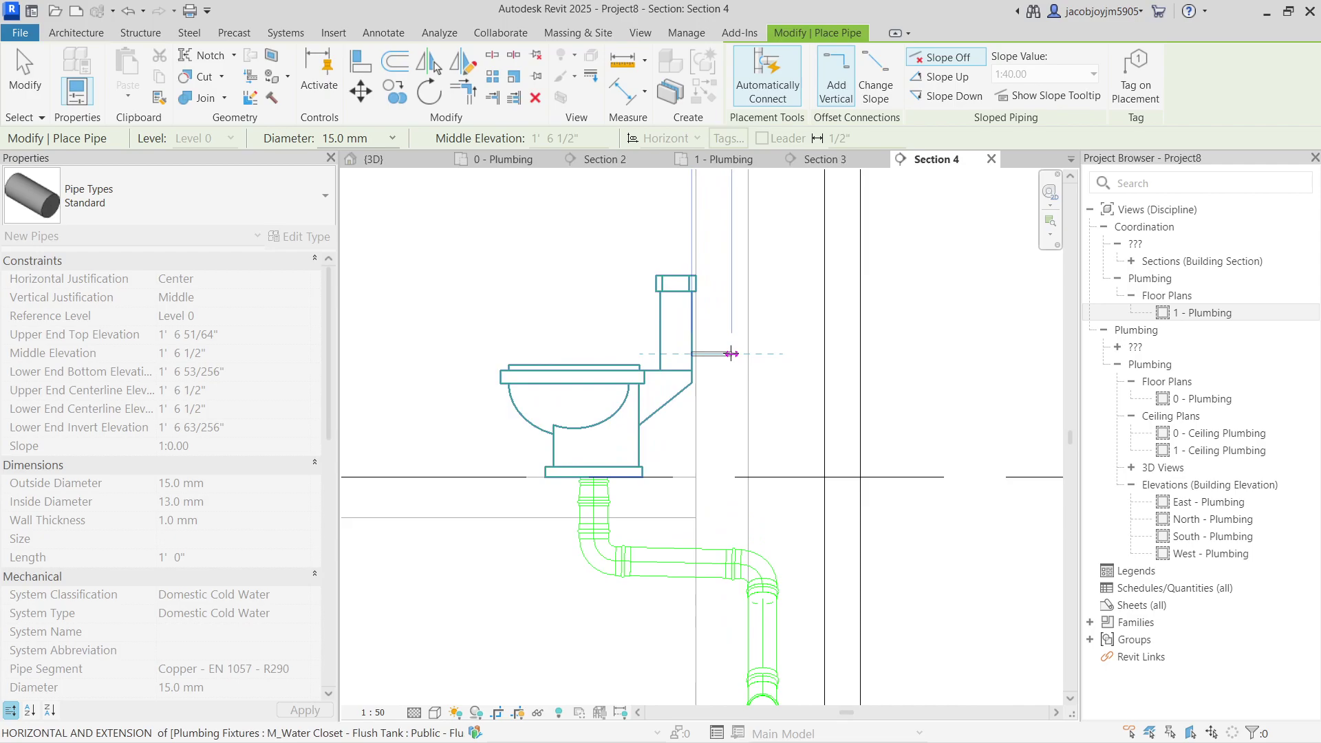
left_click(705, 354)
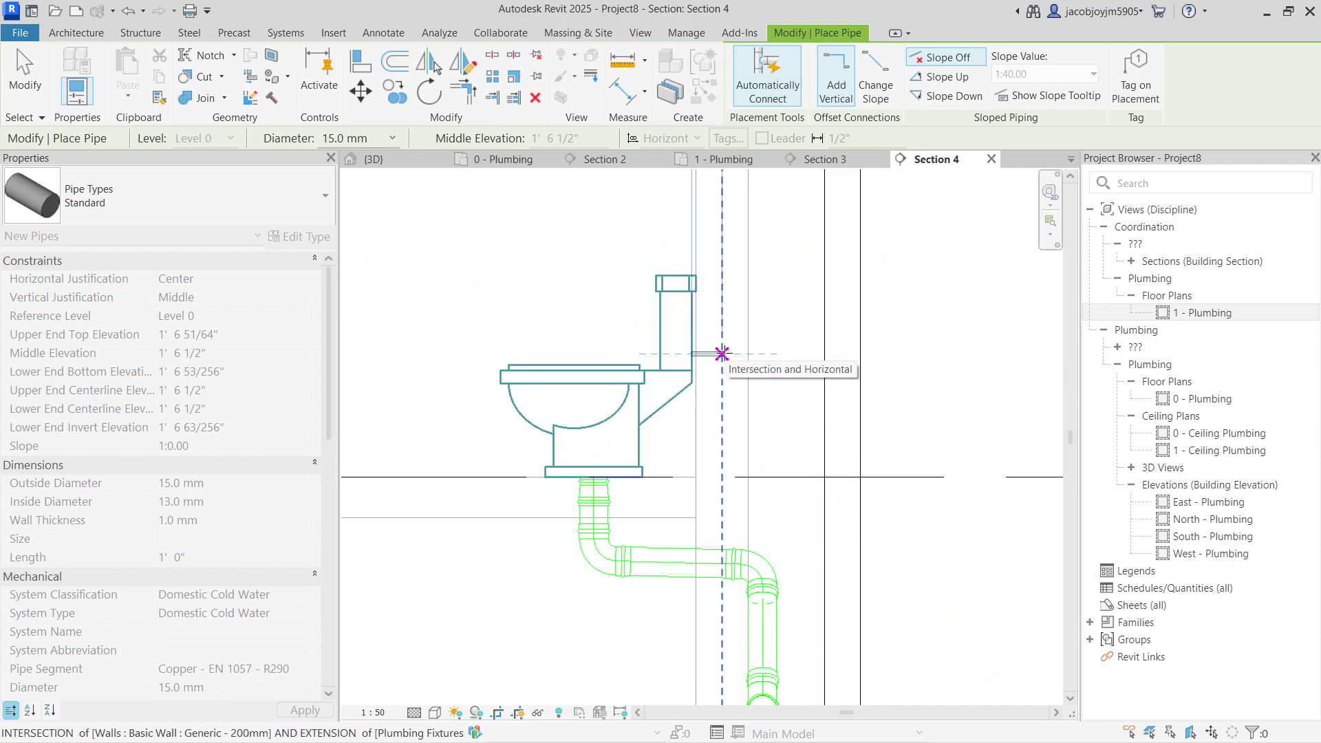
scroll(722, 353, "up", 2)
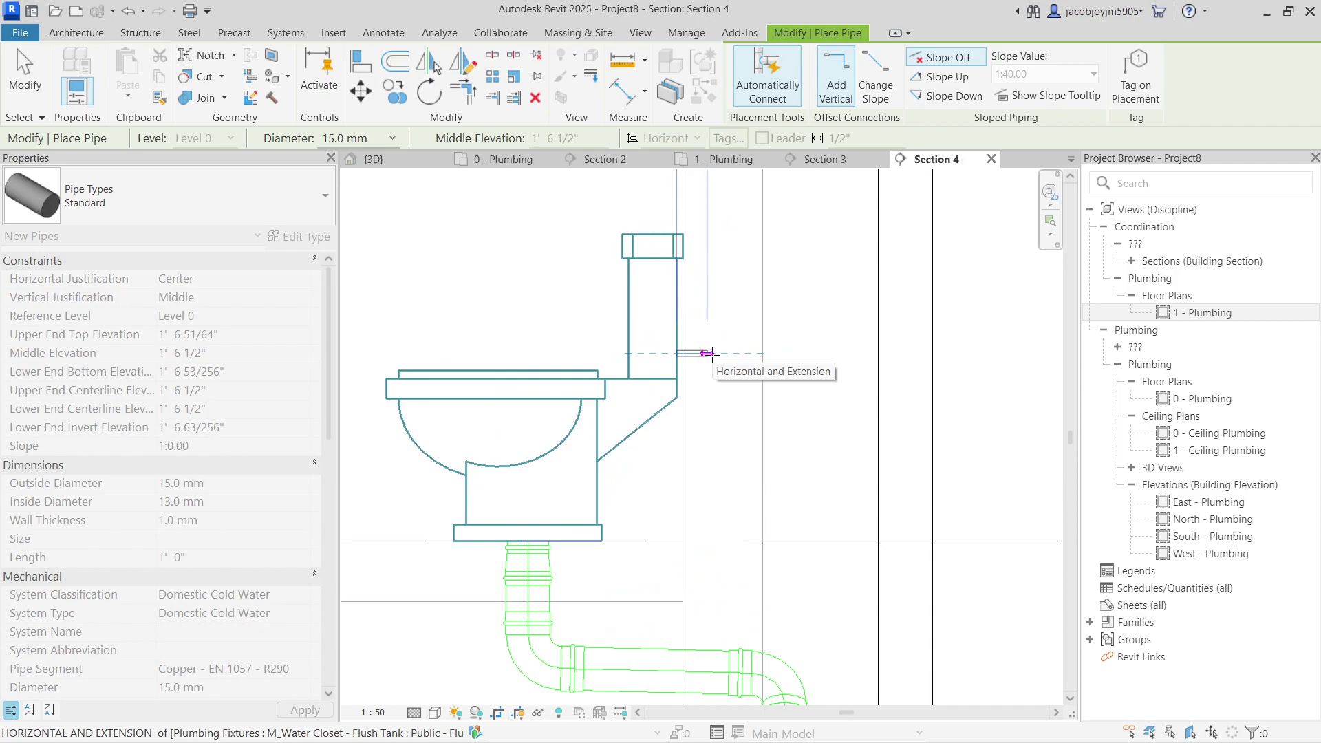
left_click(709, 353)
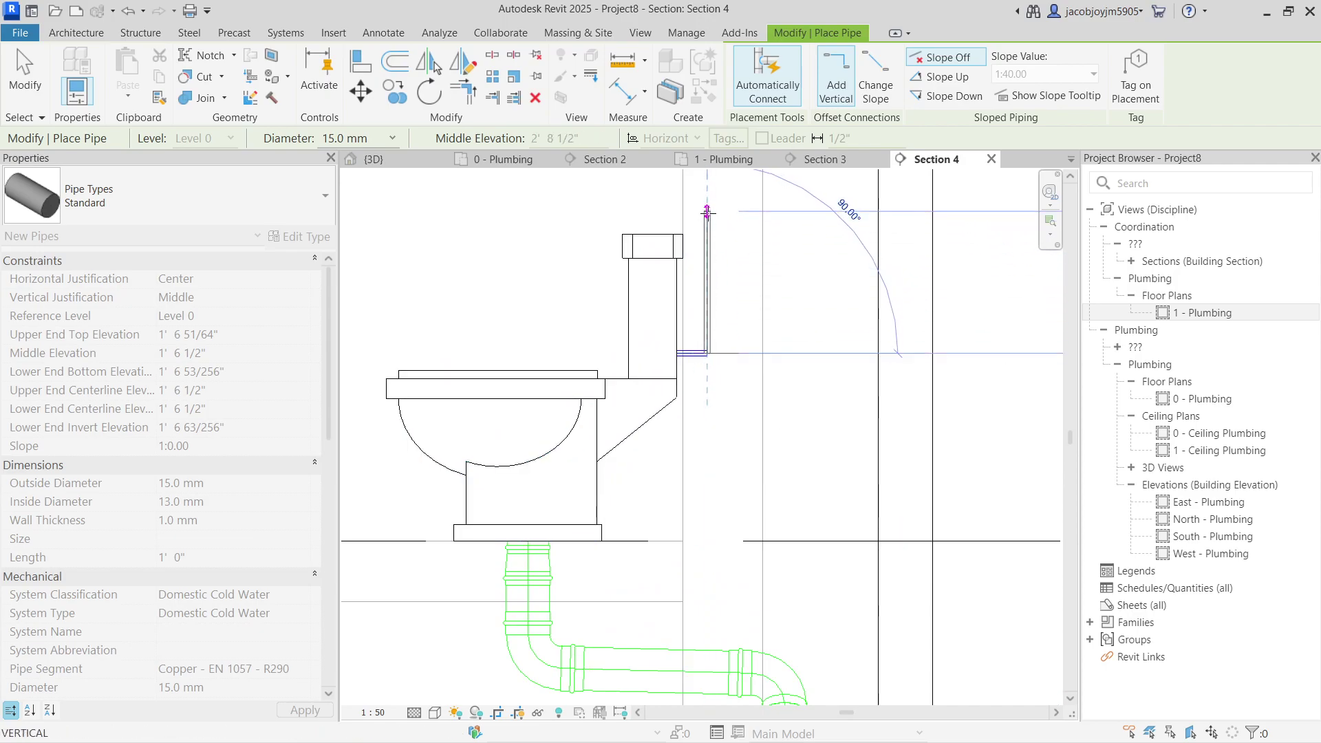
left_click(708, 211)
key("Escape")
key("Escape")
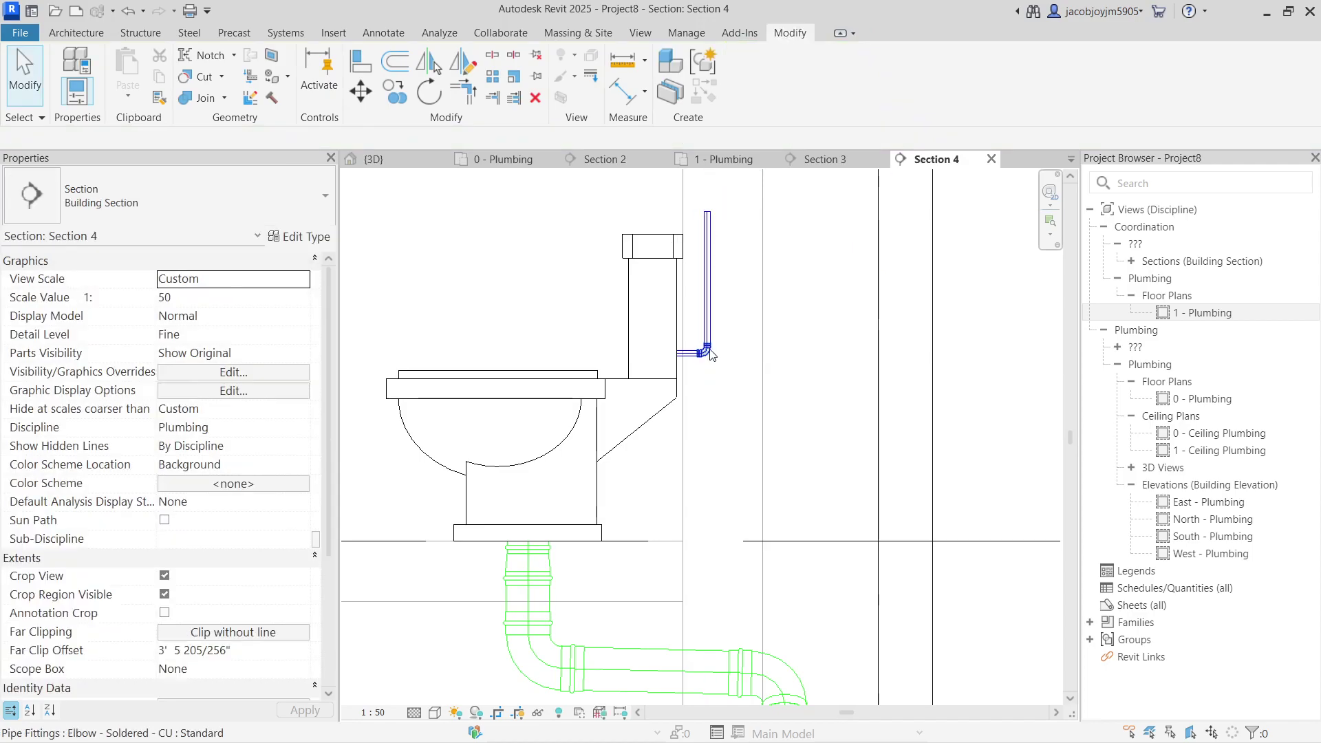
- Copy the 15 mm cold water pipes and elbow to the other two water closets in the 0 - Plumbing plan using multiple copy
left_click(692, 359)
key("Escape")
left_click(695, 352)
scroll(694, 352, "up", 3)
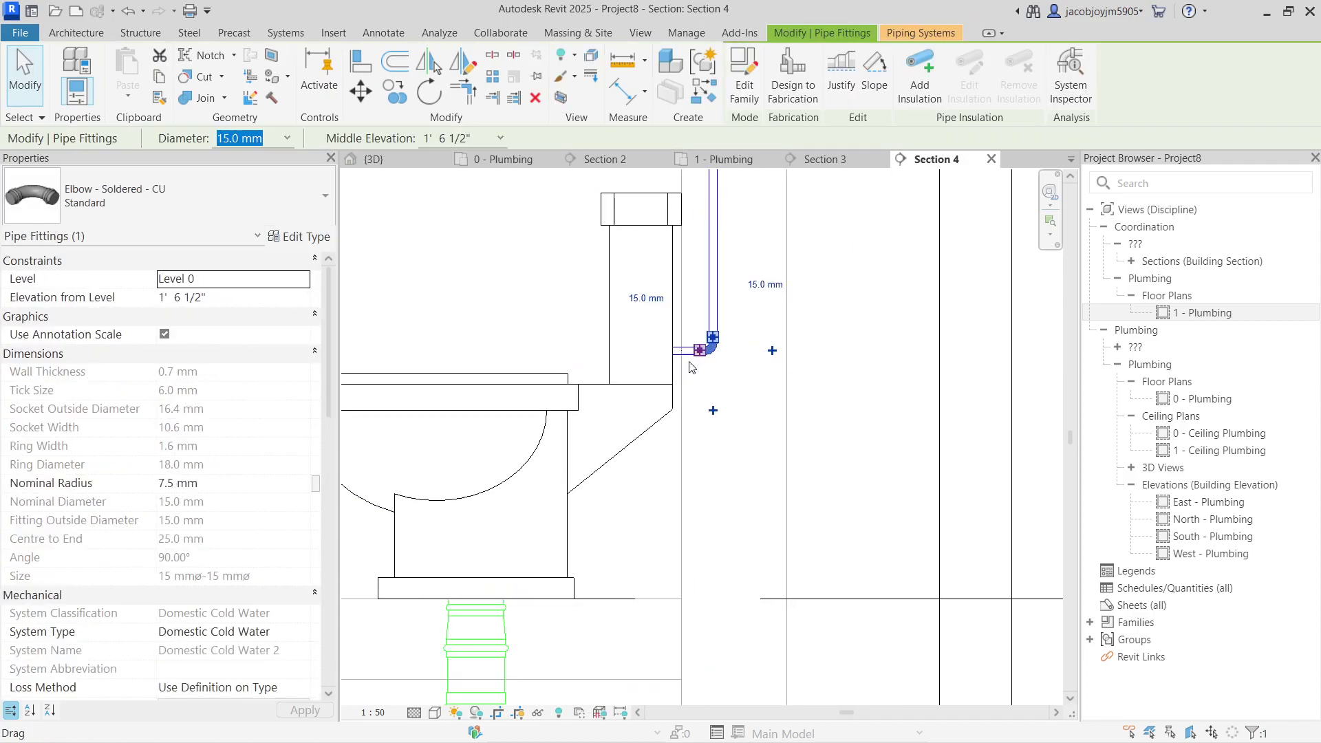
key("Tab")
left_click(688, 344)
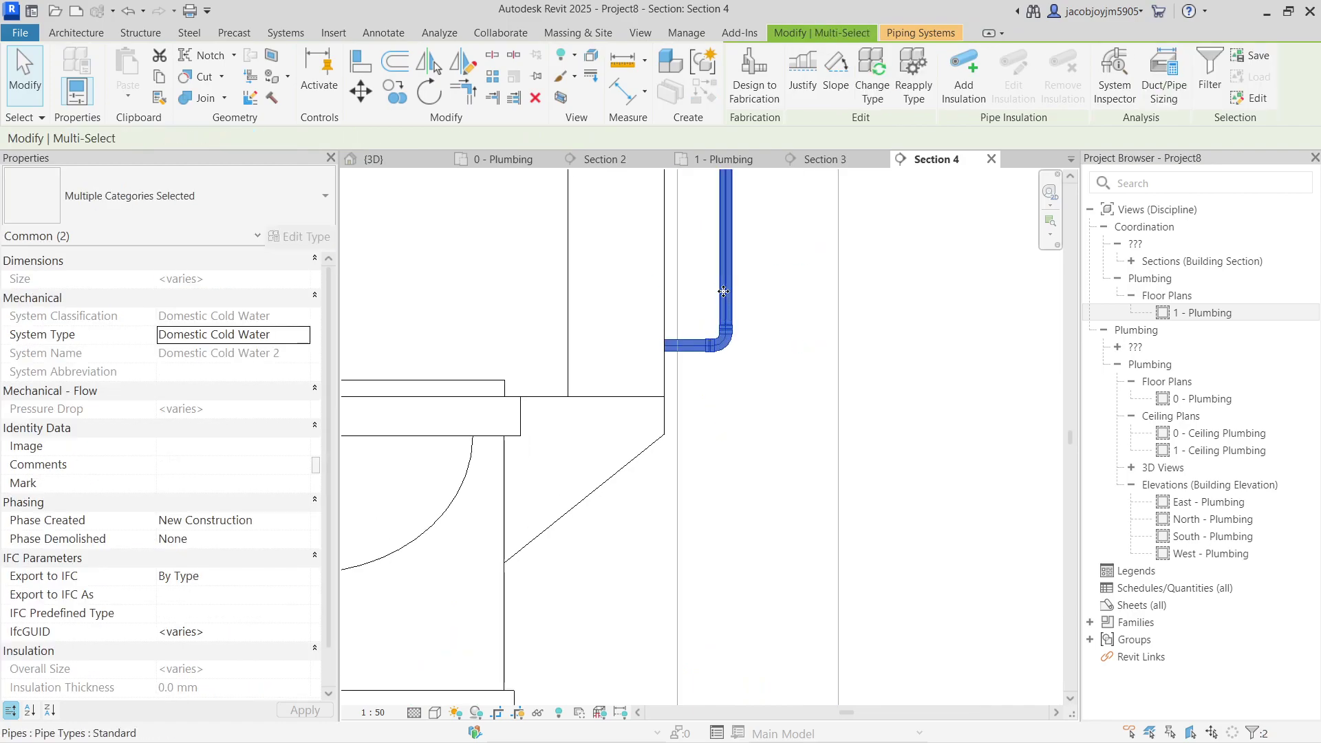
scroll(741, 394, "down", 4)
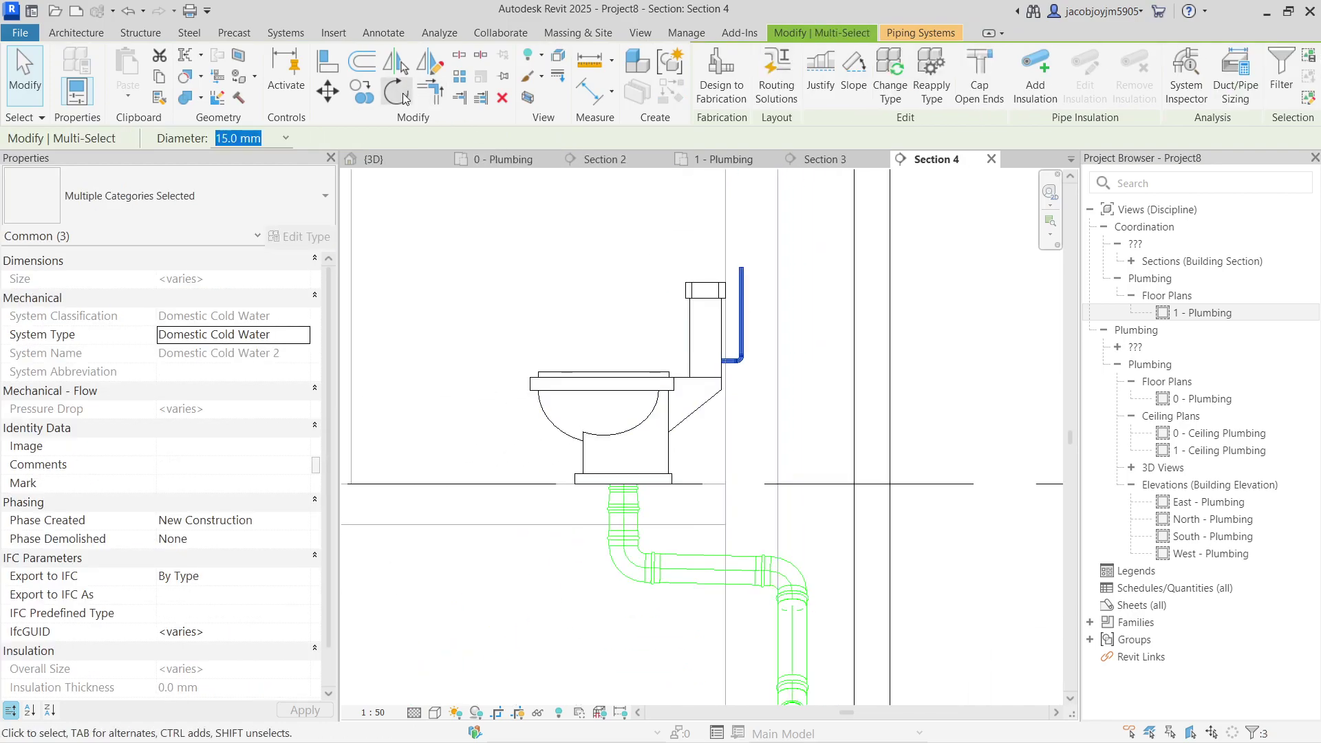
left_click(510, 159)
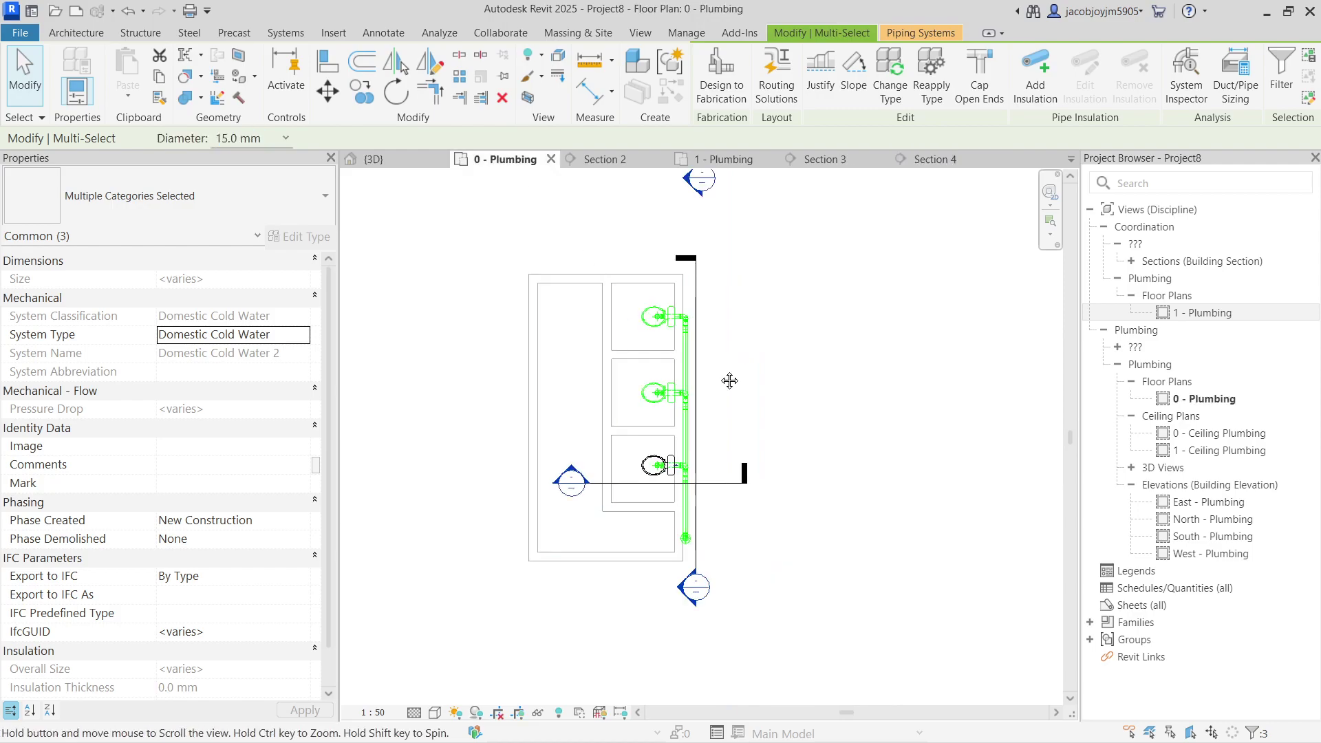
scroll(673, 399, "up", 8)
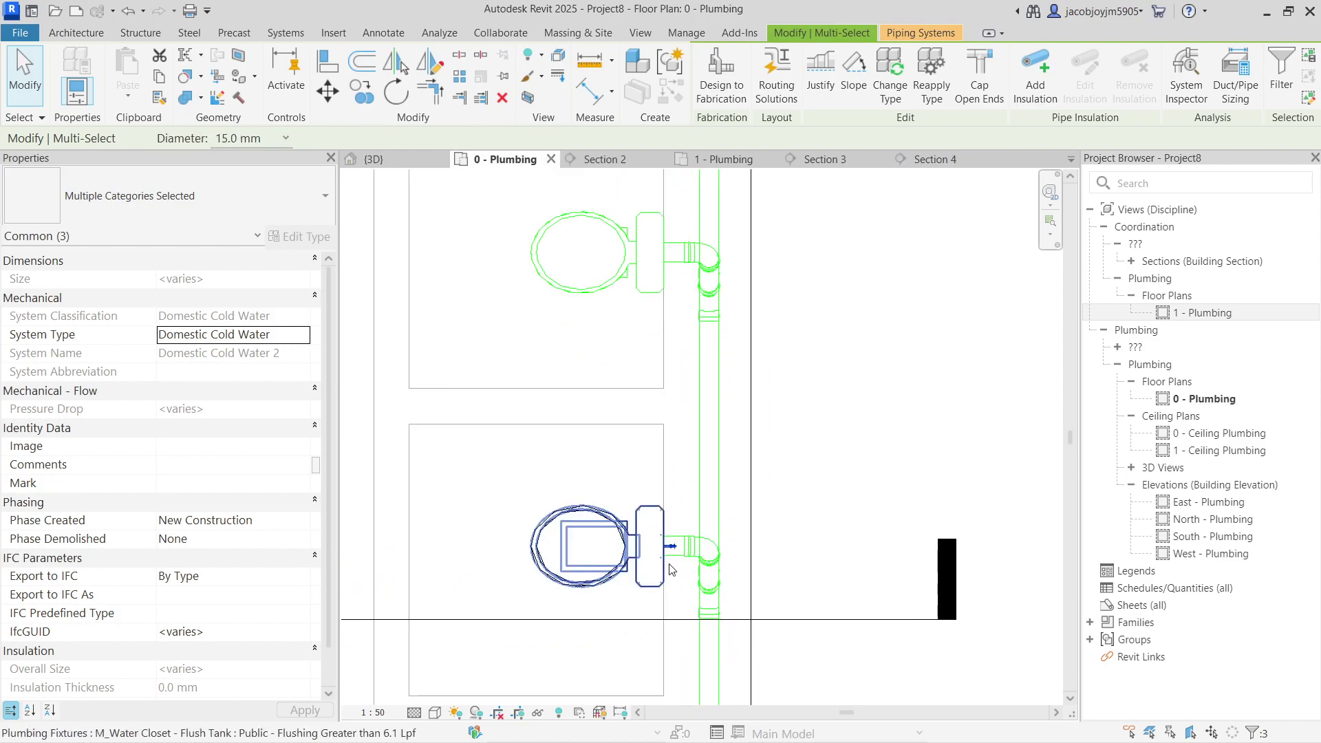
scroll(673, 559, "down", 5)
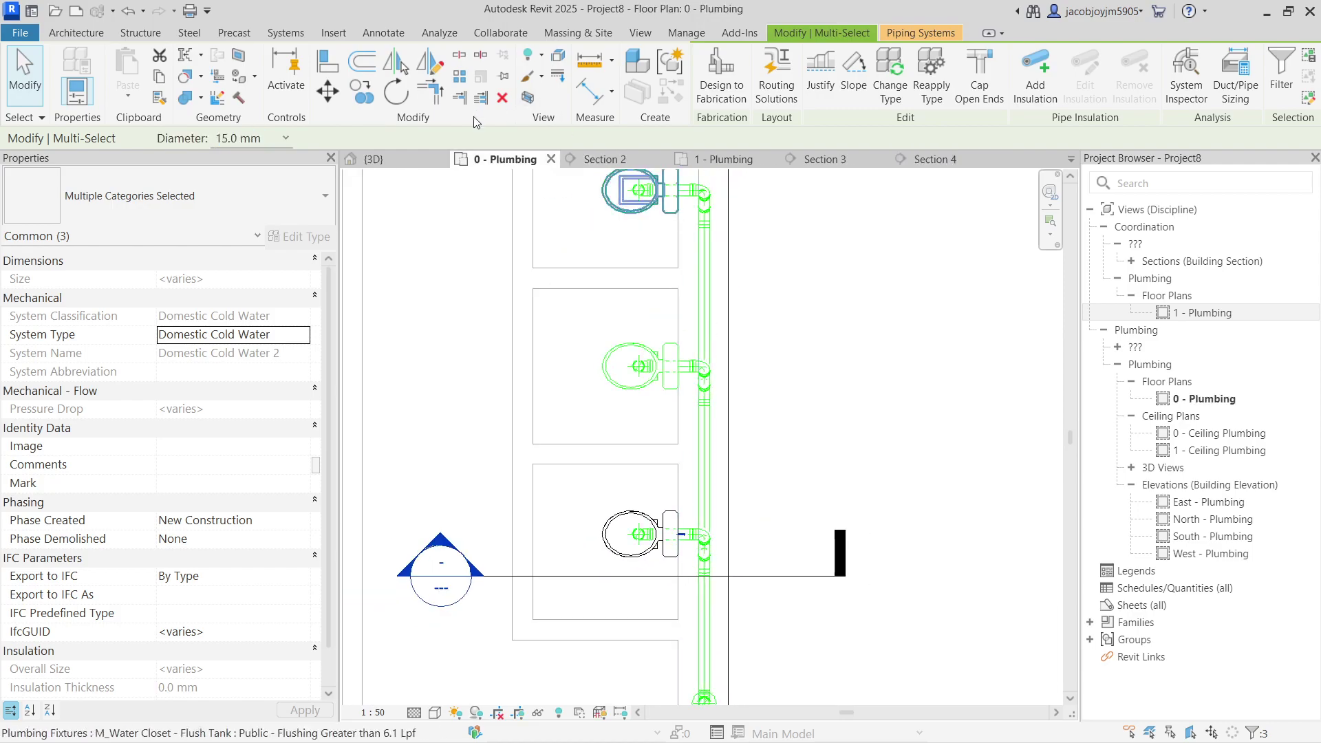
left_click(364, 97)
left_click(613, 534)
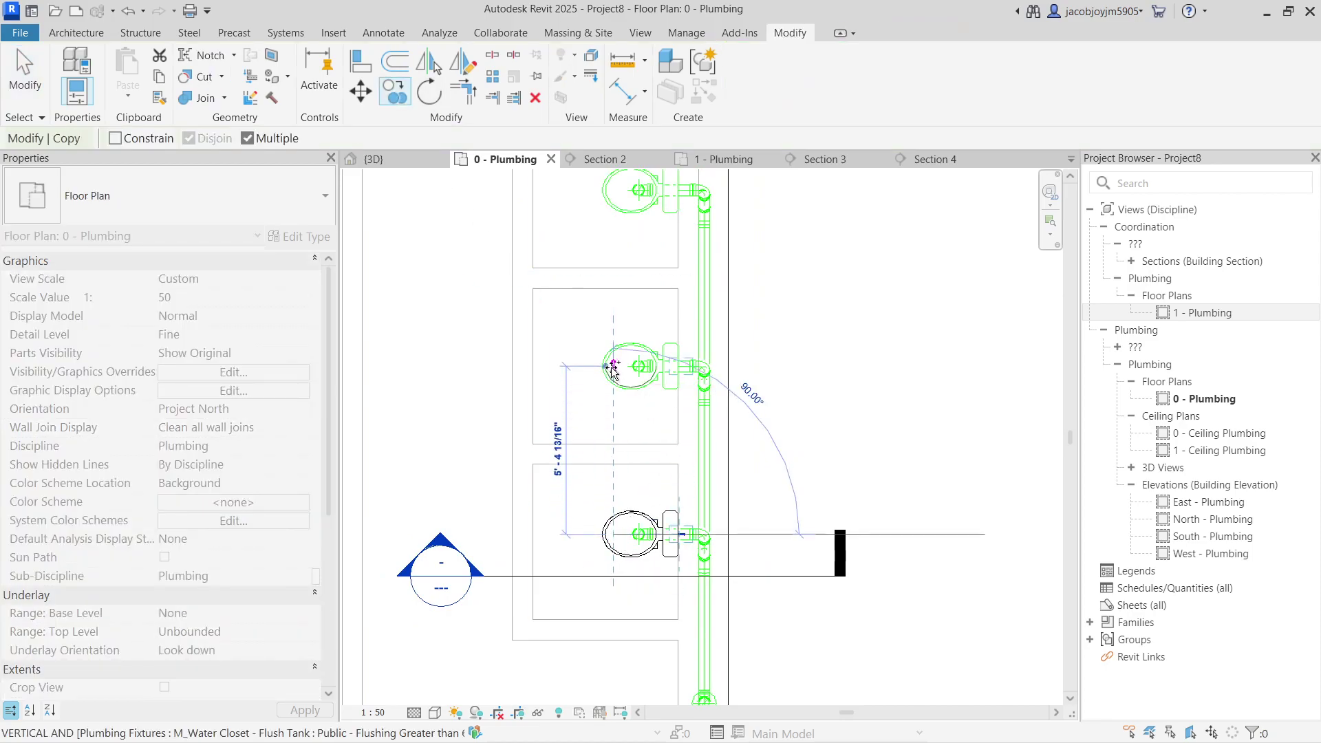
scroll(613, 368, "up", 3)
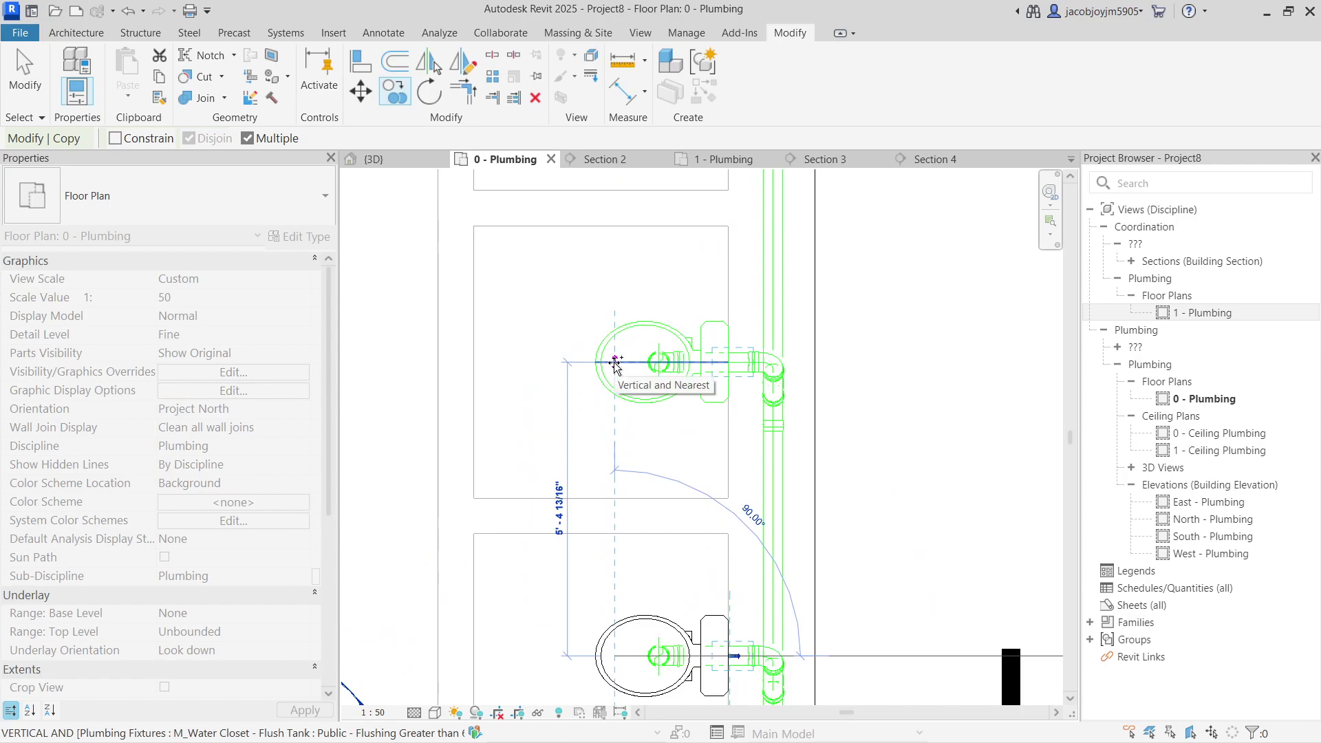
scroll(619, 385, "down", 2)
left_click(631, 276)
key("Escape")
key("Escape")
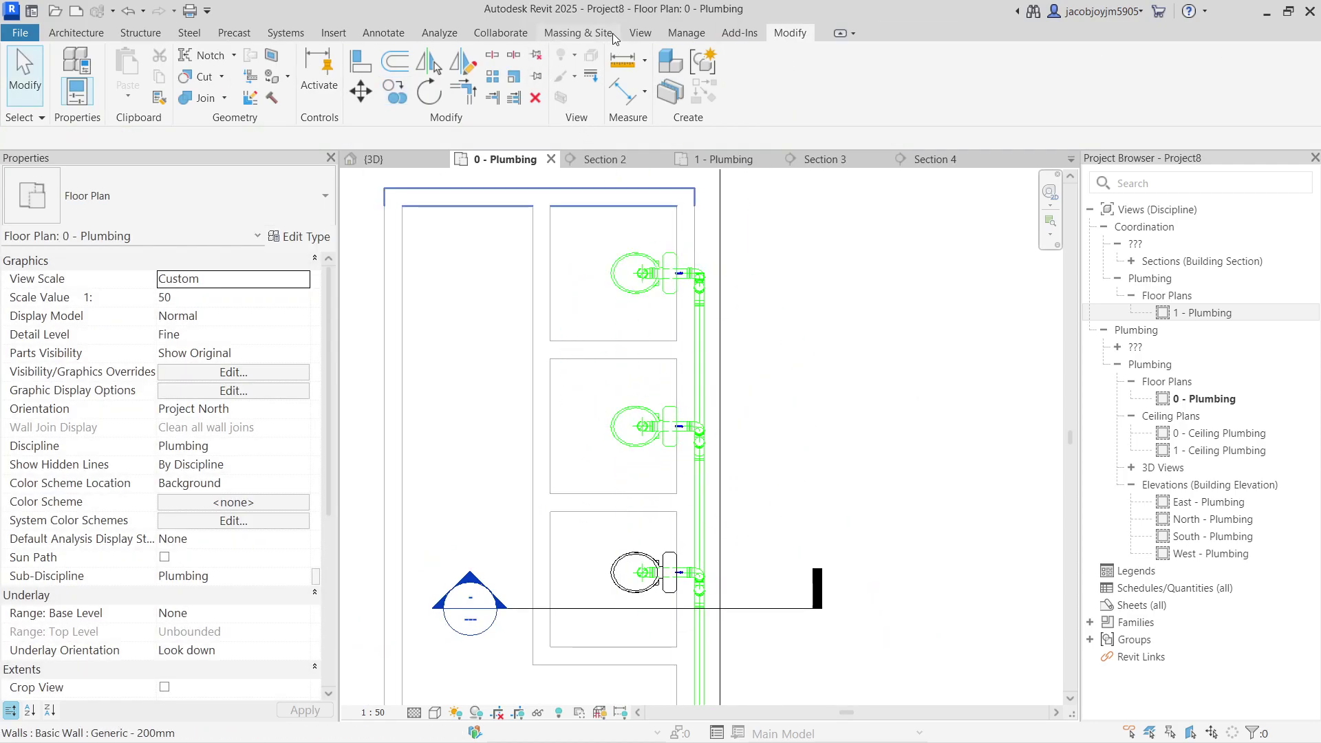
- Examine the three cold water risers and the drain connection of the water closet nearest the stack in the 3D view
left_click(638, 33)
left_click(540, 67)
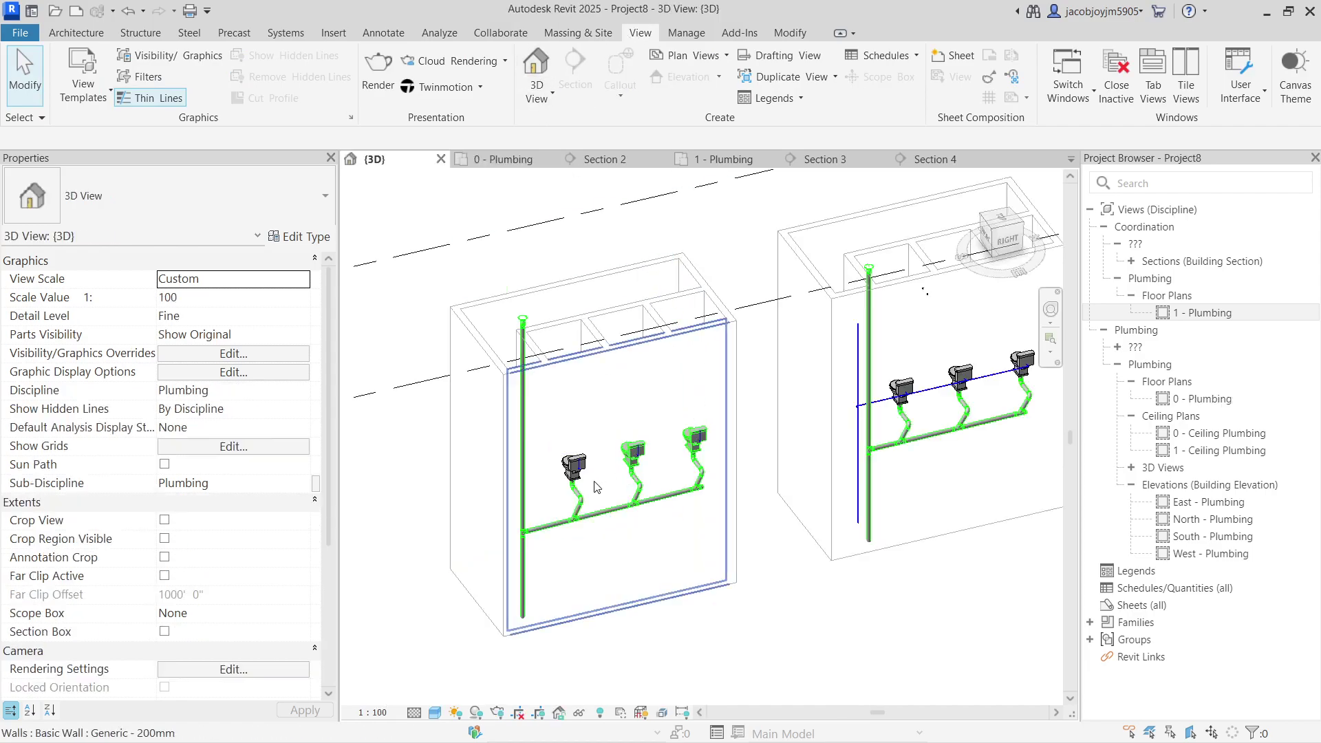
scroll(569, 463, "up", 5)
scroll(569, 464, "down", 2)
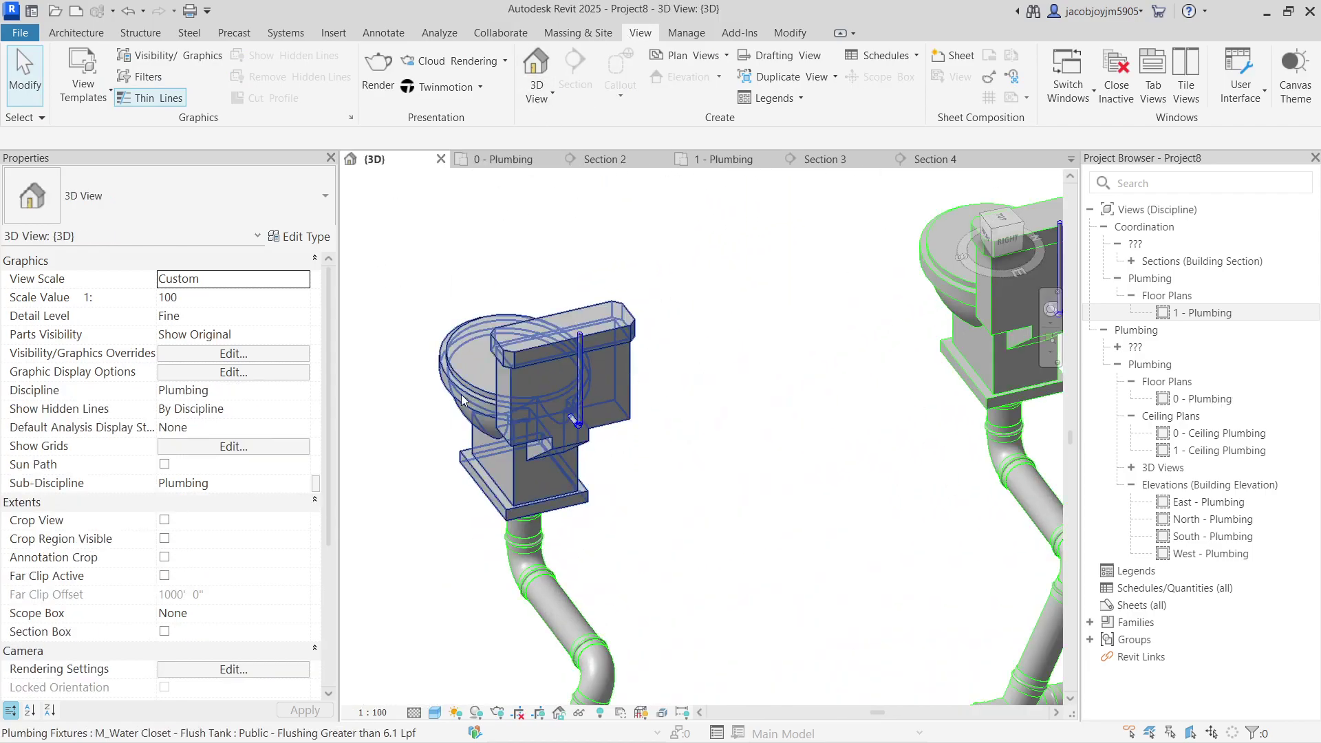
scroll(539, 372, "down", 2)
left_click(536, 391)
middle_click_drag(536, 391, 720, 460, "shift")
key("Escape")
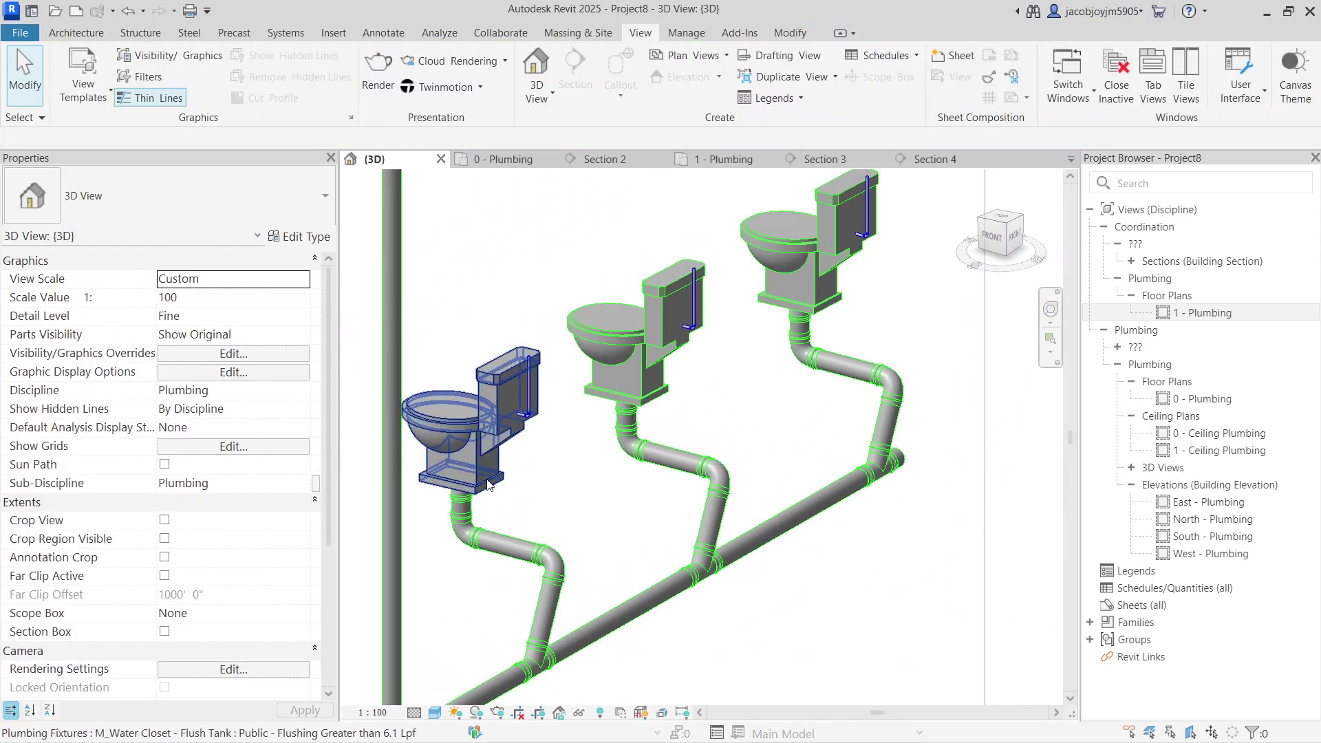
scroll(460, 501, "up", 2)
left_click(466, 475)
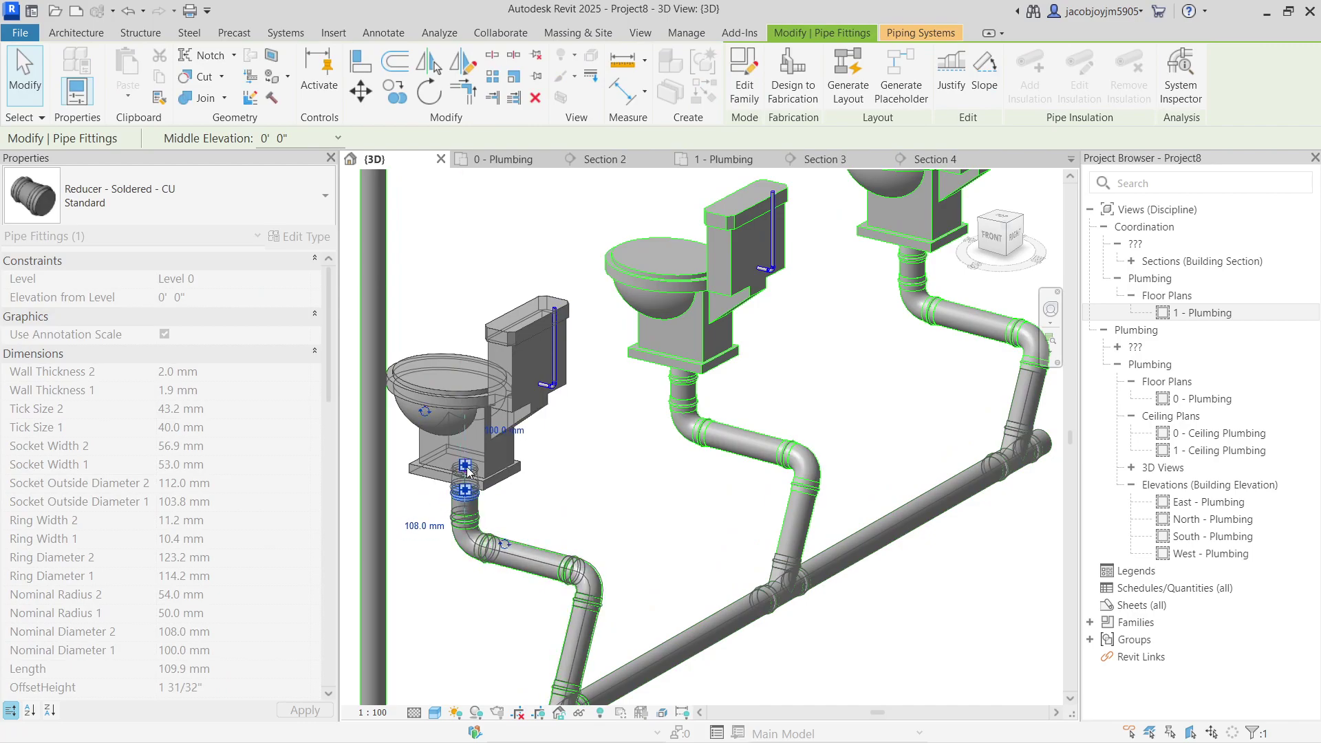
key("Escape")
scroll(467, 473, "down", 3)
- Return to the 0 - Plumbing plan and go to the Section 4 view of the water closet nearest the stack
left_click(504, 159)
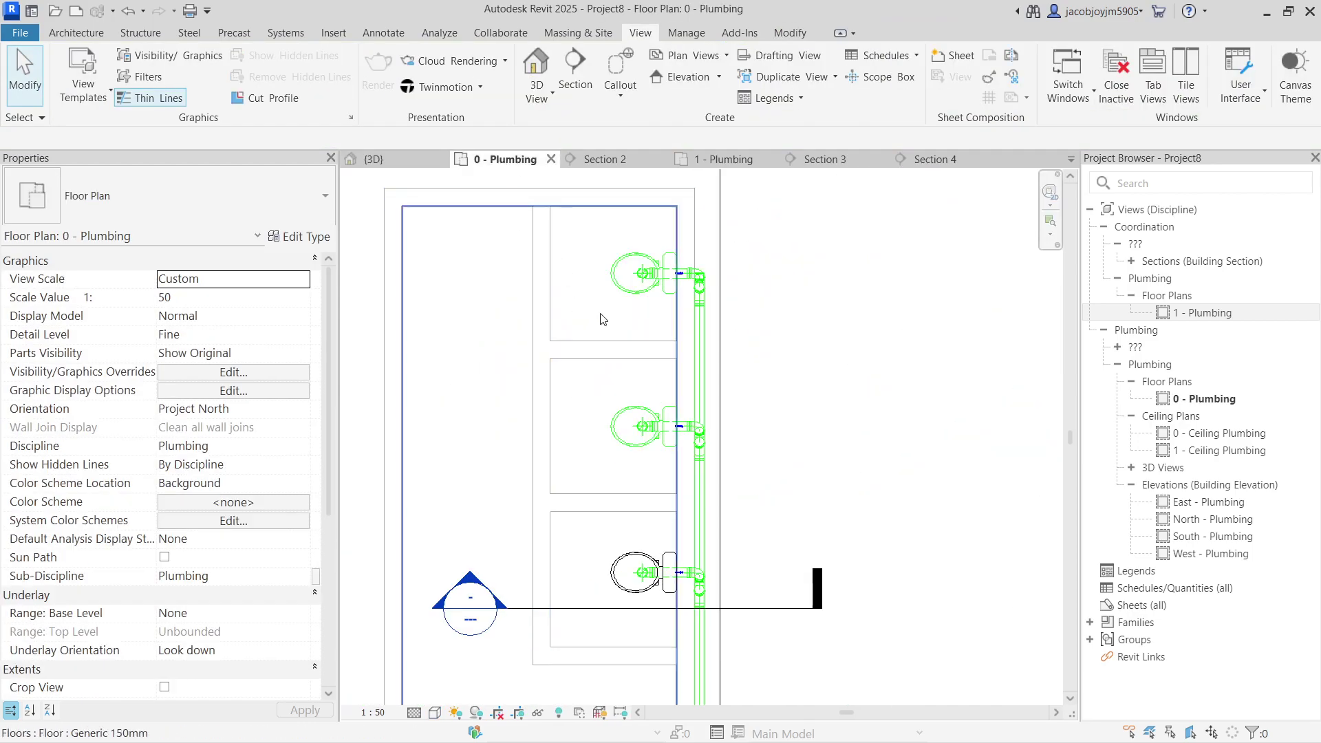
left_click(646, 622)
right_click(646, 622)
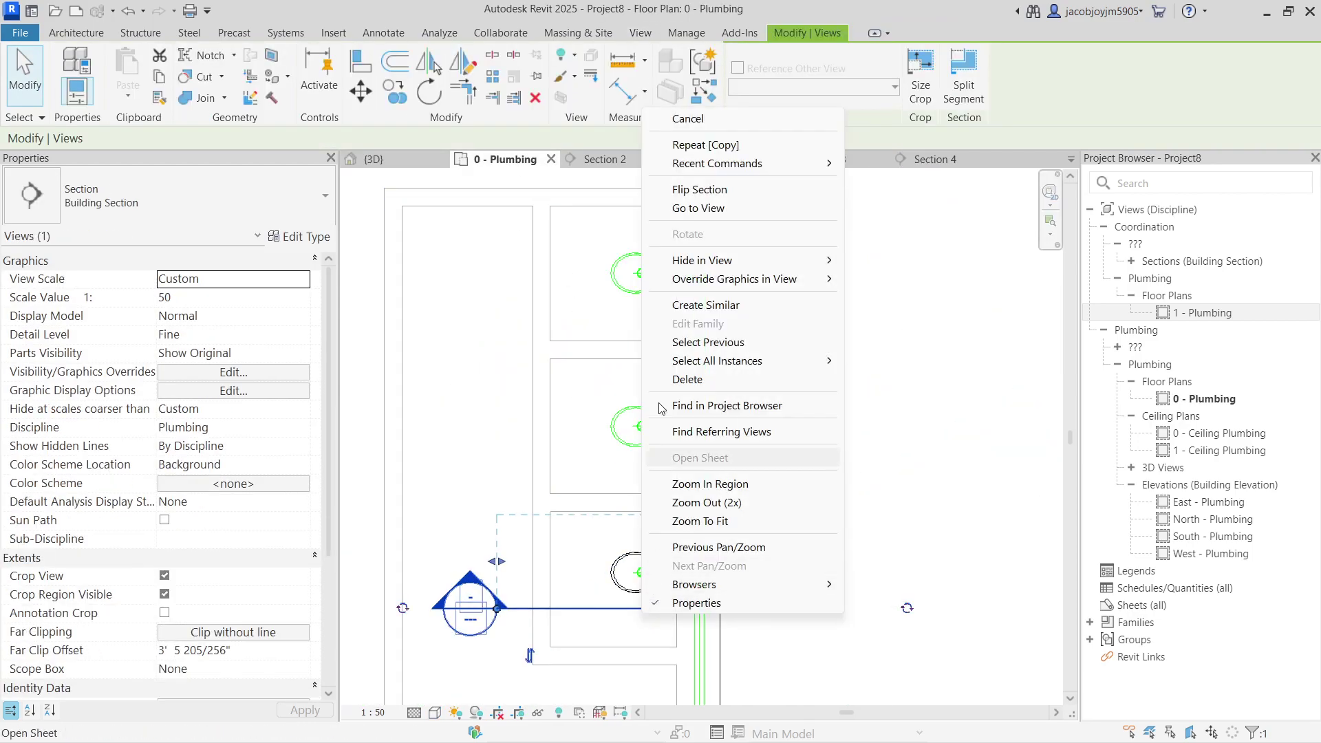
left_click(692, 212)
- Try to reconnect the reducer's upper end to the water closet's drain outlet in Section 4
left_click(626, 480)
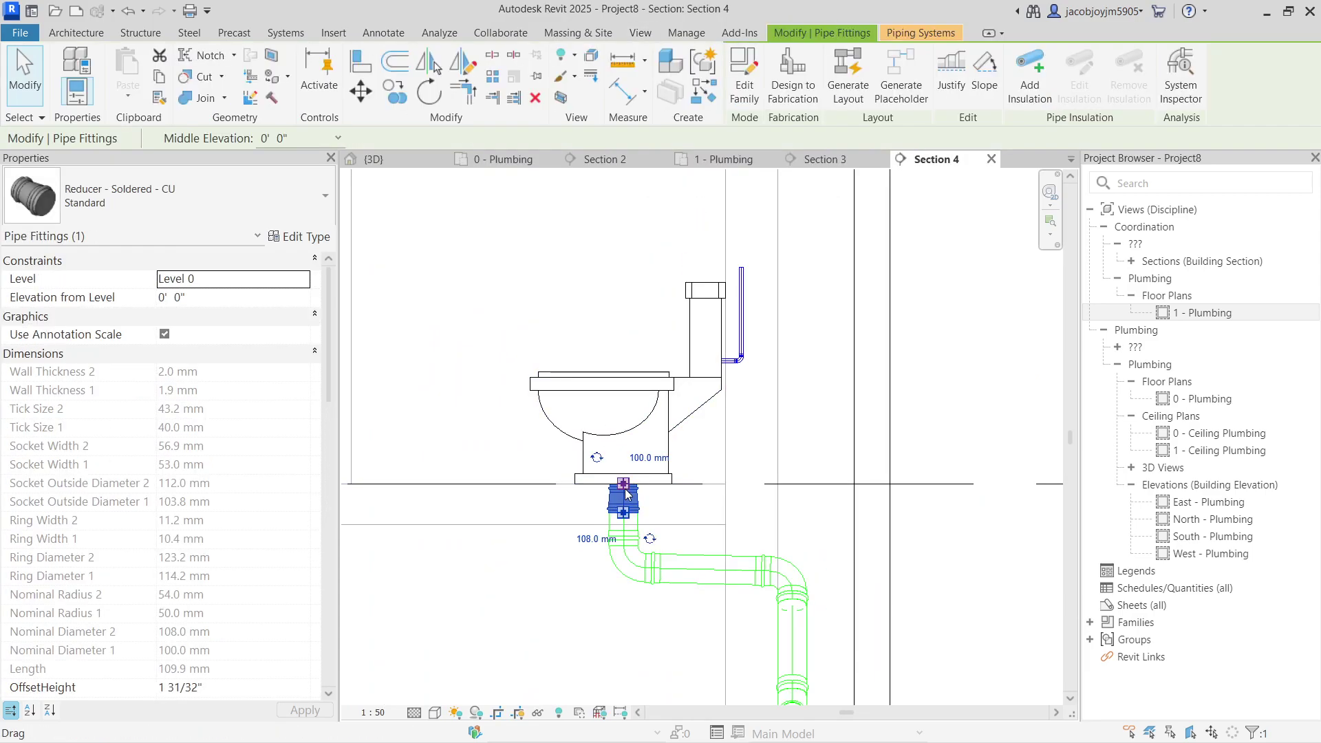
left_click_drag(626, 466, 629, 478)
key("Escape")
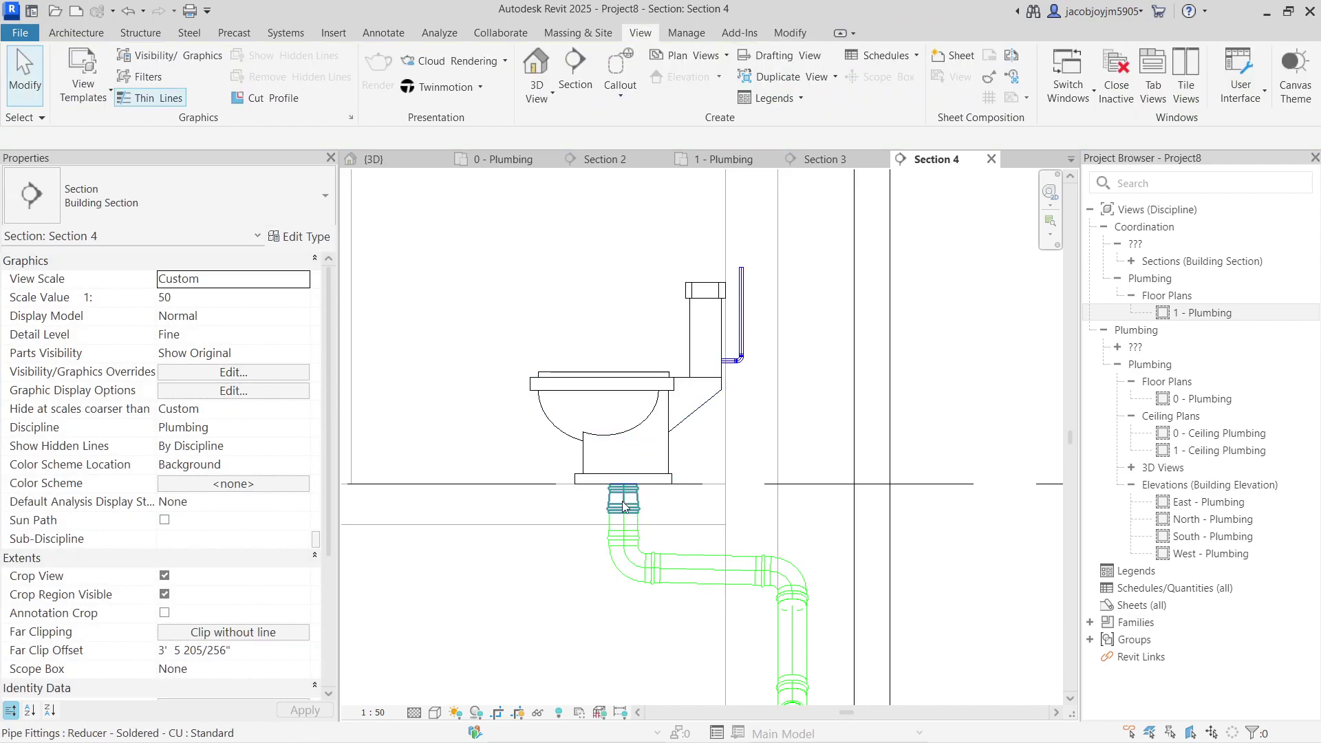
left_click(625, 482)
scroll(626, 481, "up", 3)
left_click_drag(627, 480, 627, 474)
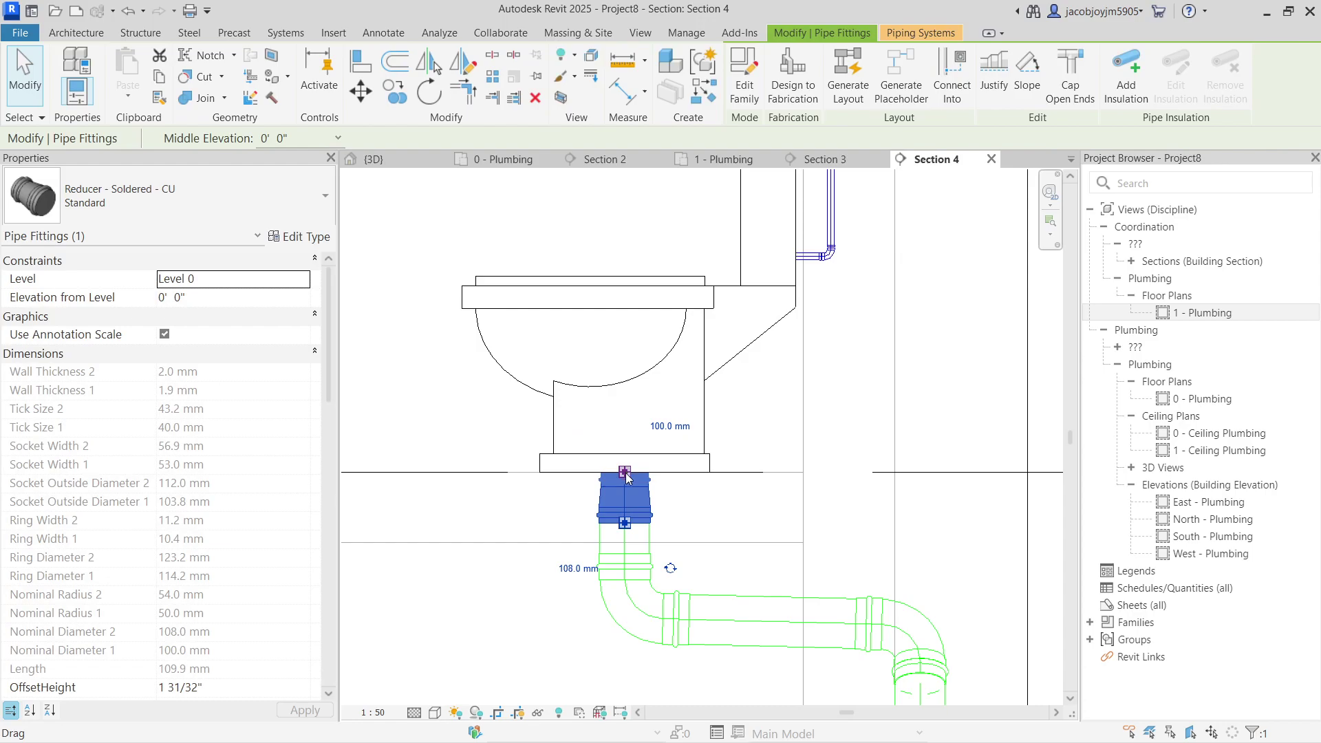
key("Escape")
left_click(629, 465)
left_click(633, 494)
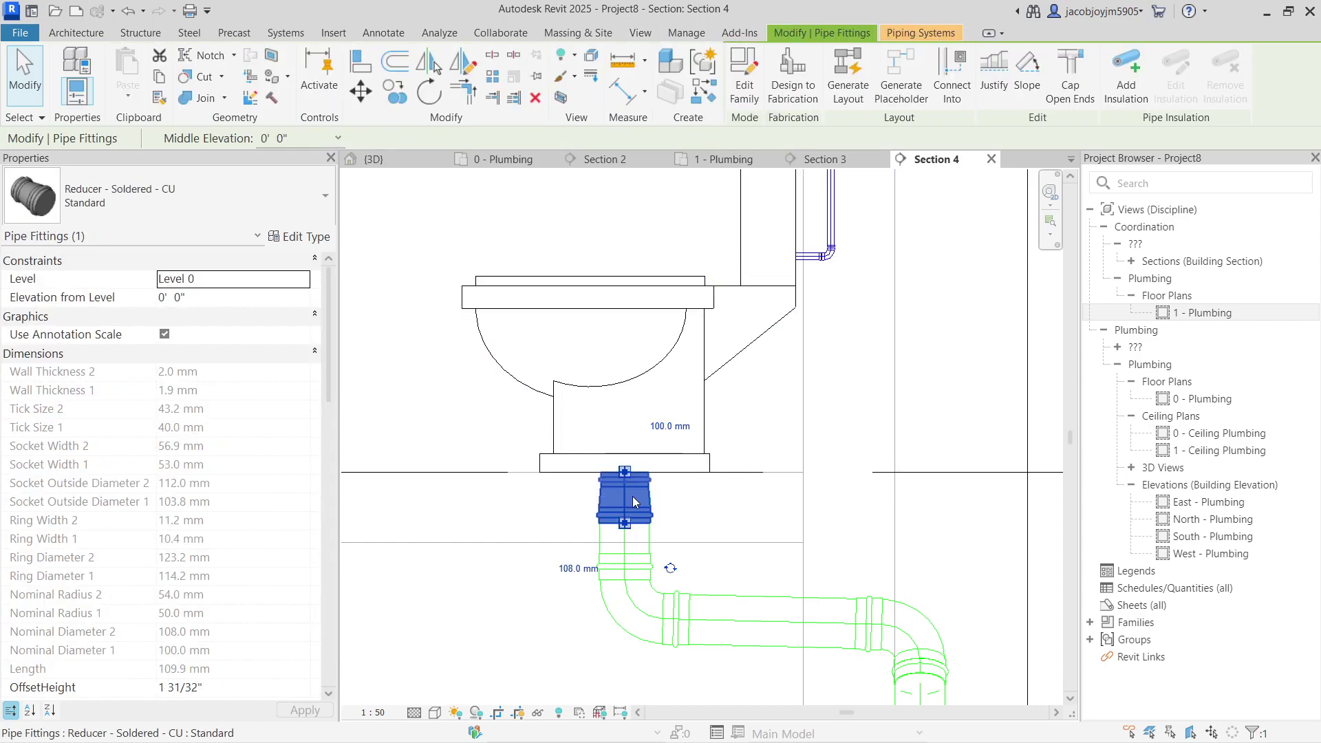
mouse_move(628, 475)
left_mouse_down()
mouse_move(625, 450)
mouse_move(632, 482)
left_mouse_up()
left_click(704, 499)
key("Escape")
left_click(640, 508)
key("Escape")
- Delete the reducer, the short vertical pipe and the elbow beneath the water closet, keeping the sloped branch pipe
left_click(634, 494)
key("Delete")
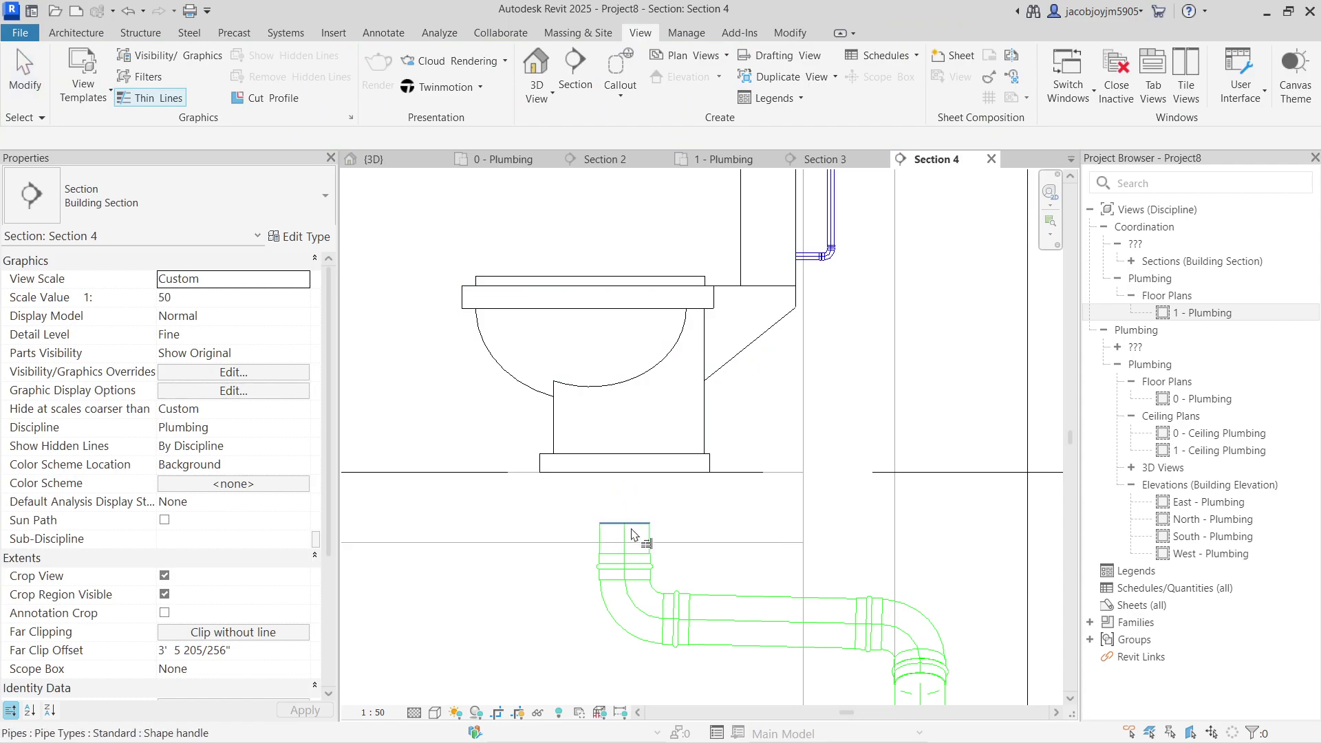
key("Escape")
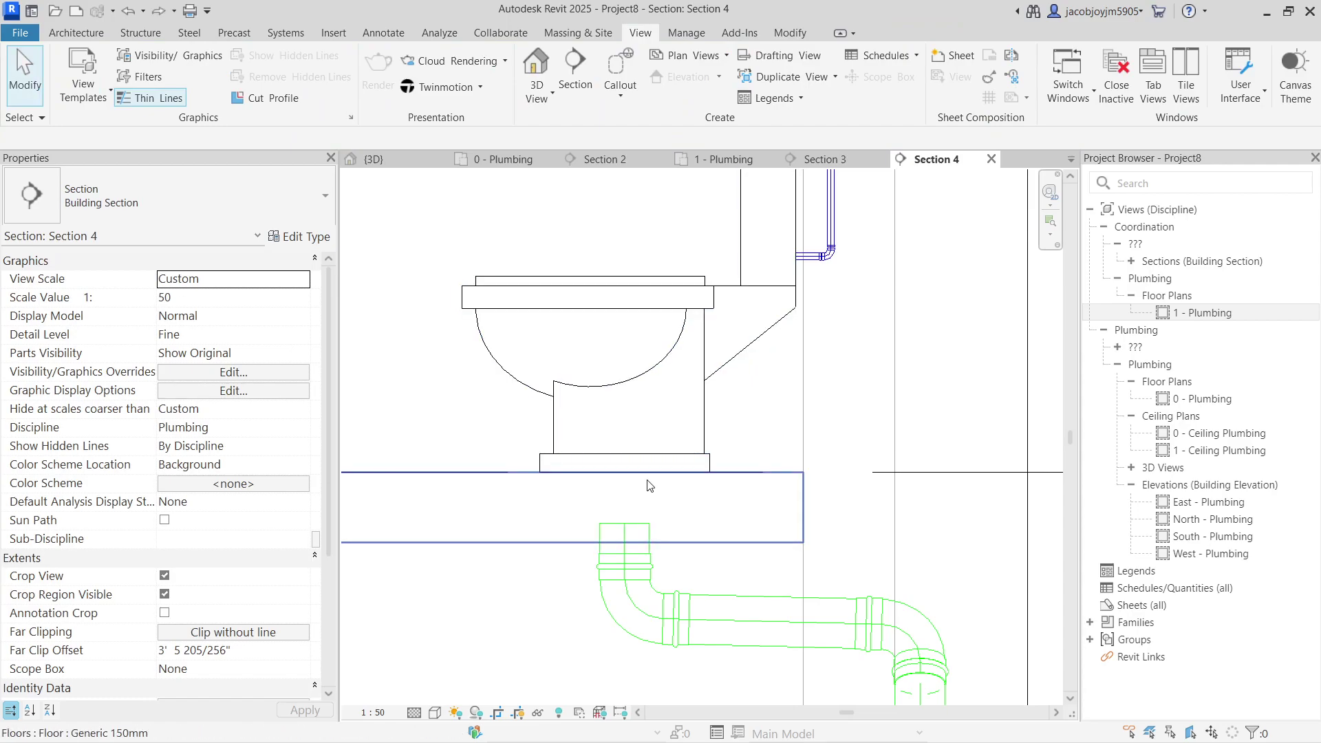
left_click(645, 529)
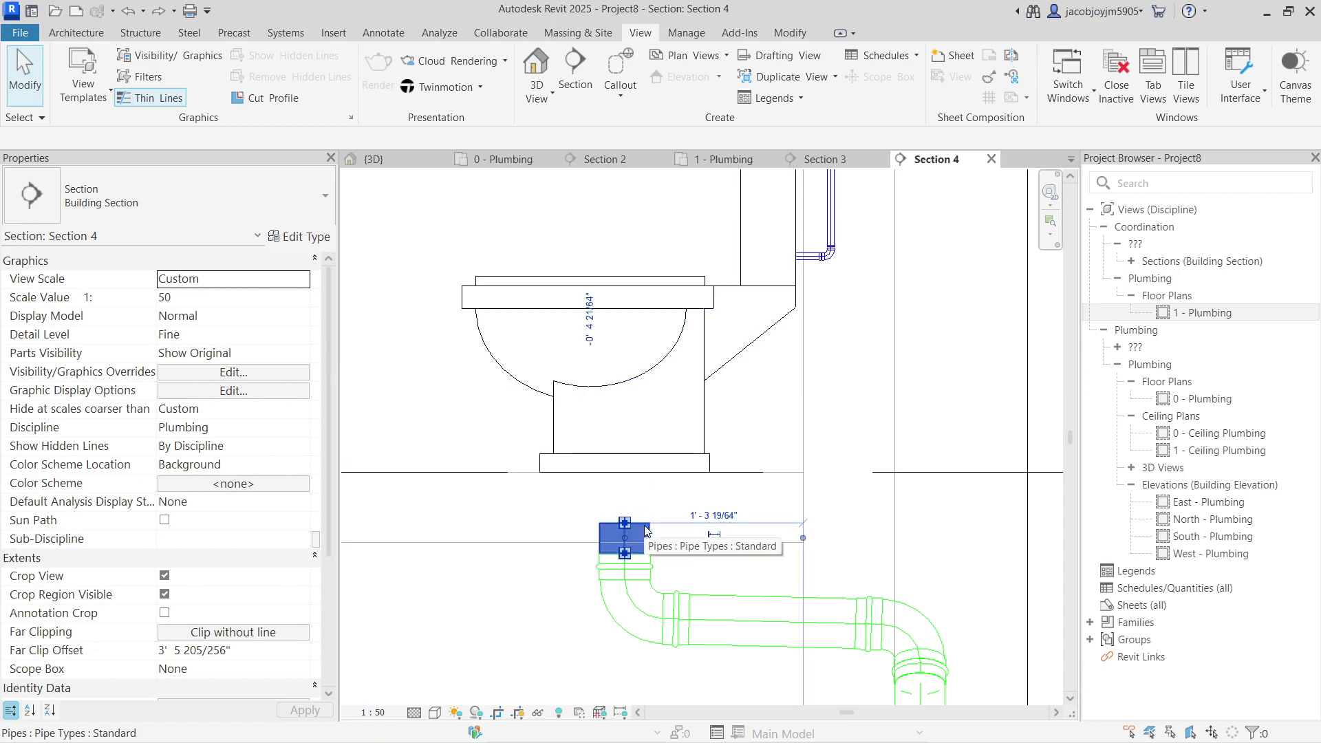
middle_click_drag(644, 526, 636, 471)
key("Delete")
left_click(634, 509)
key("Delete")
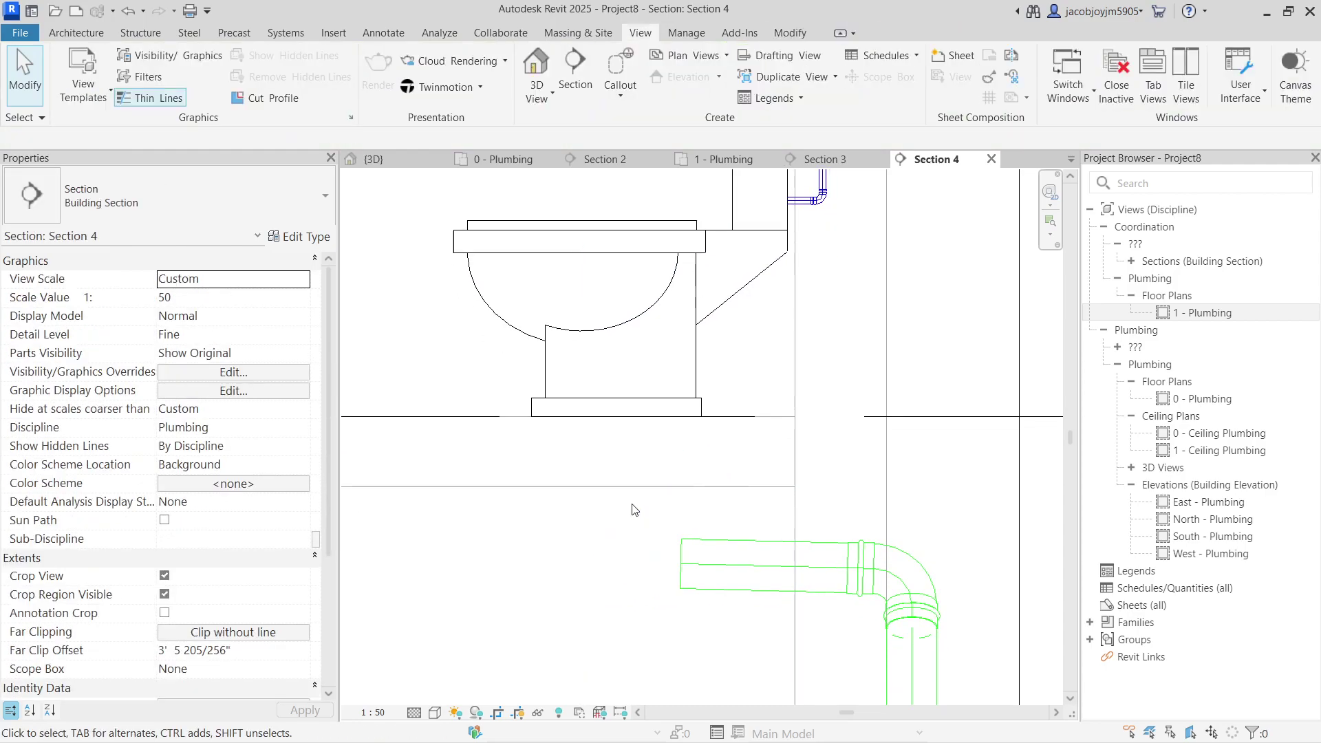
- Draw a 108 mm Soil & Waste pipe straight down from the water closet's 100 mm outlet to about 1' 7" below Level 0
left_click(641, 412)
left_click(616, 517)
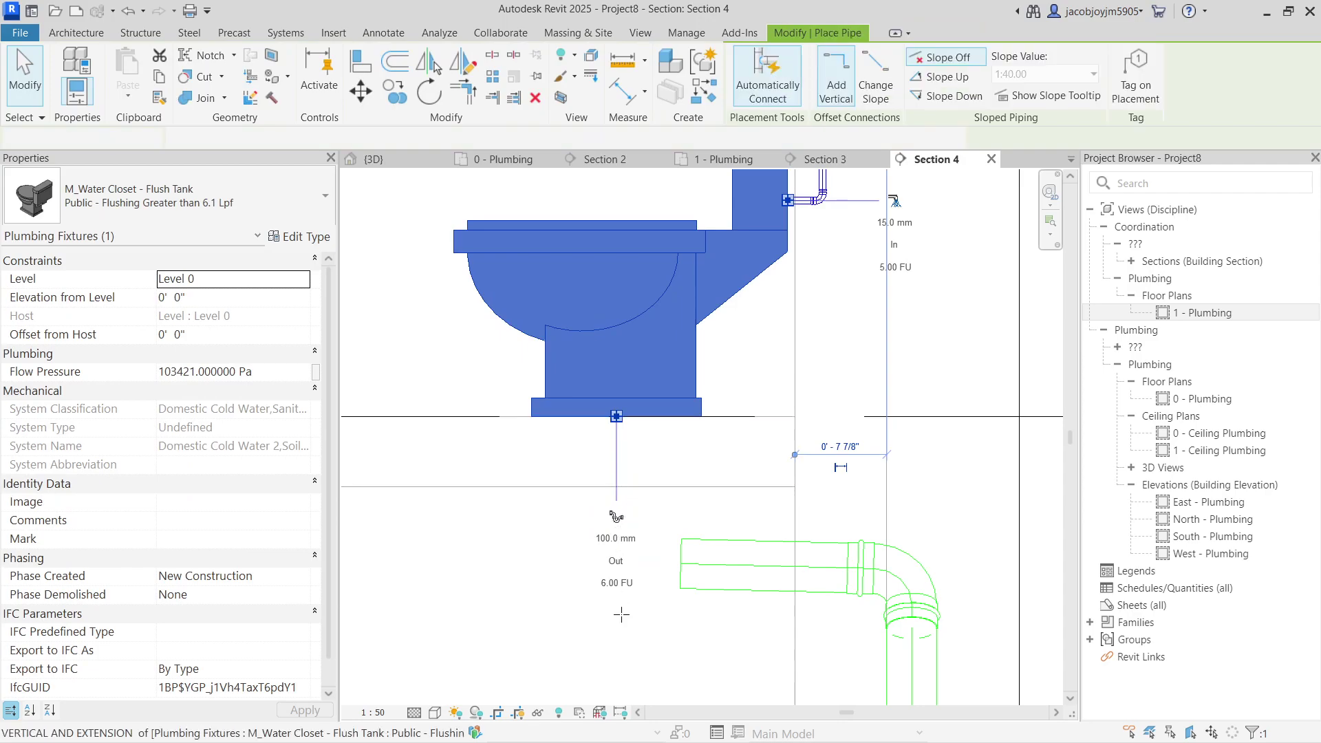
left_click(626, 639)
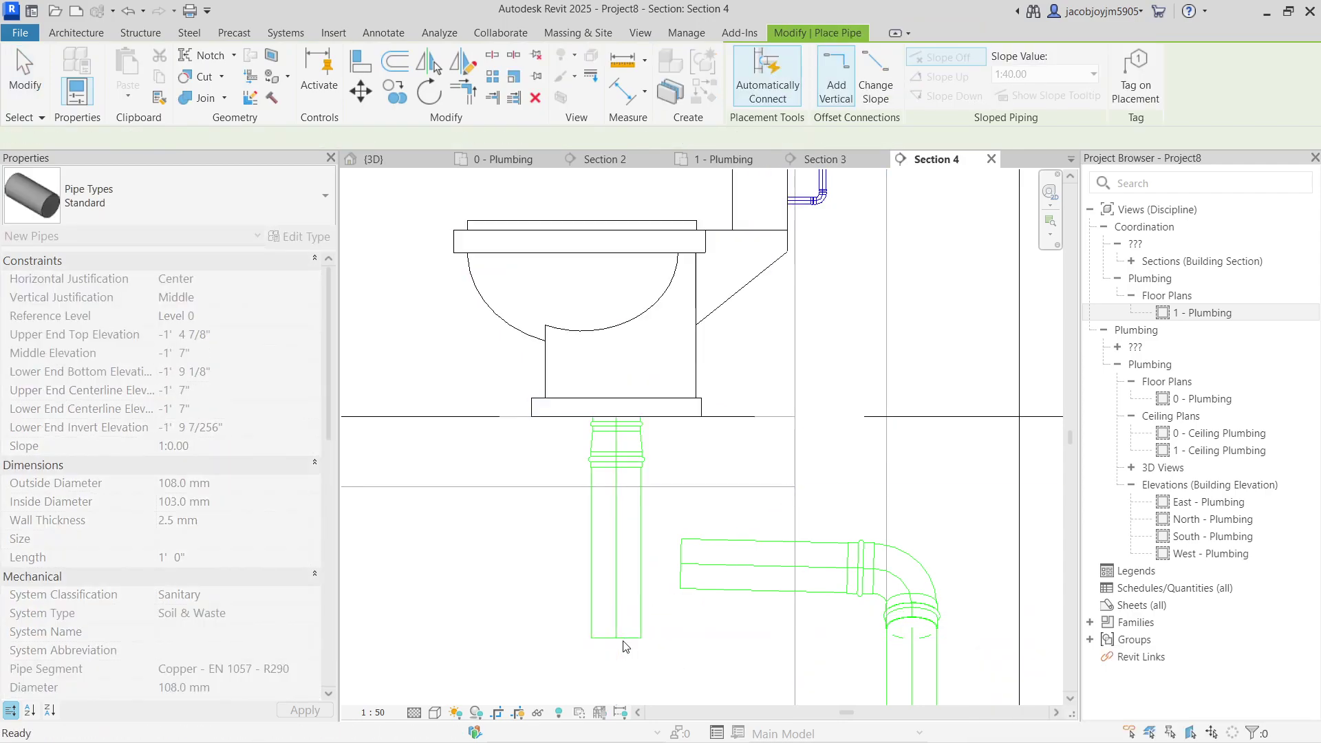
key("Escape")
key("Escape")
- Trim the new vertical pipe and the sloped branch pipe to a corner so an elbow joins them
left_click(627, 487)
left_click(740, 571)
scroll(673, 371, "down", 2)
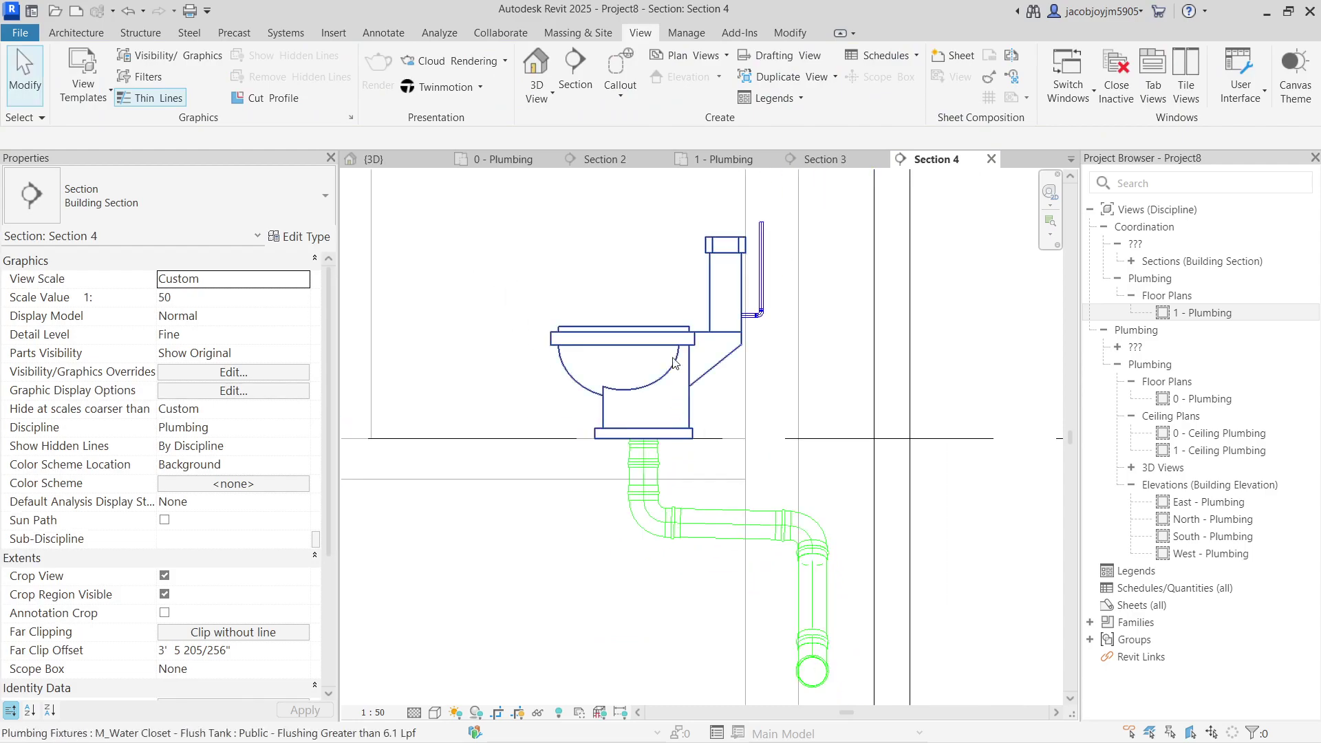
- Recheck the water closet's outlet in Section 4 and try once more to snap the reducer's upper end onto it
left_click(671, 358)
scroll(260, 541, "down", 1)
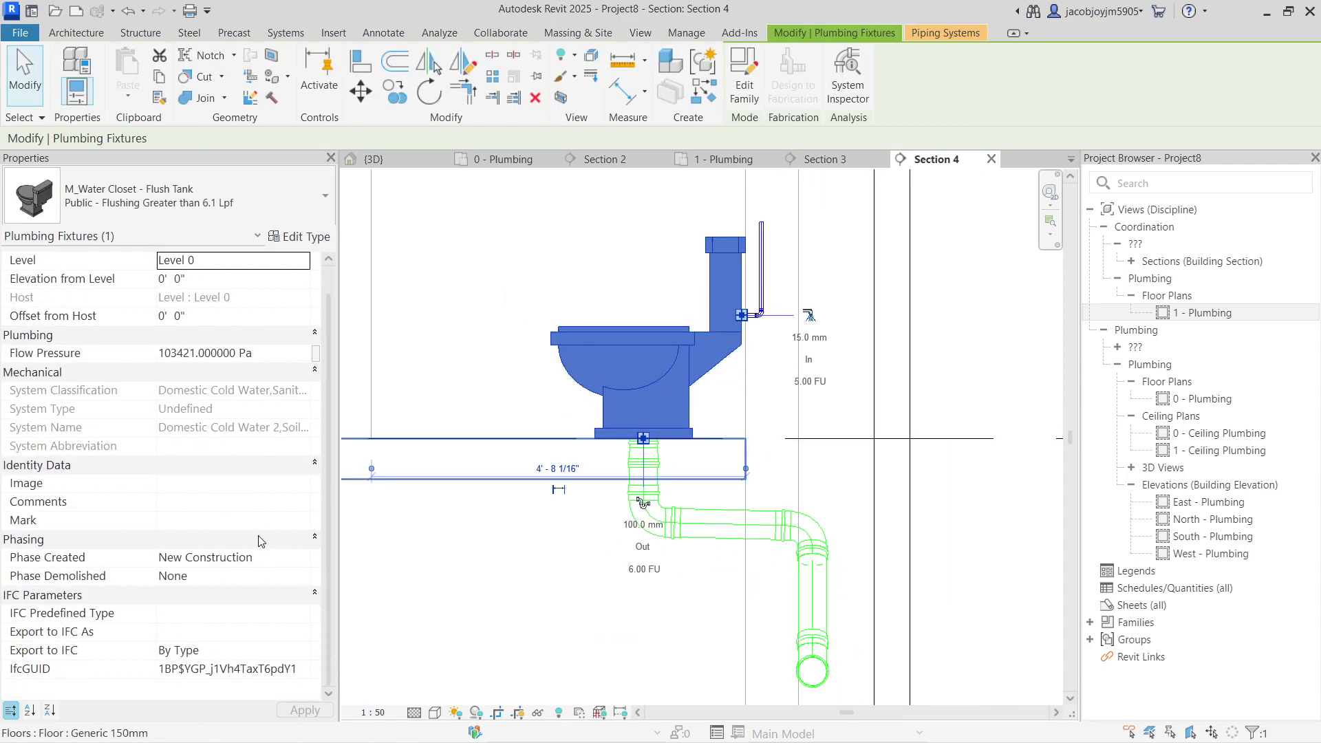
key("Escape")
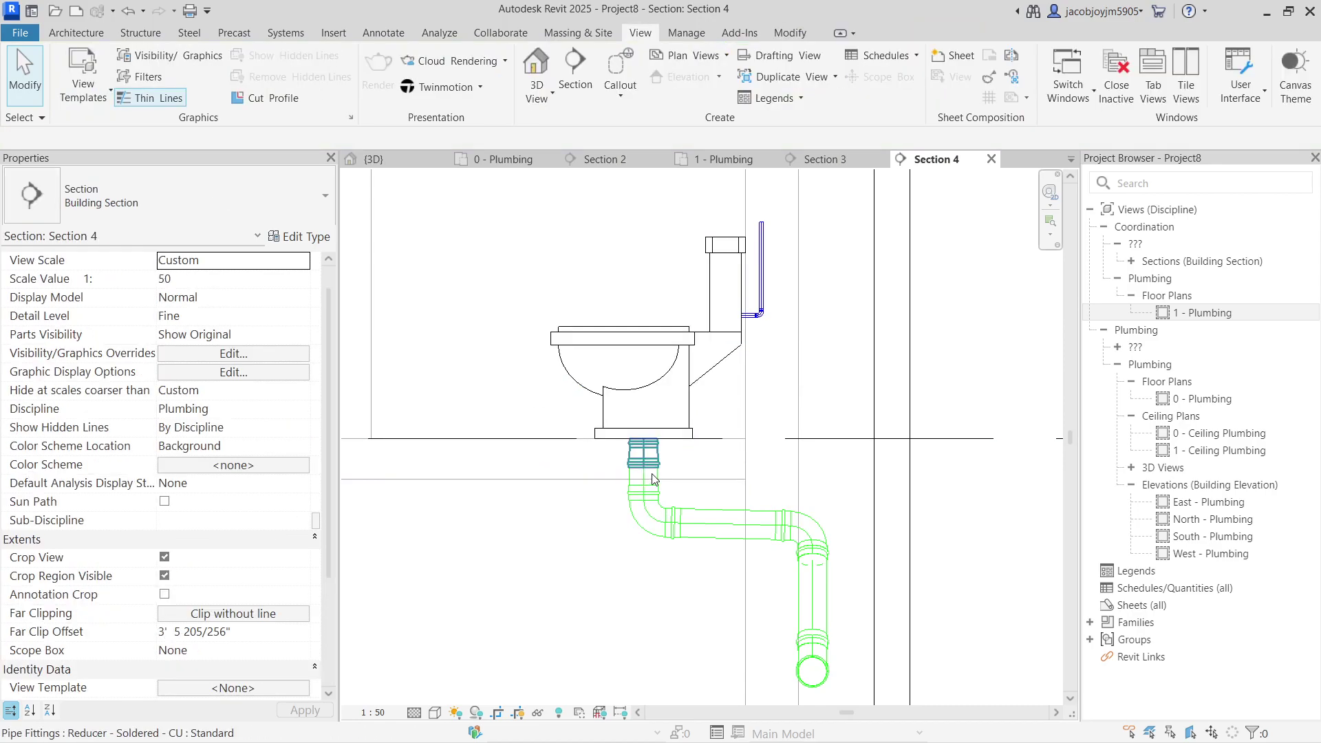
left_click(654, 459)
scroll(650, 455, "up", 1)
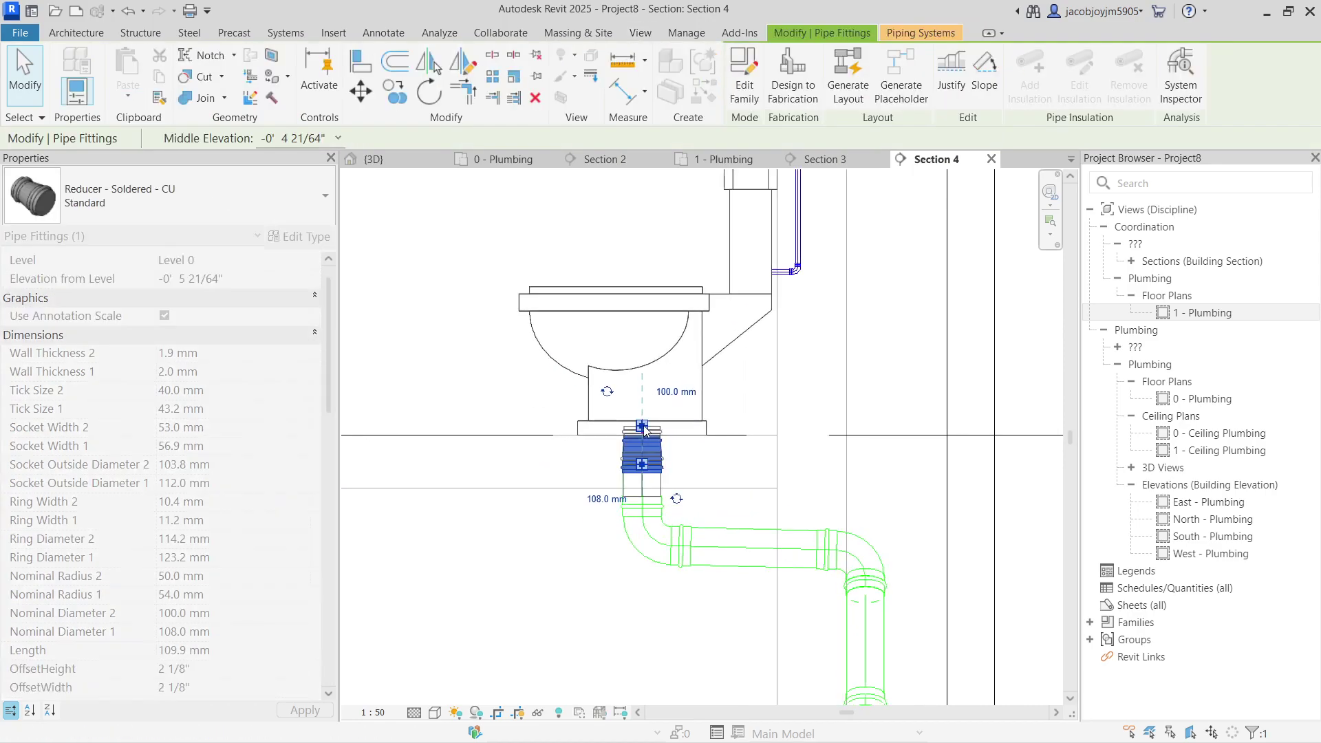
left_click_drag(646, 432, 647, 440)
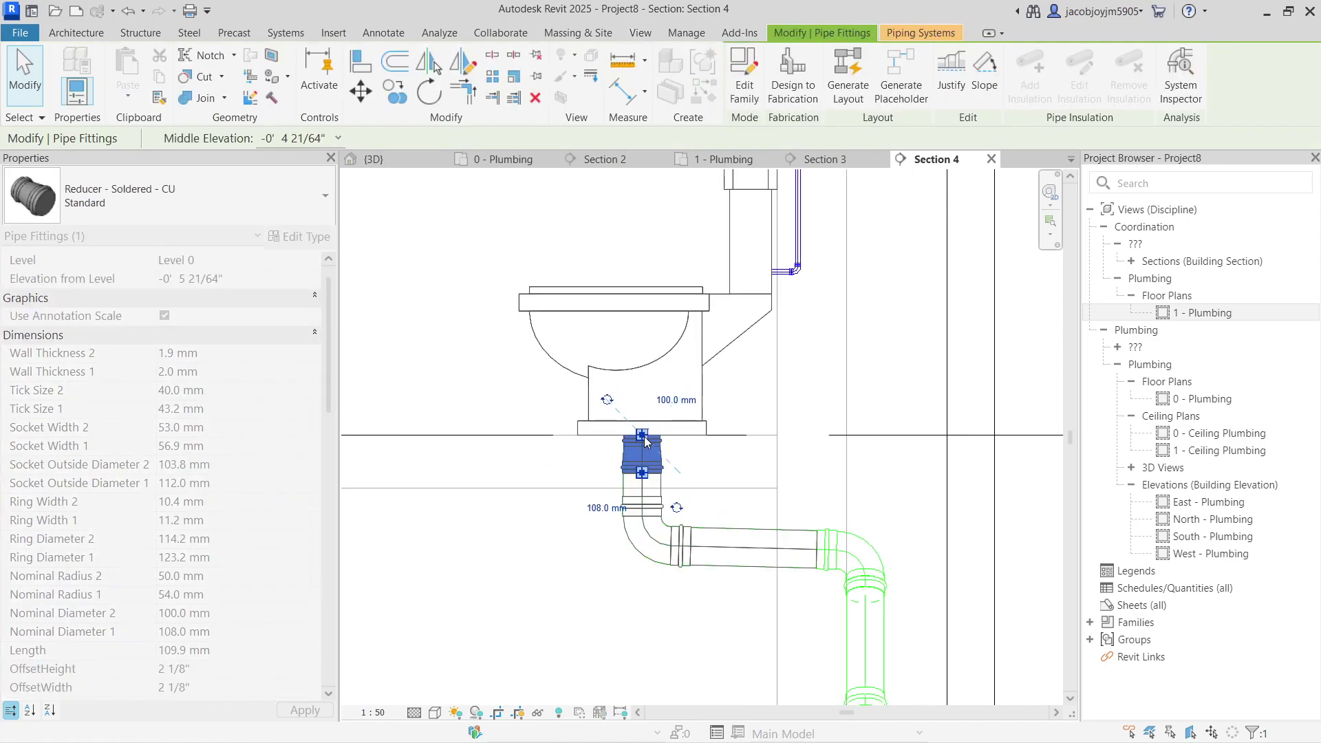
key("Escape")
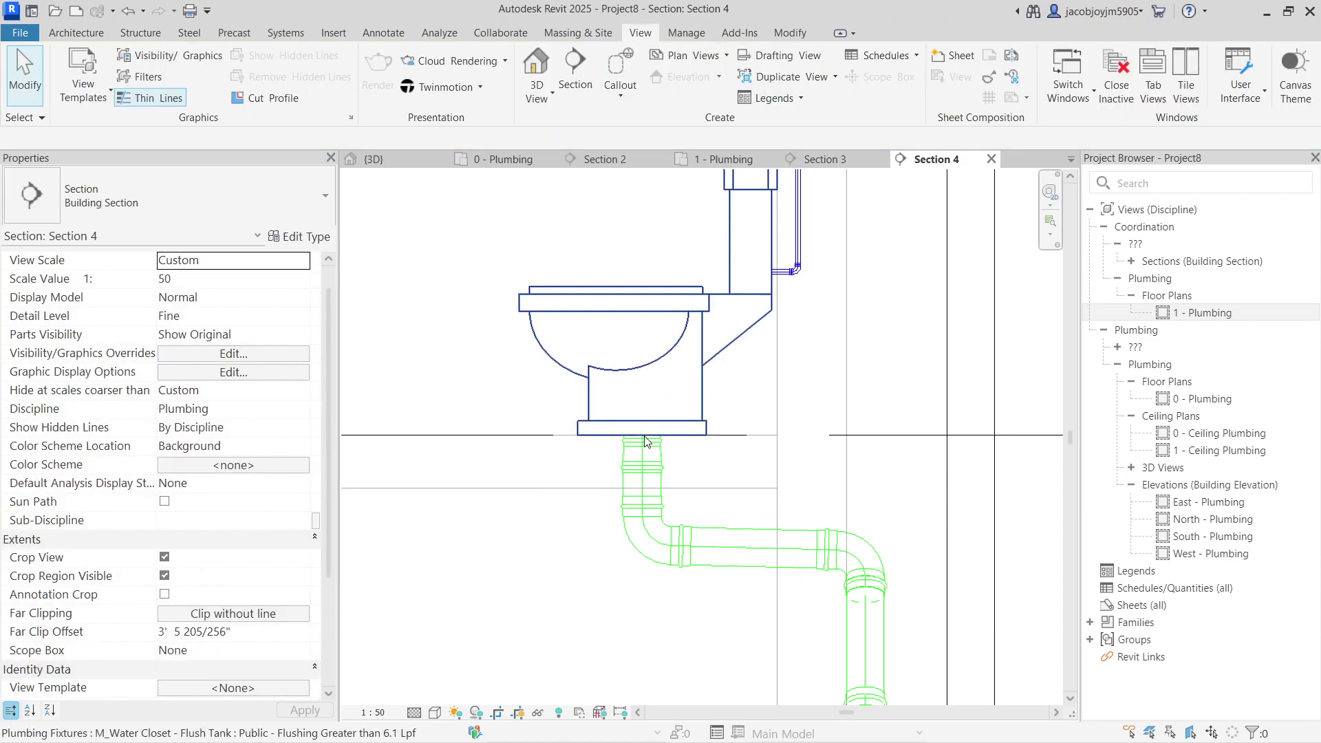
left_click(501, 160)
scroll(626, 585, "up", 3)
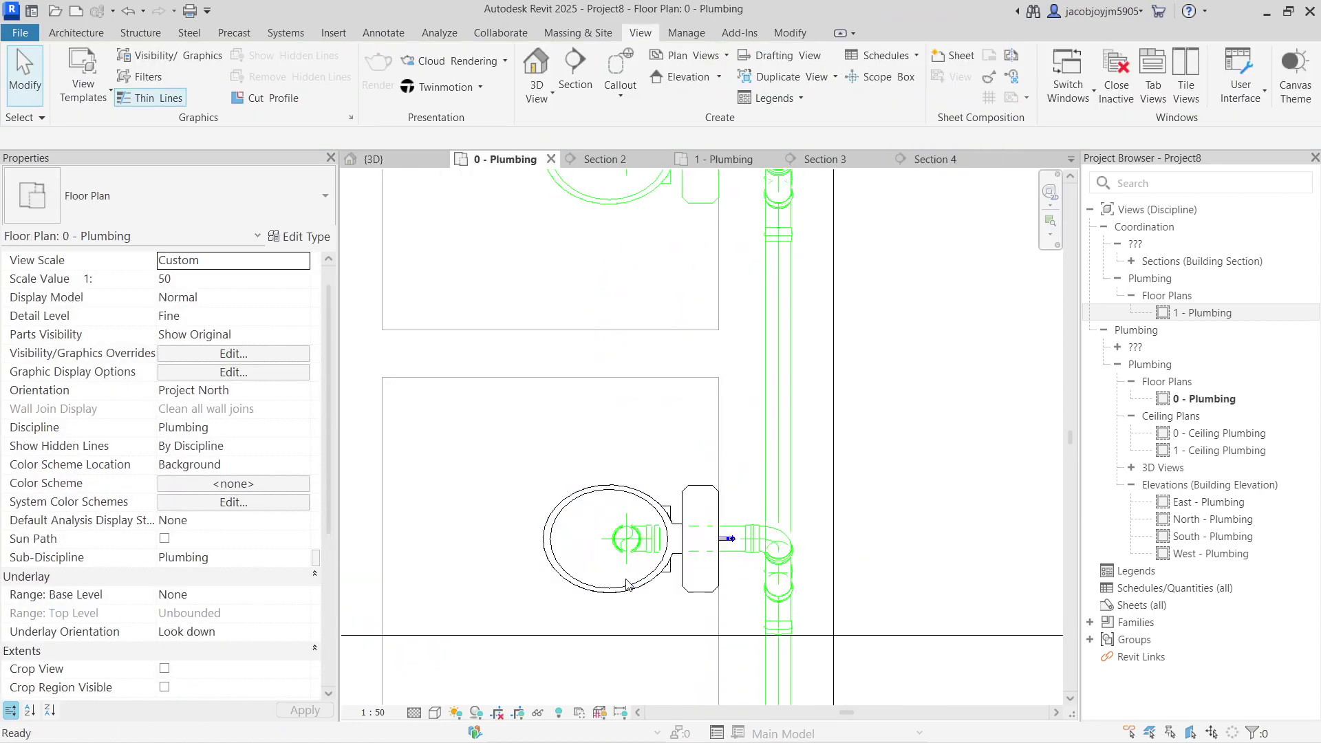
key("a")
key("l")
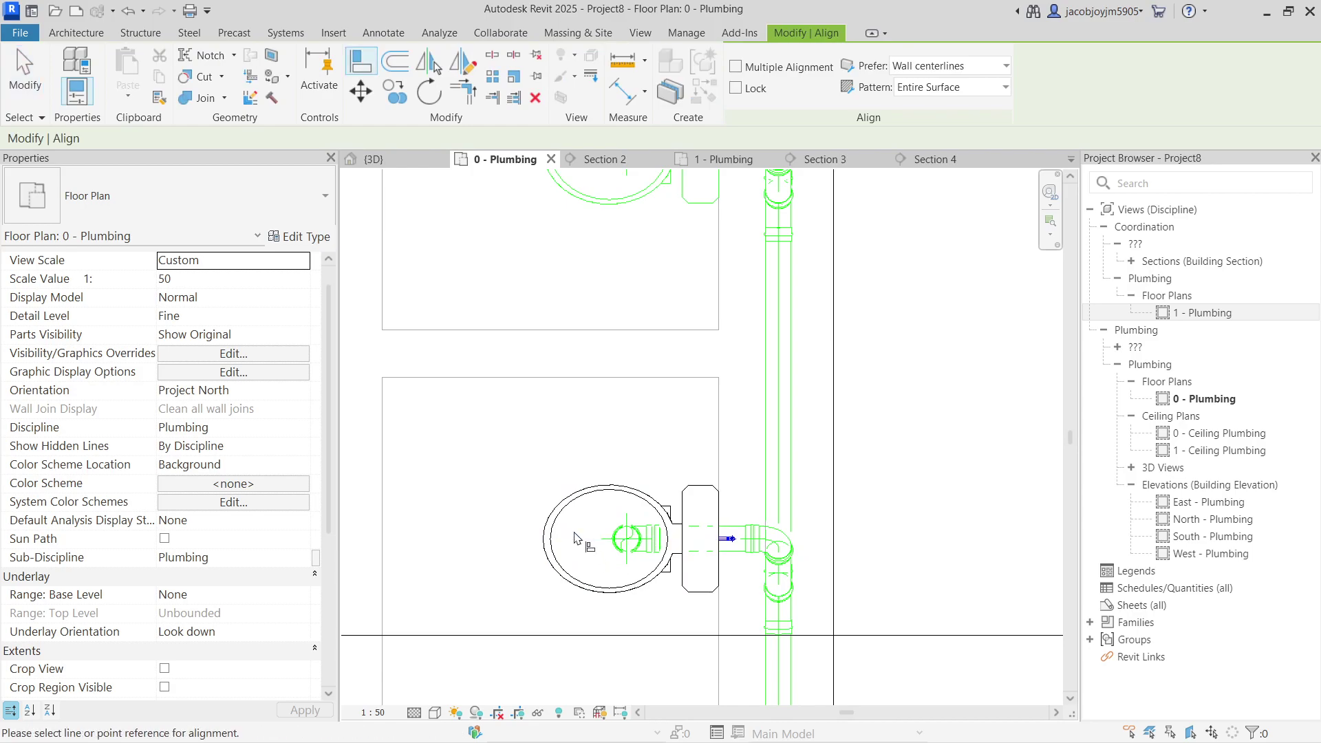
left_click(586, 544)
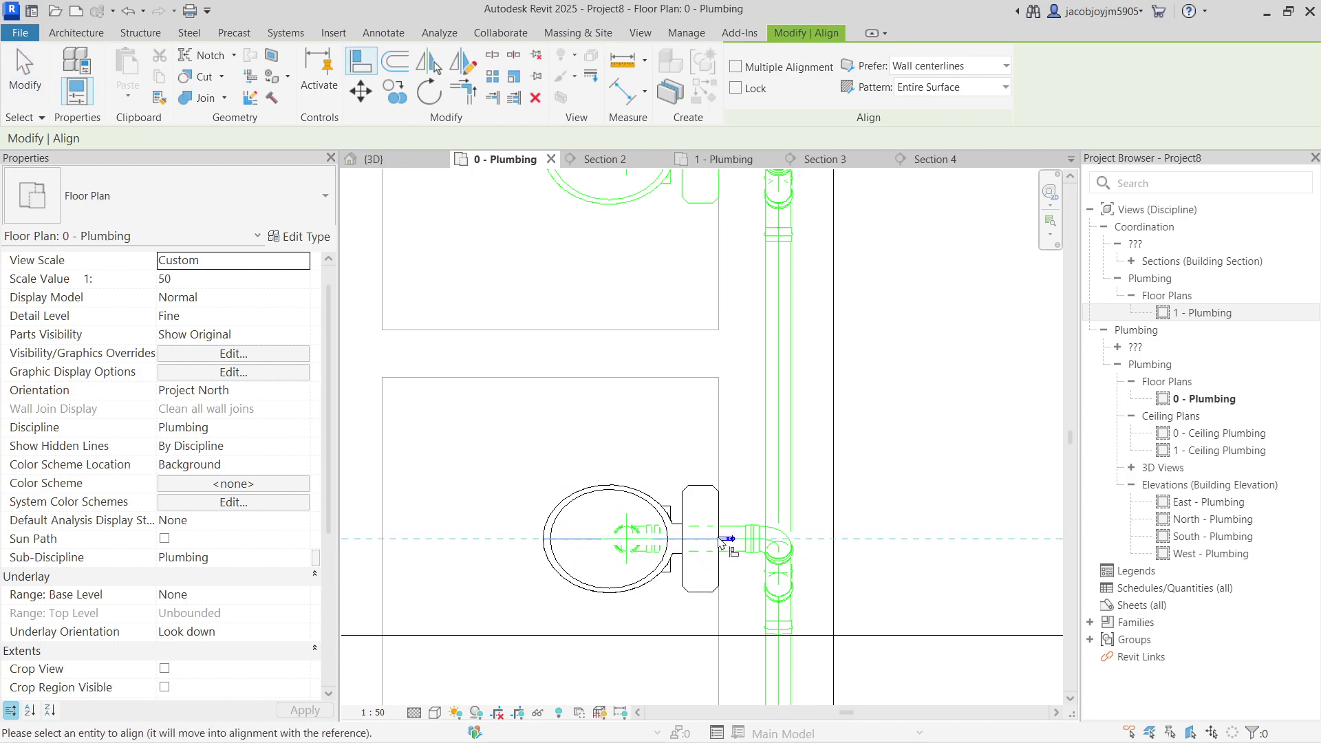
scroll(748, 547, "up", 2)
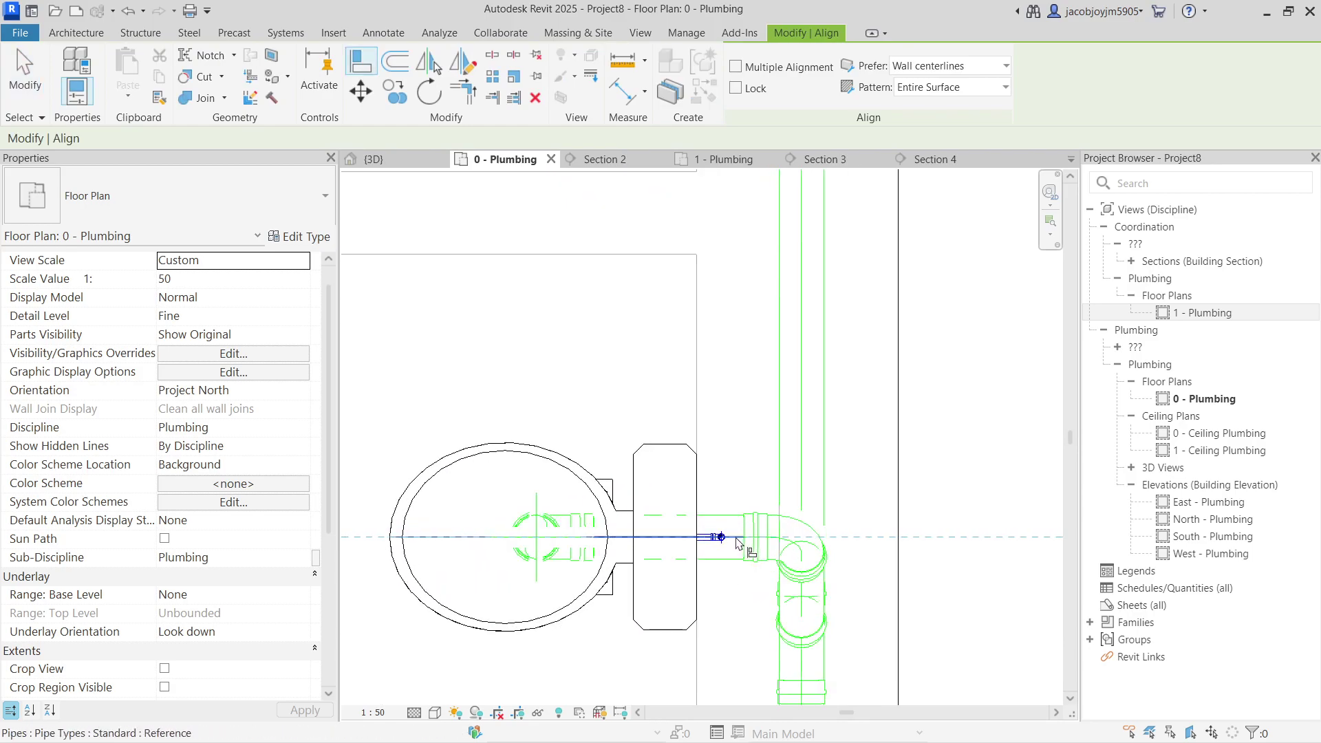
key("Escape")
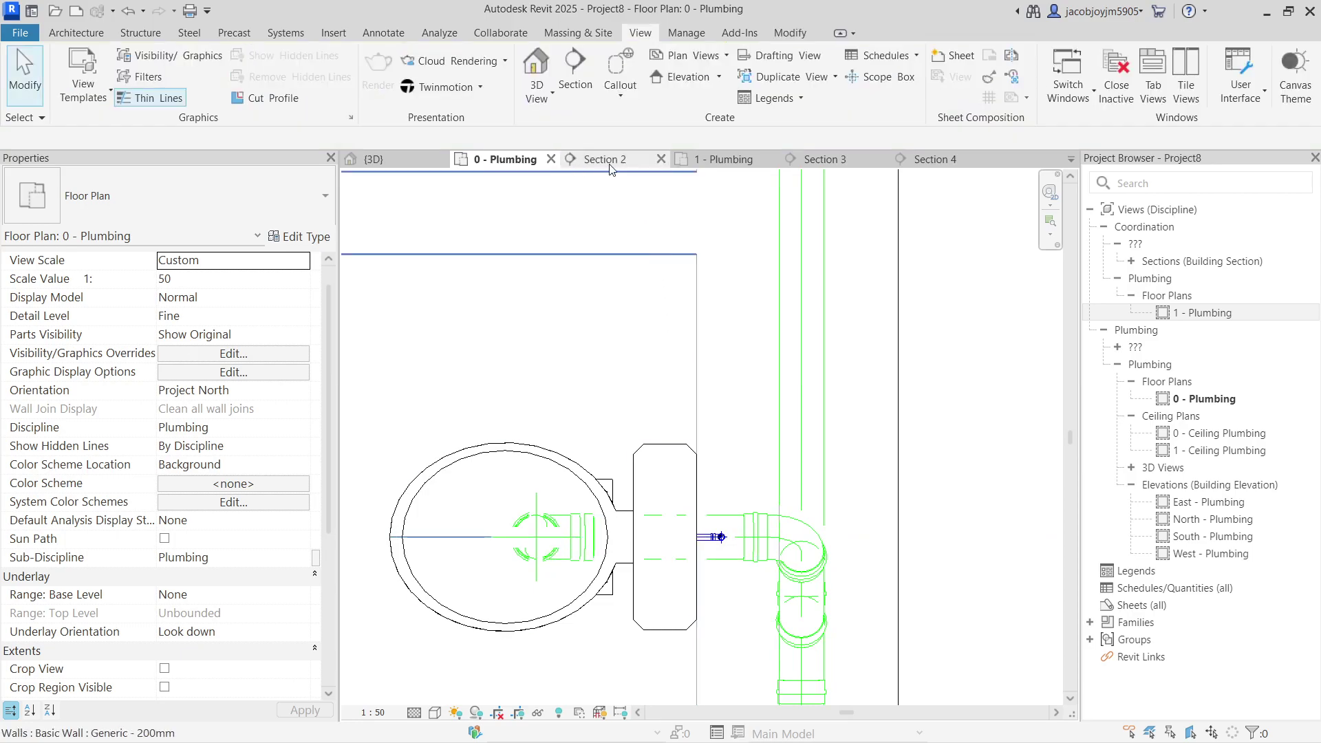
- Try to snap the upper end of the reducer to the disconnected water closet's outlet in Section 3
left_click(722, 160)
left_click(807, 165)
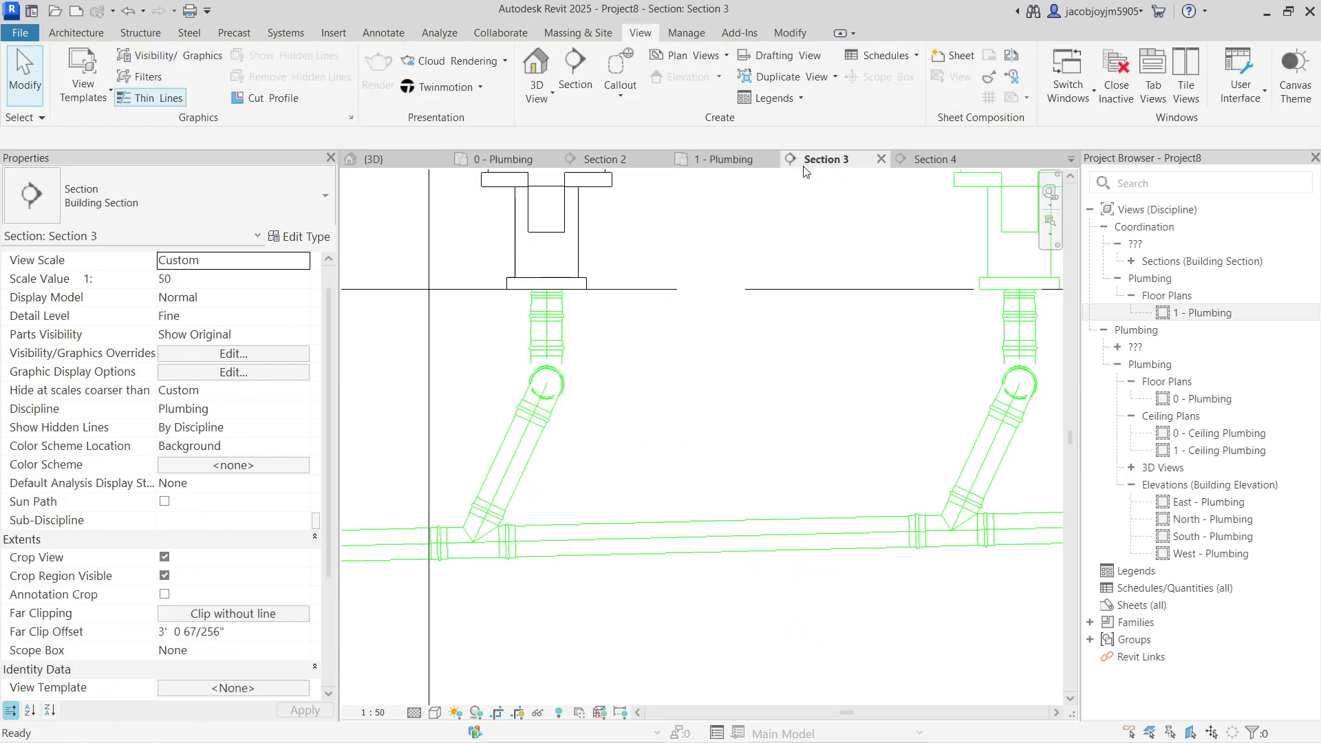
scroll(944, 296, "down", 3)
scroll(716, 344, "up", 4)
left_click(714, 350)
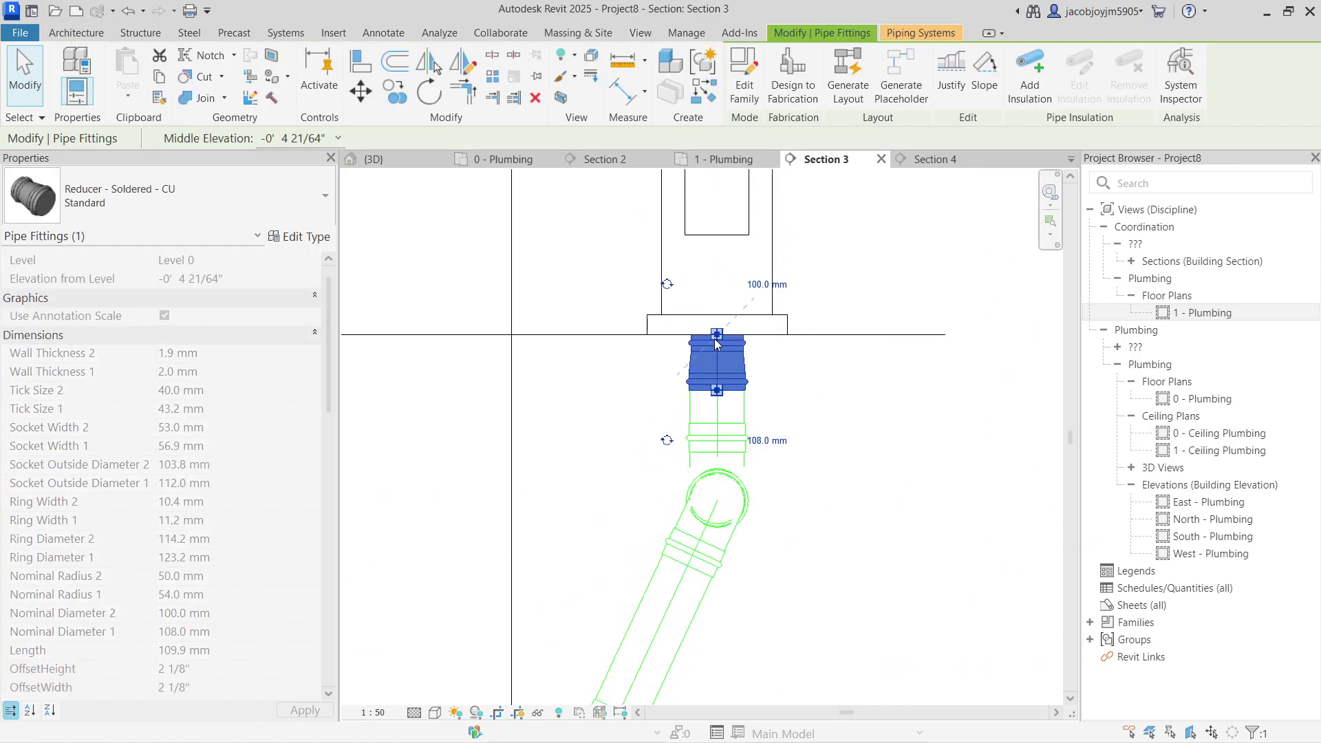
scroll(716, 348, "up", 2)
left_click_drag(718, 312, 718, 324)
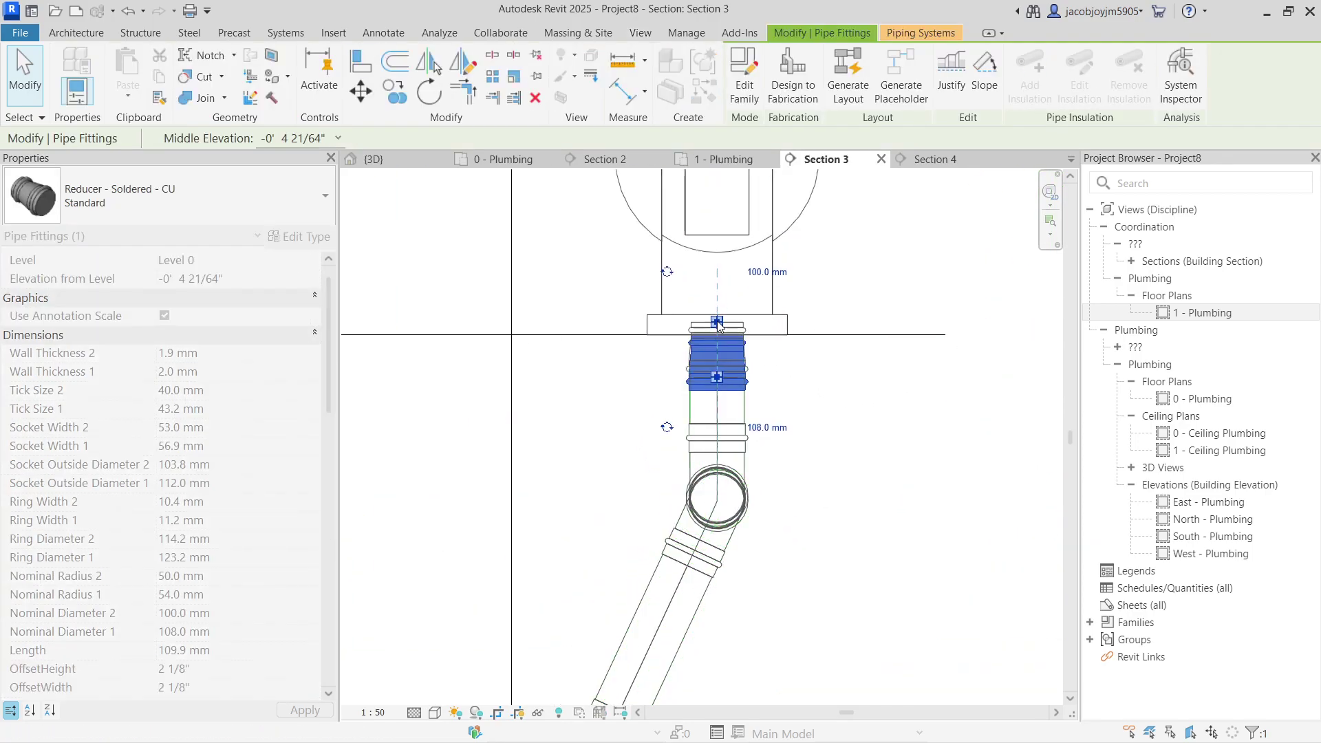
key("Escape")
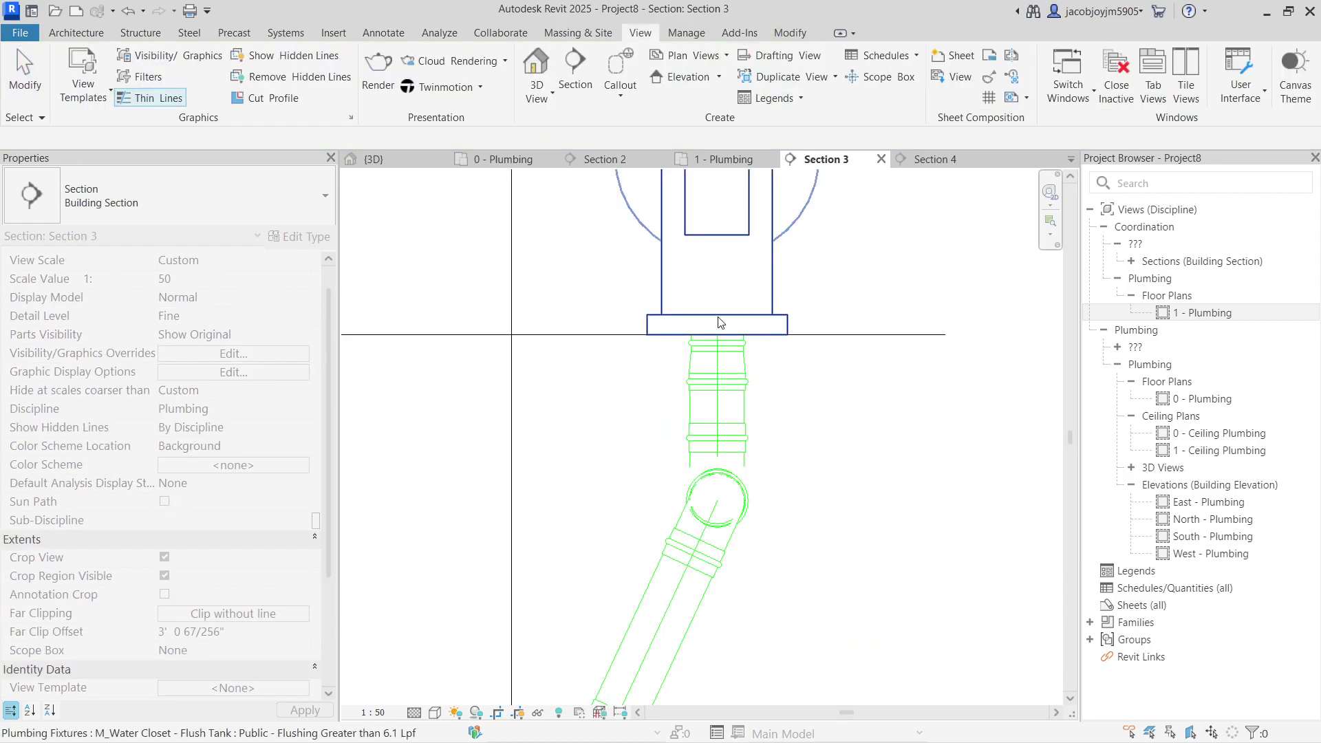
- In the 3D view, try reconnecting the reducer to the first water closet and delete the reducer, short vertical pipe and elbow beneath it
left_click(534, 68)
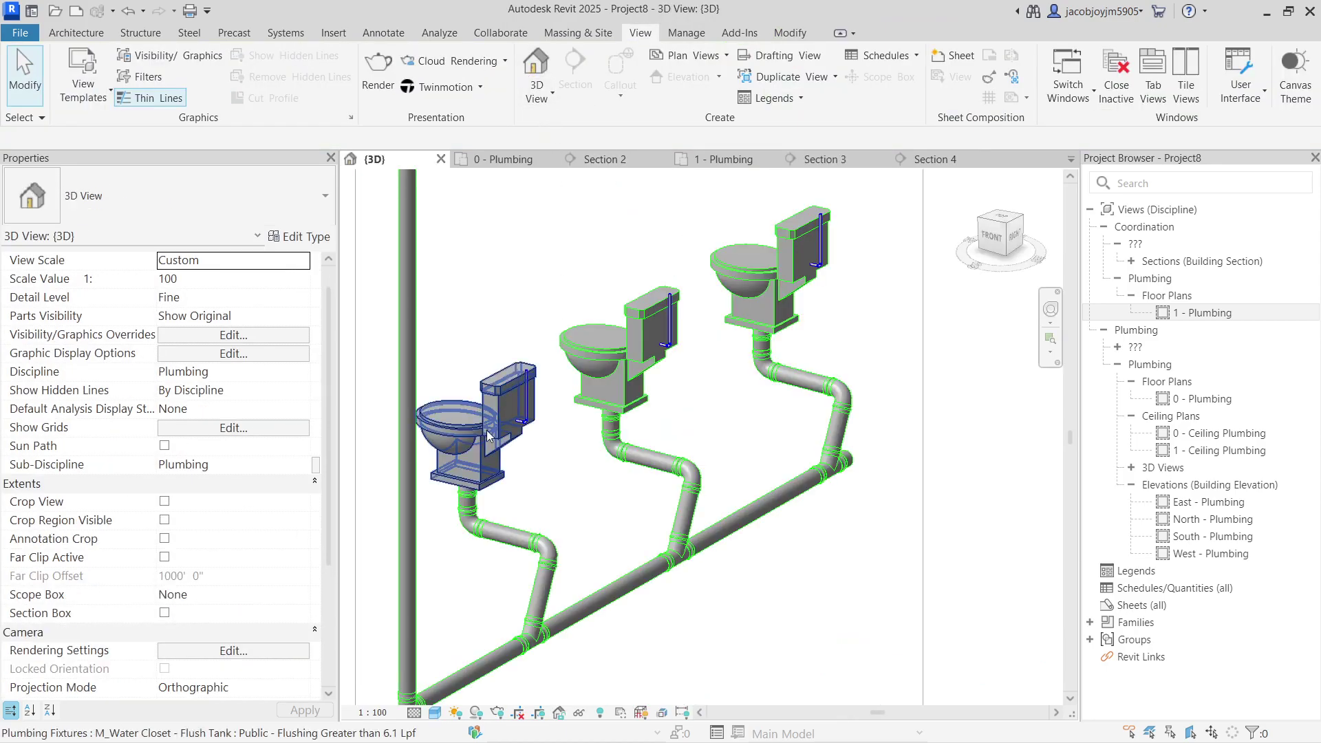
scroll(466, 501, "up", 3)
left_click(495, 484)
middle_click_drag(495, 485, 752, 425, "shift")
scroll(493, 471, "up", 5)
key("Escape")
left_click(752, 426)
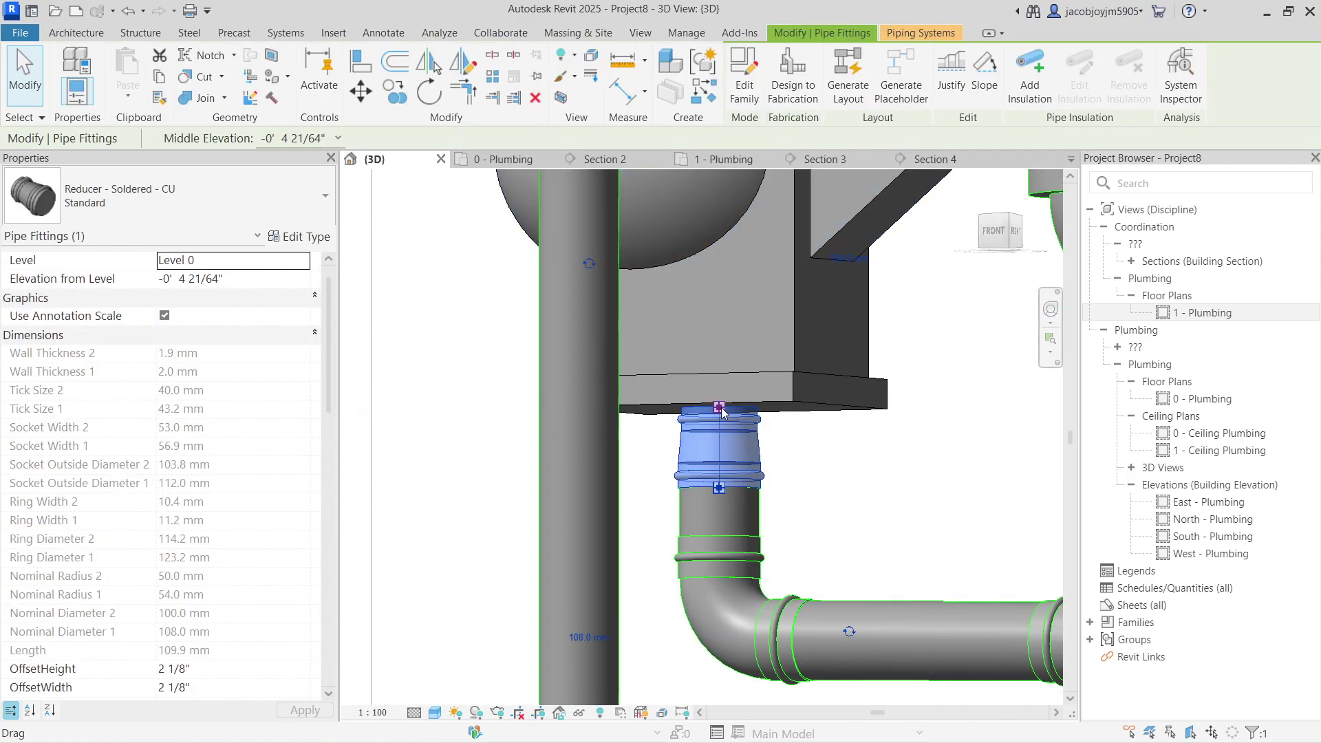
left_click_drag(718, 401, 722, 383)
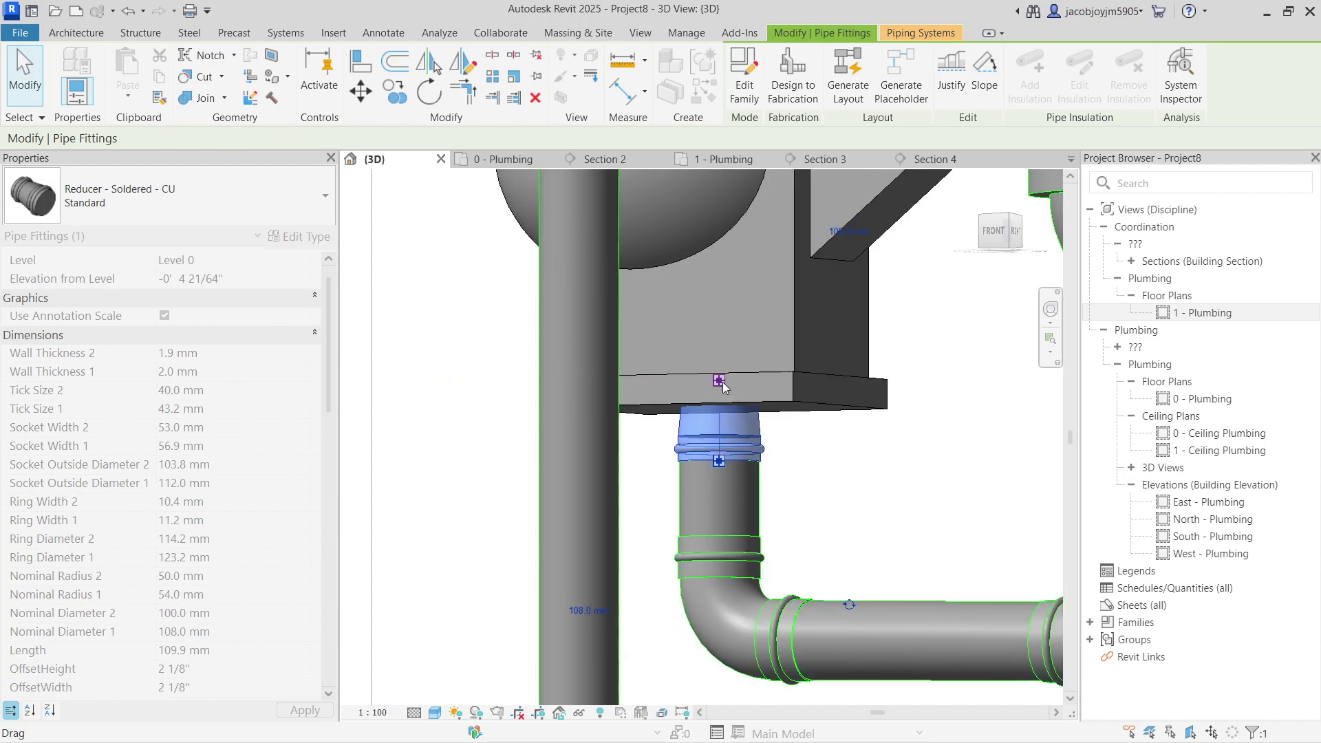
key("Escape")
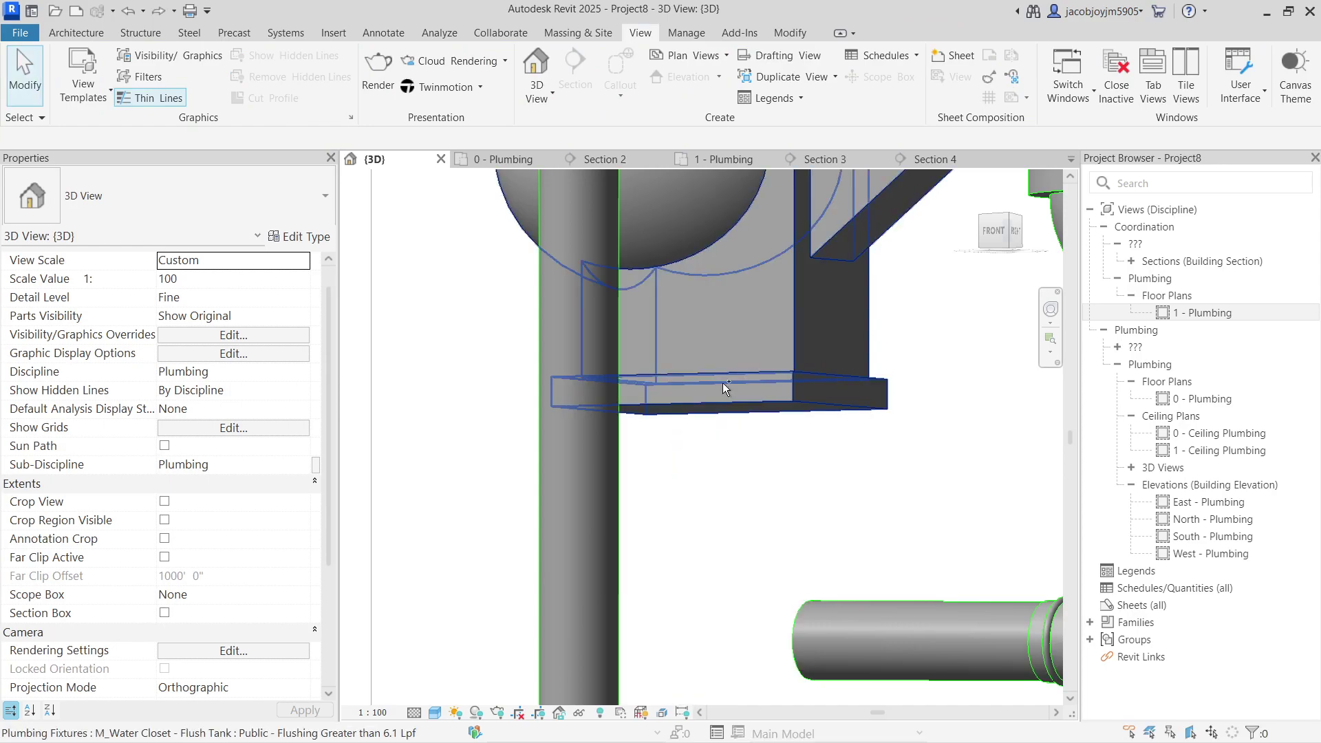
- Draw a 108 mm Soil & Waste pipe straight down from the first water closet's 100 mm outlet to a middle elevation of -2' 0"
left_click(724, 387)
scroll(733, 426, "down", 2)
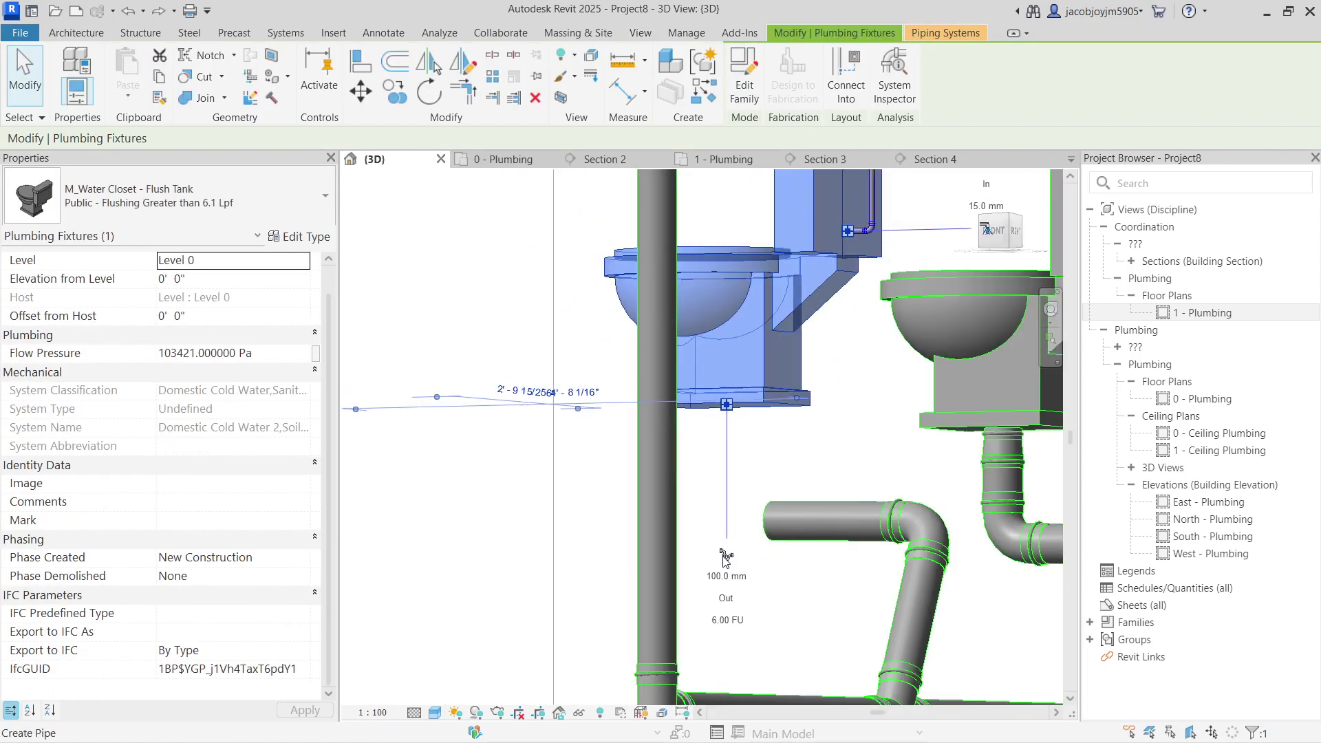
left_click(727, 555)
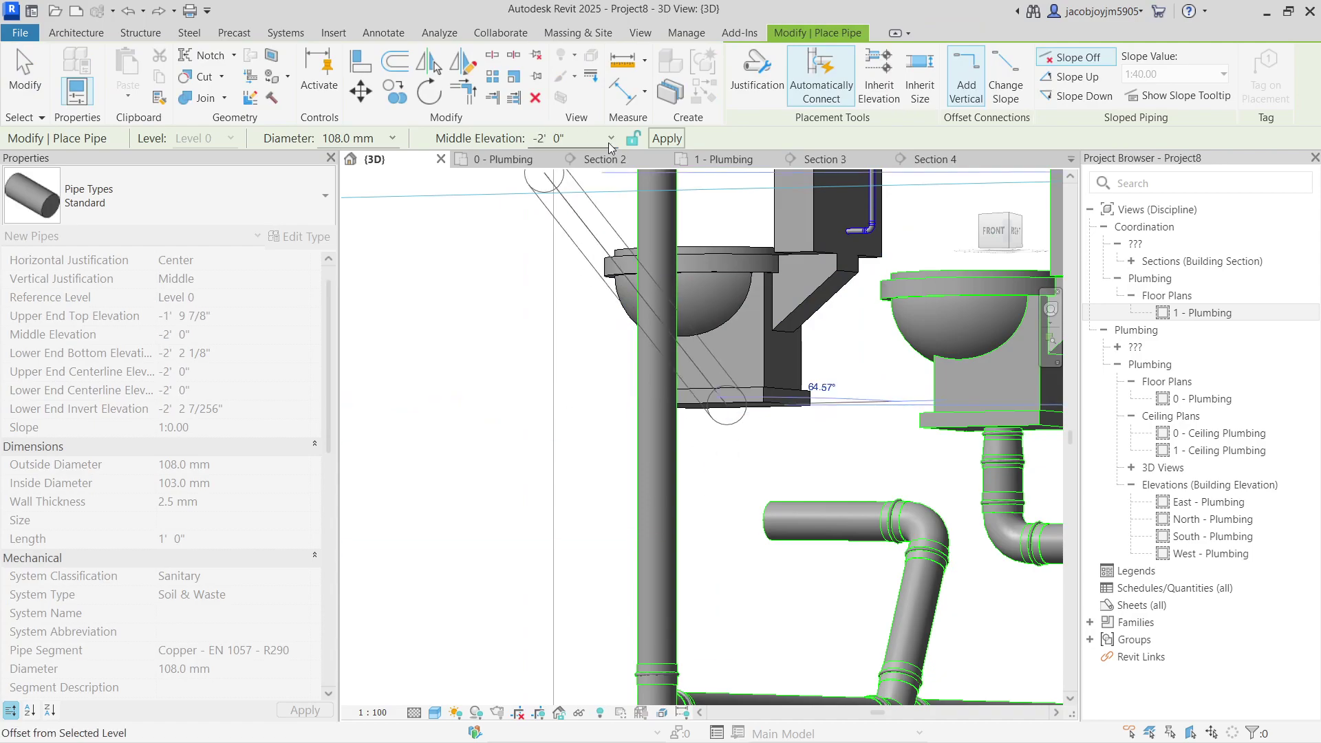
left_click(666, 138)
key("Escape")
key("Escape")
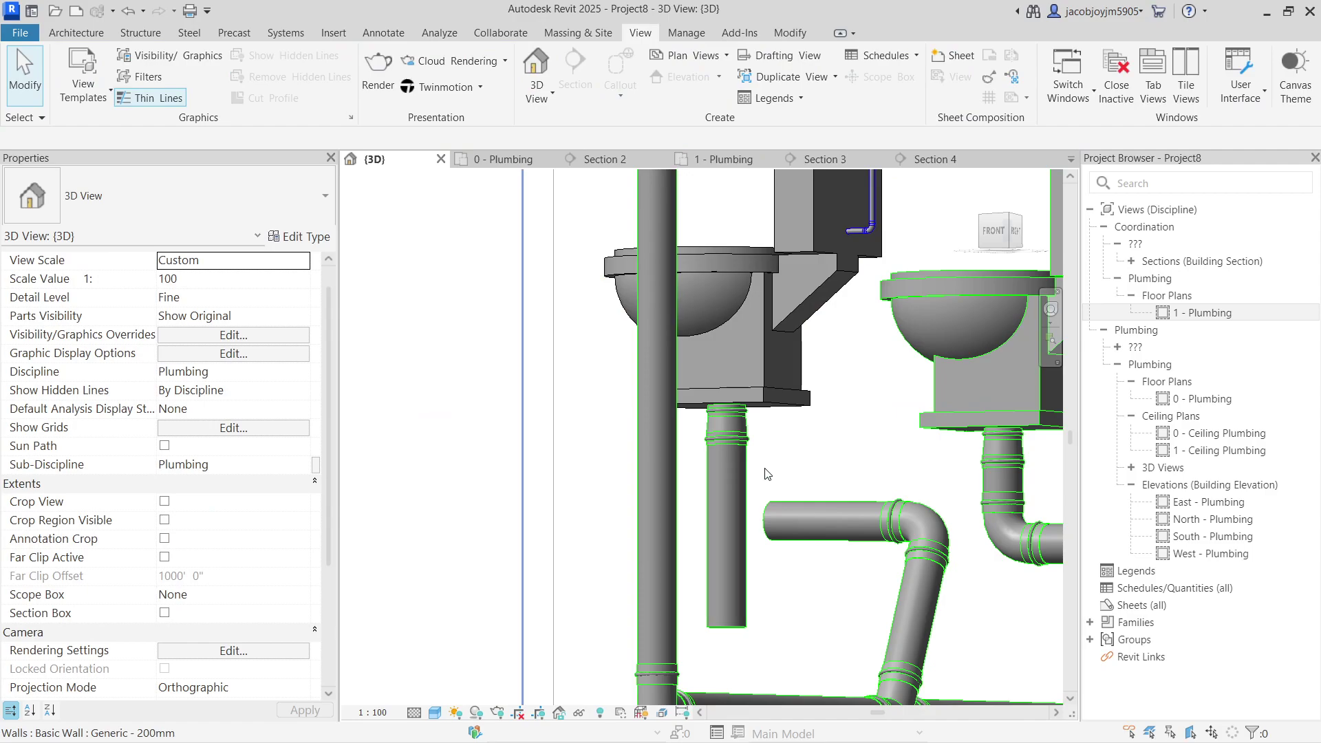
- Display the piping system properties of the middle water closet in the 3D view
scroll(751, 469, "down", 3)
middle_click_drag(685, 436, 608, 394, "shift")
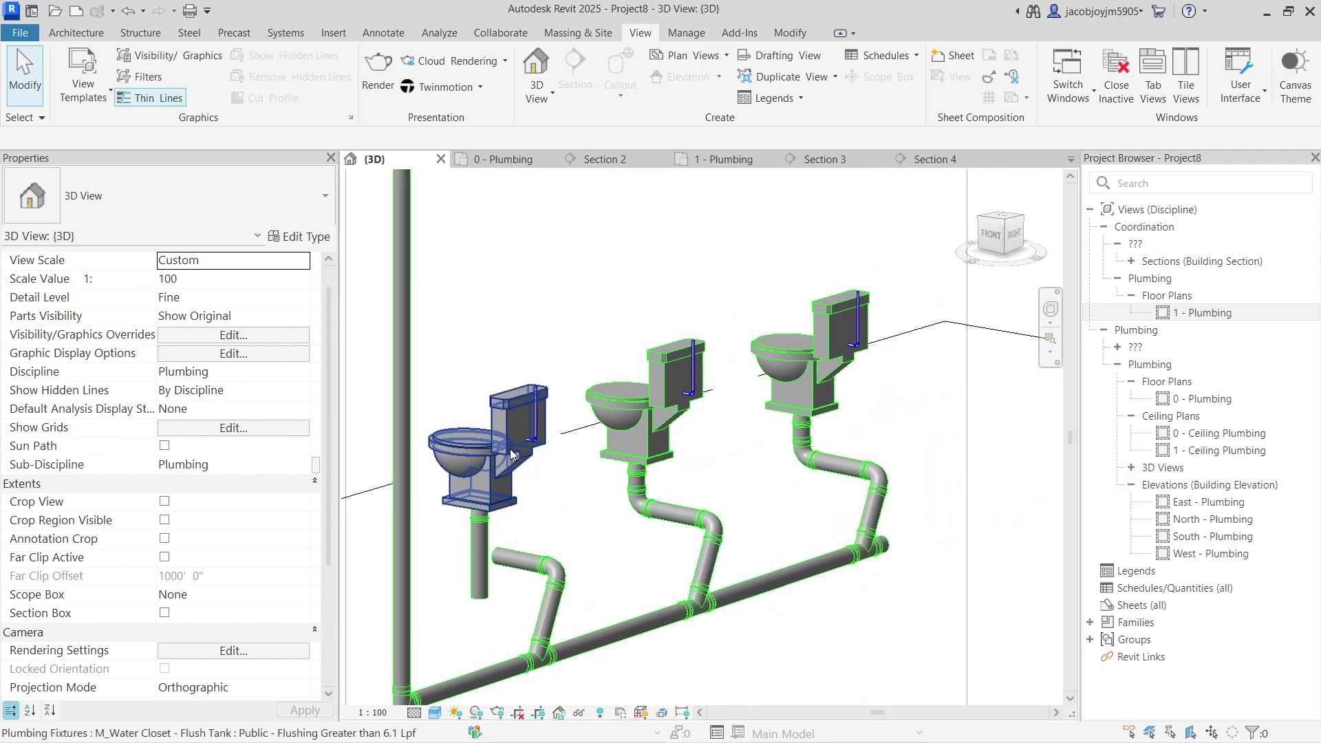
left_click(608, 395)
left_click(943, 33)
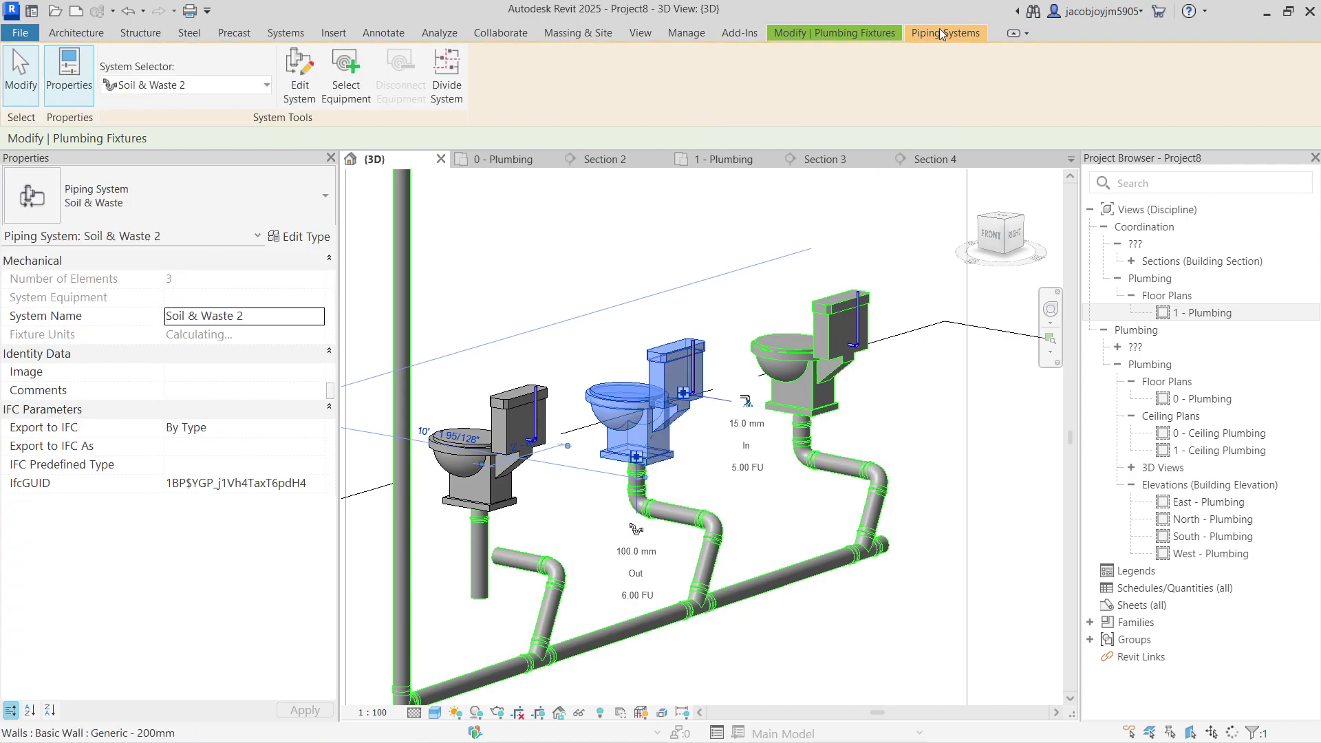
- Inspect the first water closet's piping systems, switching the system selector from Domestic Cold Water 2 to Soil & Waste 2
middle_click_drag(677, 387, 550, 390, "shift")
left_click(521, 392)
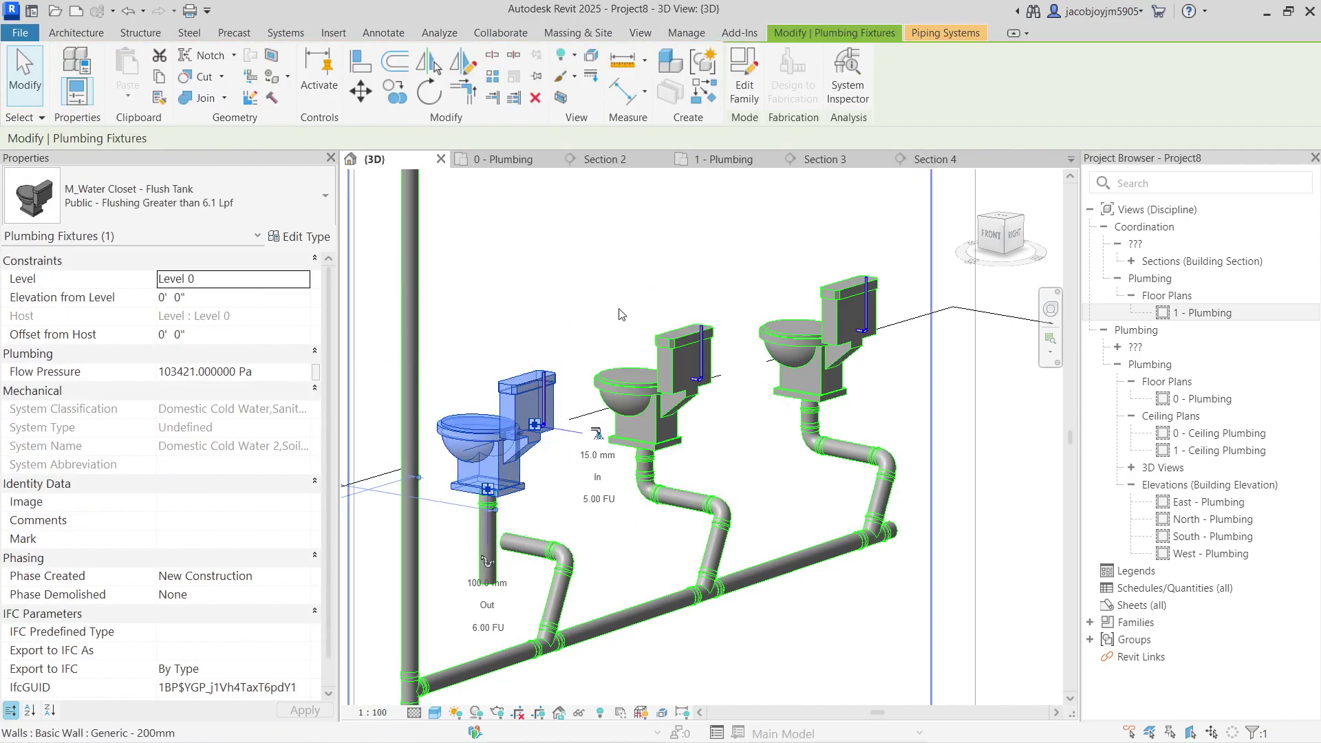
left_click(954, 34)
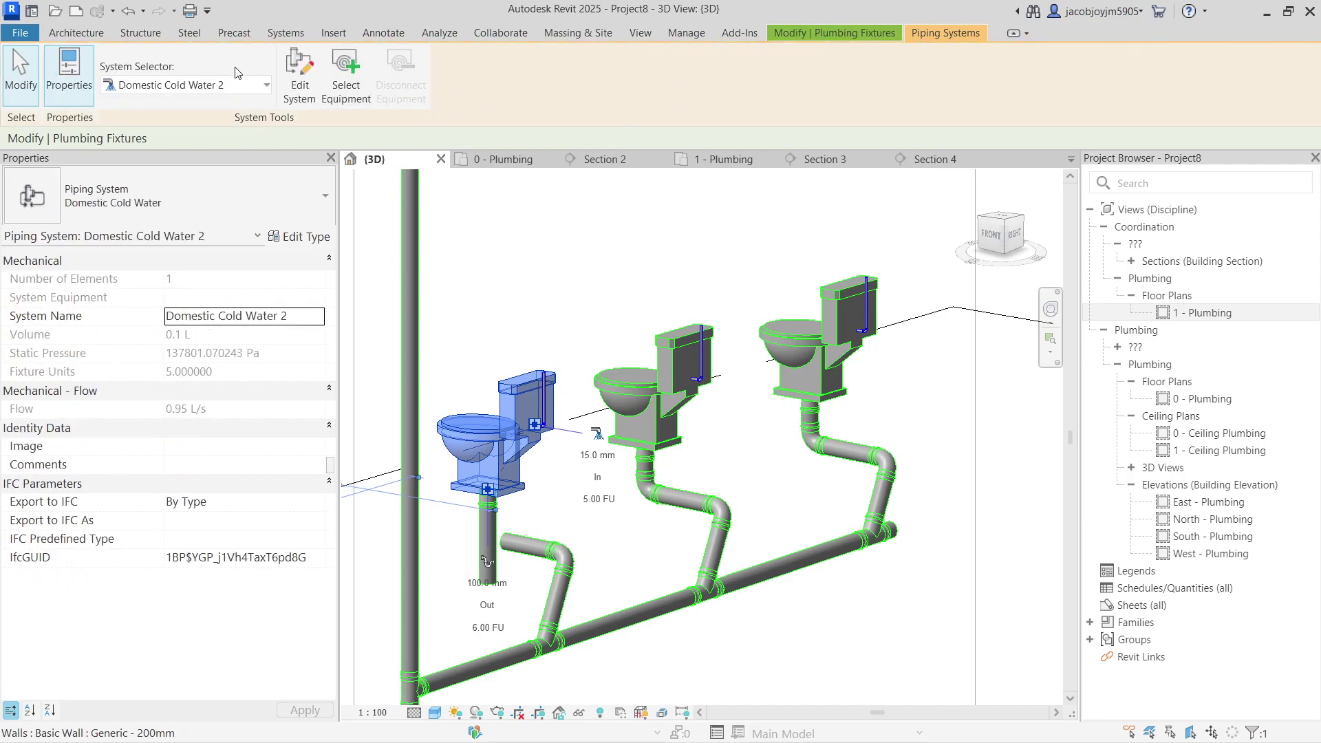
left_click(227, 85)
left_click(195, 123)
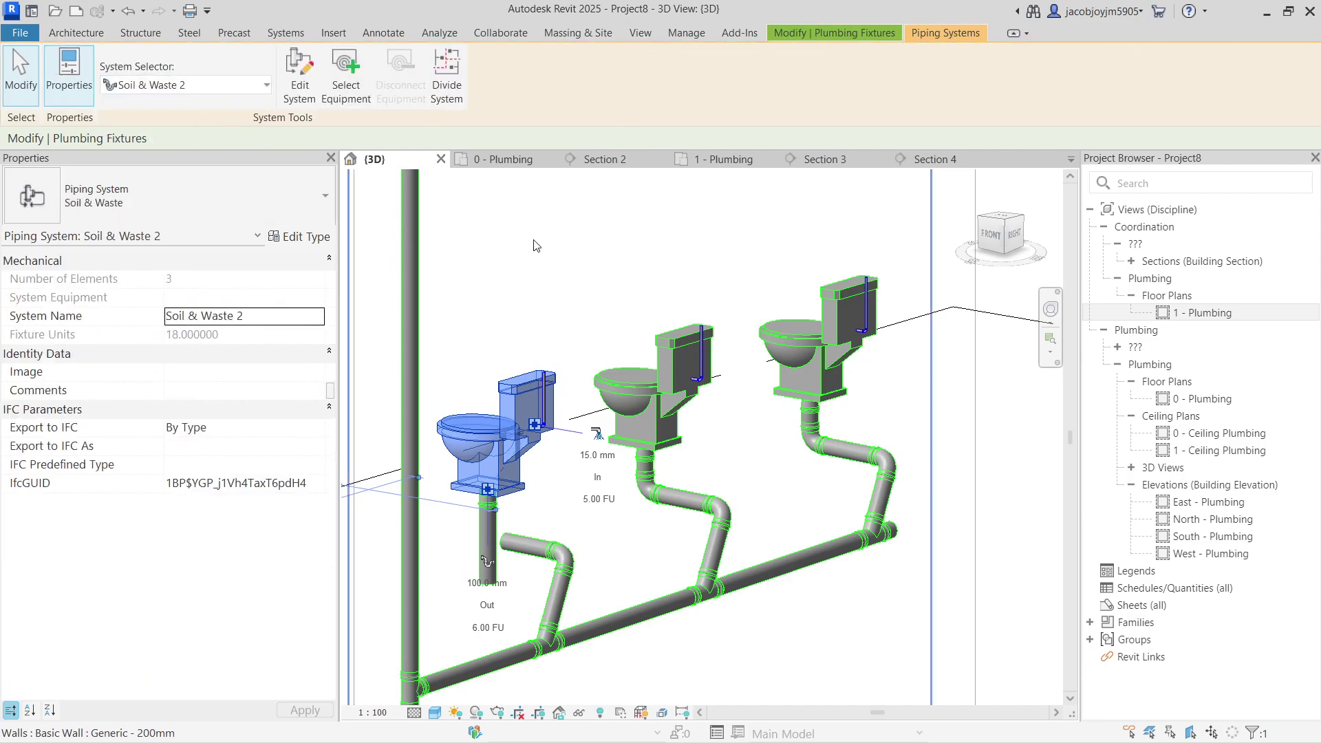
left_click(610, 275)
key("Escape")
left_click(521, 404)
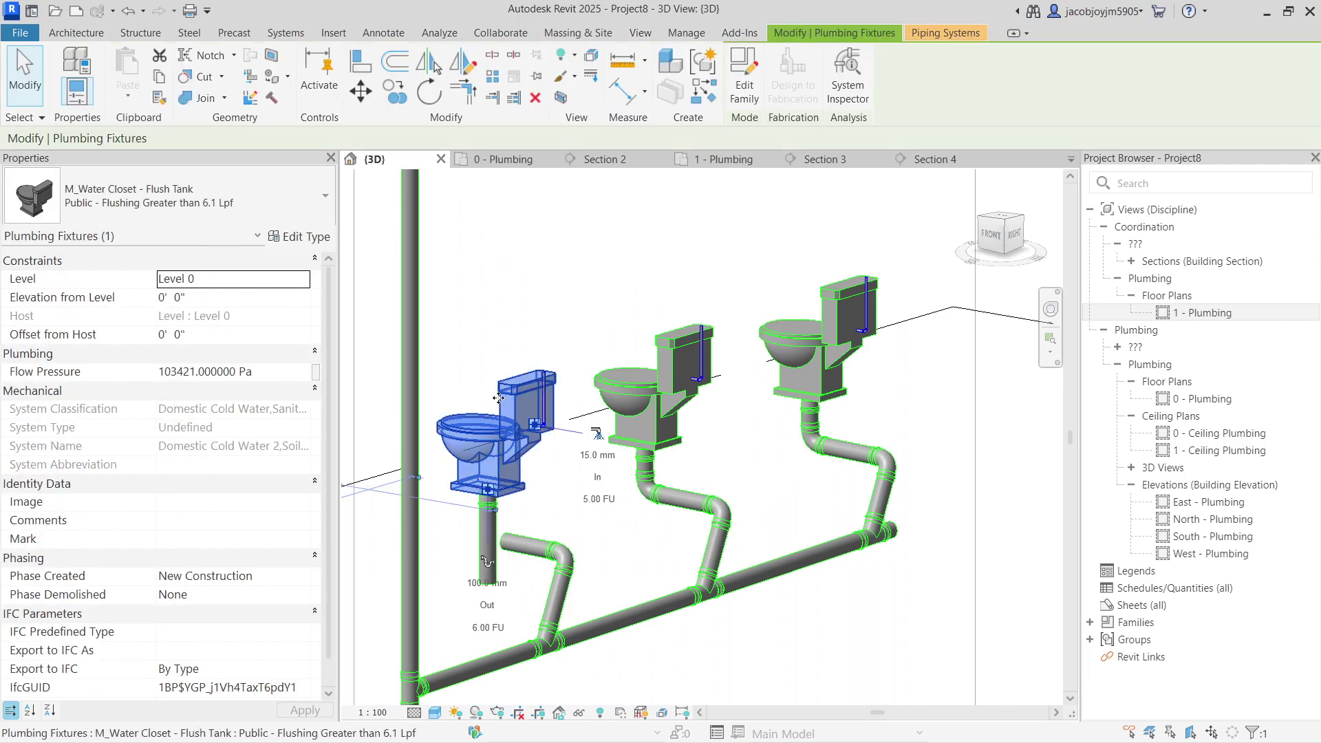
left_click(944, 34)
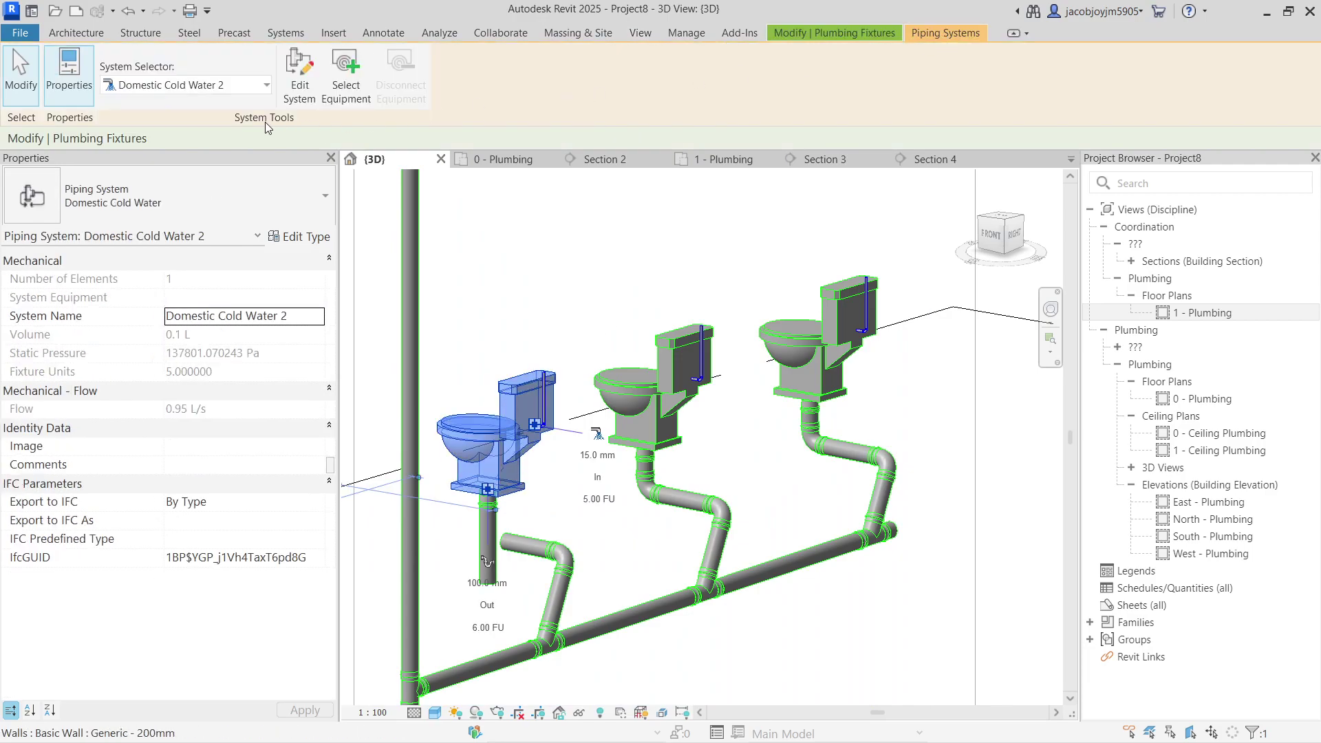
left_click(217, 87)
left_click(153, 124)
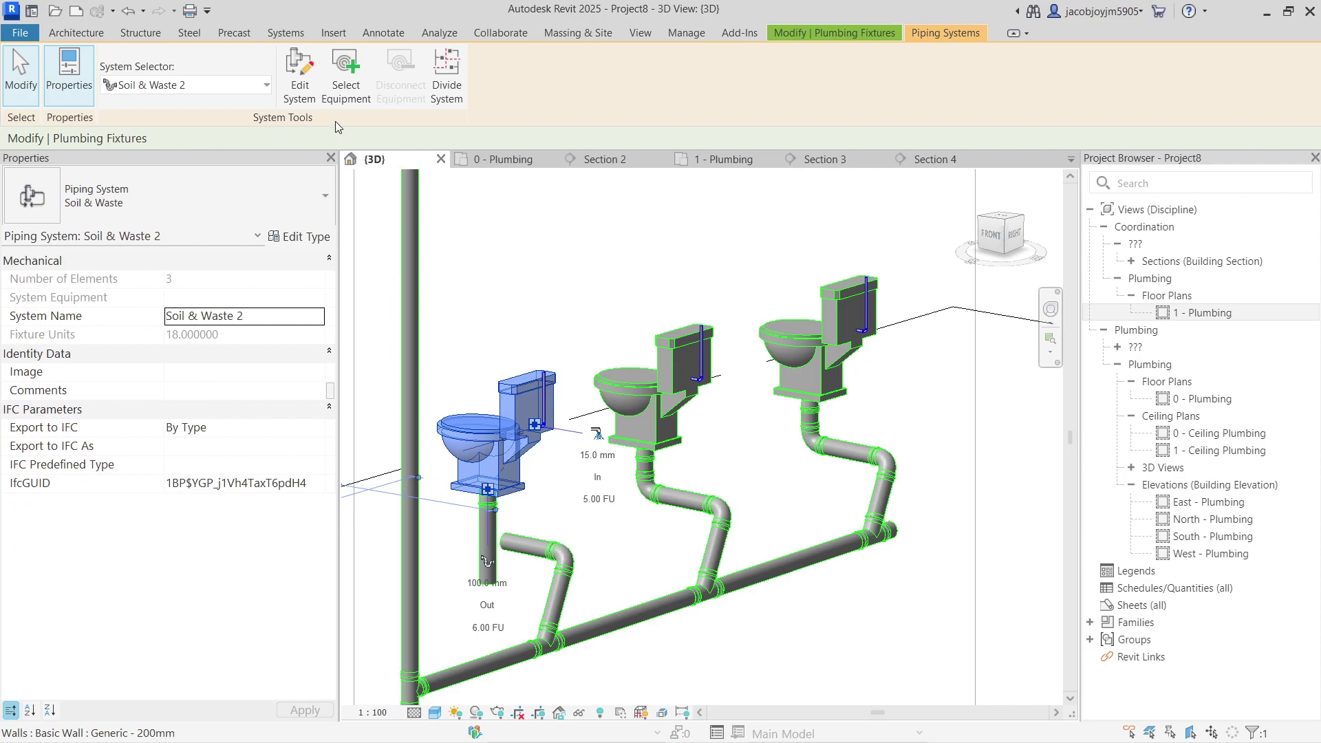
left_click(541, 276)
key("Escape")
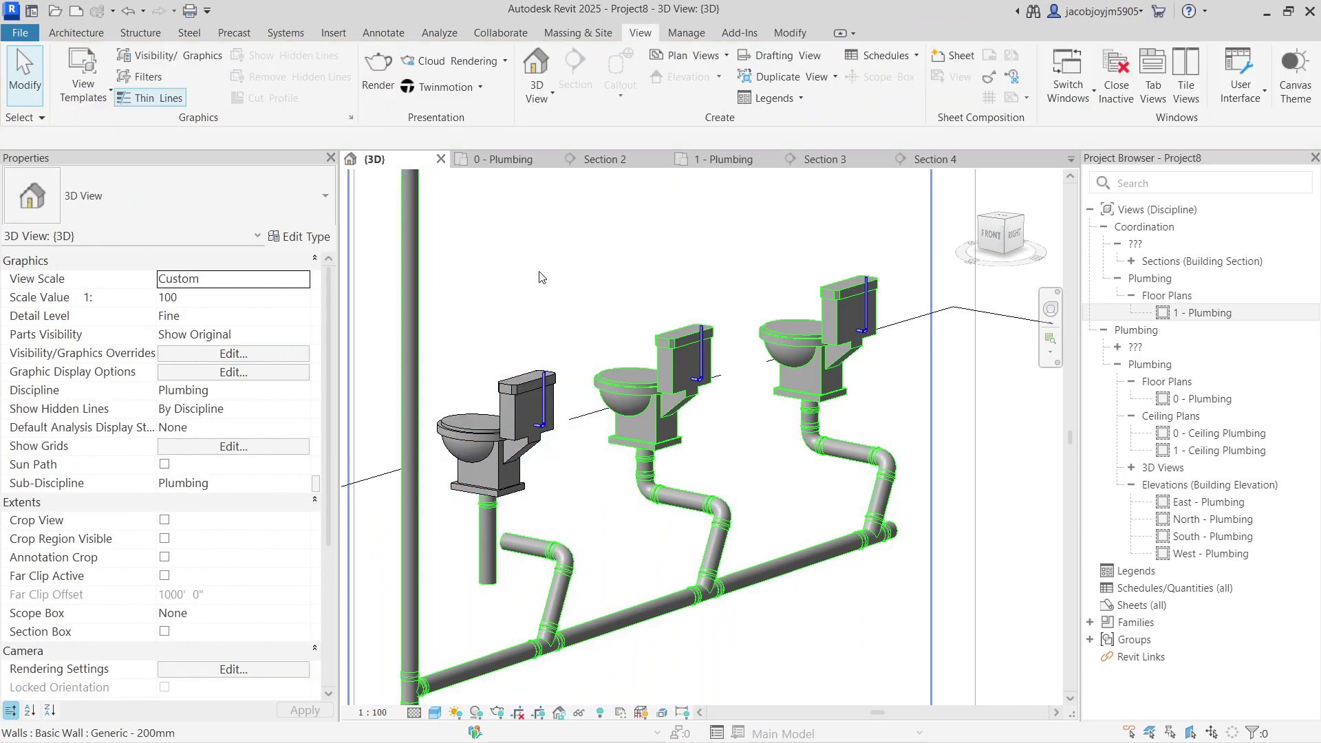
- Join the first water closet's new vertical pipe and the sloped branch pipe at a corner with an elbow
left_click(523, 400)
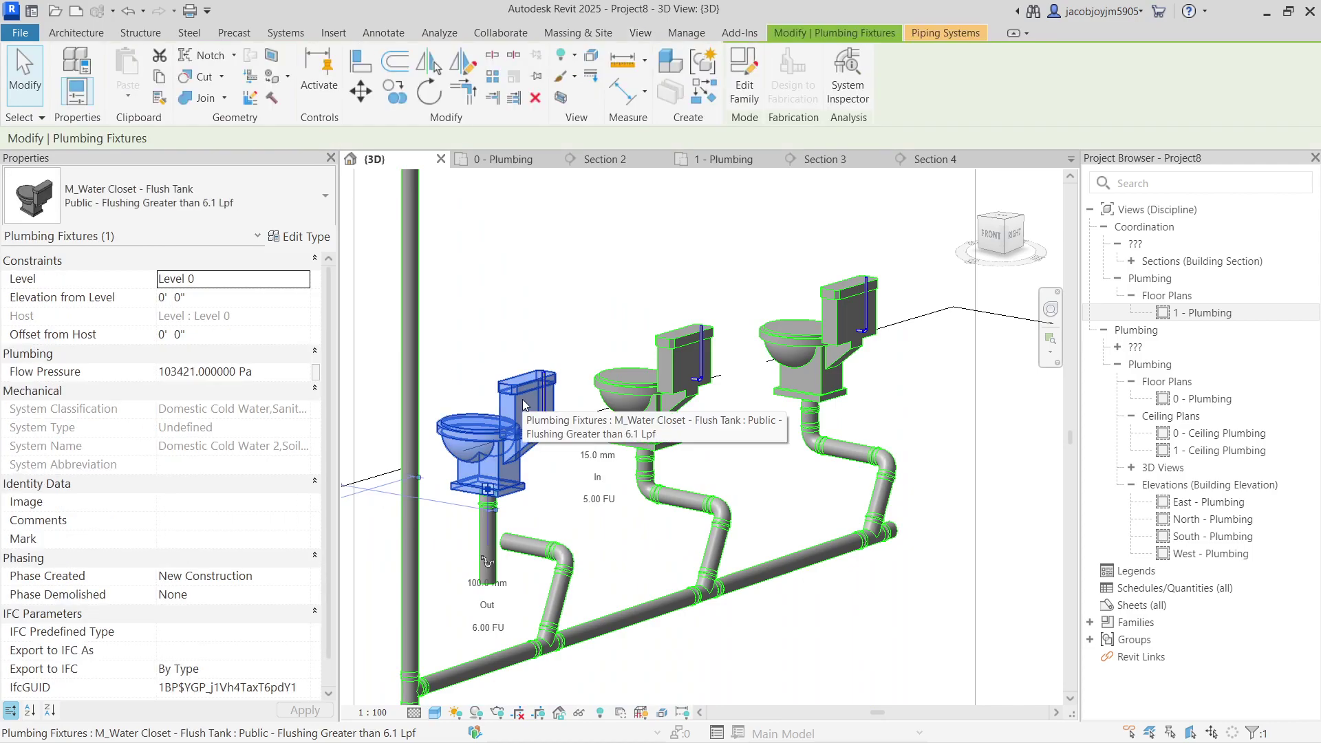
key("Escape")
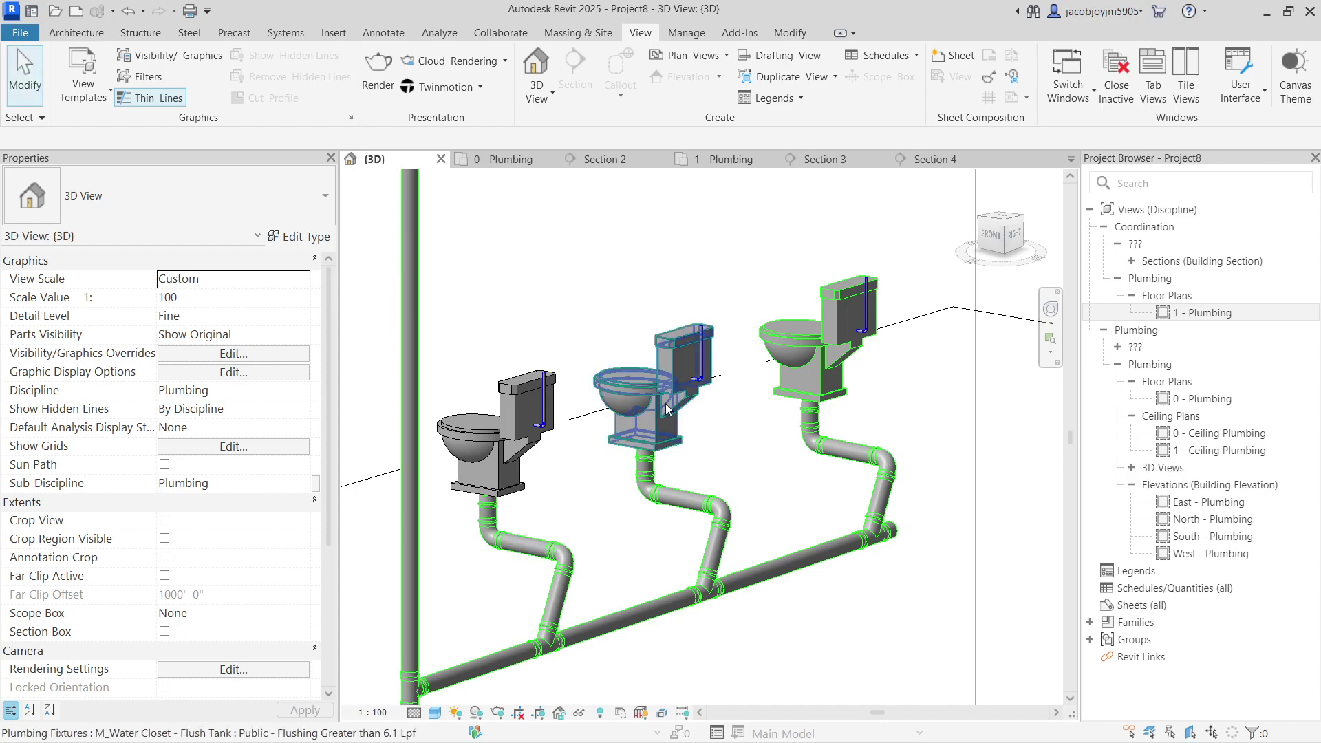
- Inspect the short 15 mm cold water pipe at the middle water closet's inlet in the 3D view
scroll(686, 389, "up", 4)
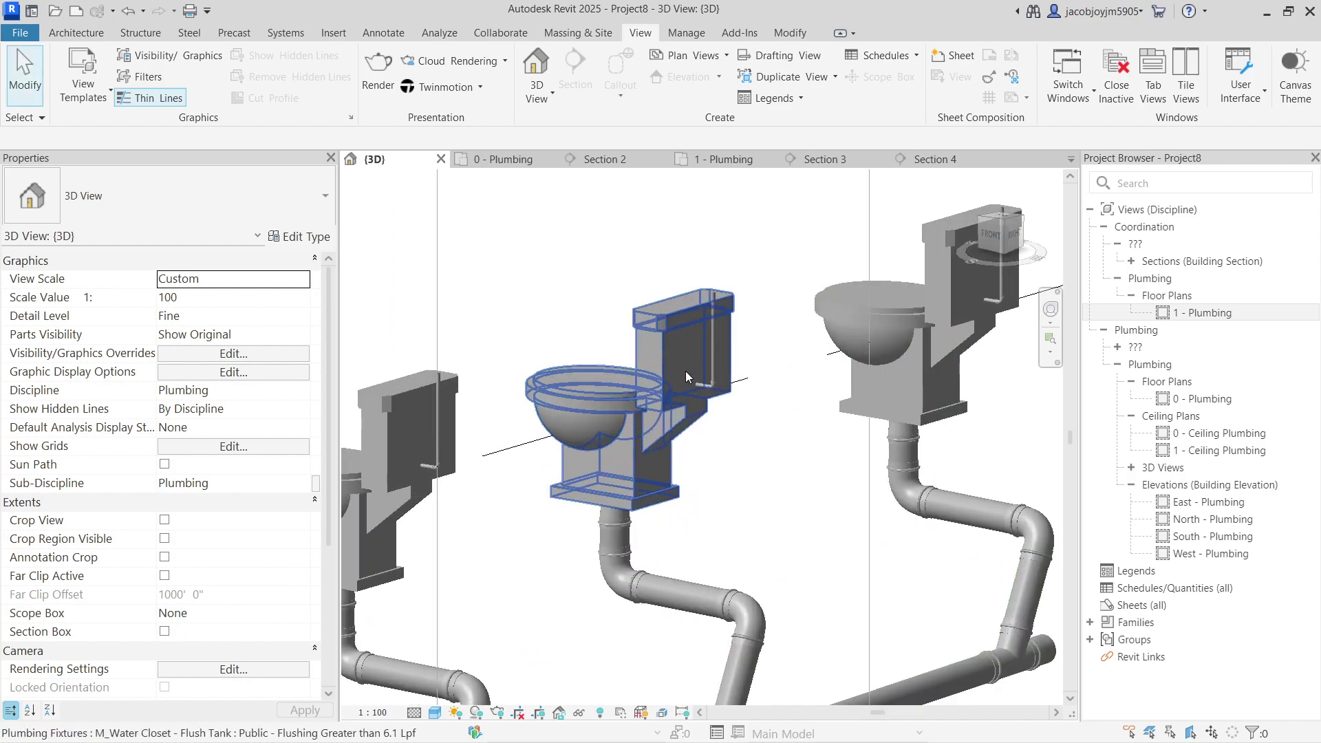
left_click(706, 391)
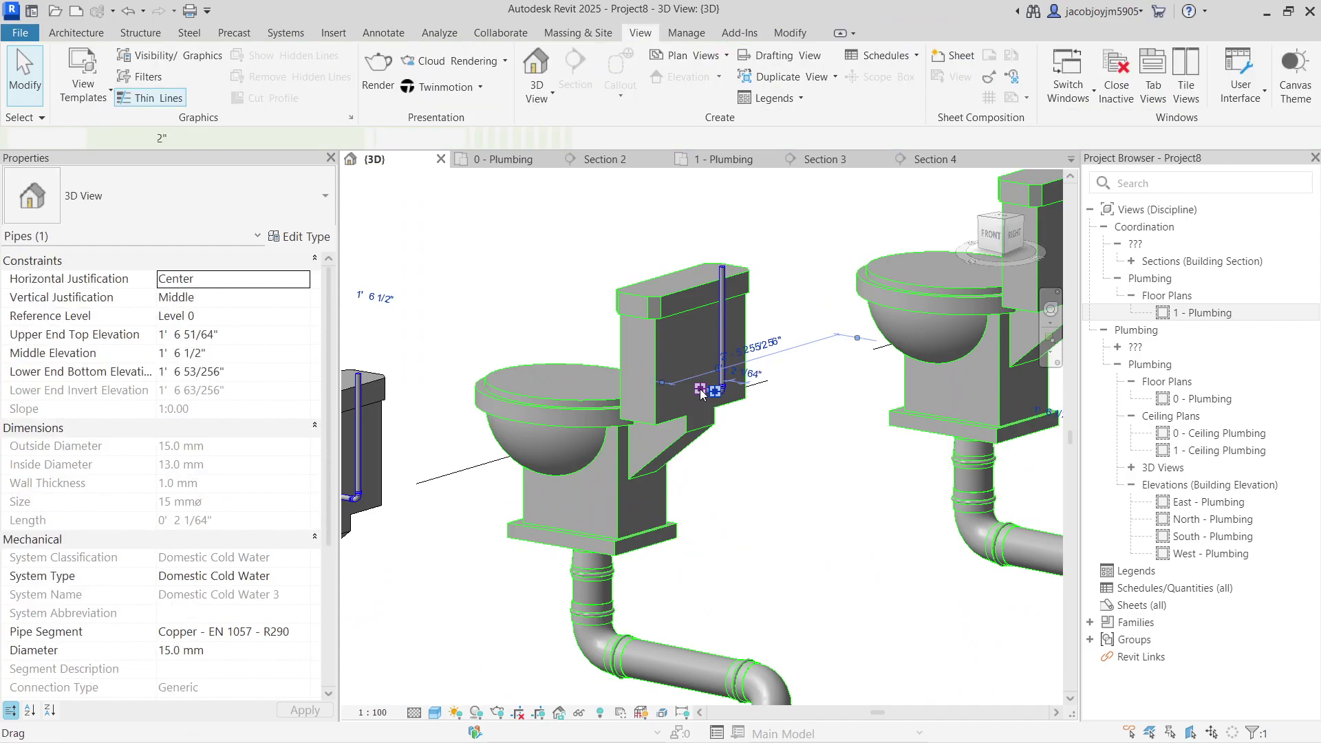
scroll(702, 390, "up", 3)
scroll(701, 389, "down", 4)
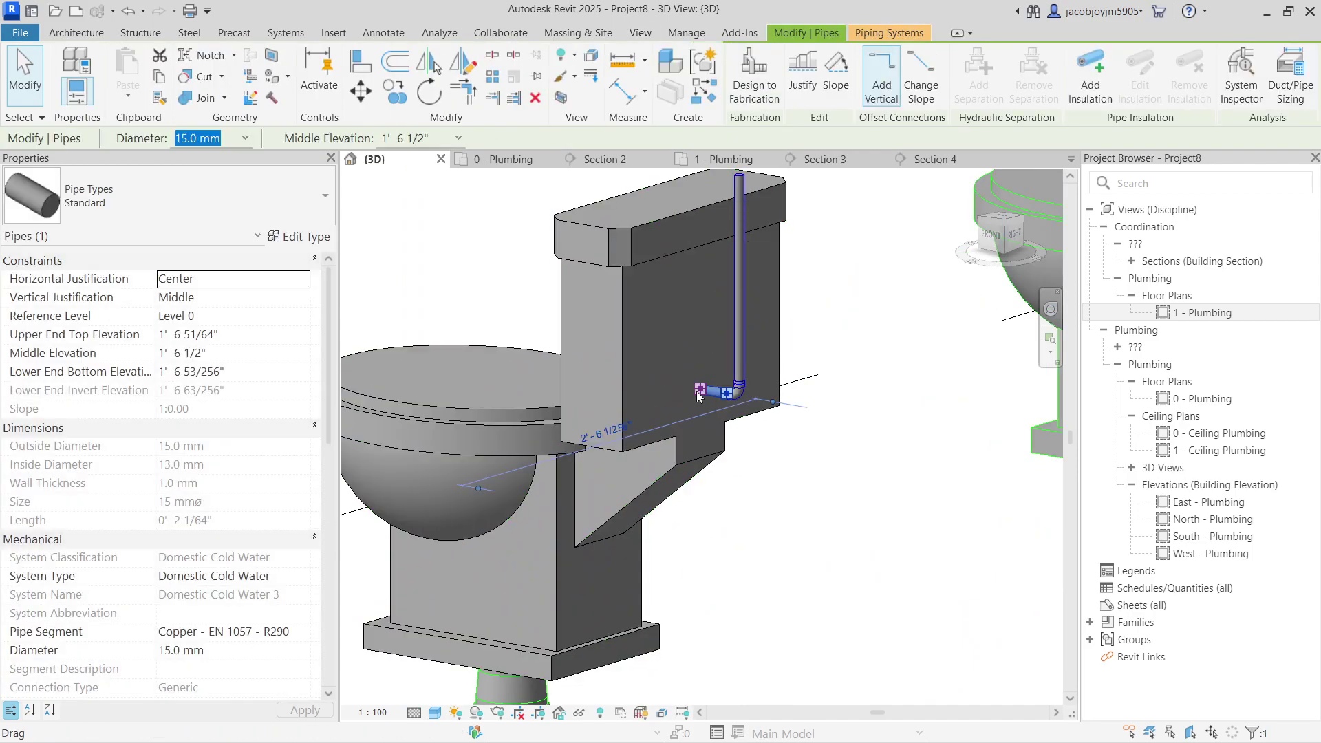
key("Escape")
- Inspect the water closet farthest from the drain stack and its short 15 mm cold water pipe
scroll(601, 404, "down", 4)
left_click(860, 317)
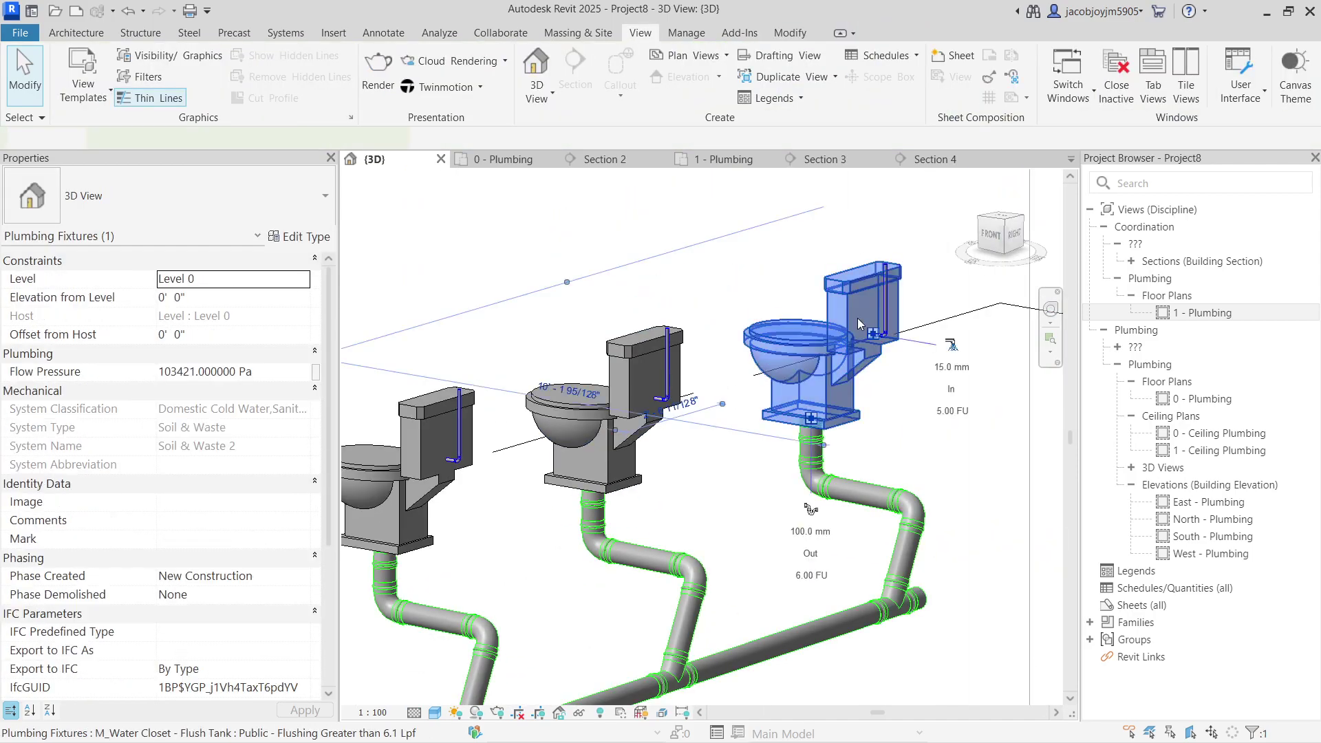
scroll(863, 323, "up", 4)
key("Tab")
left_click(876, 336)
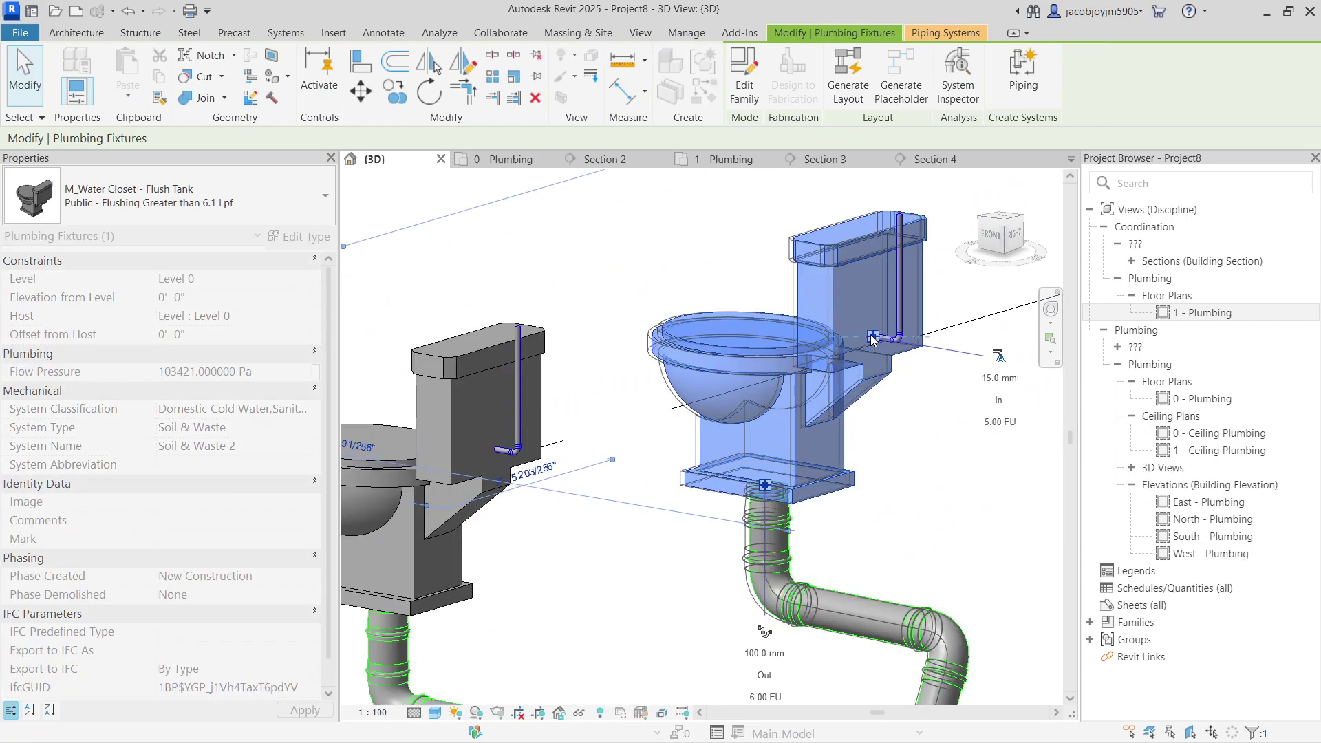
key("Escape")
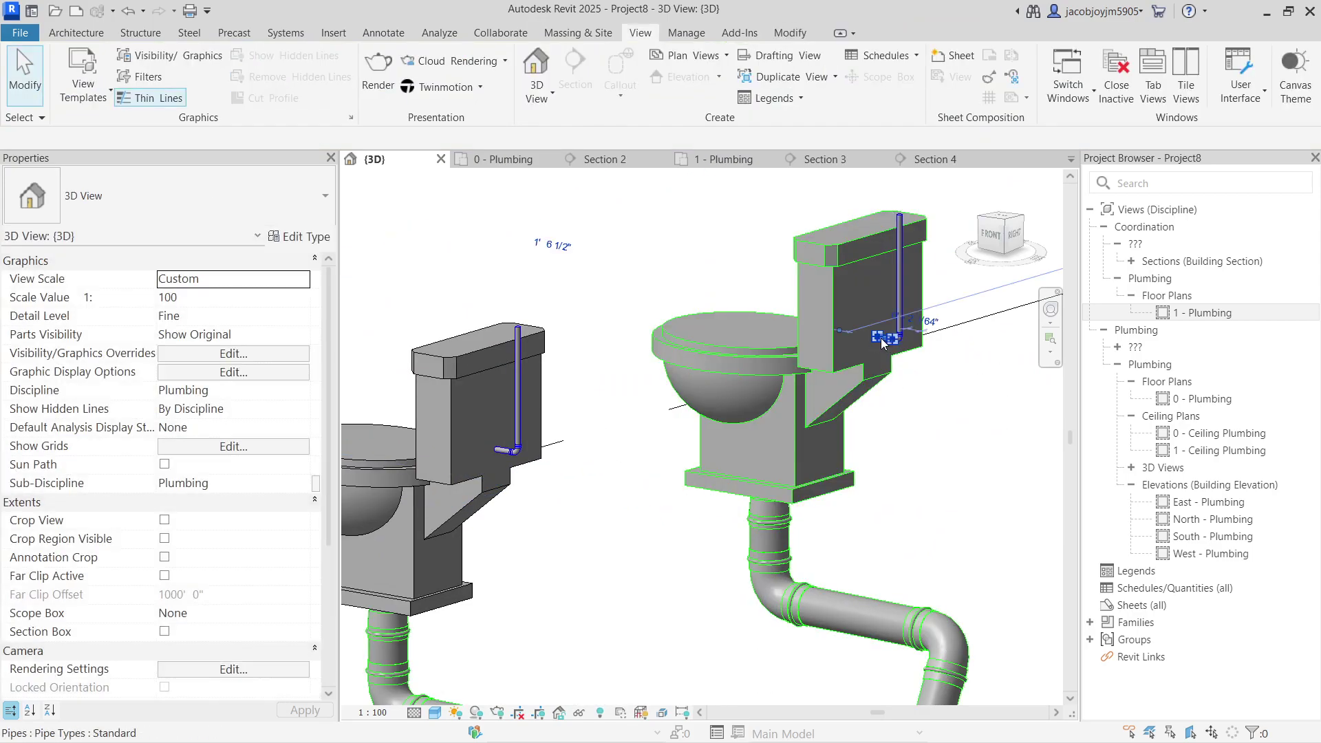
left_click(883, 340)
scroll(881, 340, "up", 5)
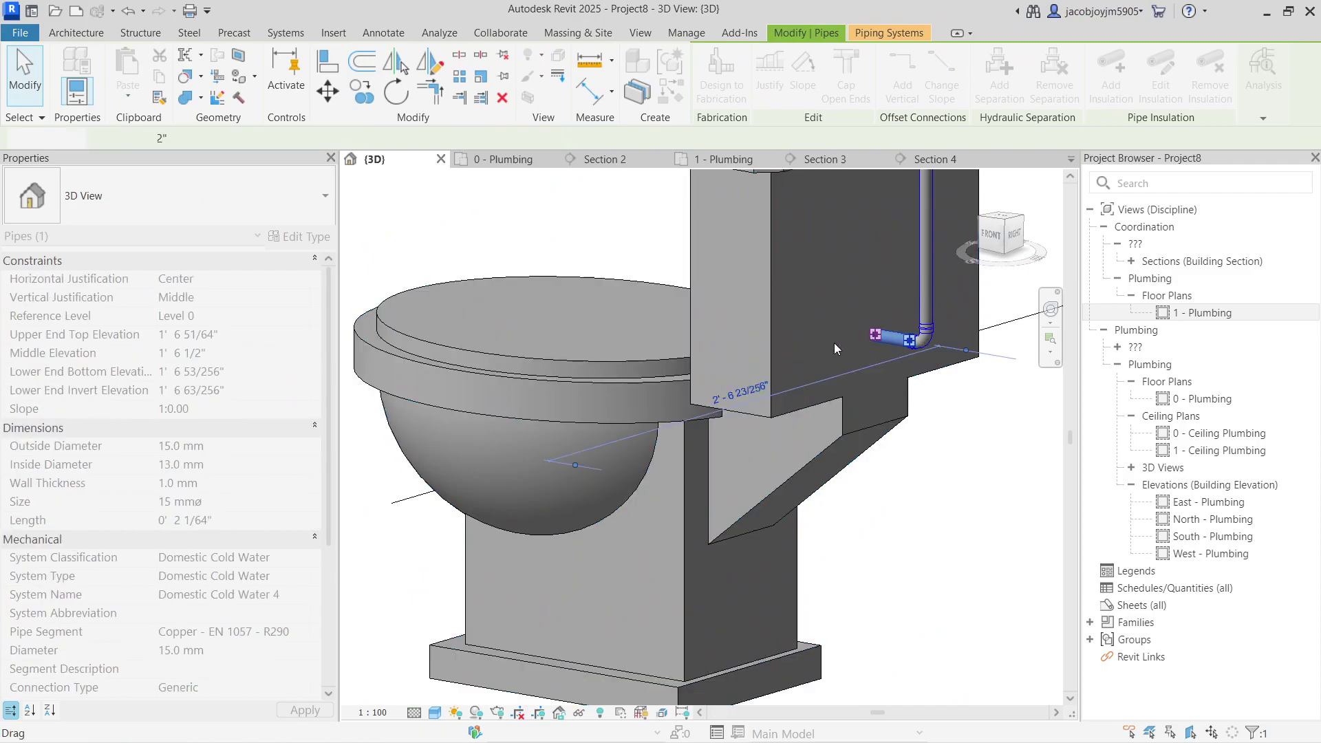
key("Escape")
- Check the system properties of the water closet nearest the drain stack and view all three fixtures from above
scroll(794, 344, "down", 8)
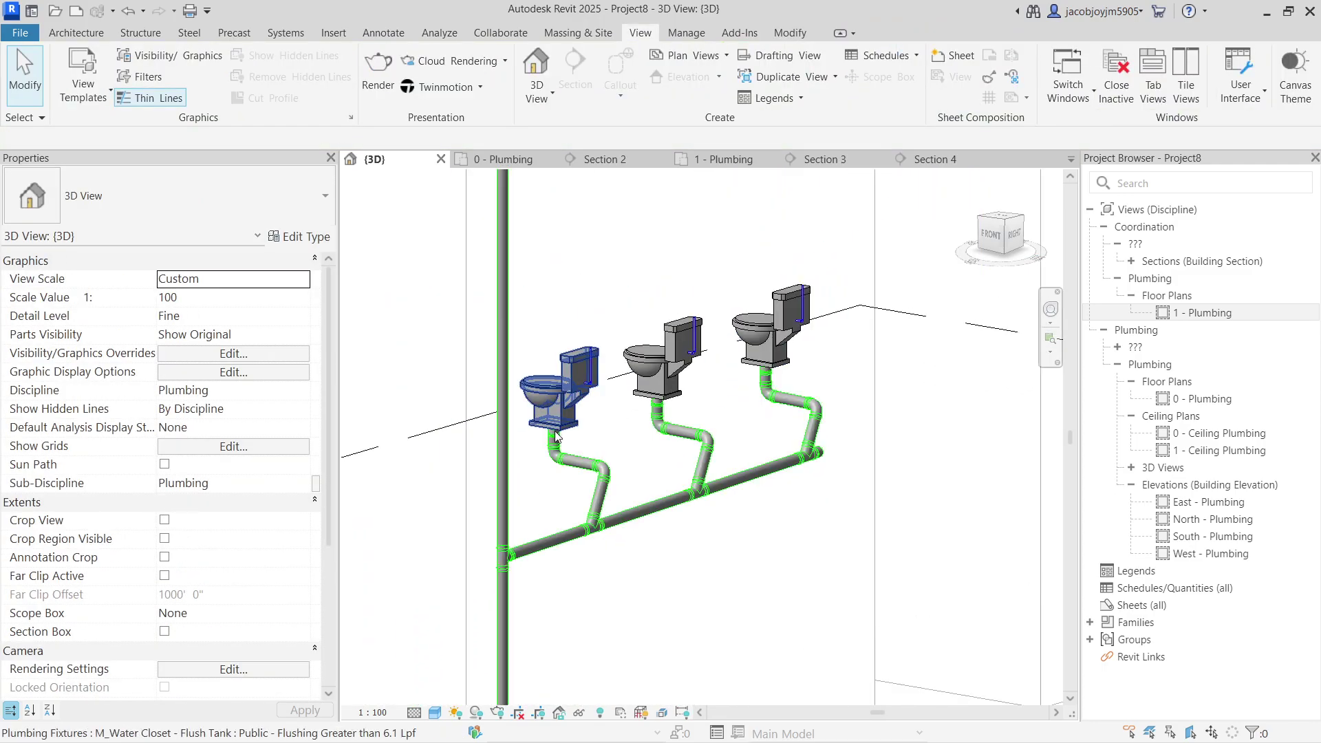
left_click(557, 433)
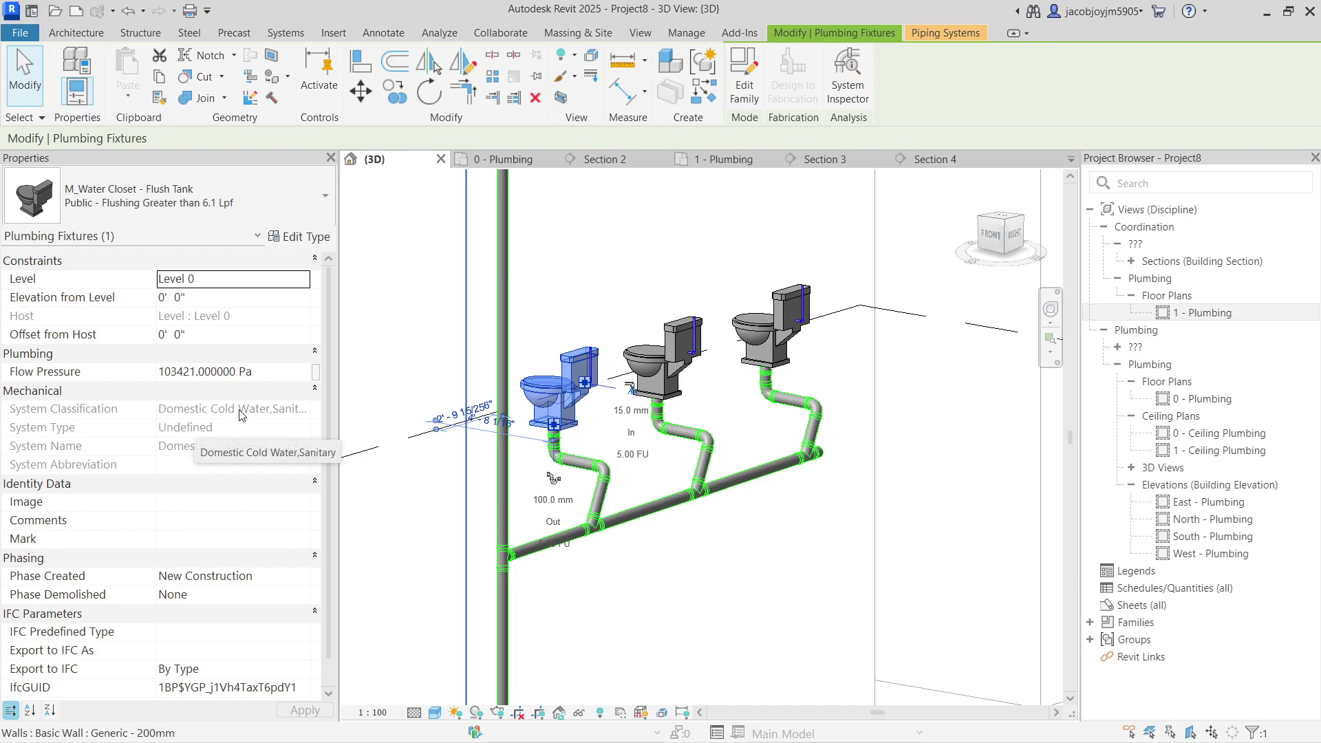
key("Escape")
middle_click_drag(587, 438, 655, 384, "shift")
scroll(660, 372, "up", 3)
scroll(695, 338, "down", 3)
key("Tab")
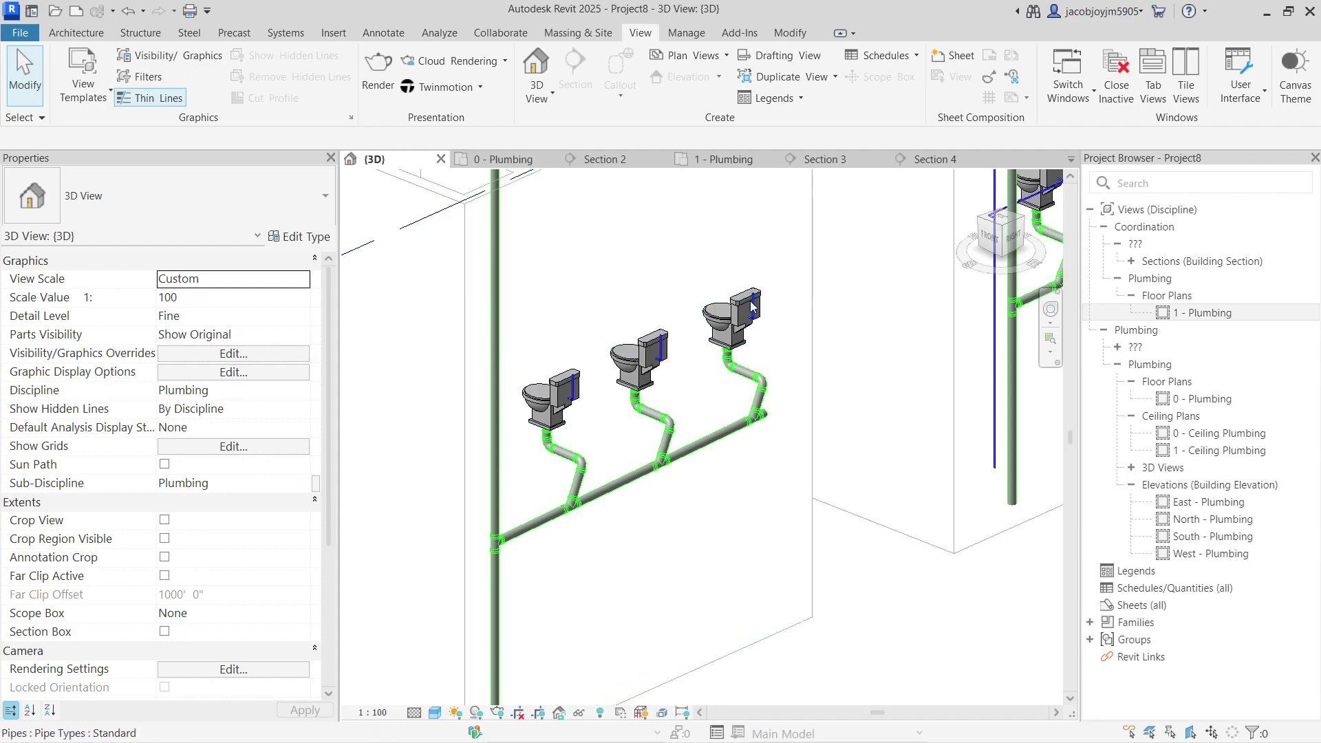
- Switch to the 0 - Plumbing floor plan and open Section 3 from its section line beside the water closets
left_click(547, 158)
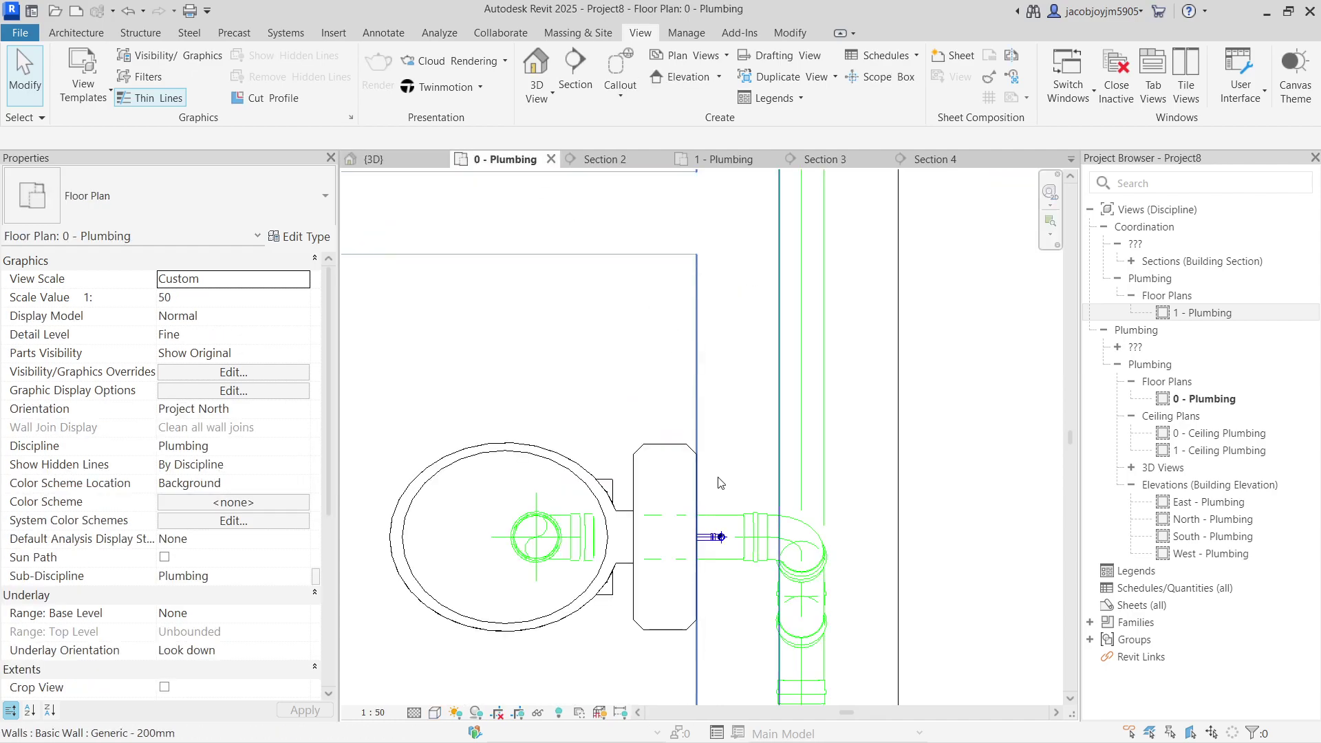
scroll(683, 338, "down", 3)
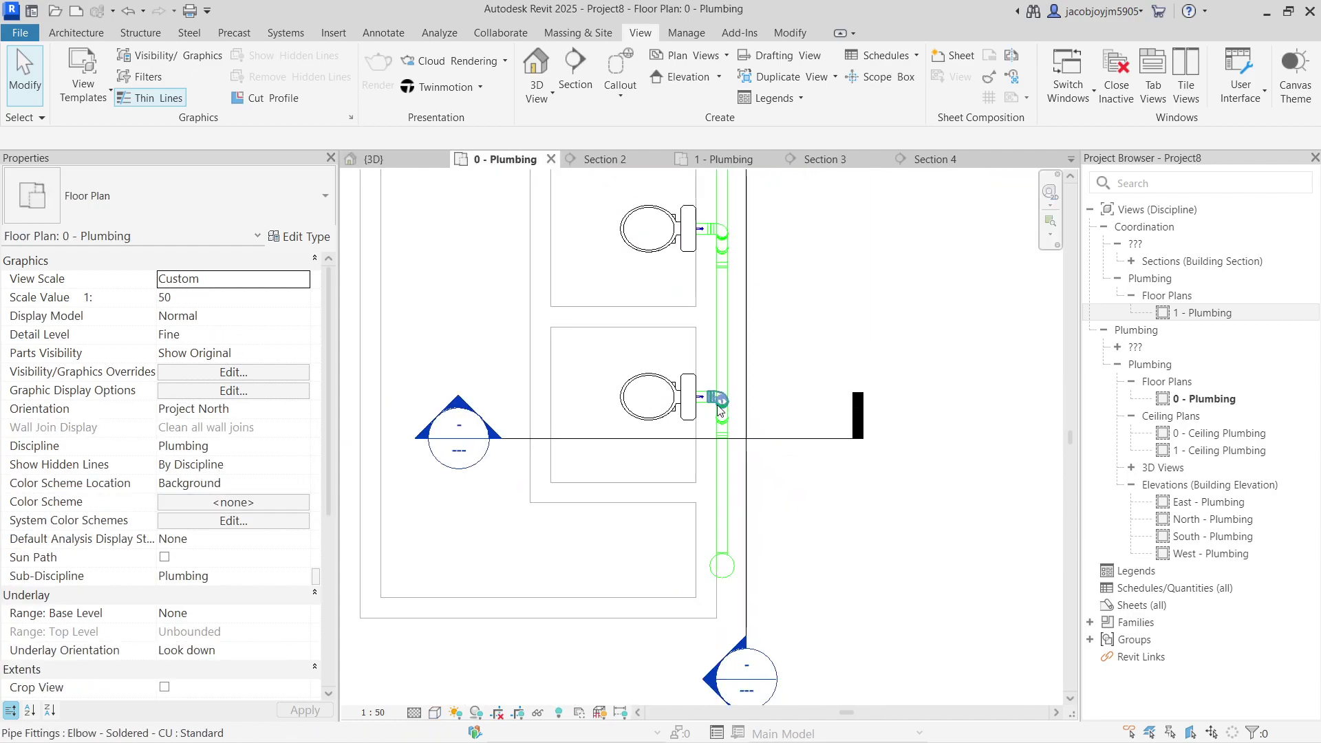
right_click(752, 438)
left_click(790, 338)
scroll(644, 340, "down", 4)
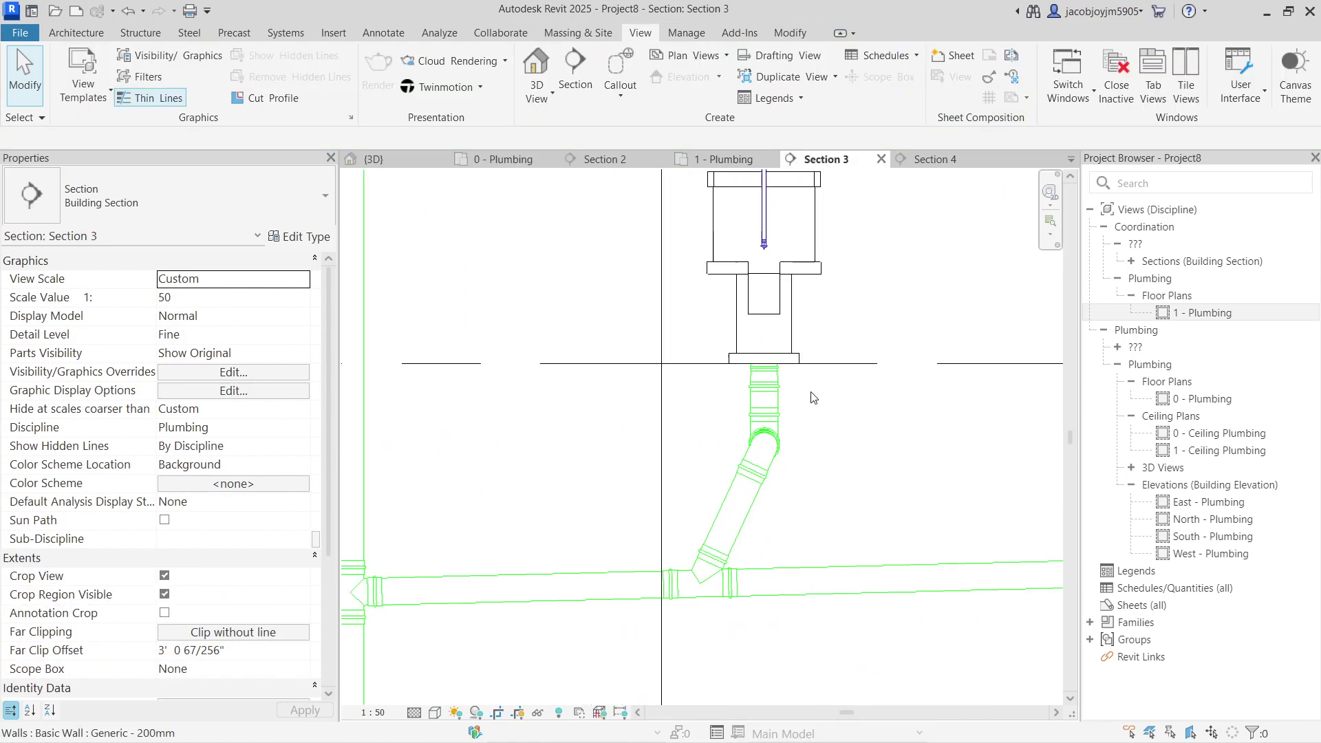
scroll(644, 340, "up", 2)
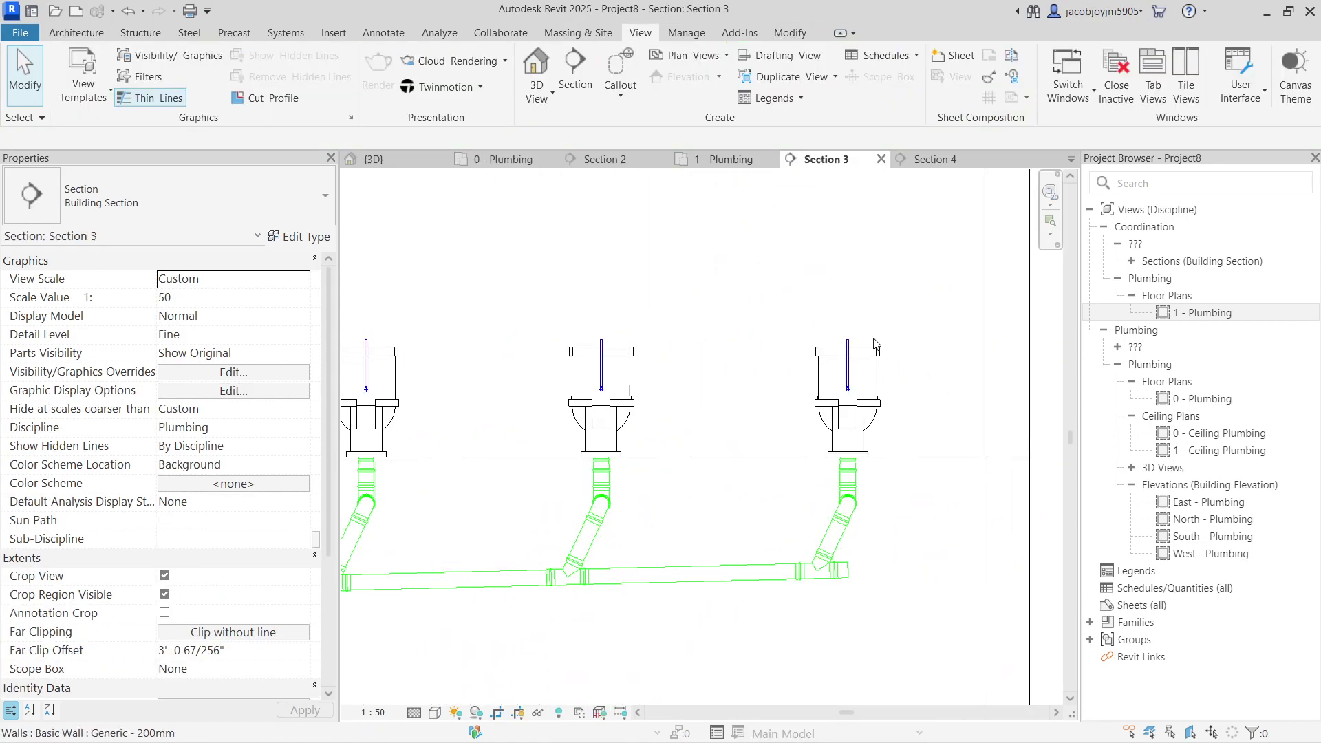
- Draw a 15 mm horizontal cold water pipe about 17' 6" long from the farthest water closet's vertical pipe to beyond the drain stack
left_click(846, 342)
right_click(846, 342)
left_click(877, 303)
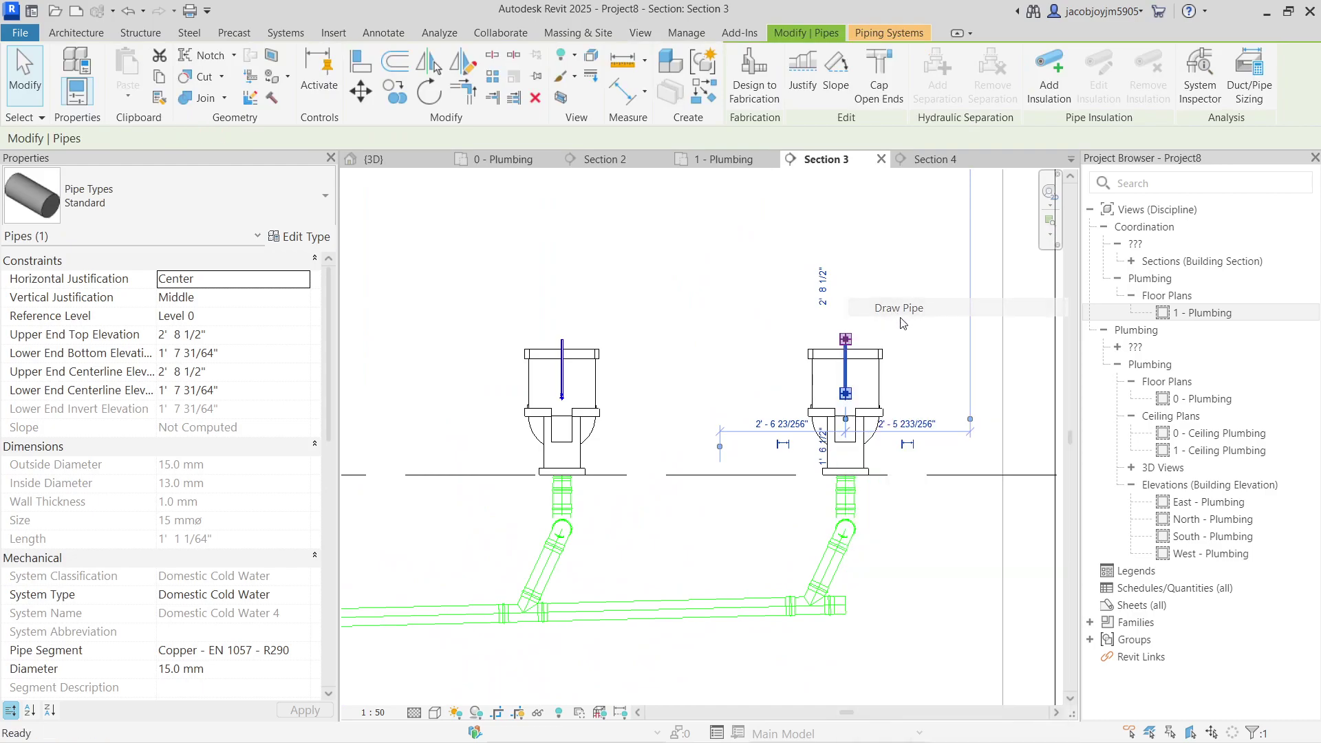
scroll(1000, 383, "down", 3)
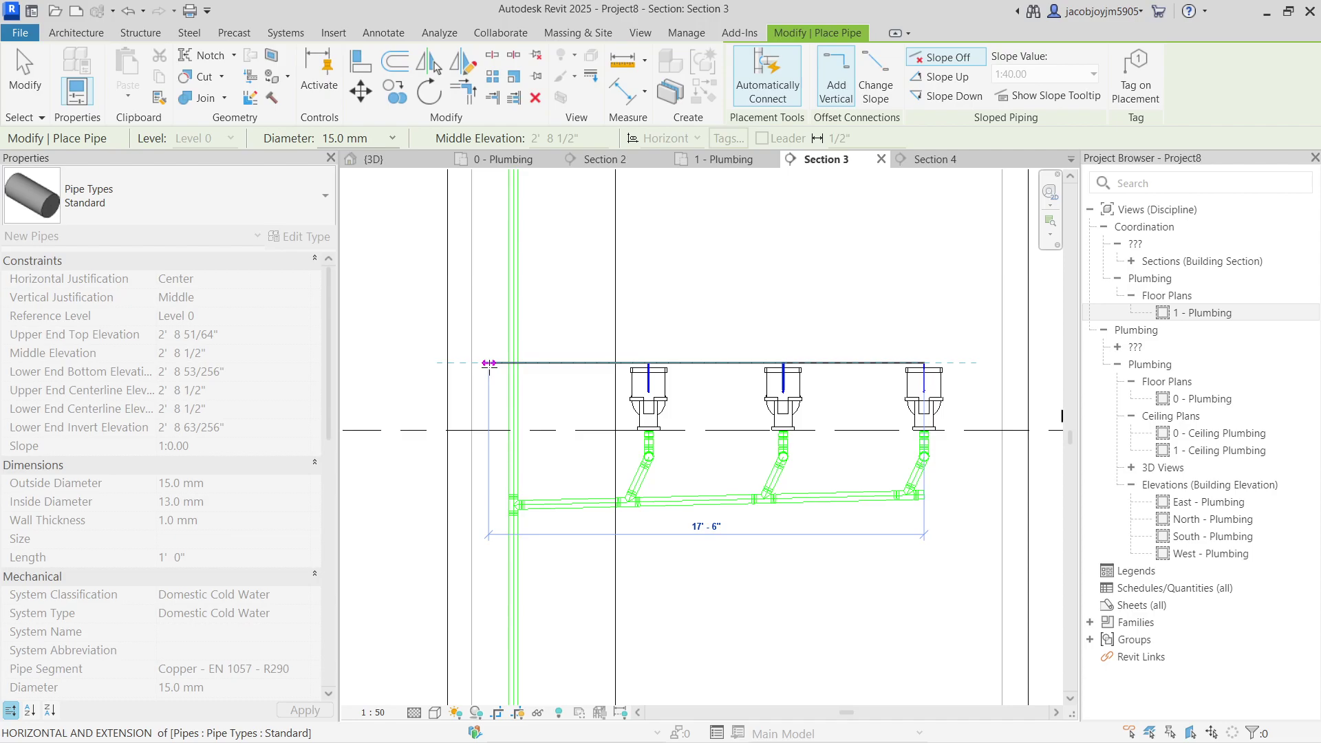
left_click(488, 363)
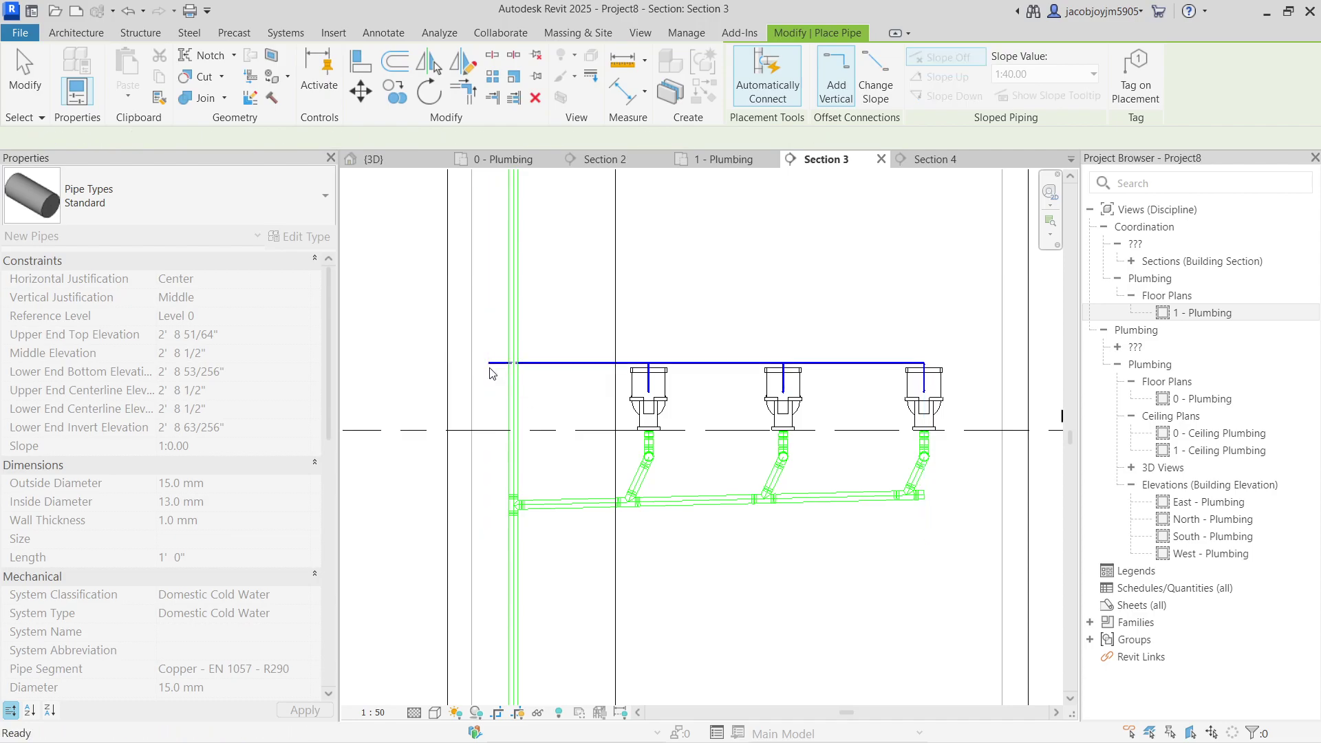
key("Escape")
key("Escape")
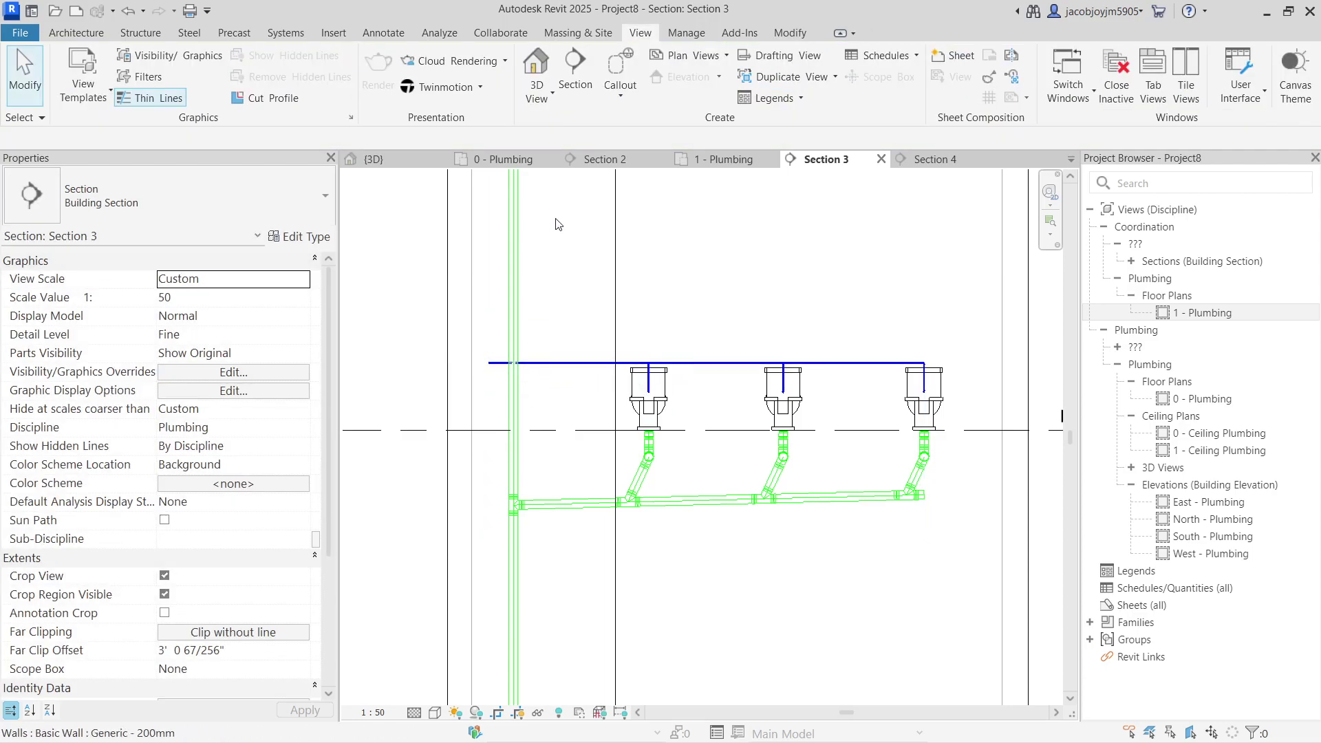
- In the 0 - Plumbing plan, extend the cold water main's free end sideways about 7 5/8" with a 15 mm pipe, aligned with the drain stack
left_click(502, 159)
scroll(692, 604, "up", 1)
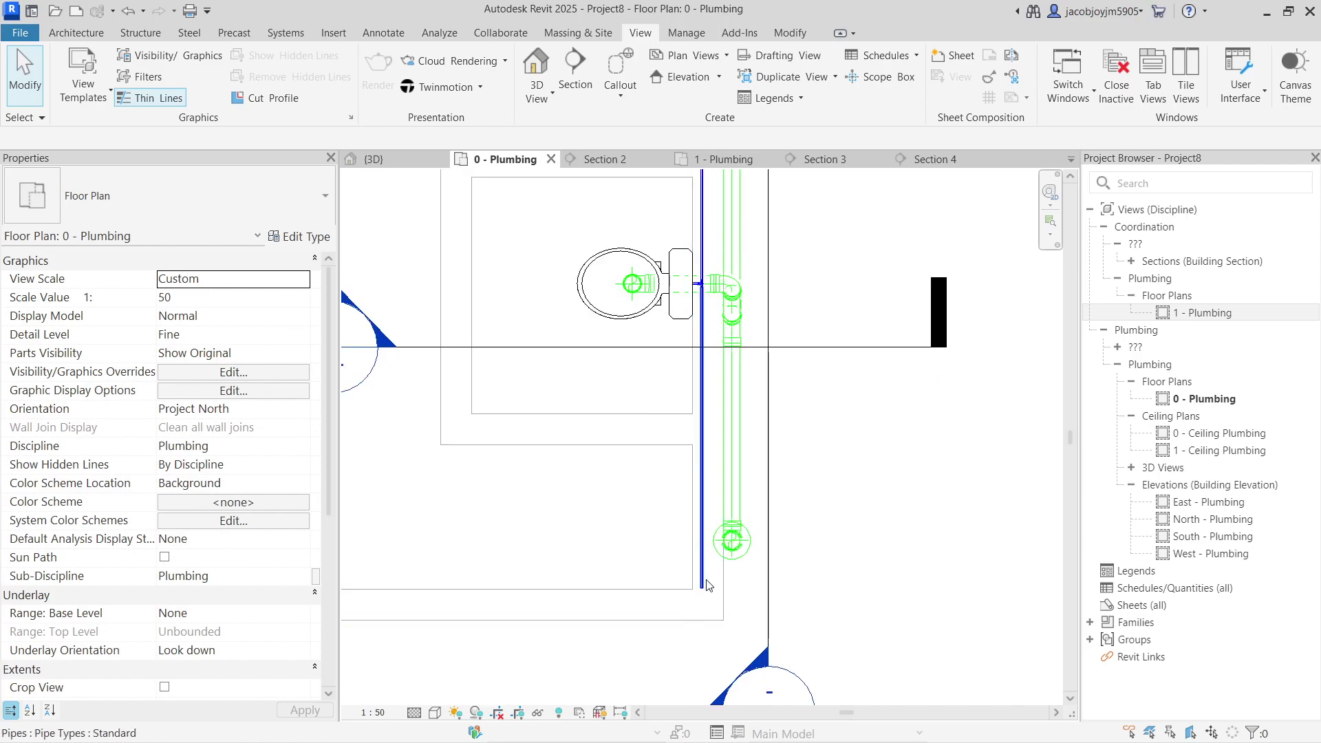
left_click(700, 585)
right_click(702, 589)
left_click(764, 157)
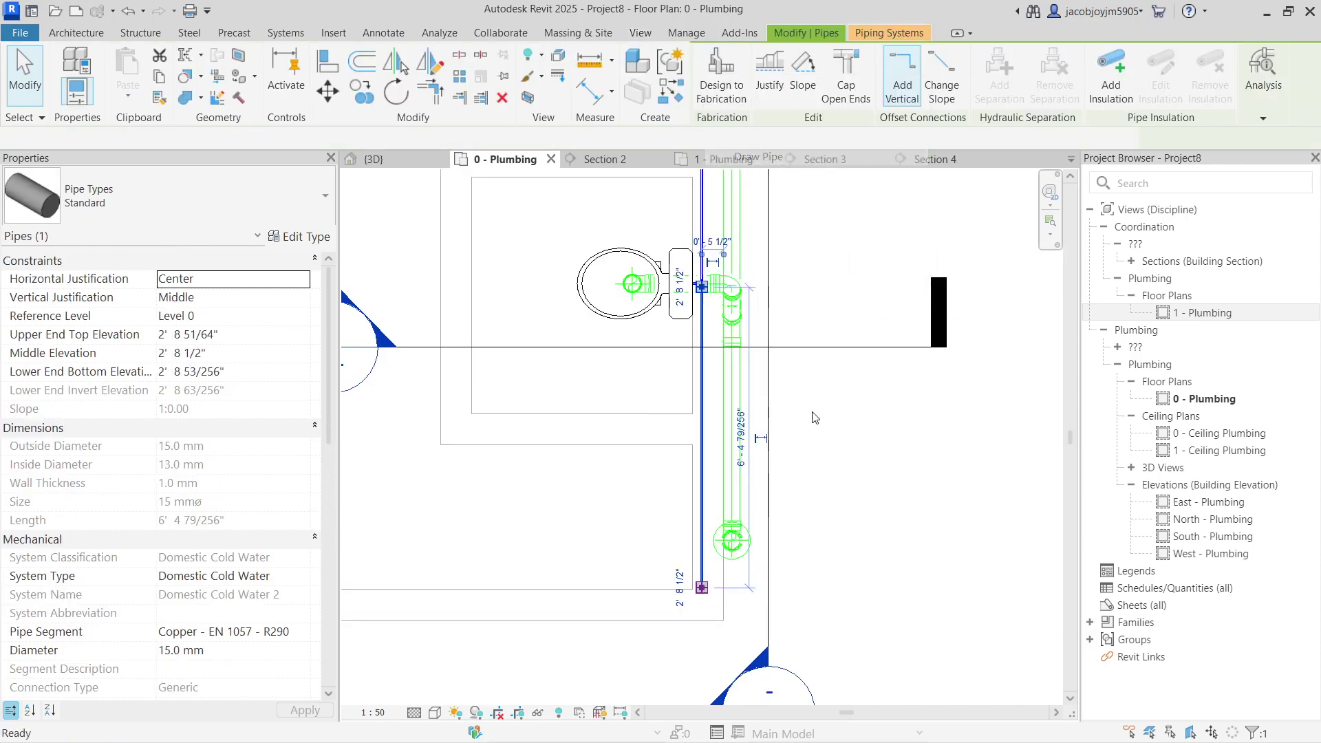
scroll(731, 587, "up", 1)
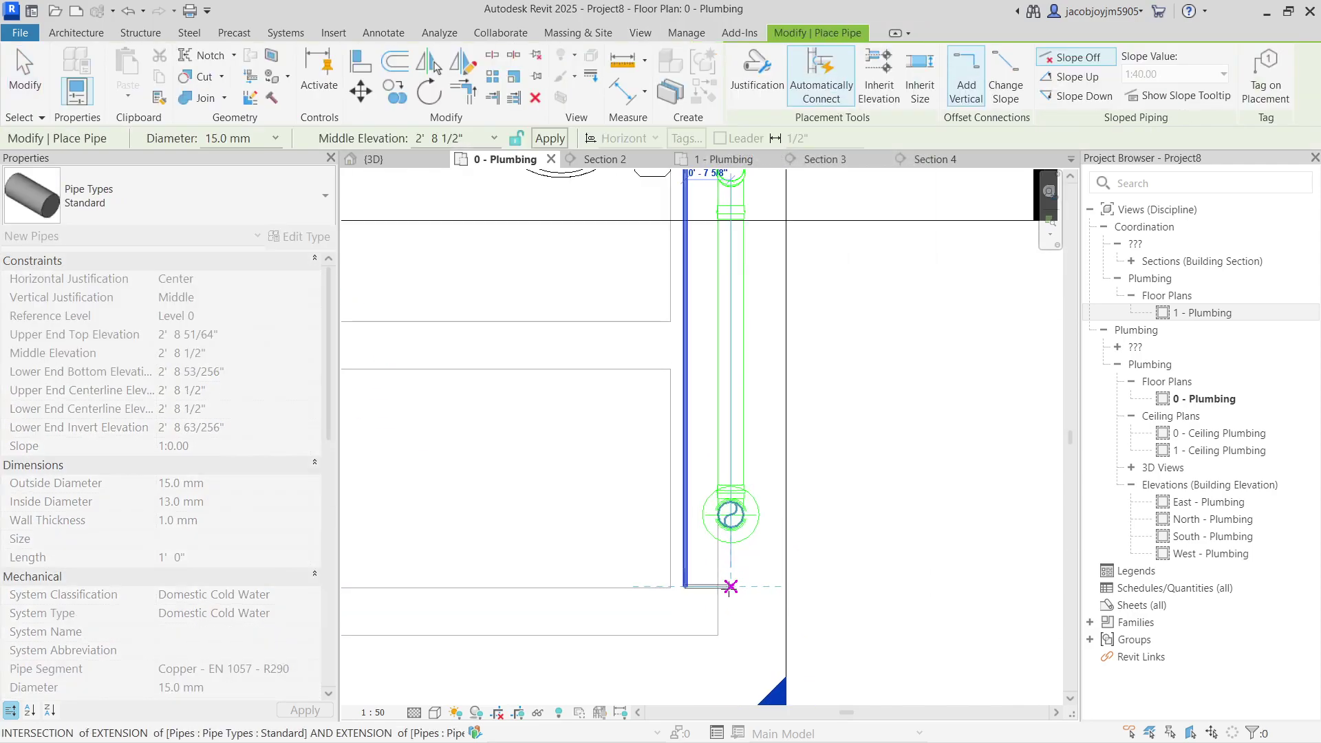
left_click(730, 587)
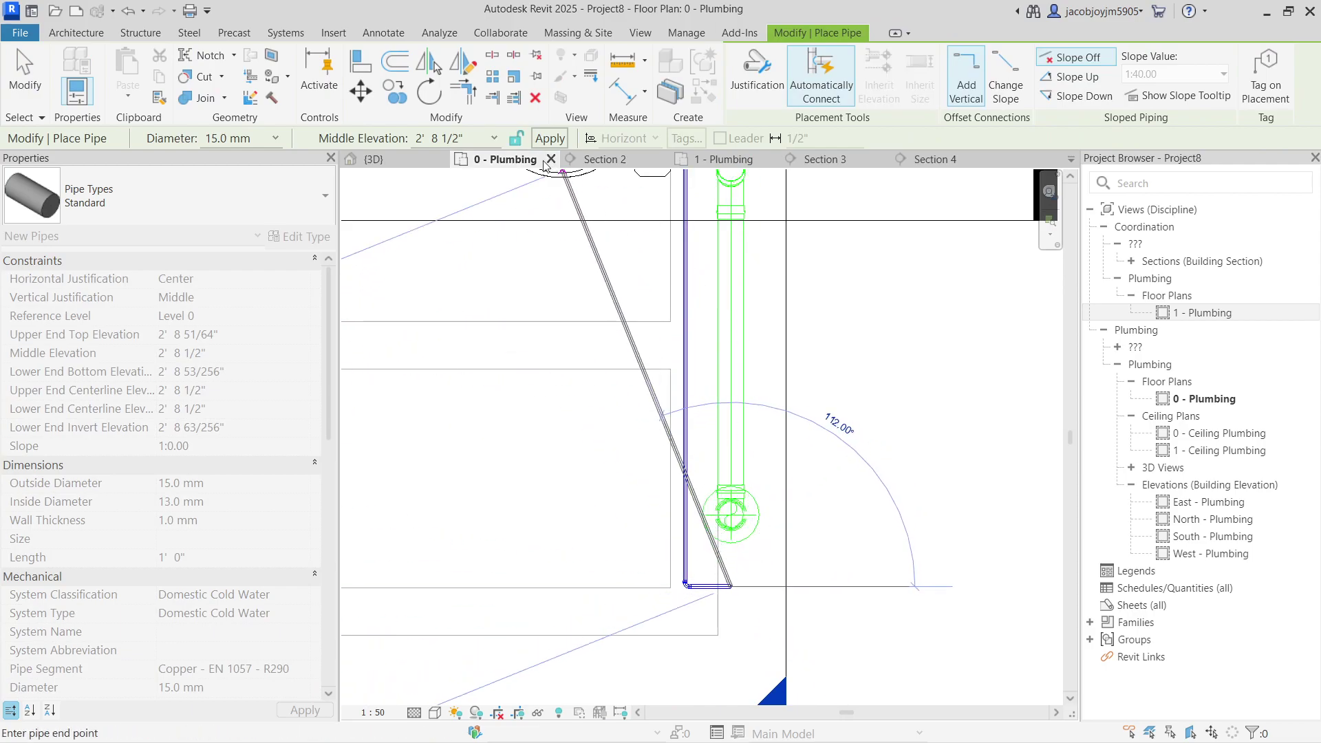
- Run a vertical 15 mm cold water riser from the pipe's end up to a middle elevation of 20' 0"
left_click(473, 140)
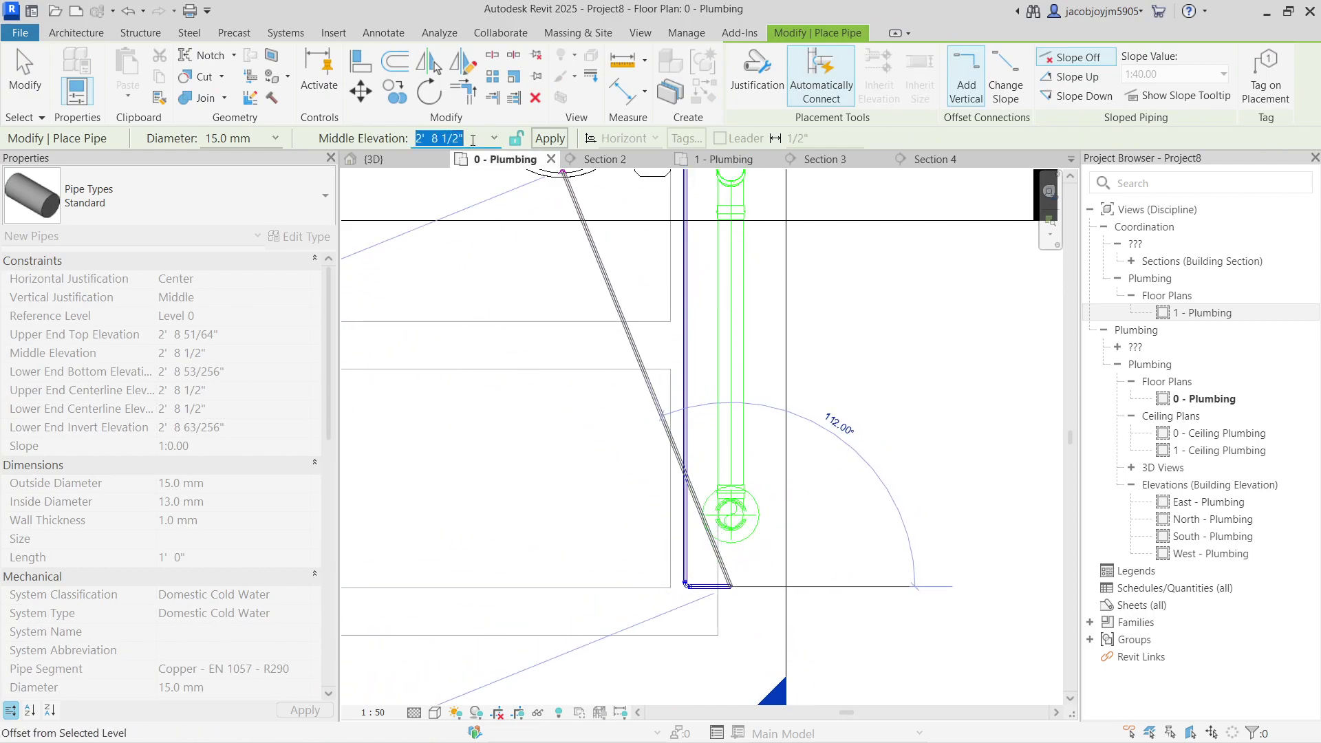
type("20")
key("Return")
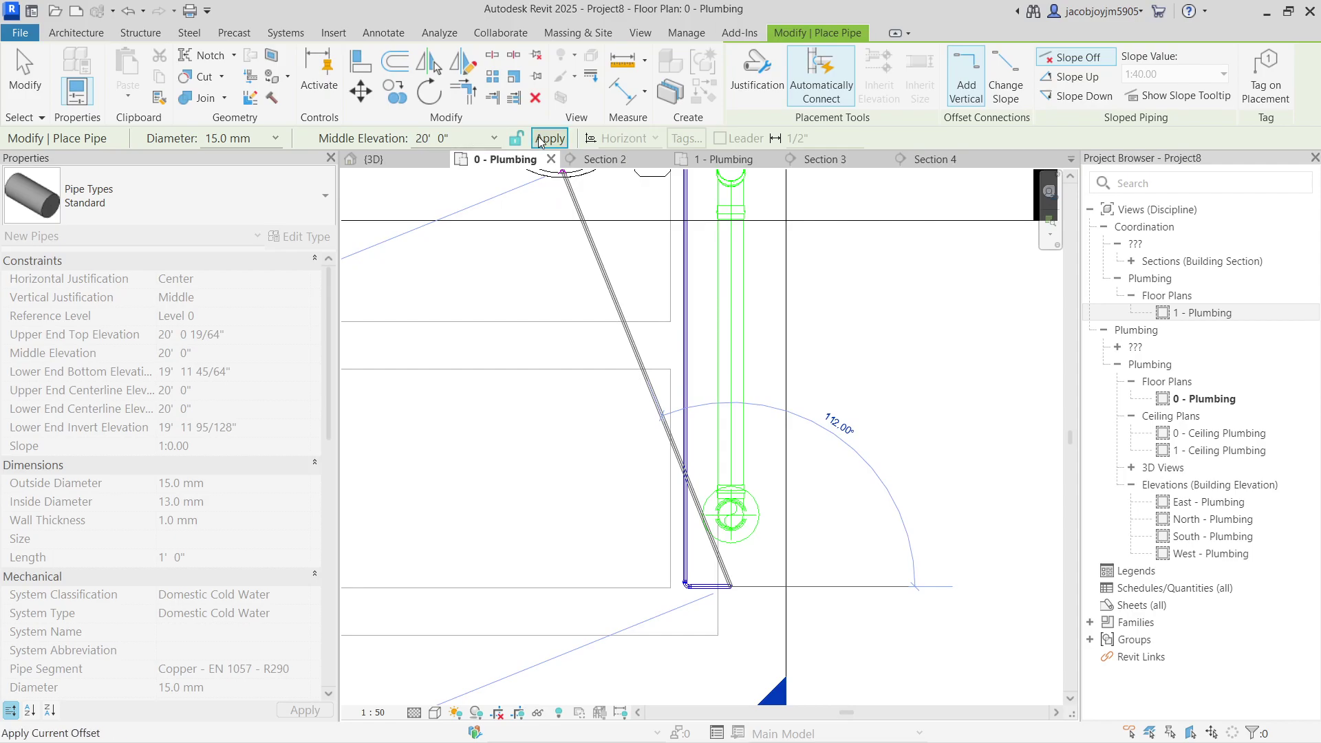
key("Escape")
key("Escape")
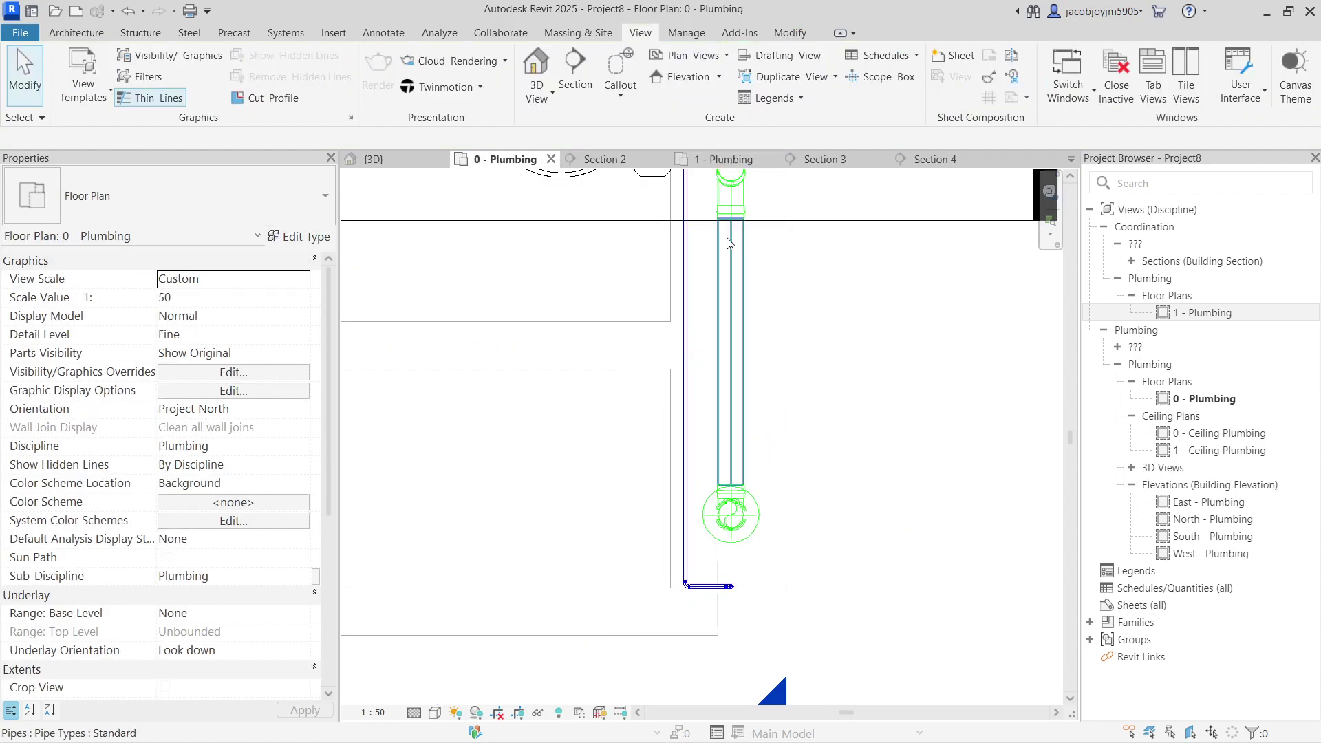
- Open Section 3 from its section line and examine the cold water riser's height against the drain stack and levels
right_click(787, 239)
left_click(833, 338)
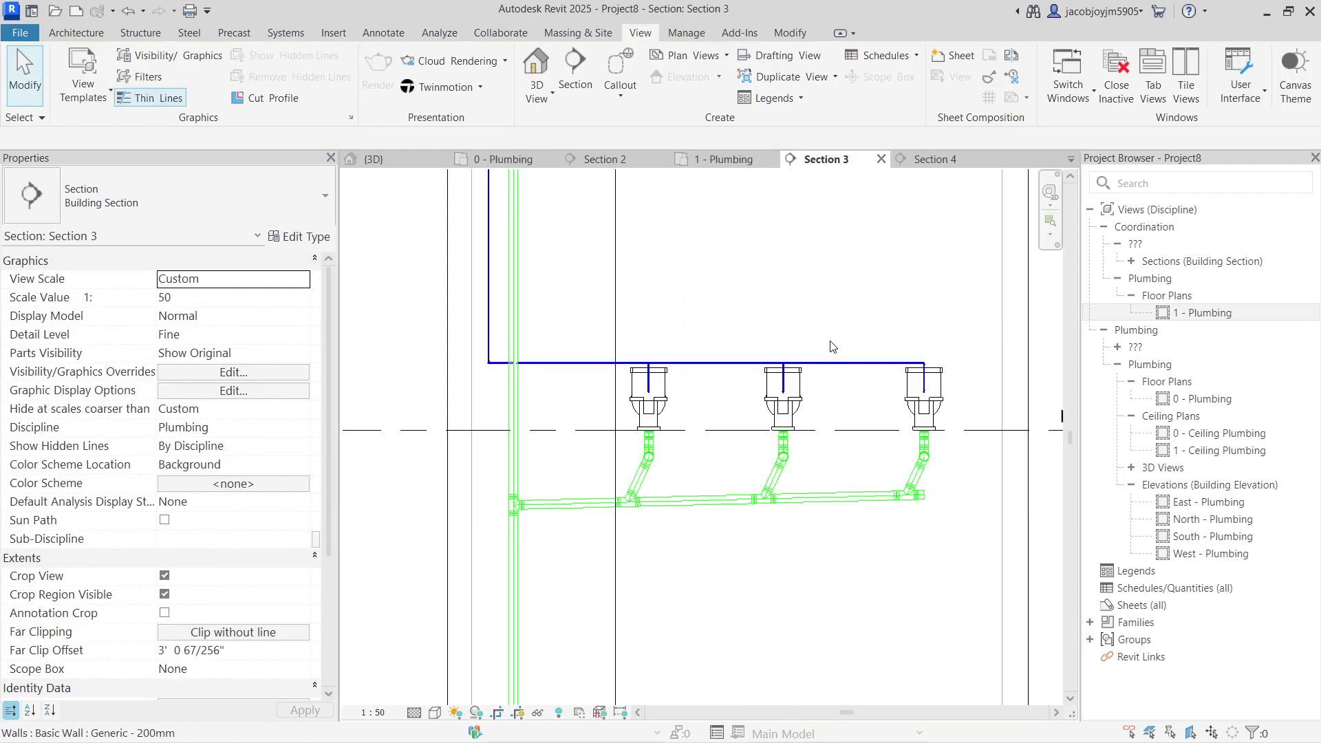
scroll(684, 359, "up", 3)
scroll(608, 428, "down", 3)
scroll(608, 428, "down", 3)
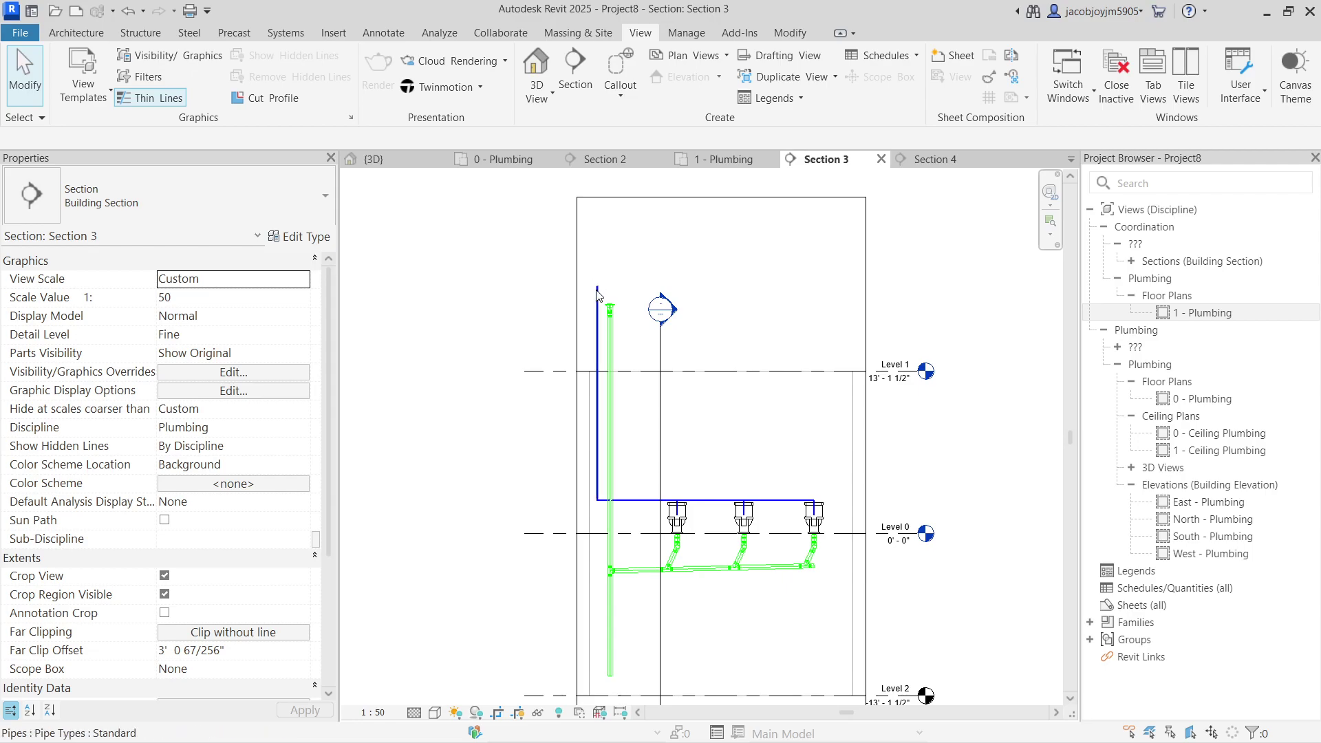
middle_click_drag(594, 420, 649, 338)
scroll(776, 380, "up", 2)
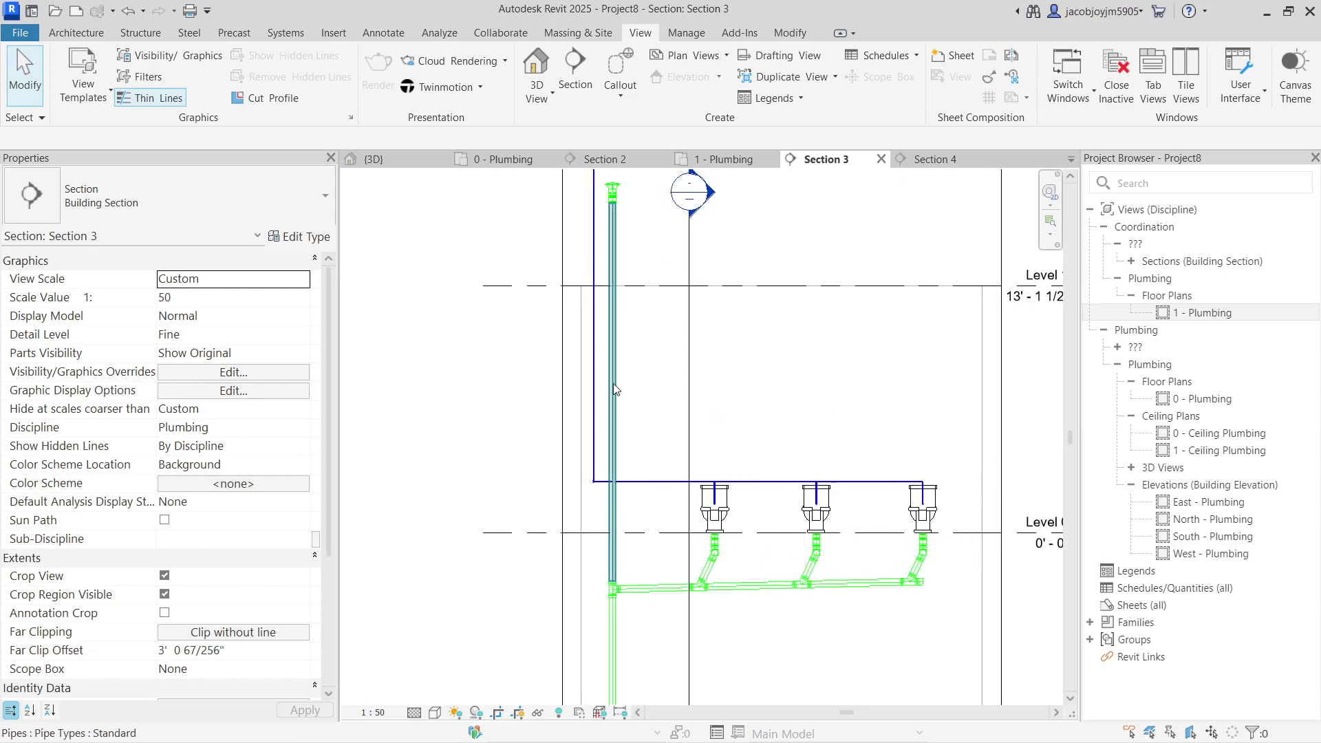
- Examine the water closets' cold water main, riser and drainage connections in the 3D view
left_click(536, 68)
scroll(689, 338, "down", 3)
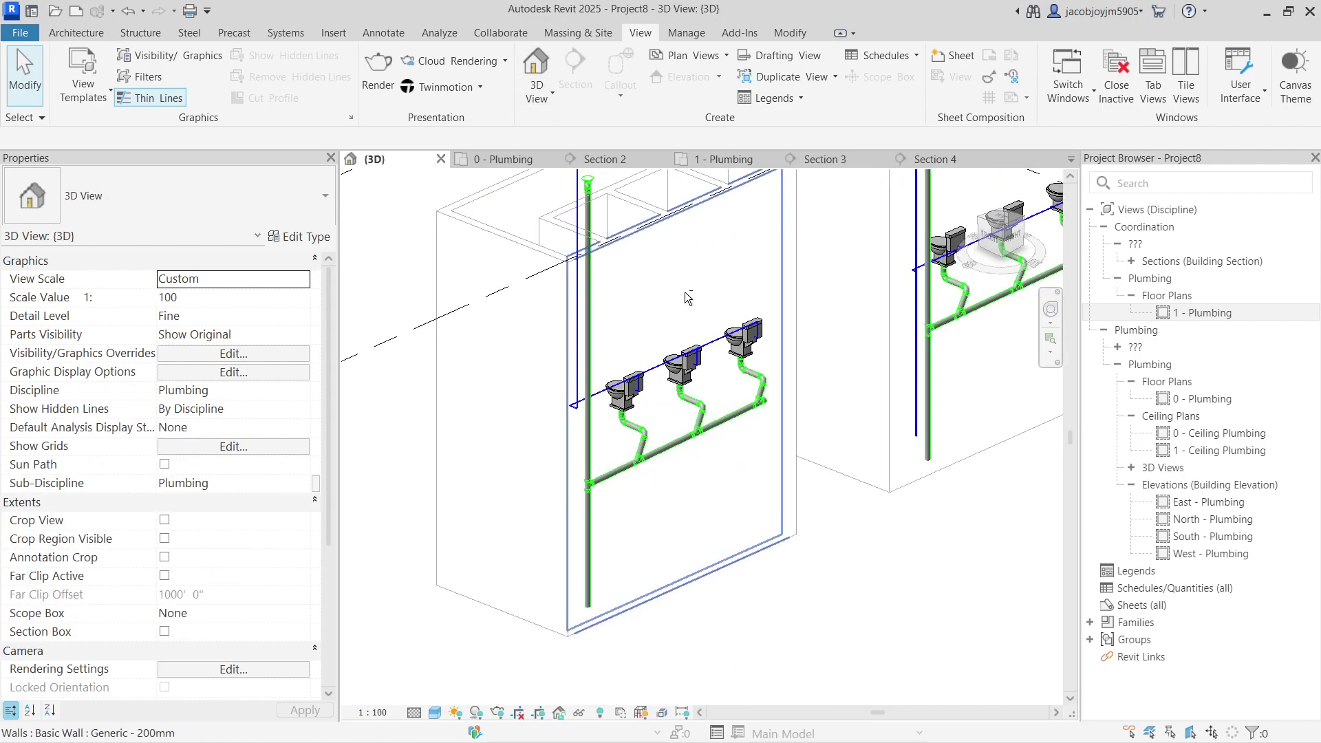
middle_click_drag(688, 337, 709, 475)
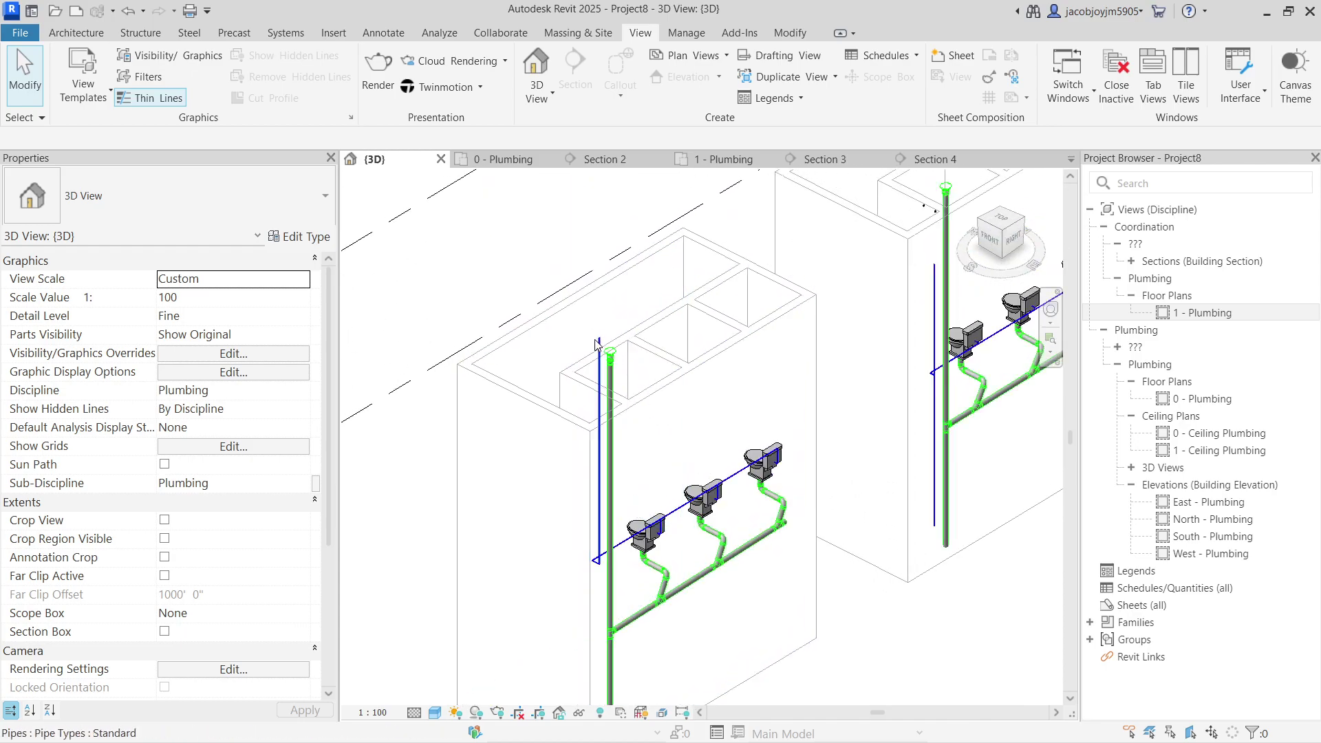
scroll(592, 529, "up", 6)
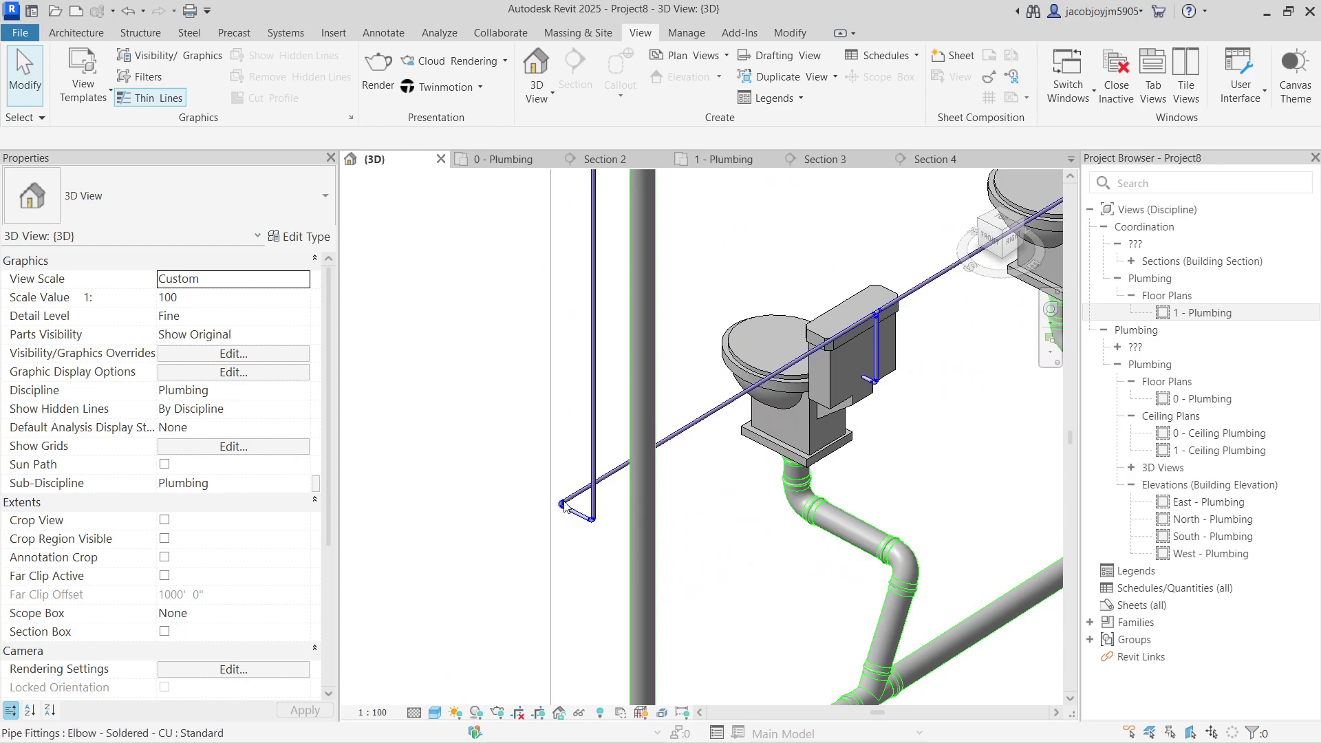
scroll(563, 505, "down", 5)
scroll(623, 435, "up", 3)
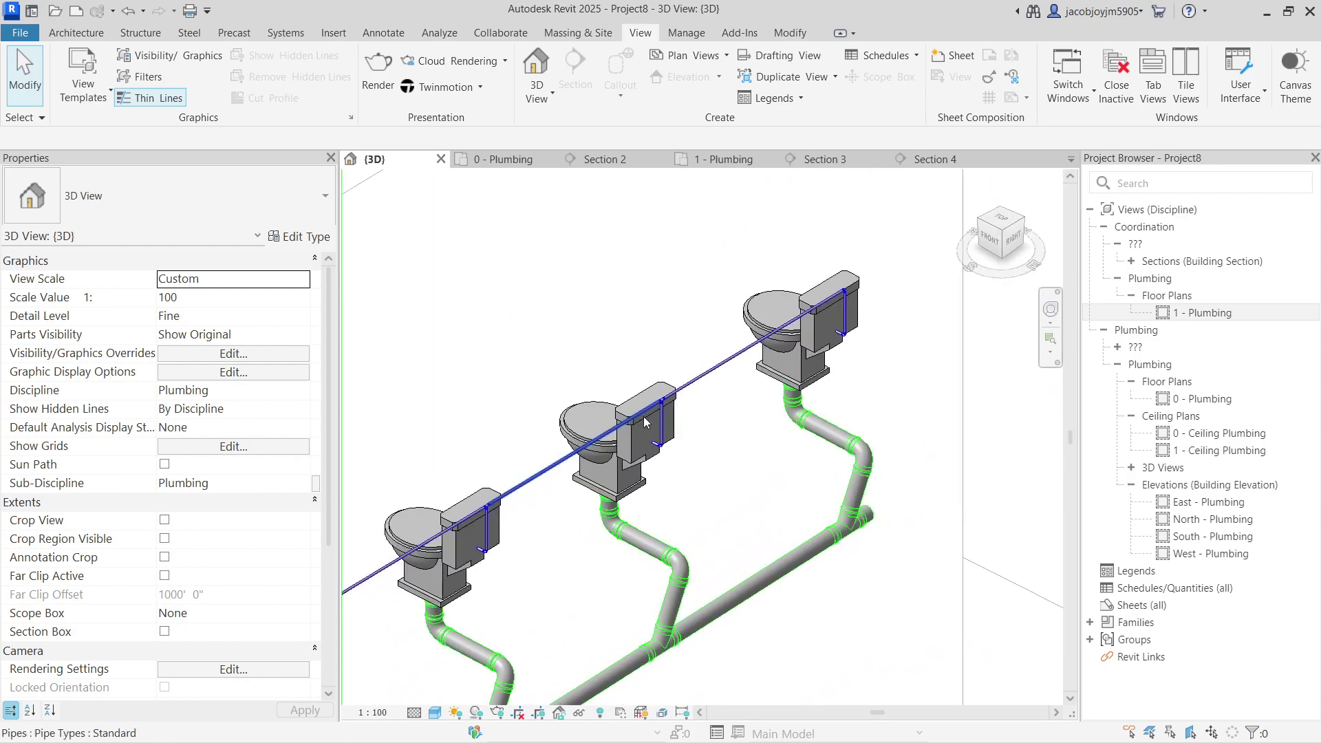
scroll(623, 435, "down", 3)
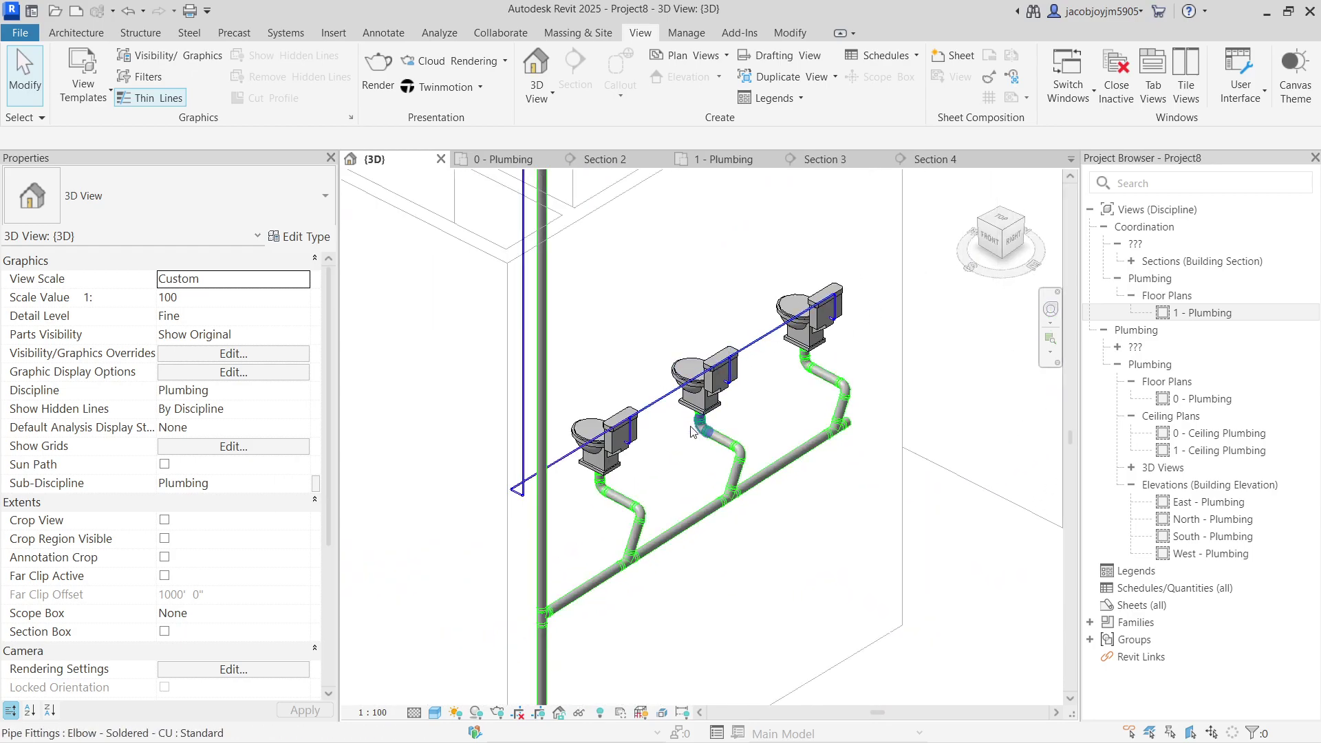
scroll(691, 430, "up", 5)
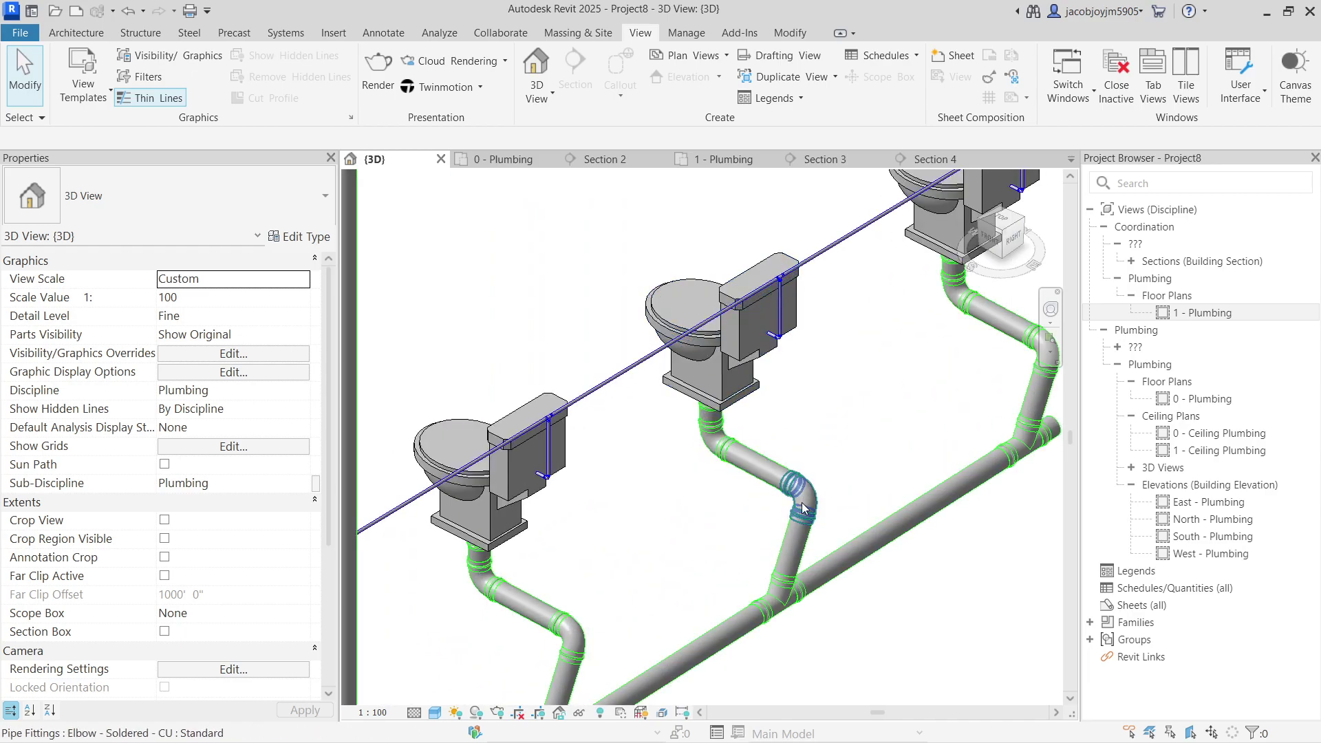
scroll(796, 492, "down", 4)
middle_click_drag(694, 593, 724, 528)
scroll(671, 608, "down", 3)
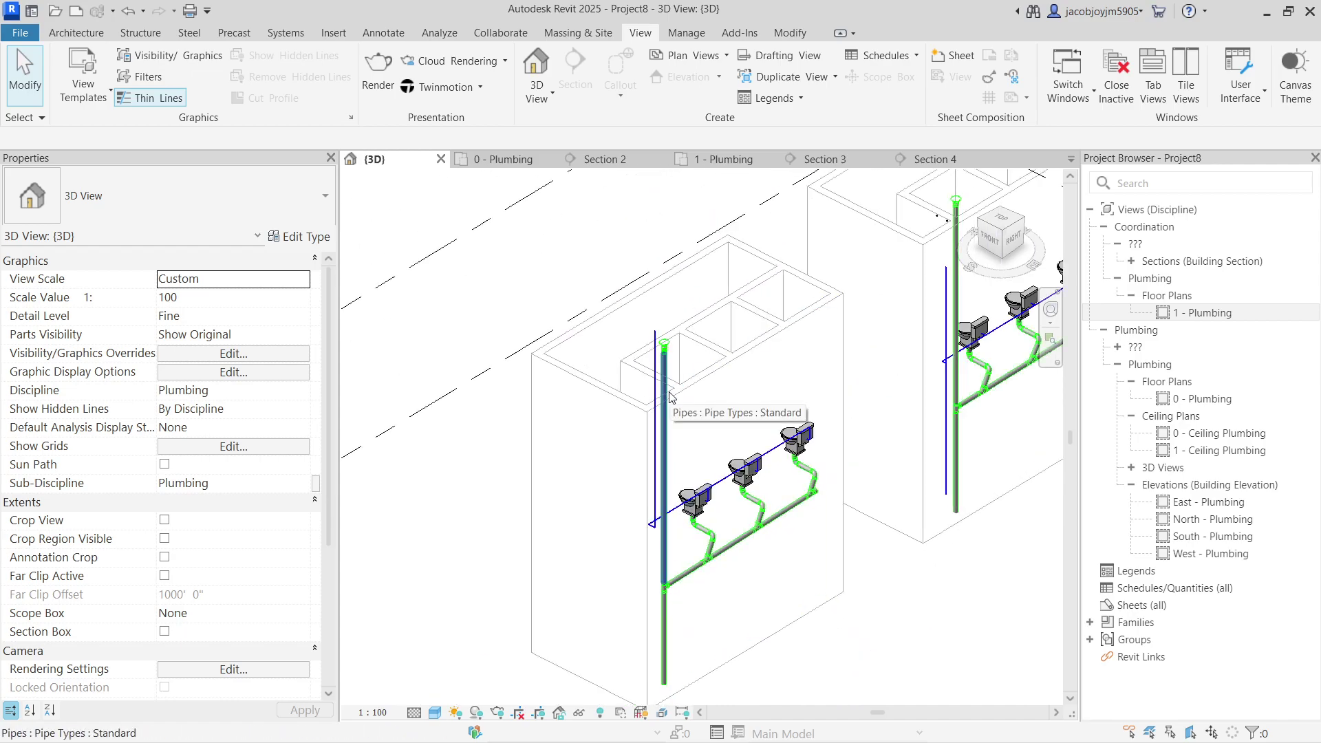
- Compare the two restrooms' piping in the 3D view and inspect the near water closets' cold water and drain connections closely
scroll(671, 396, "down", 3)
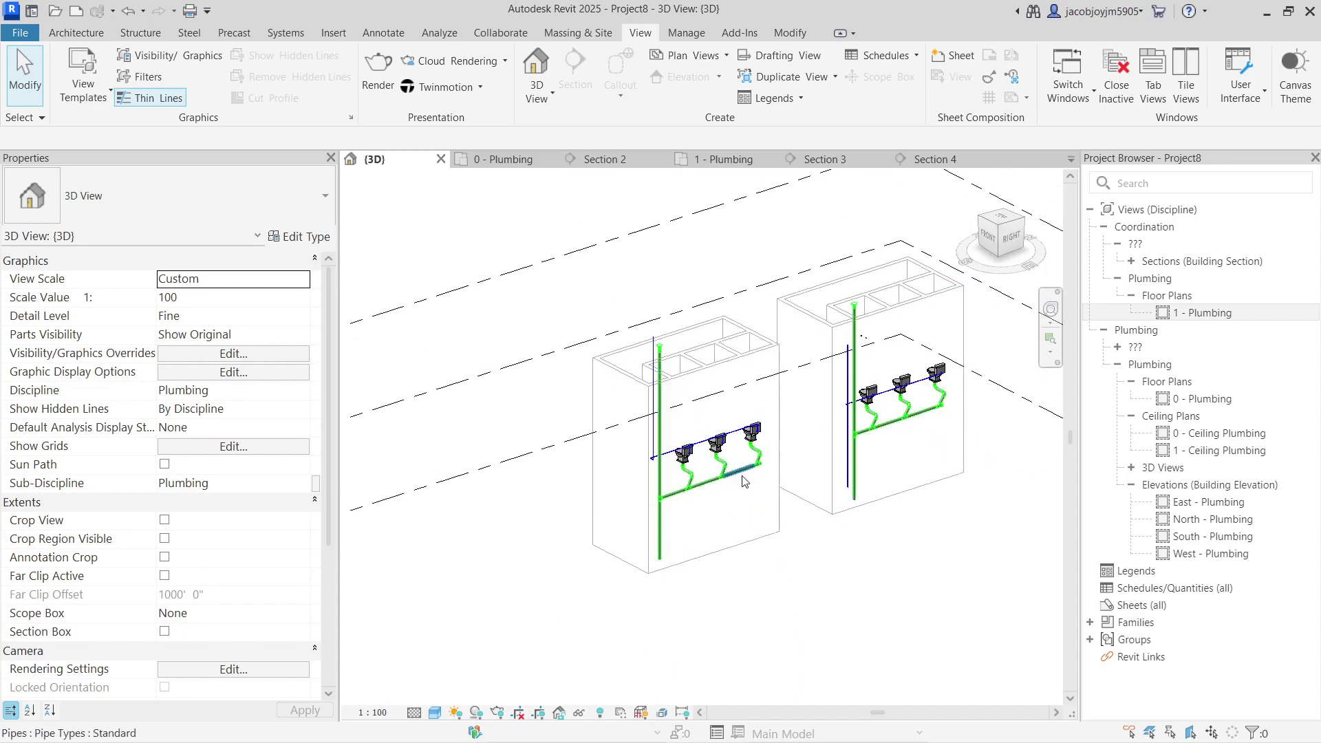
scroll(719, 475, "up", 1)
scroll(719, 475, "up", 3)
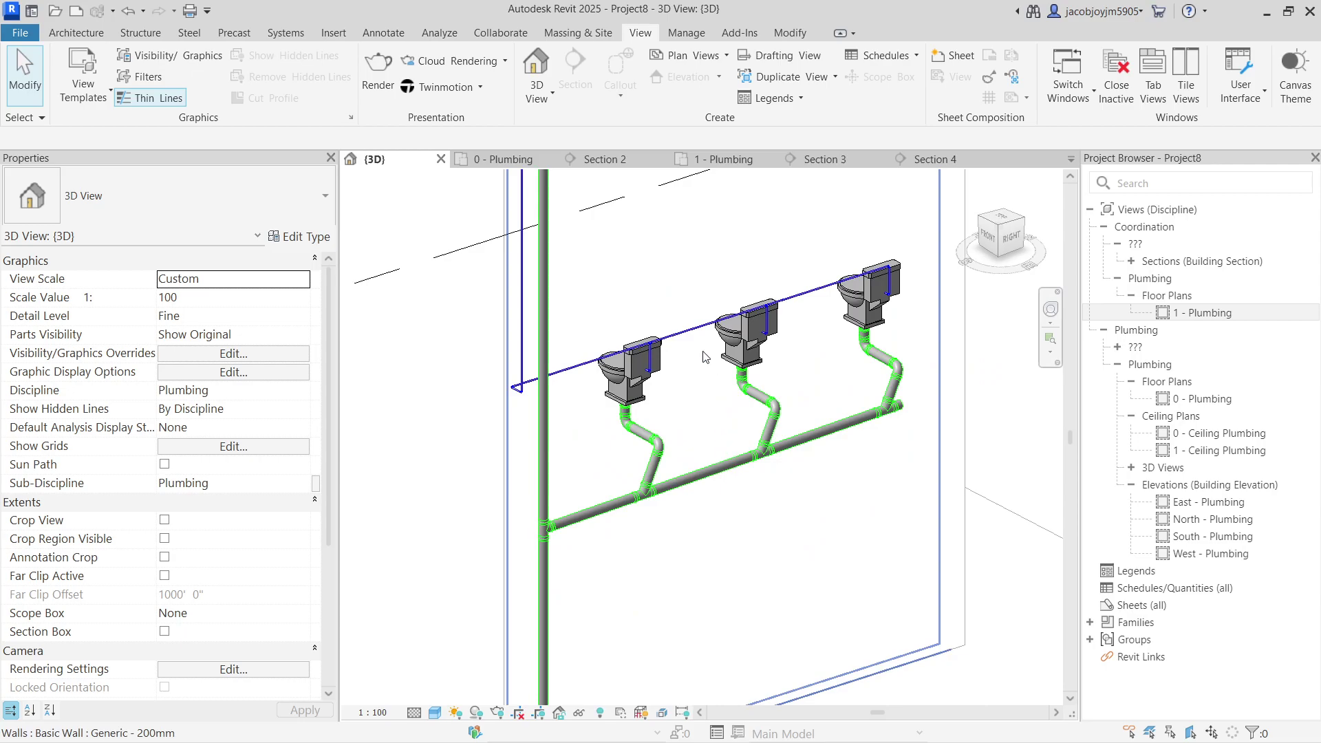
- Open Section 3 from its section line in the 0 - Plumbing plan and examine the drain slope, stack and cold water riser against the levels
left_click(500, 162)
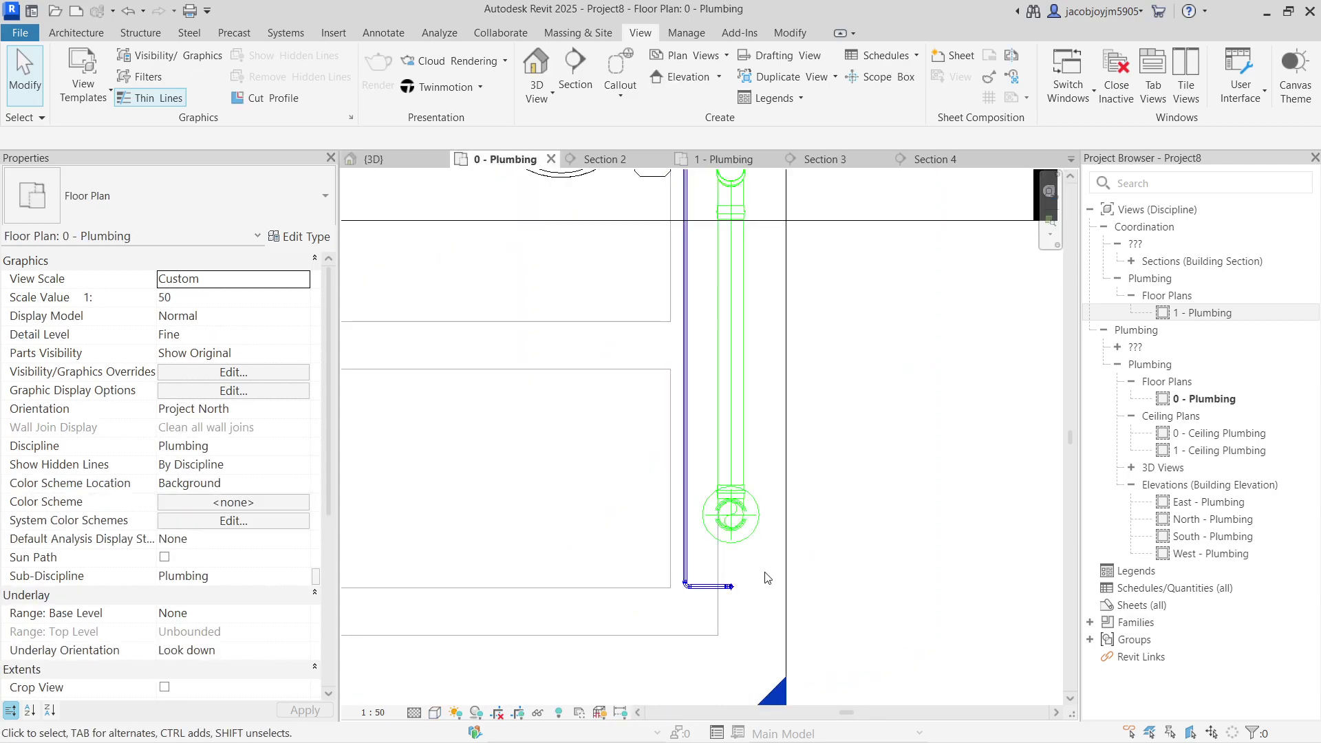
scroll(777, 354, "down", 6)
scroll(776, 354, "up", 1)
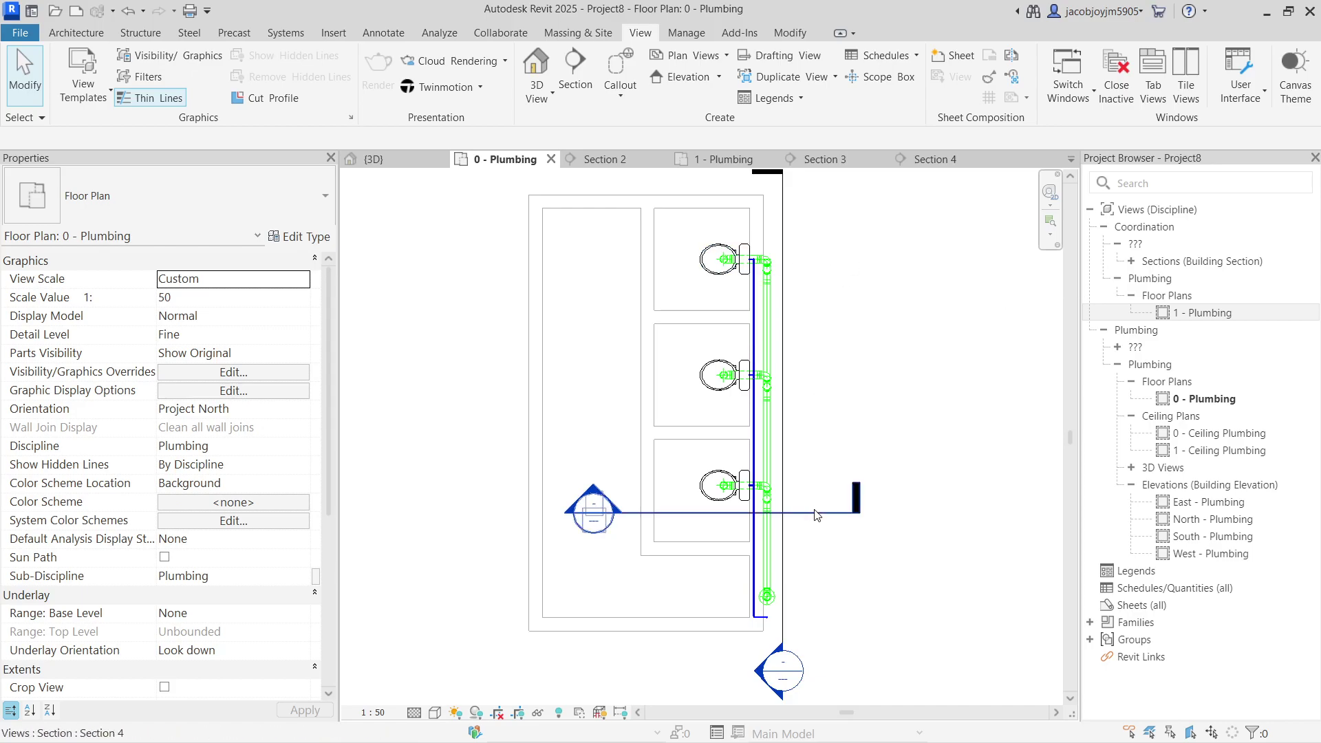
left_click(784, 409)
right_click(784, 411)
left_click(854, 338)
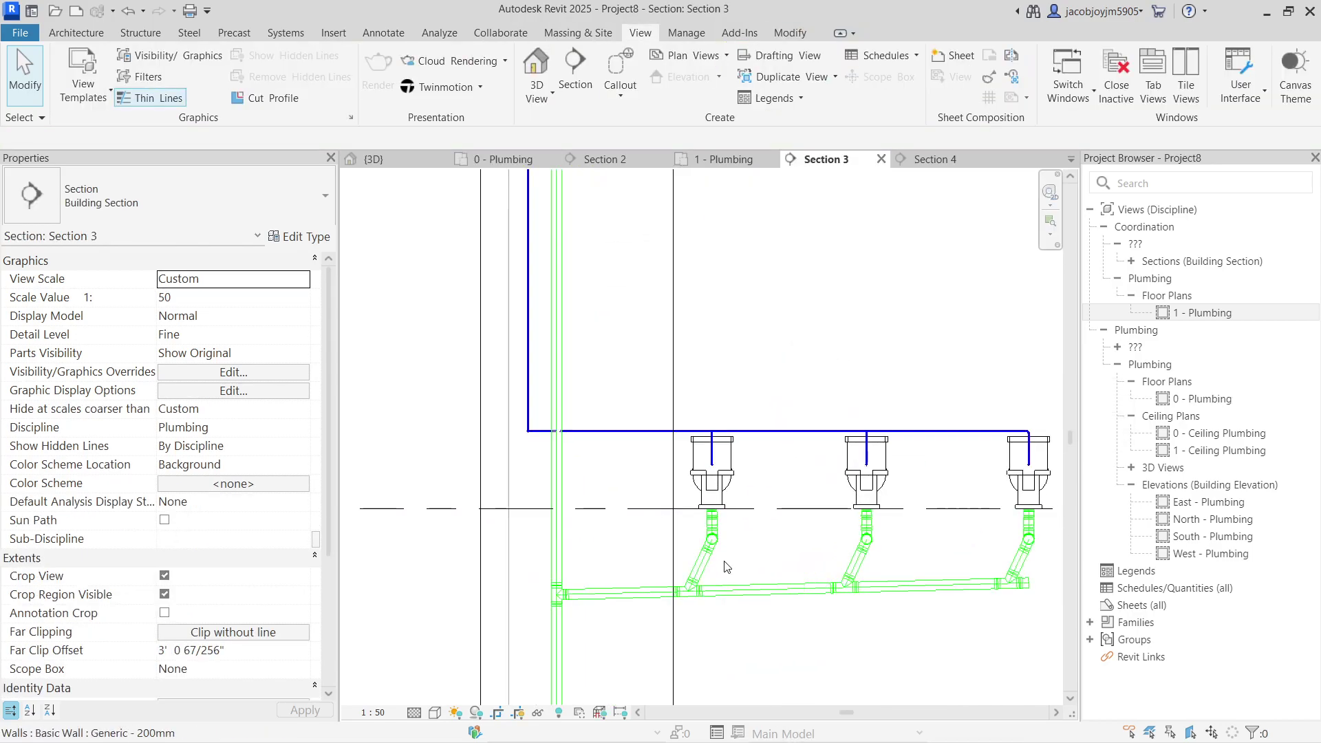
scroll(727, 567, "down", 2)
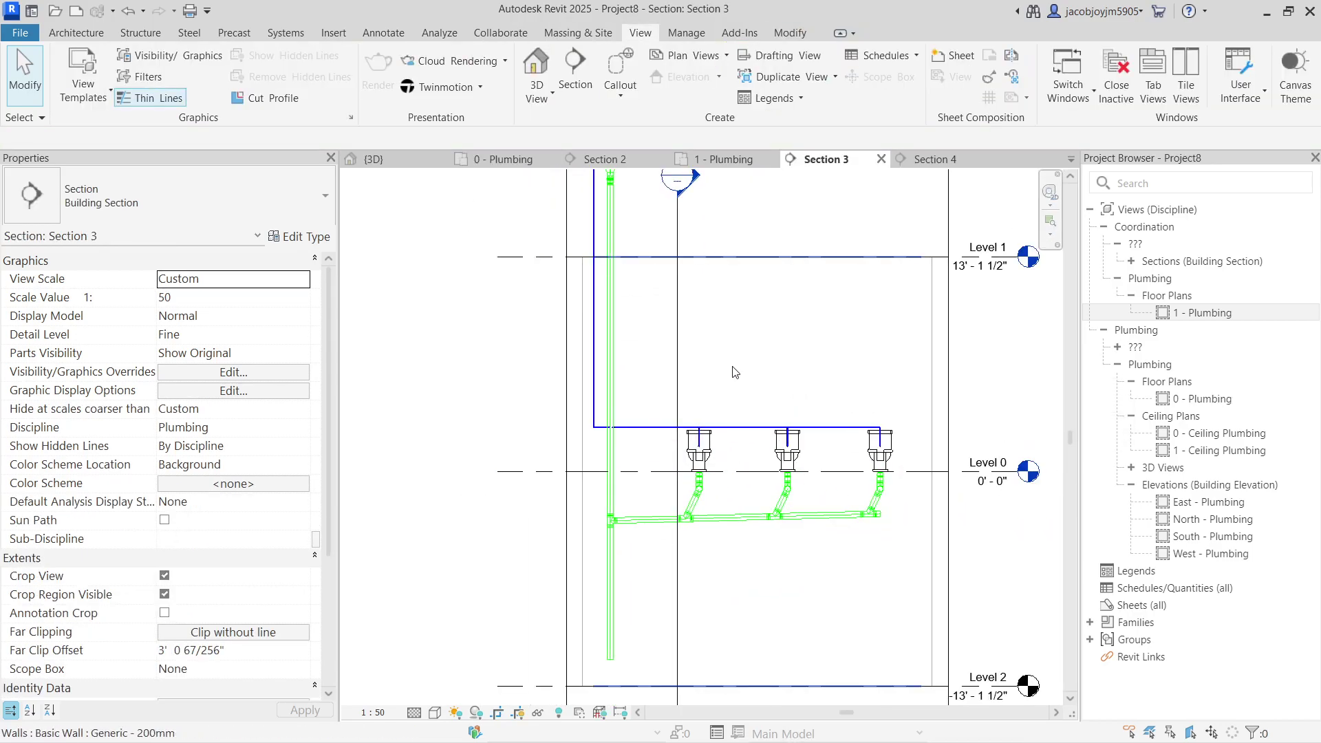
scroll(675, 339, "up", 3, "ctrl")
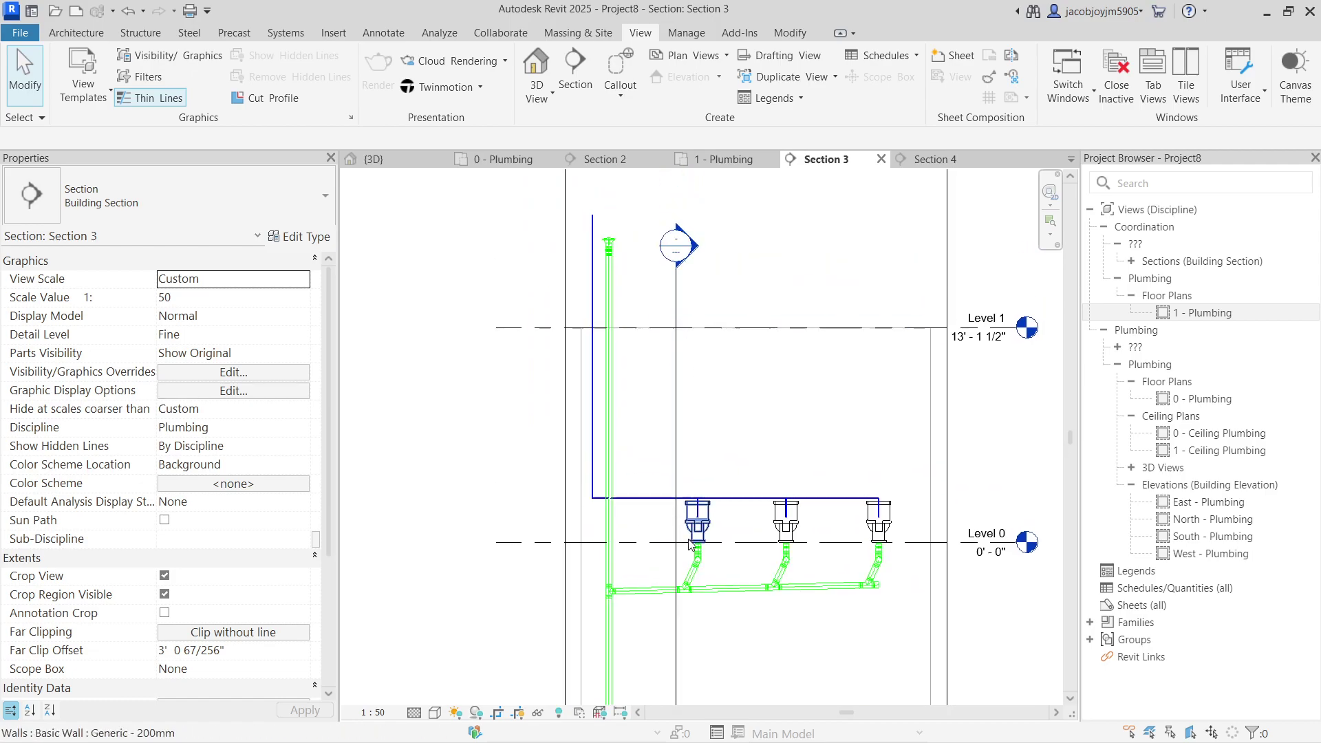
scroll(188, 595, "down", 3)
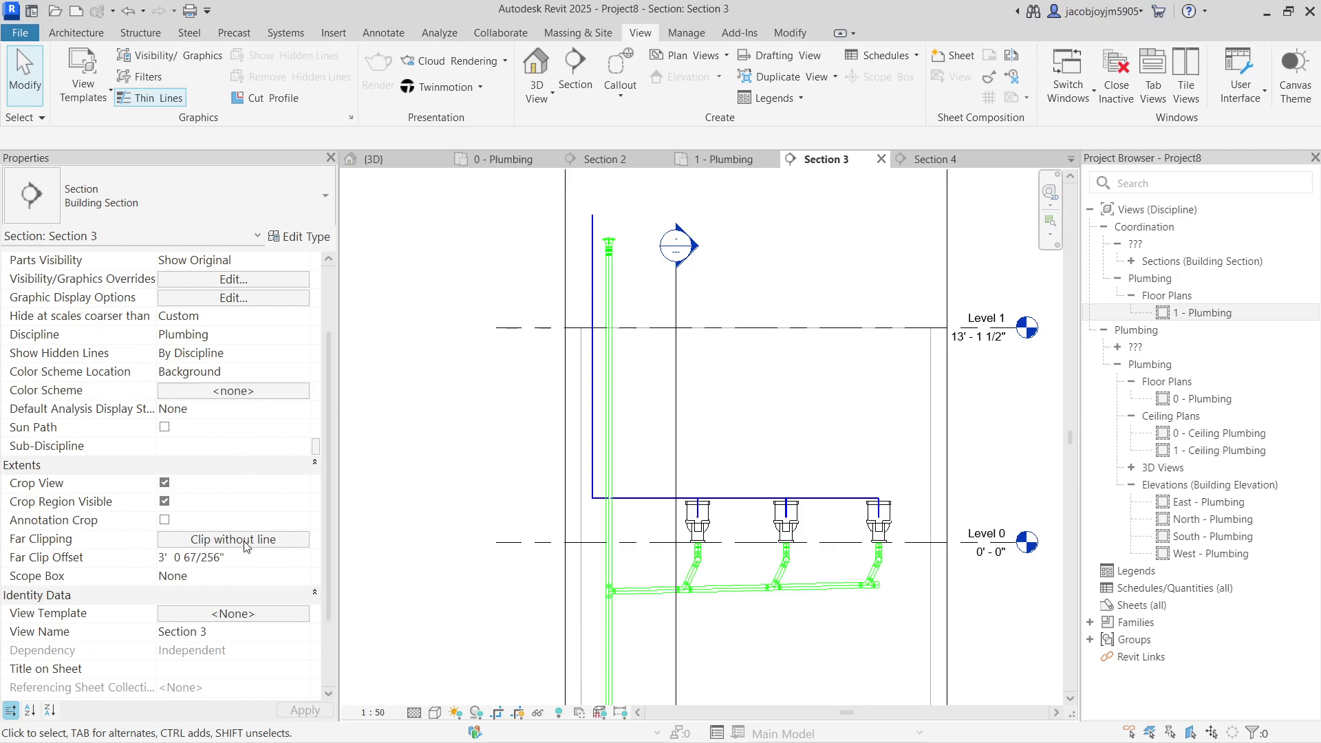
- Review the Pipe command's diameter and system type settings, and inspect the vertical drain stack's pipe properties in Section 3
left_click(285, 33)
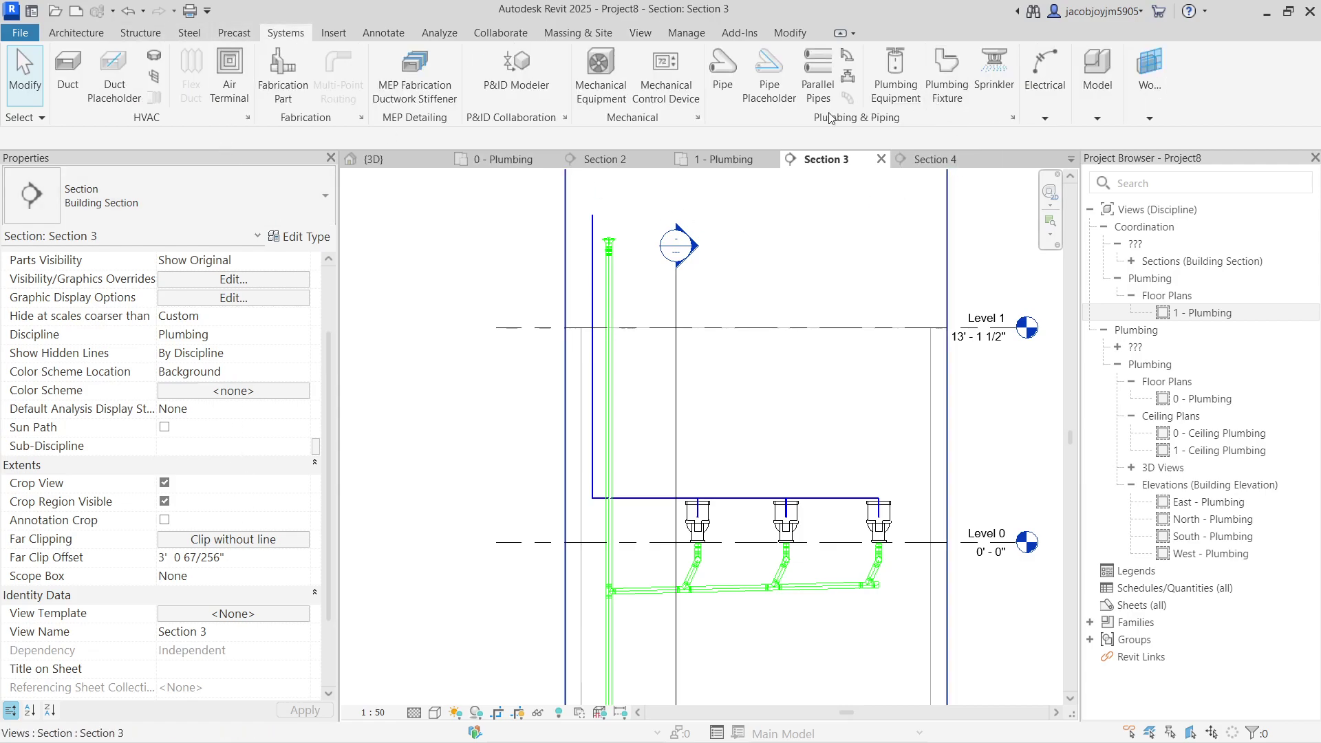
left_click(722, 69)
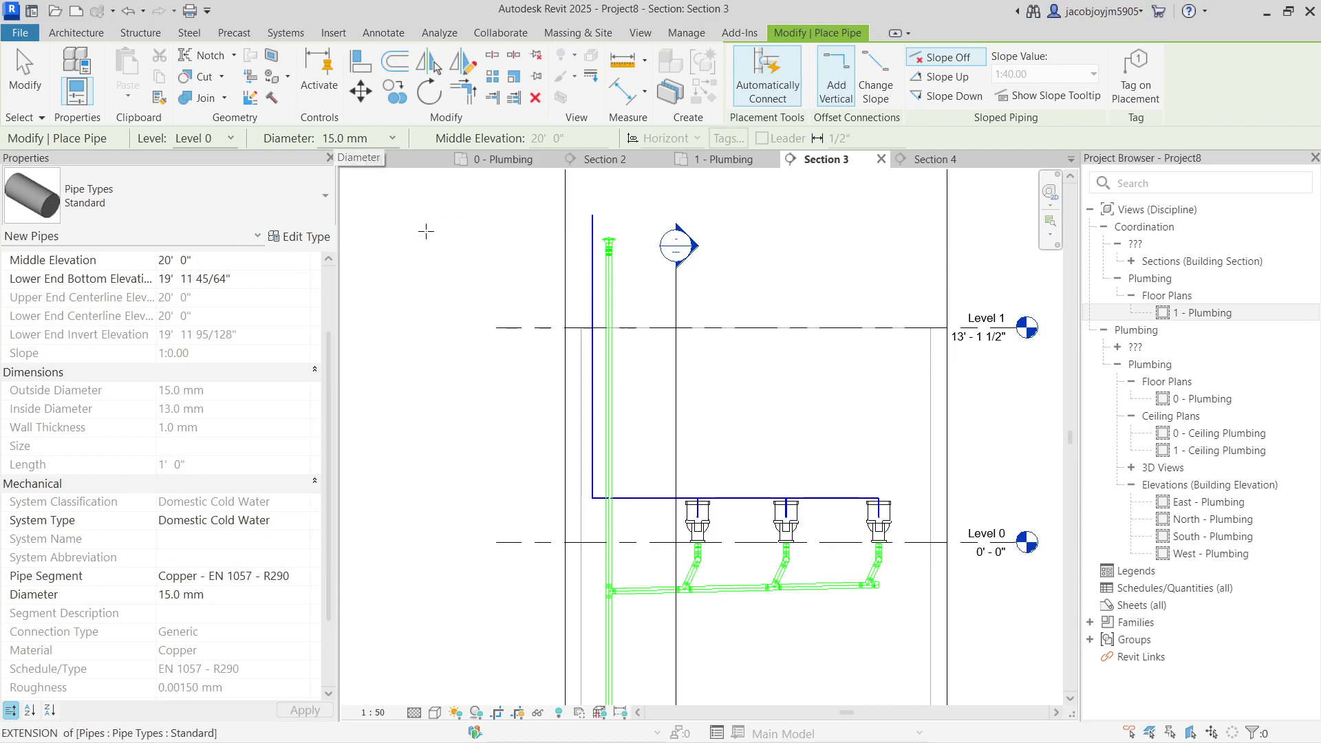
key("Escape")
key("Escape")
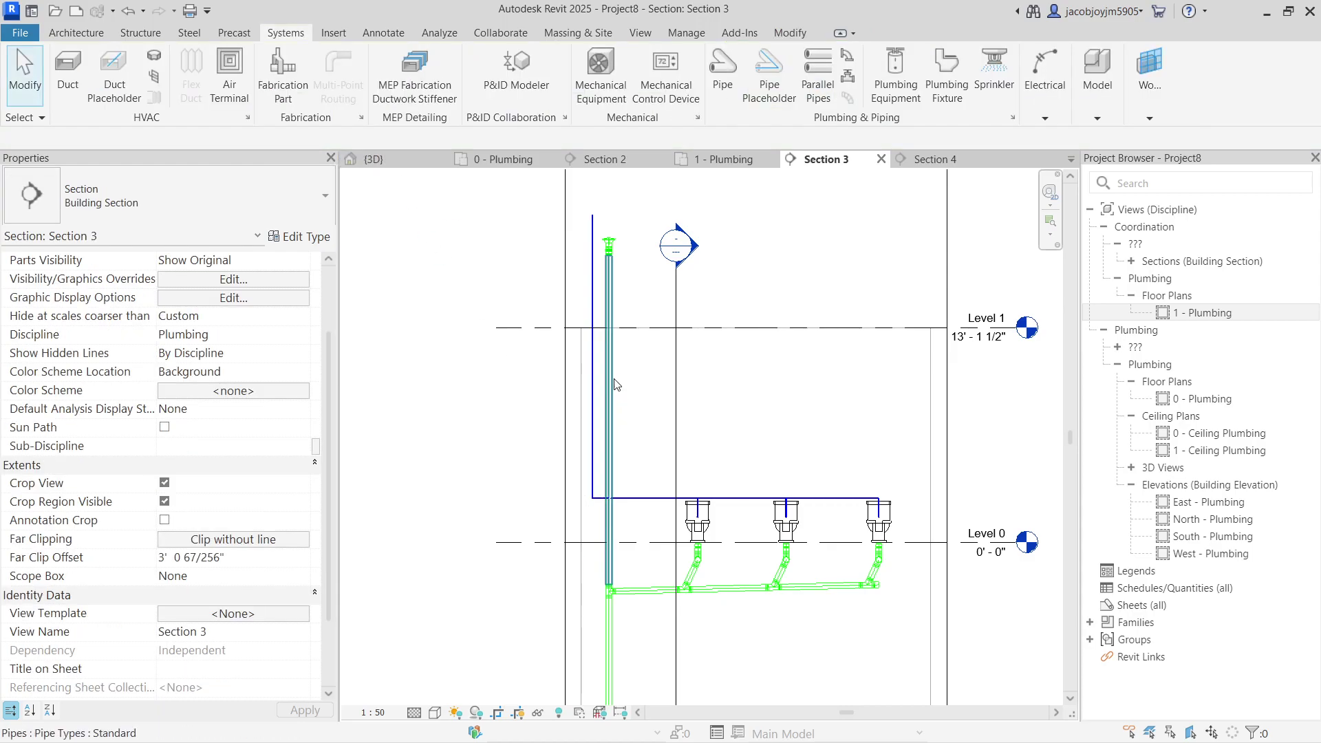
left_click(615, 384)
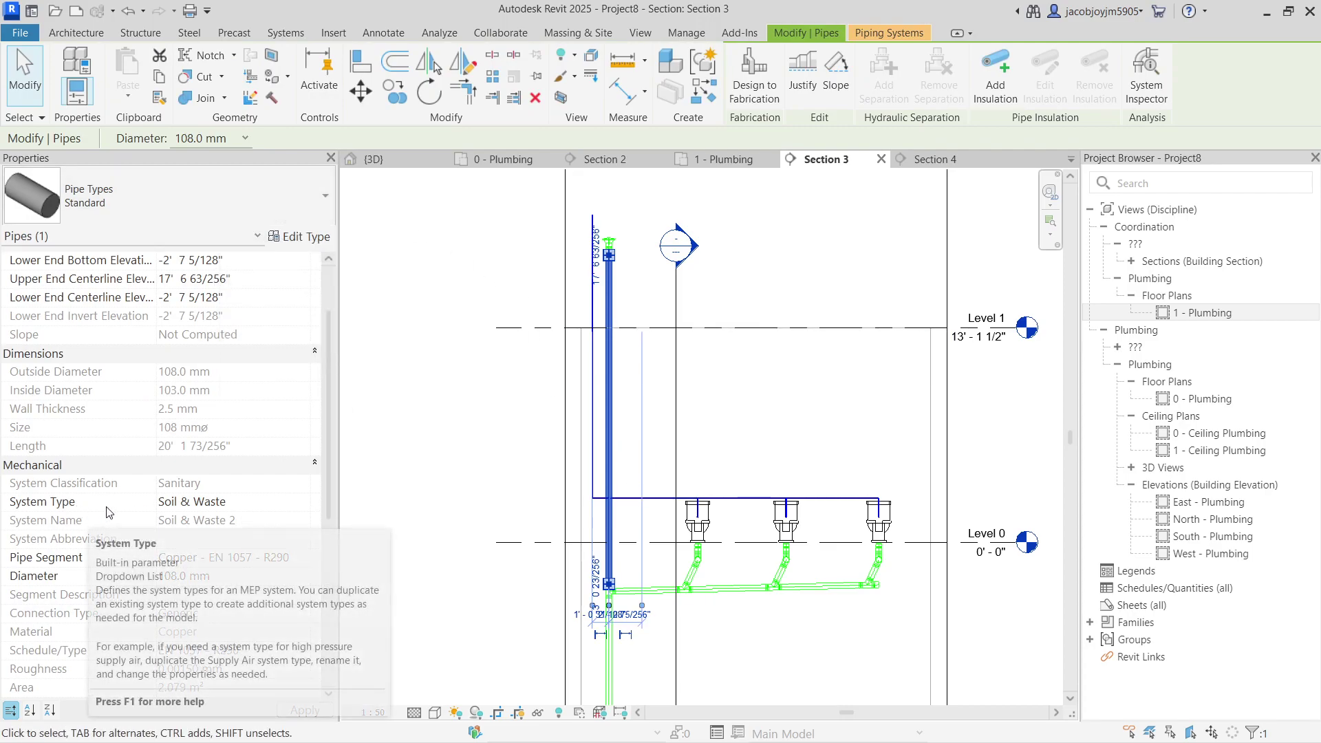
left_click(666, 446)
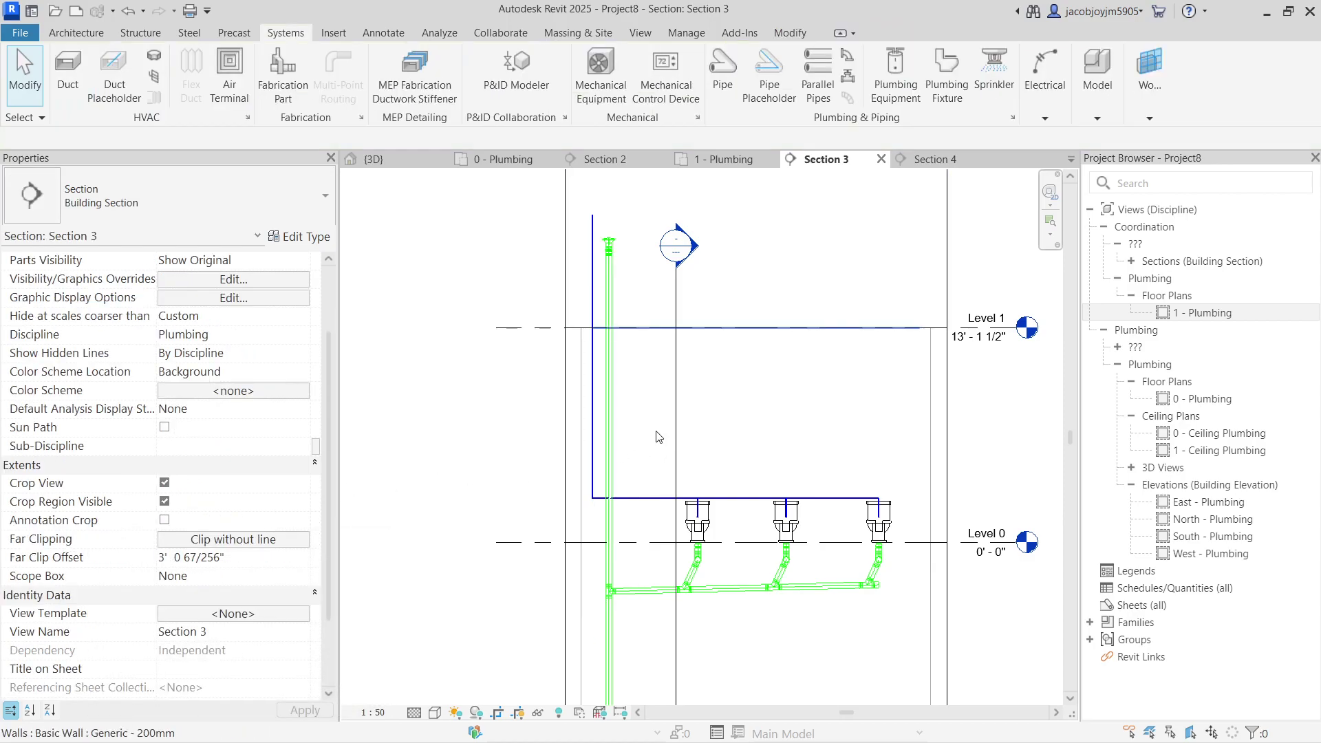
- Return to the 3D view and examine both restrooms' finished drainage and cold water piping from another angle
left_click(642, 35)
left_click(532, 67)
middle_click_drag(620, 354, 757, 398, "shift")
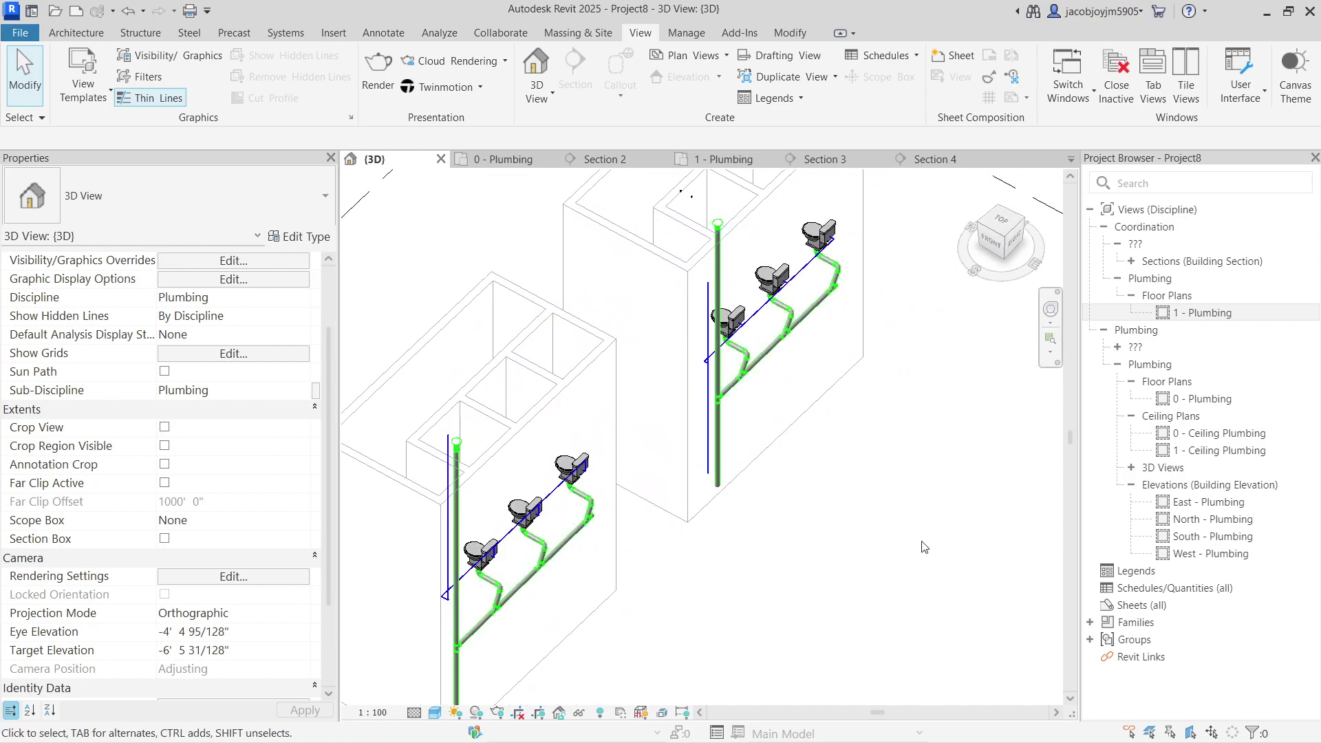